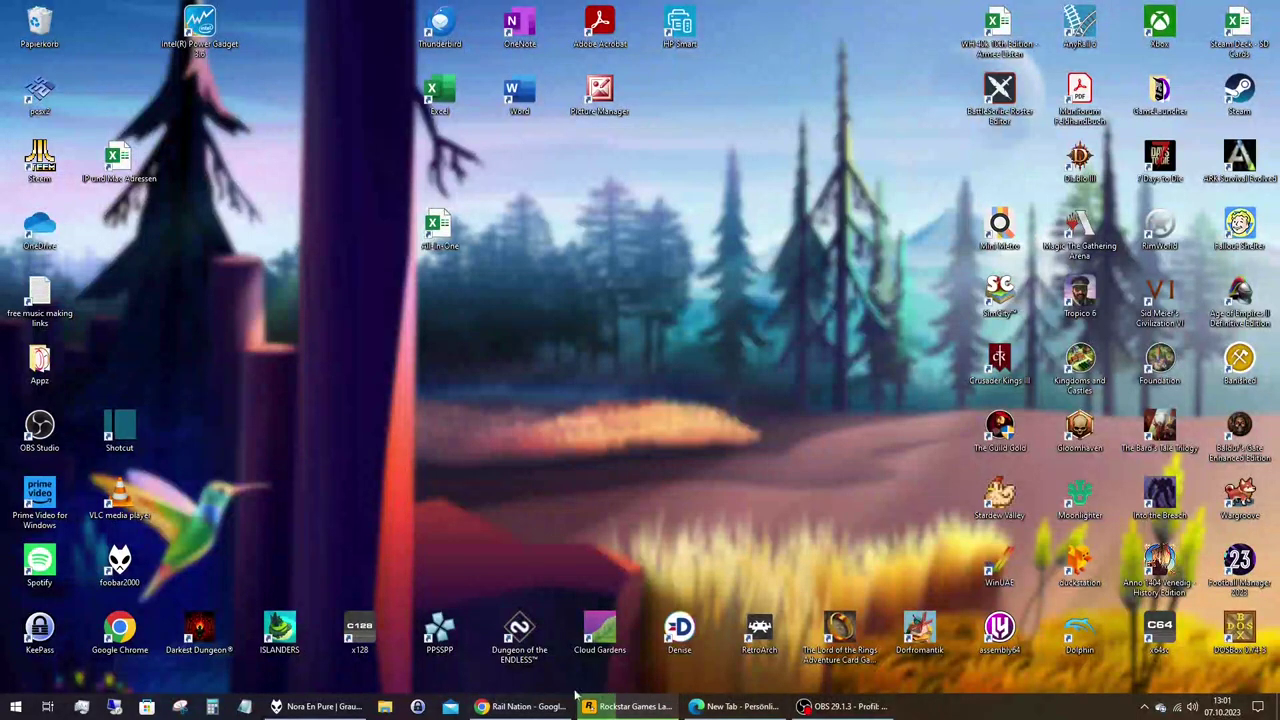
# Open 'free music making links' in Notepad beside Edge and select the midination URL on line 1.
pyautogui.moveTo(742, 706)
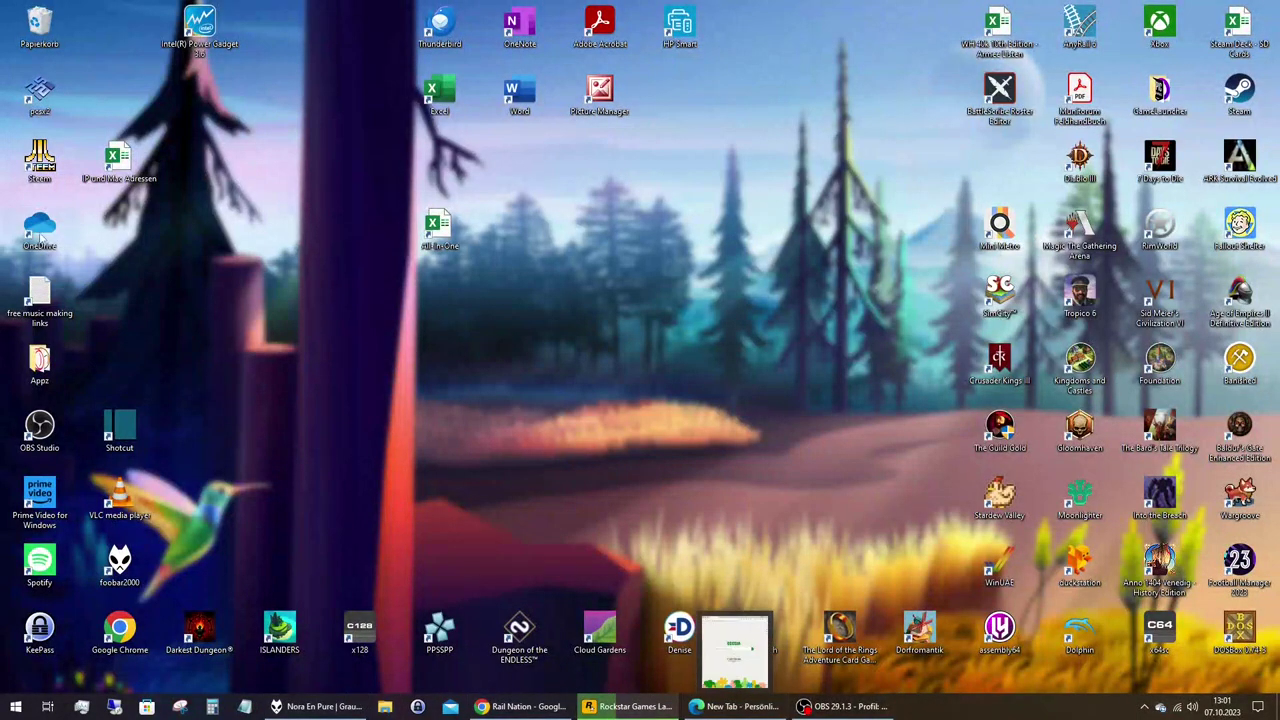
pyautogui.doubleClick(40, 295)
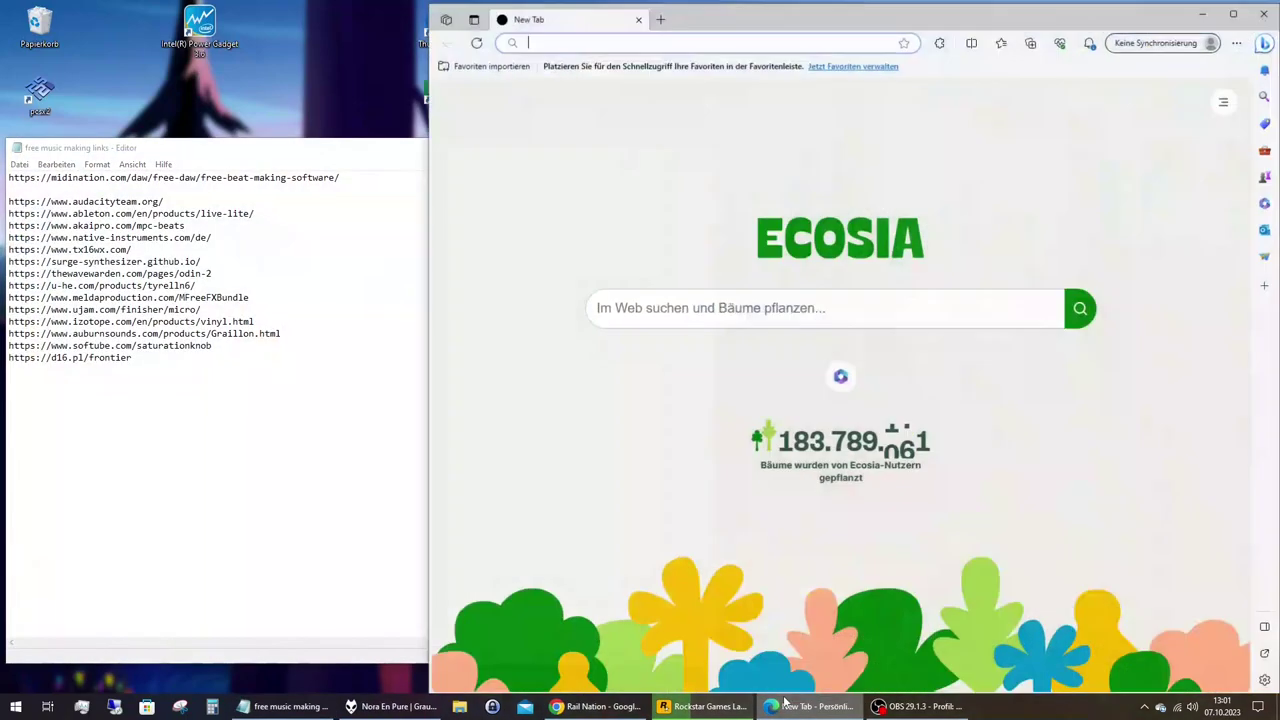
pyautogui.click(810, 706)
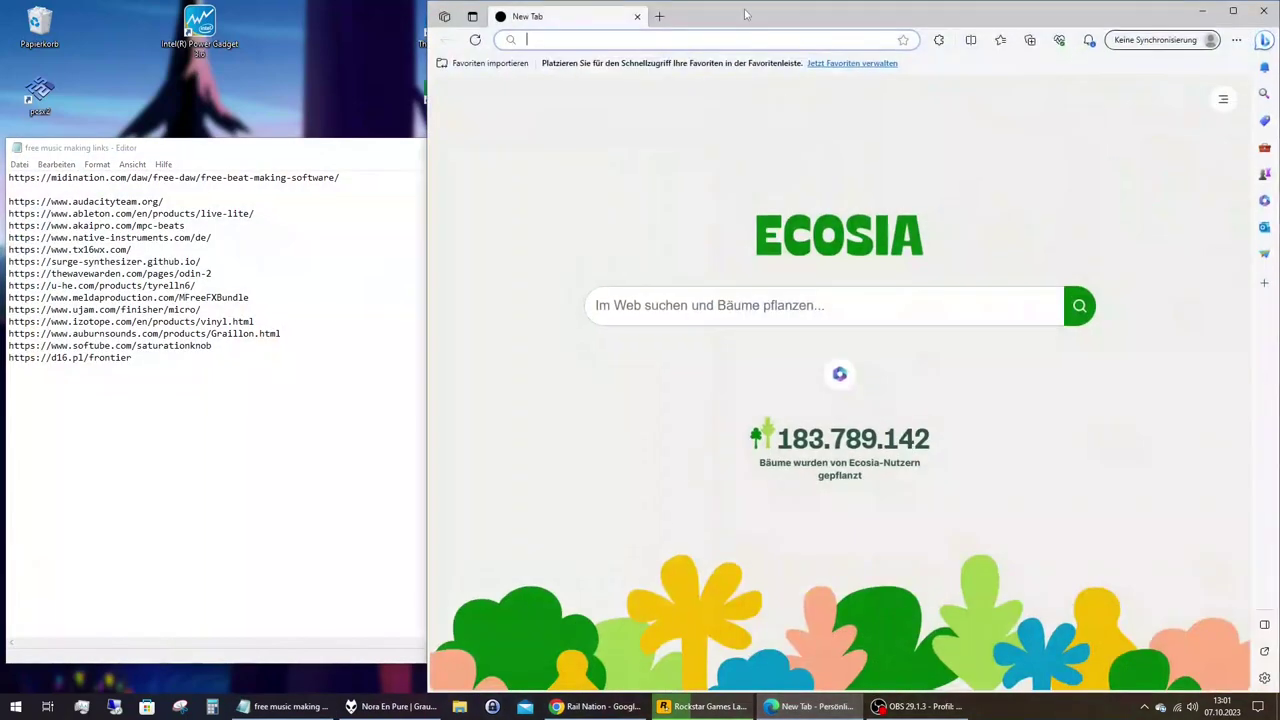
pyautogui.moveTo(745, 14); pyautogui.dragTo(746, 11)
pyautogui.click(131, 191)
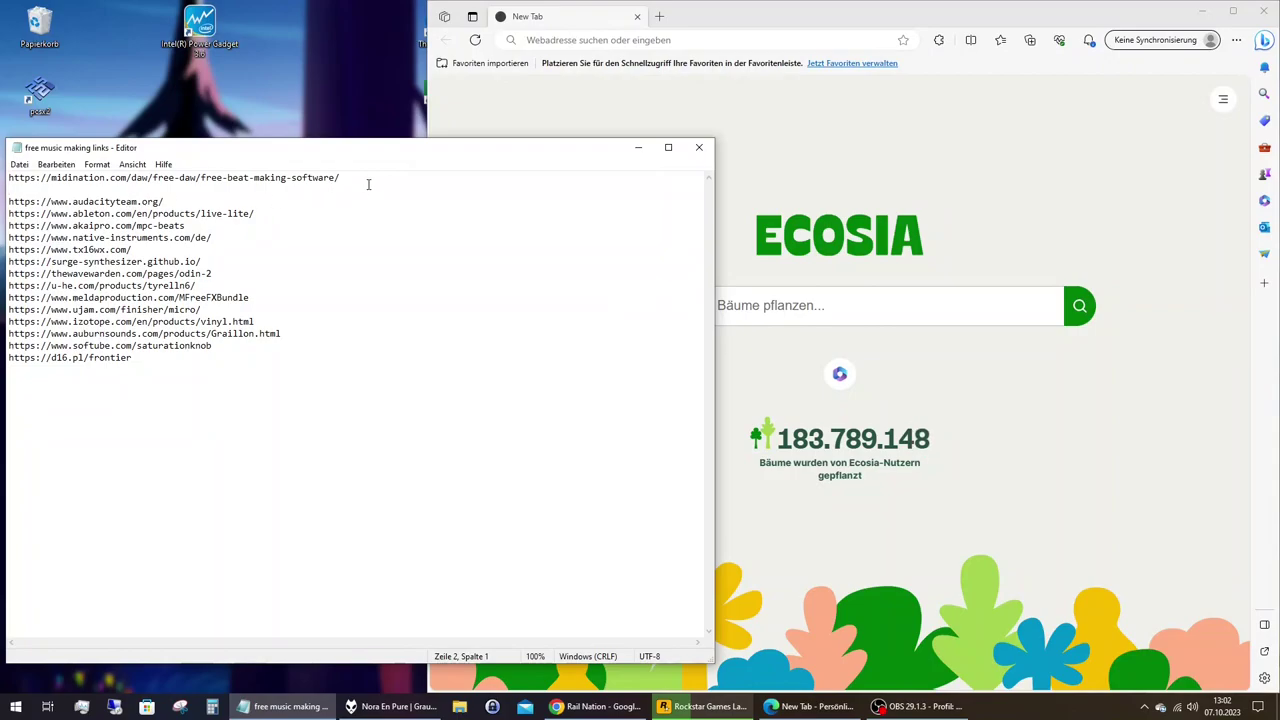
pyautogui.moveTo(367, 184); pyautogui.dragTo(8, 178)
pyautogui.hotkey('ctrl', 'c')
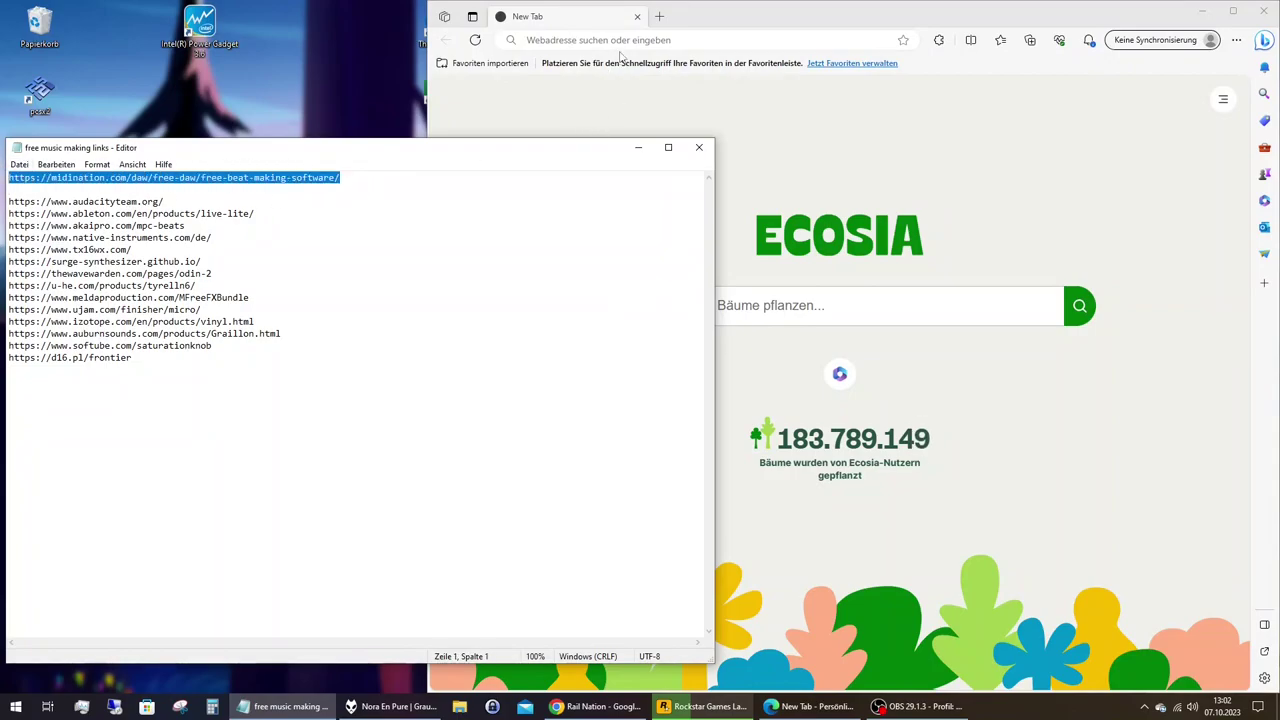
# Load the pasted midination article URL in Edge, dismiss translation and accept the cookies.
pyautogui.click(622, 40)
pyautogui.hotkey('ctrl', 'v')
pyautogui.press('Return')
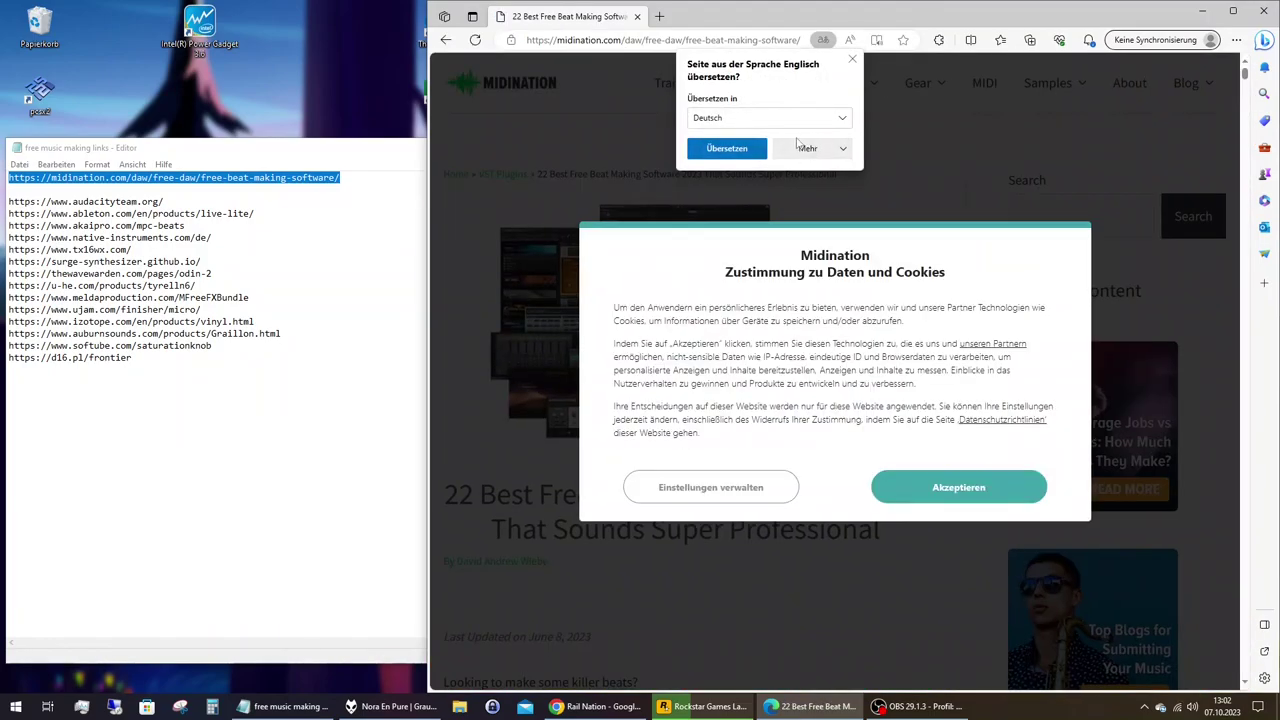
pyautogui.click(852, 59)
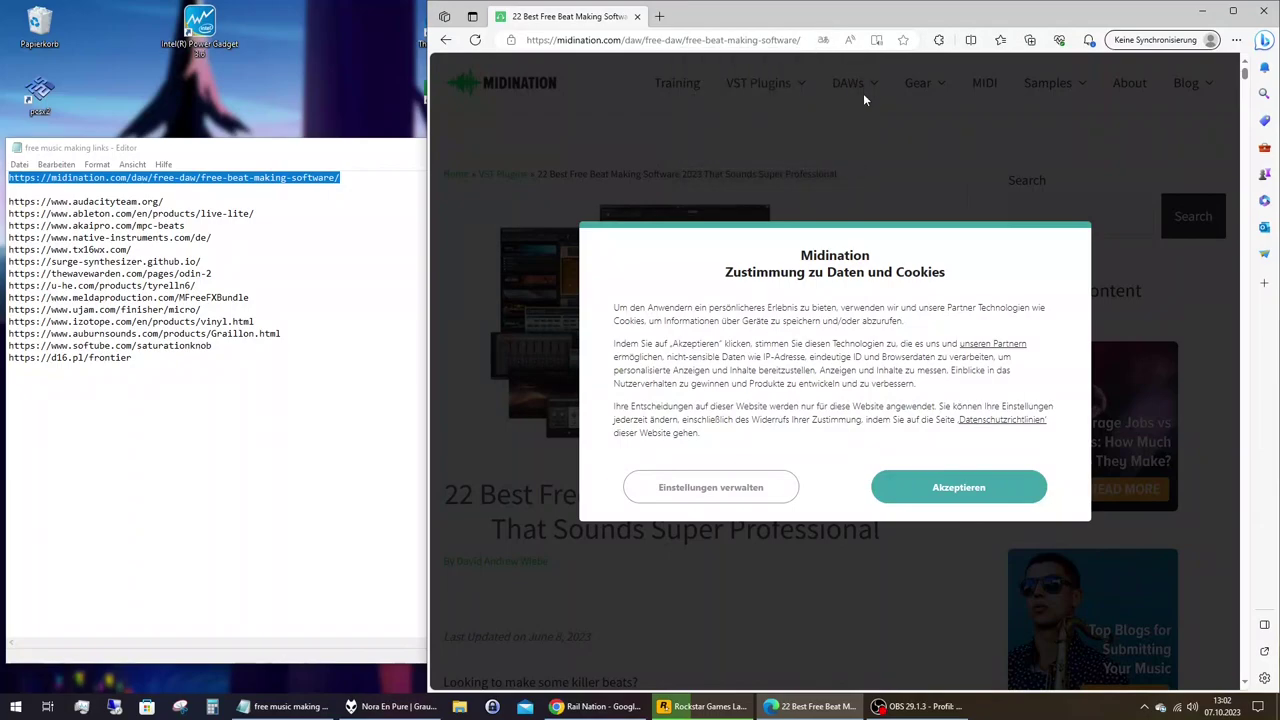
pyautogui.click(957, 490)
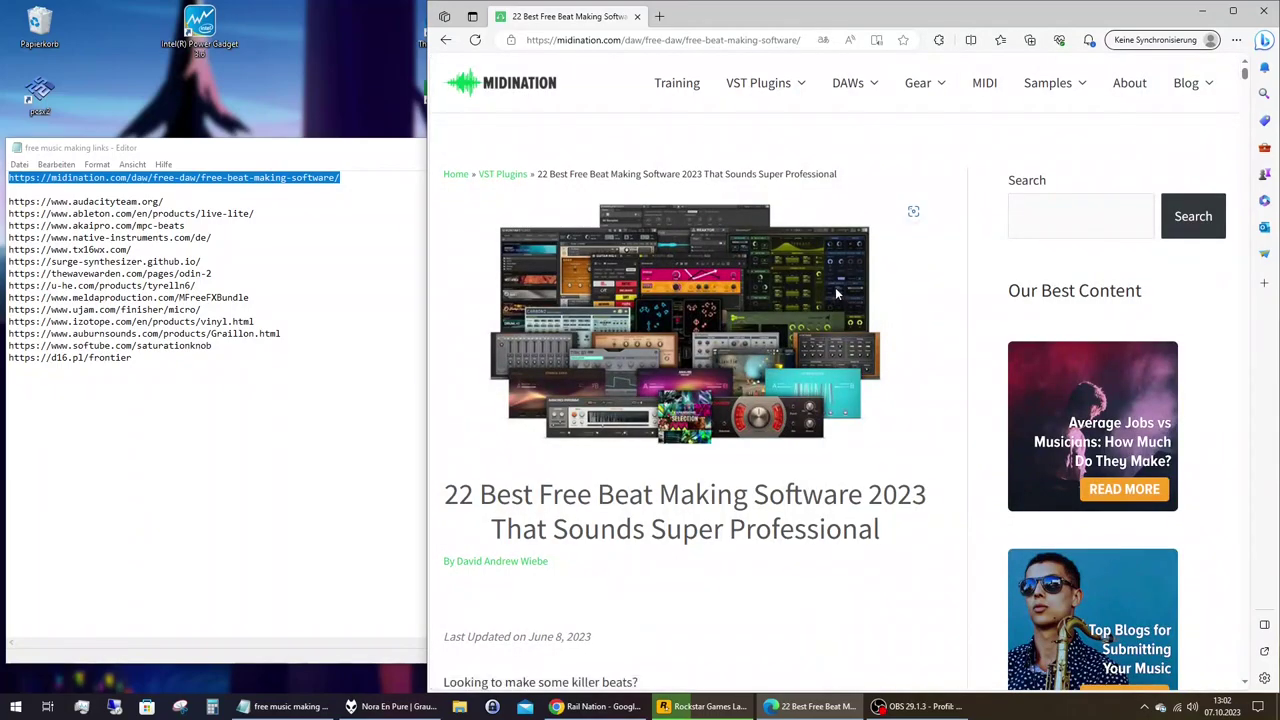
# Scroll down the article to the Live Lite by Ableton download link.
pyautogui.scroll(-5, 838, 293)
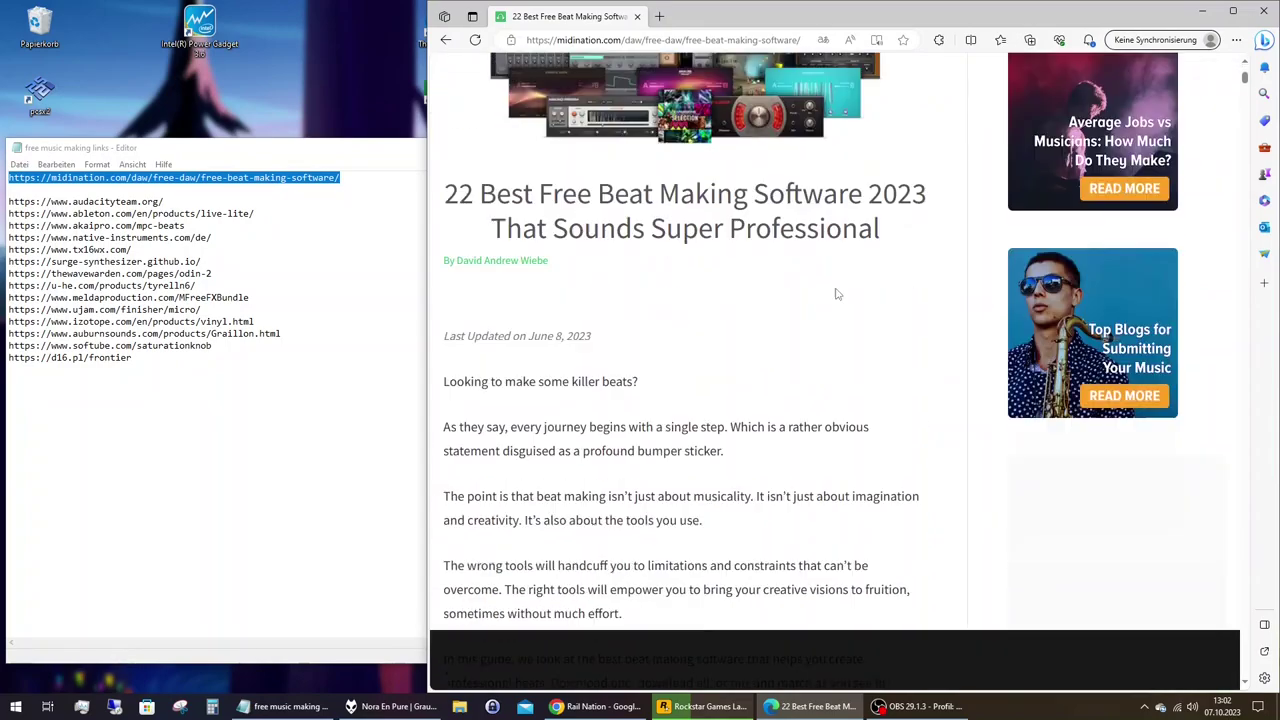
pyautogui.scroll(-3, 838, 293)
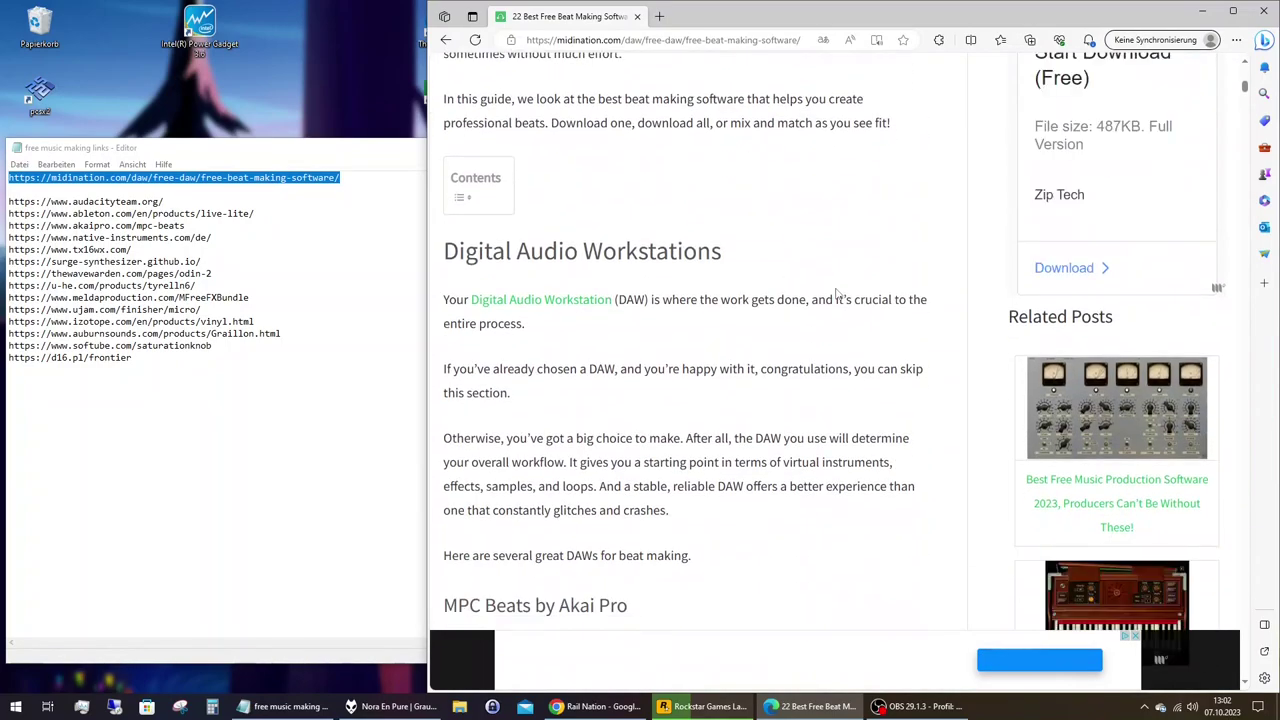
pyautogui.scroll(-4, 838, 293)
pyautogui.scroll(-10, 838, 293)
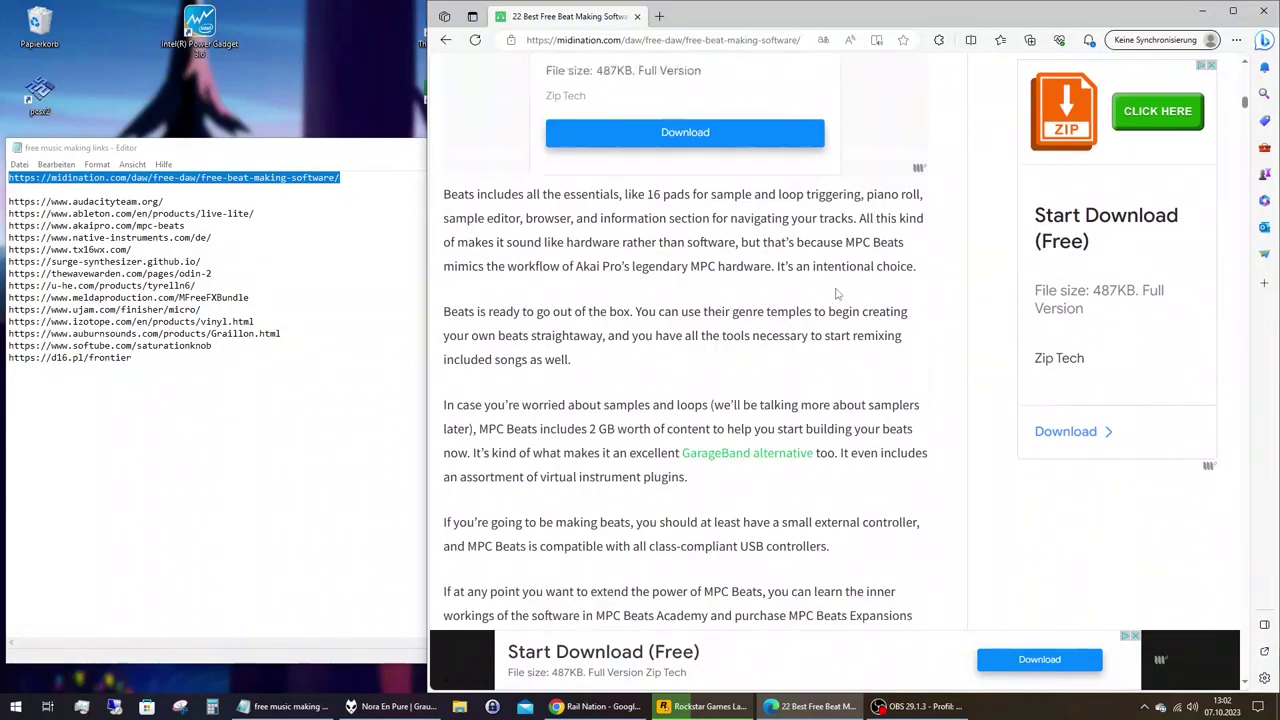
pyautogui.scroll(-10, 835, 290)
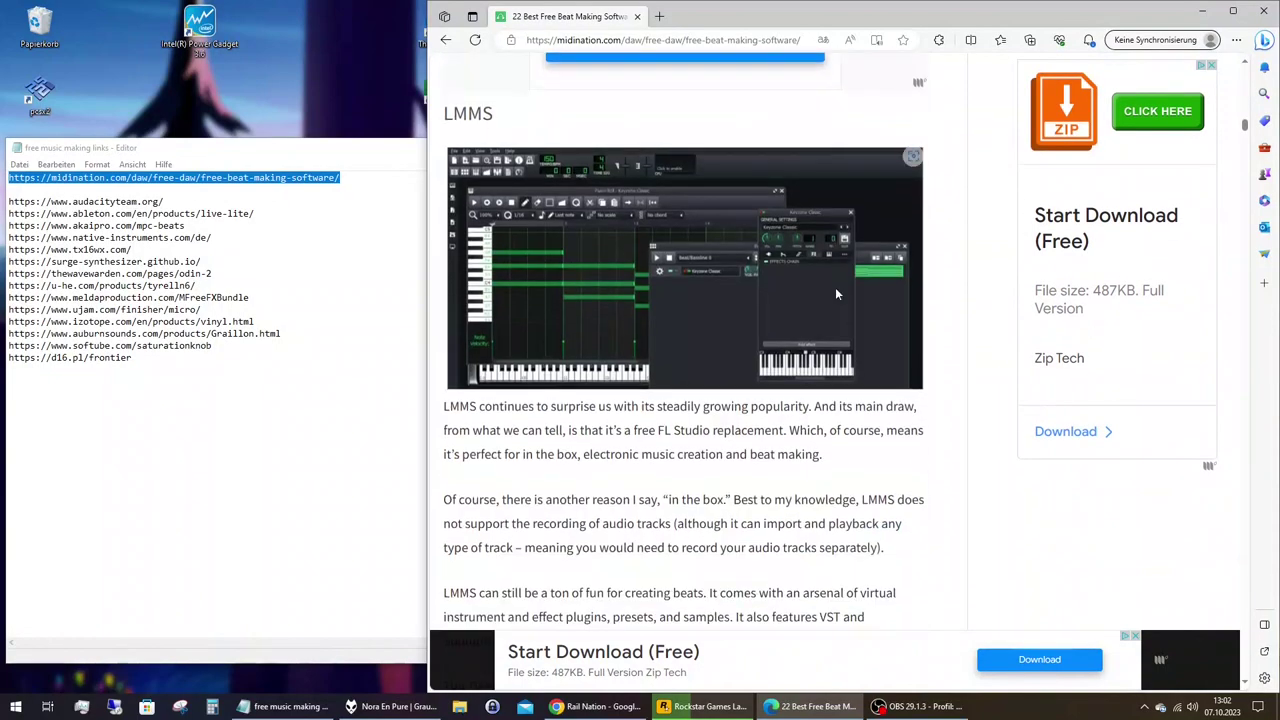
pyautogui.scroll(-8, 837, 294)
pyautogui.scroll(-4, 838, 294)
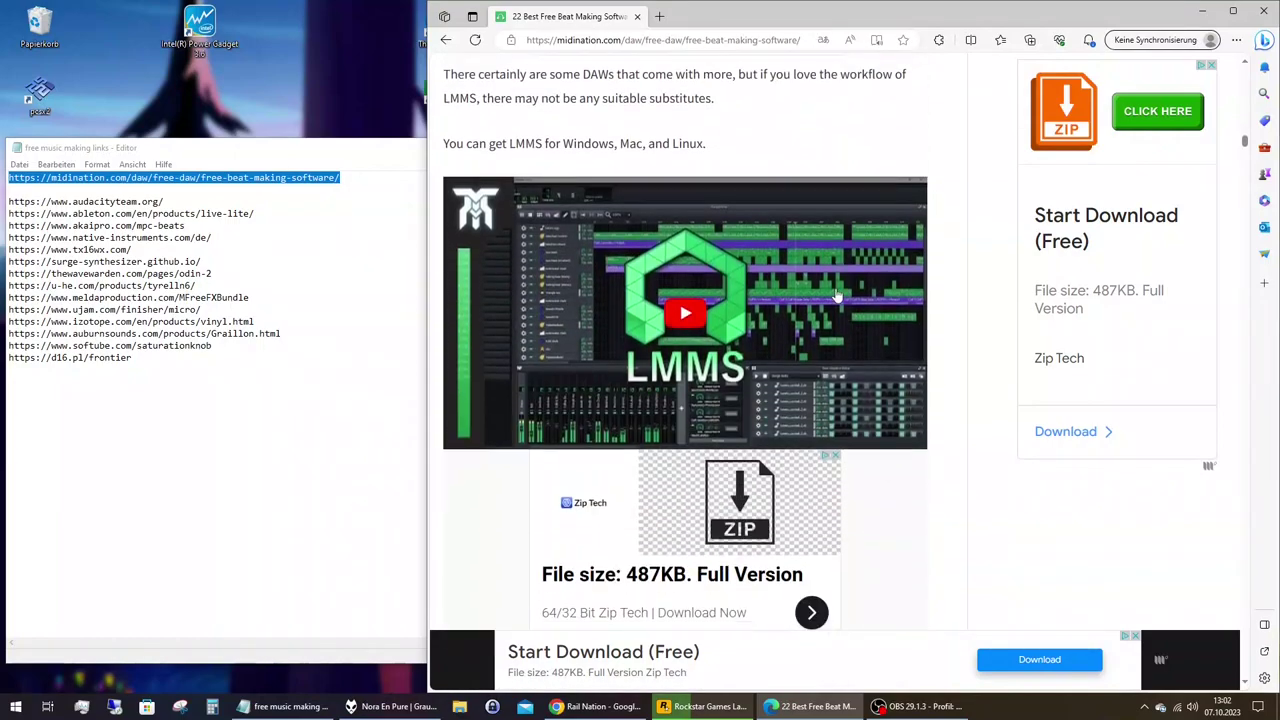
pyautogui.scroll(-4, 838, 295)
pyautogui.scroll(-5, 838, 295)
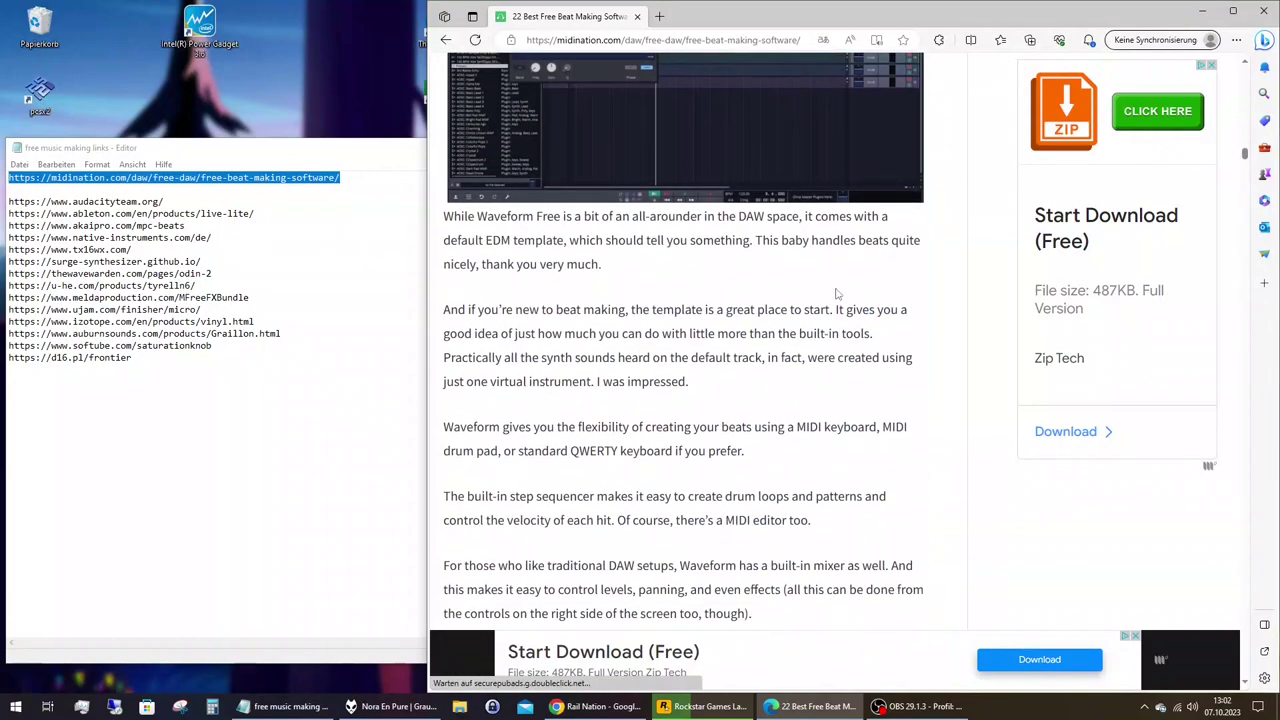
pyautogui.scroll(-4, 838, 294)
pyautogui.scroll(-10, 837, 294)
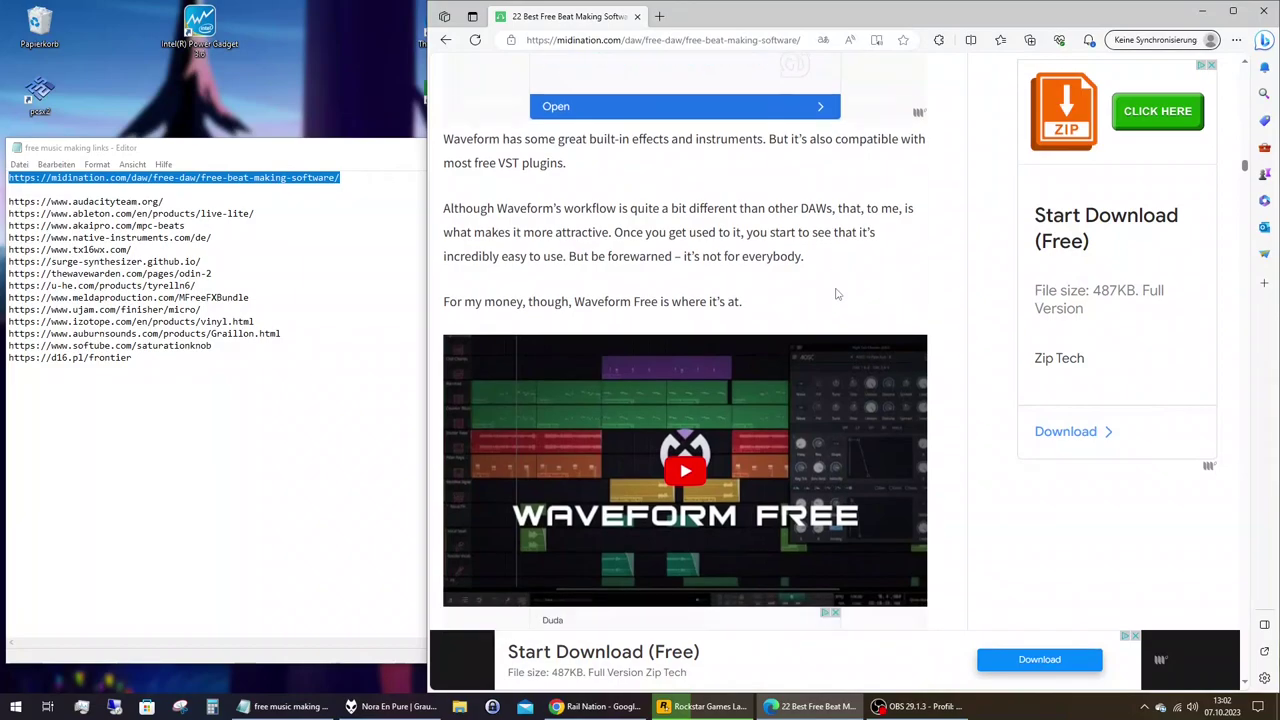
pyautogui.scroll(-2, 837, 294)
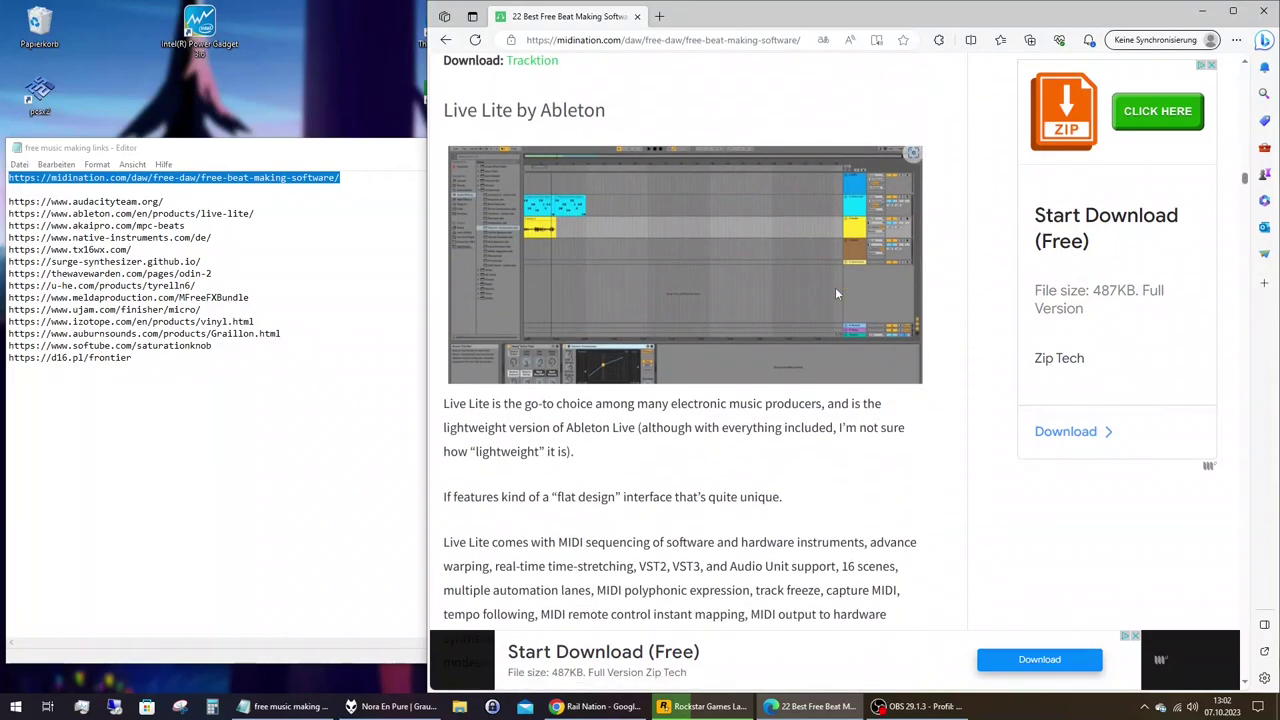
pyautogui.scroll(-4, 837, 293)
pyautogui.scroll(-3, 837, 293)
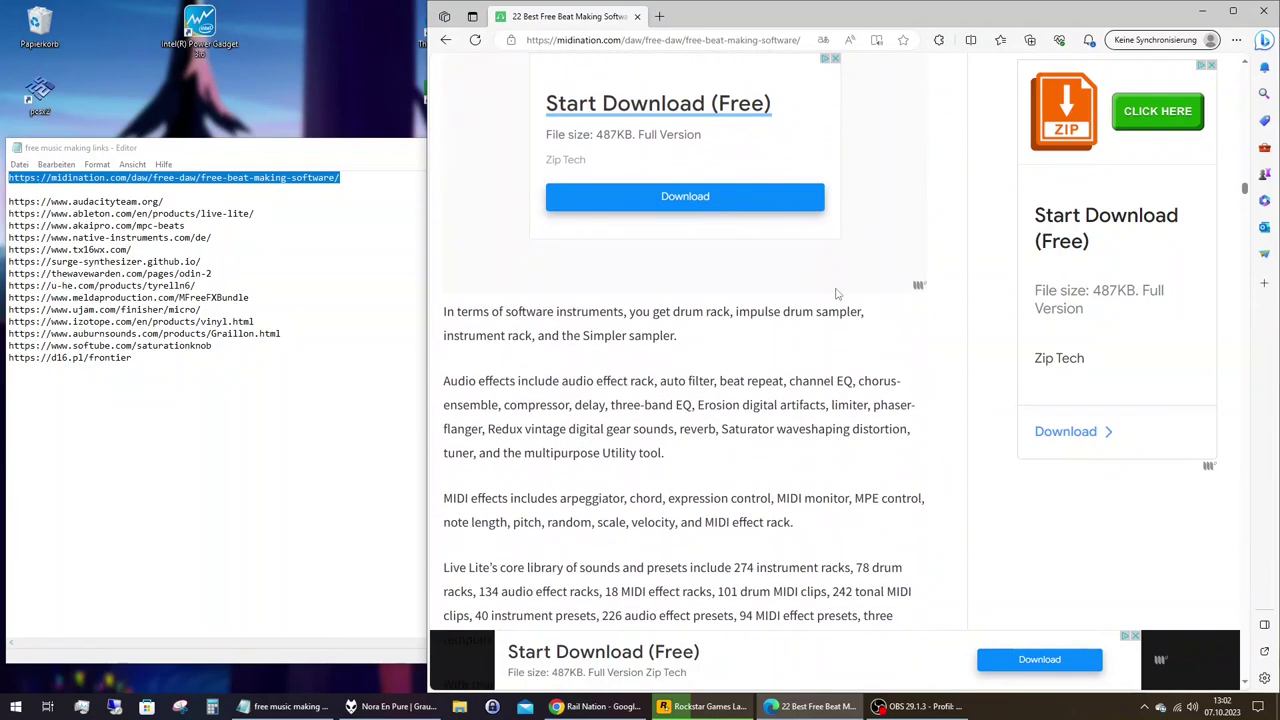
pyautogui.scroll(-10, 837, 294)
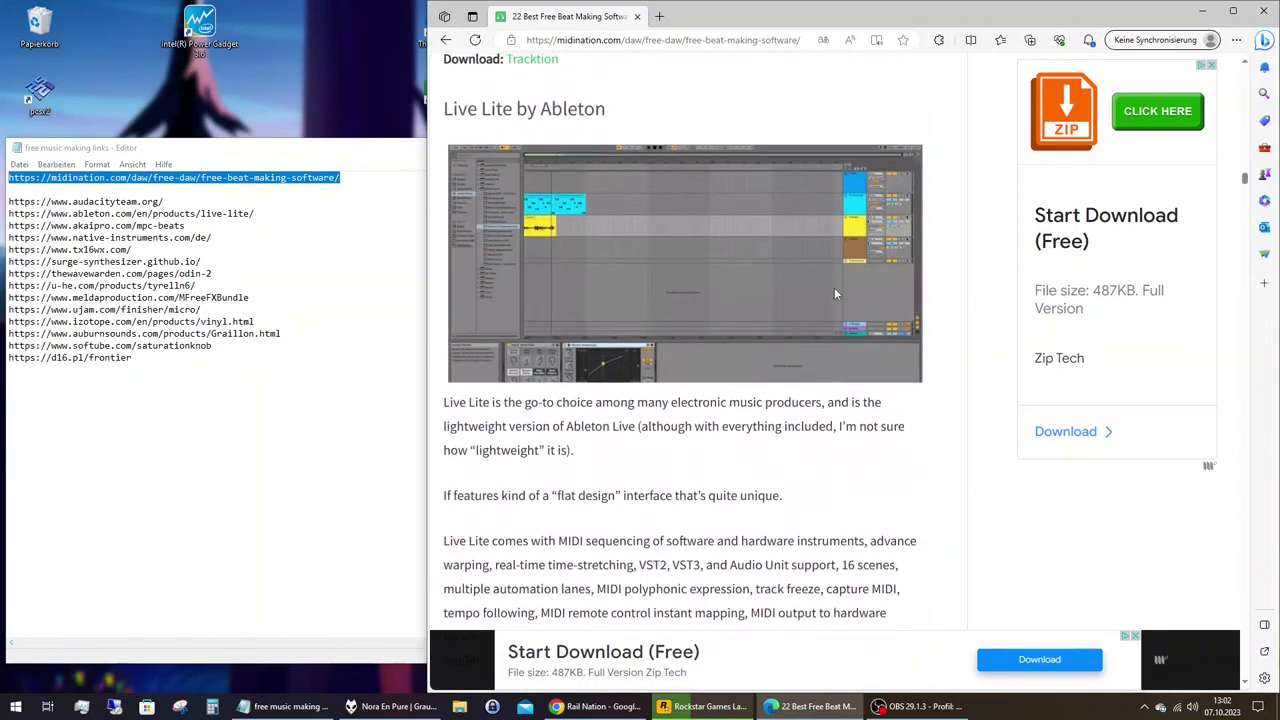
pyautogui.scroll(-4, 837, 294)
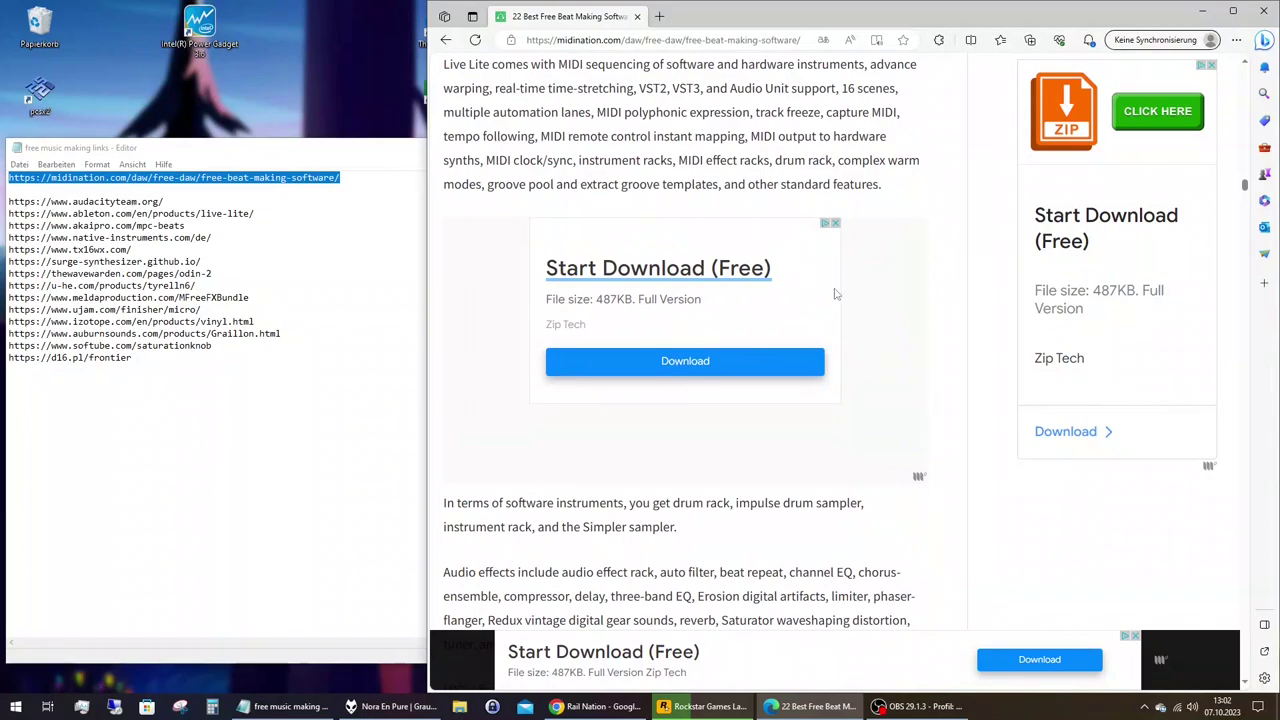
pyautogui.scroll(-8, 836, 293)
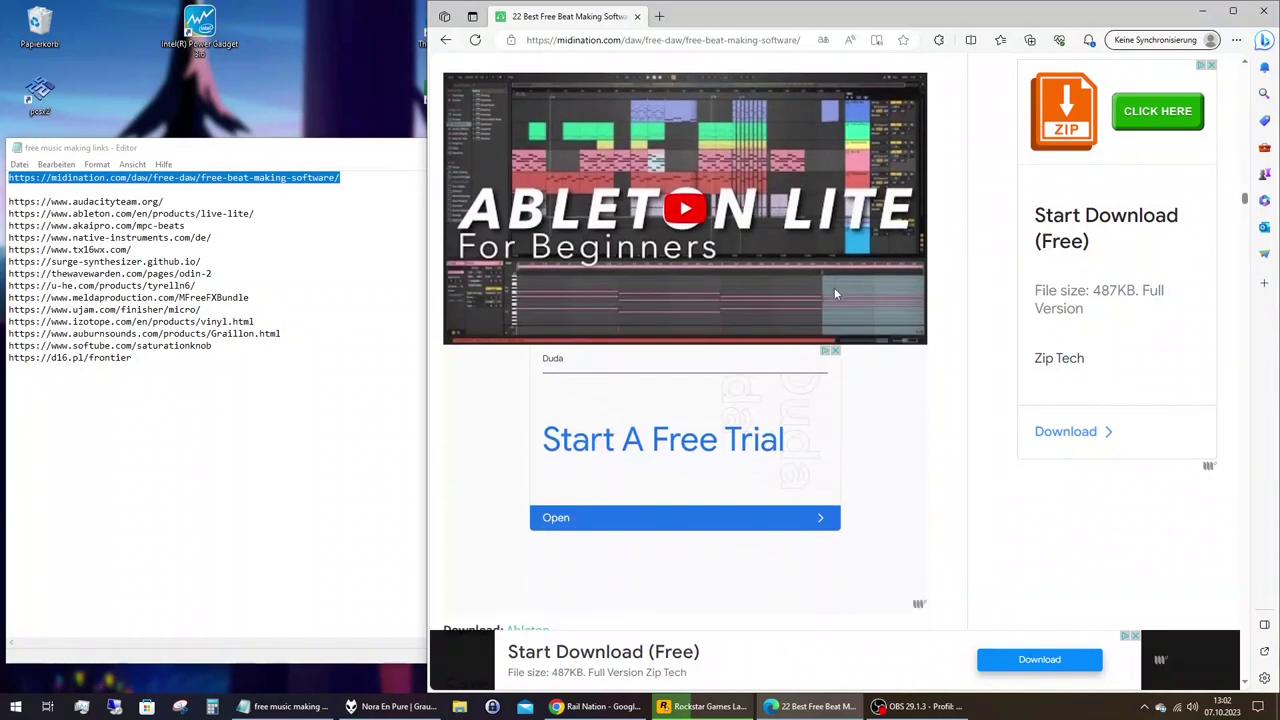
pyautogui.scroll(-2, 836, 293)
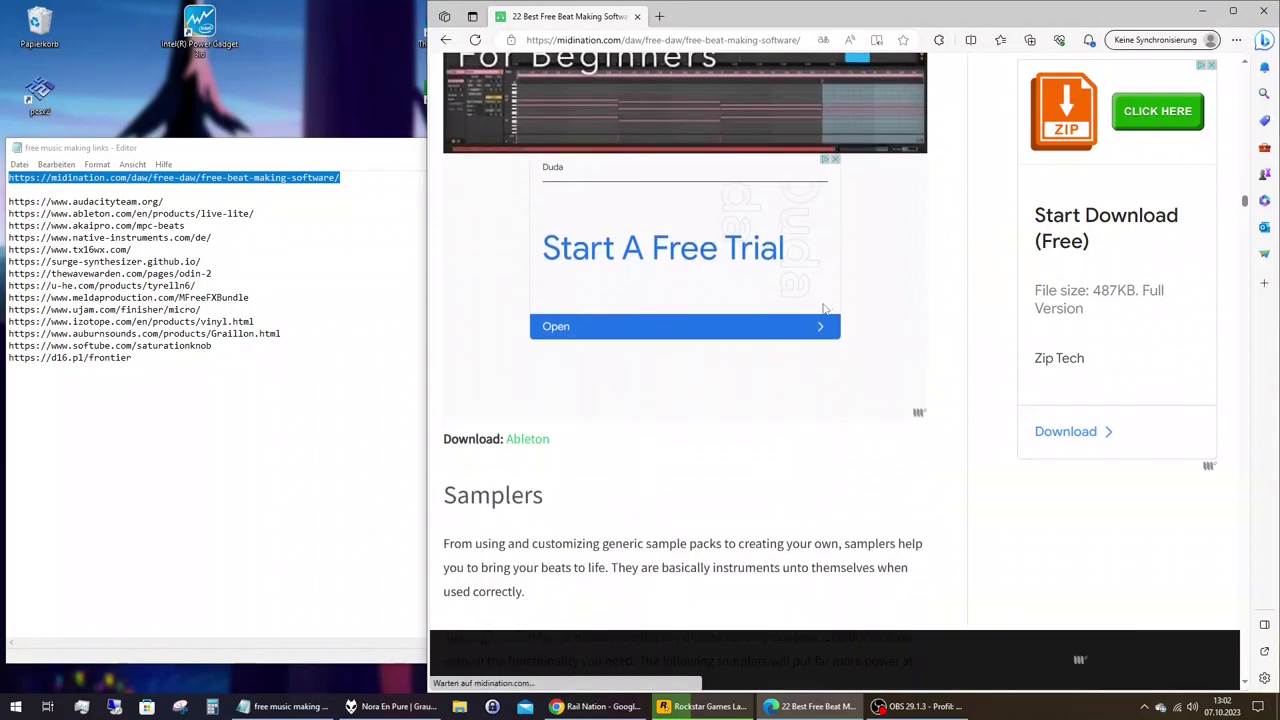
# Open the Ableton link in a new tab and dismiss its translation offer.
pyautogui.rightClick(534, 448)
pyautogui.click(600, 534)
pyautogui.click(749, 18)
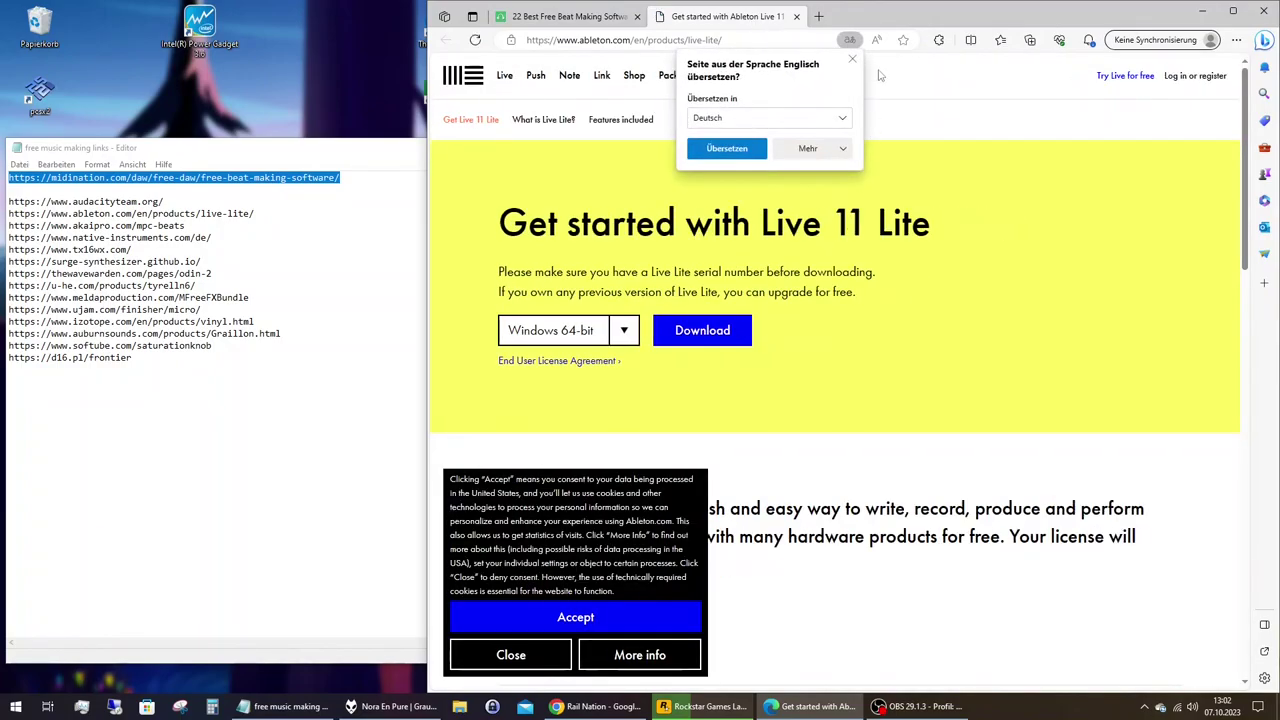
pyautogui.click(852, 58)
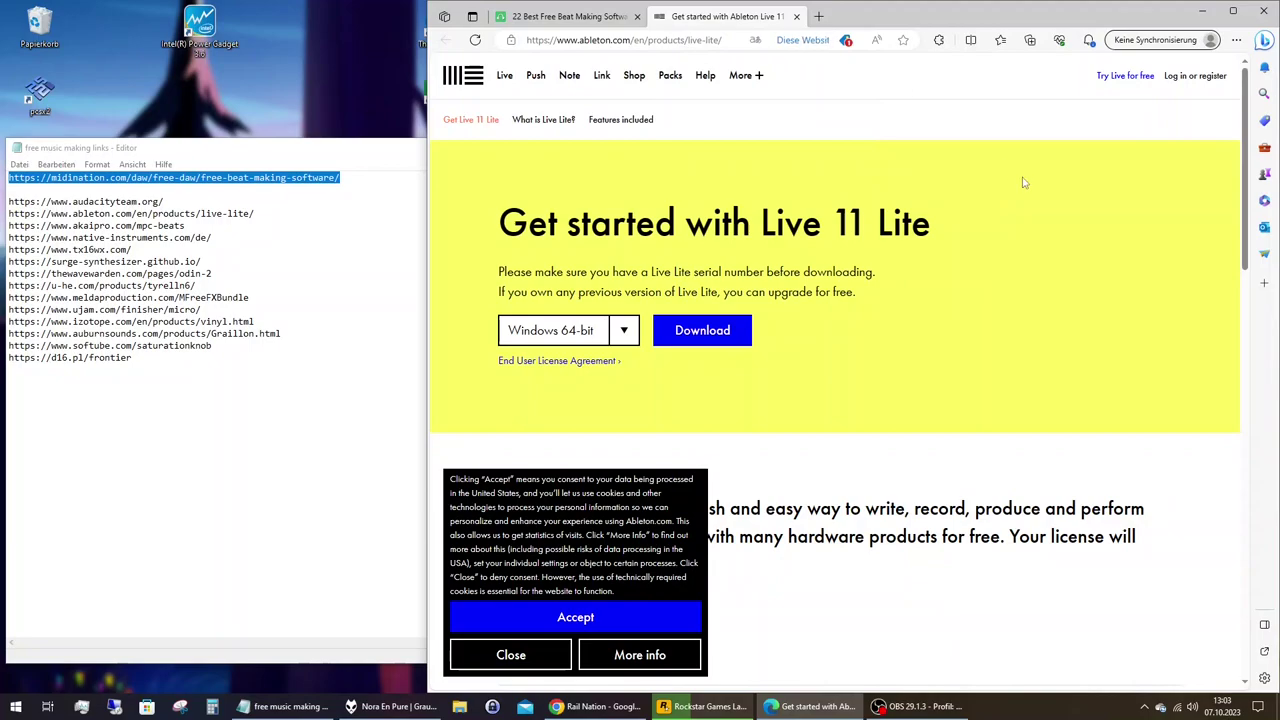
# Start the Live 11 Lite Windows 64-bit download, then cancel it.
pyautogui.click(718, 341)
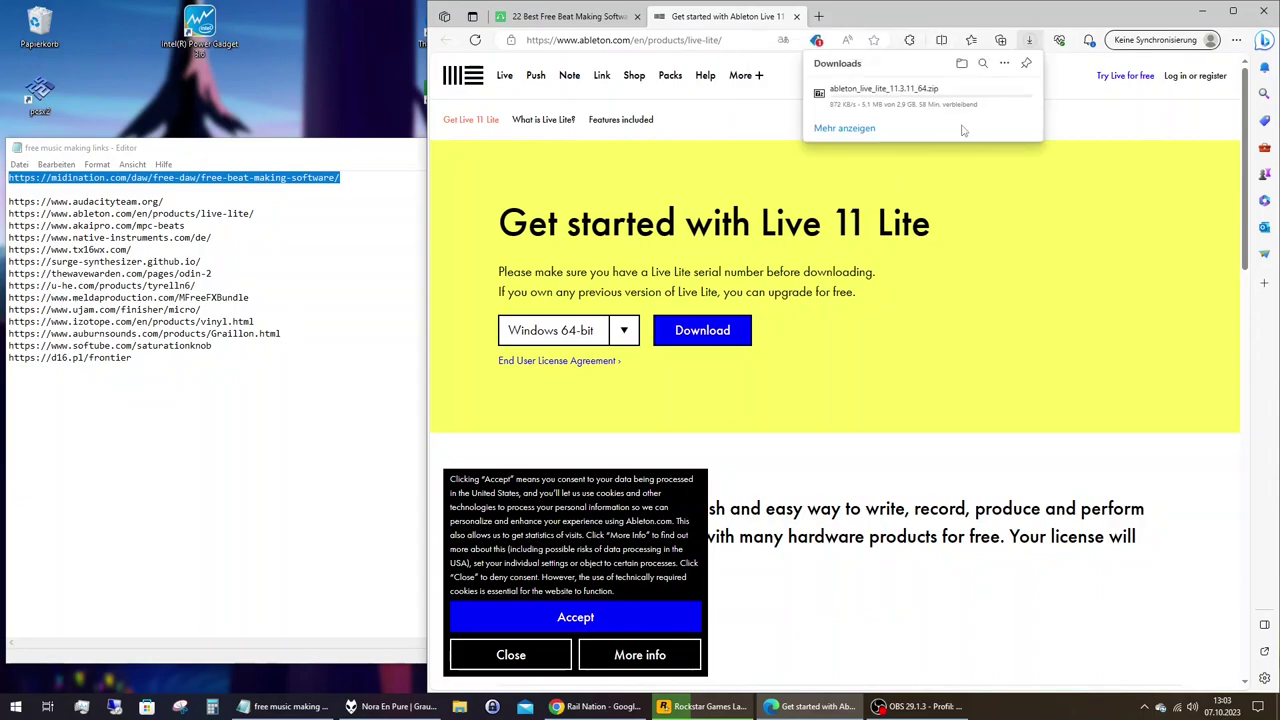
pyautogui.moveTo(990, 92)
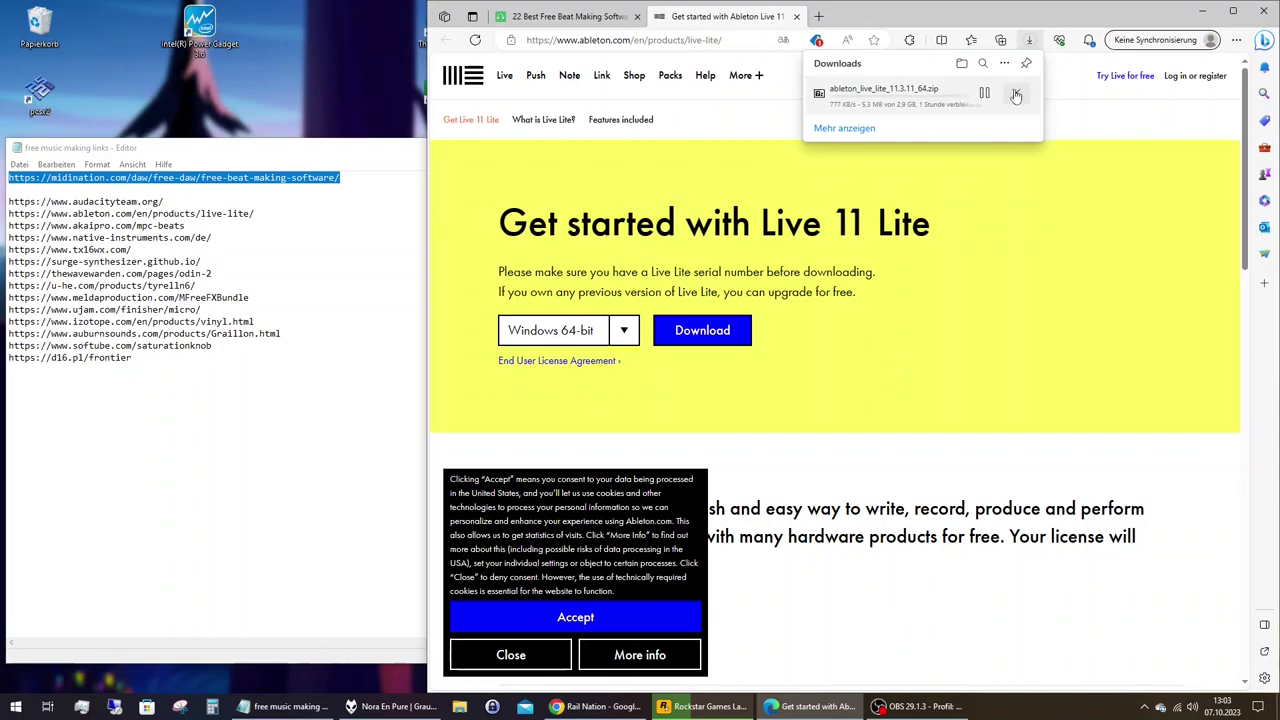
pyautogui.click(1016, 94)
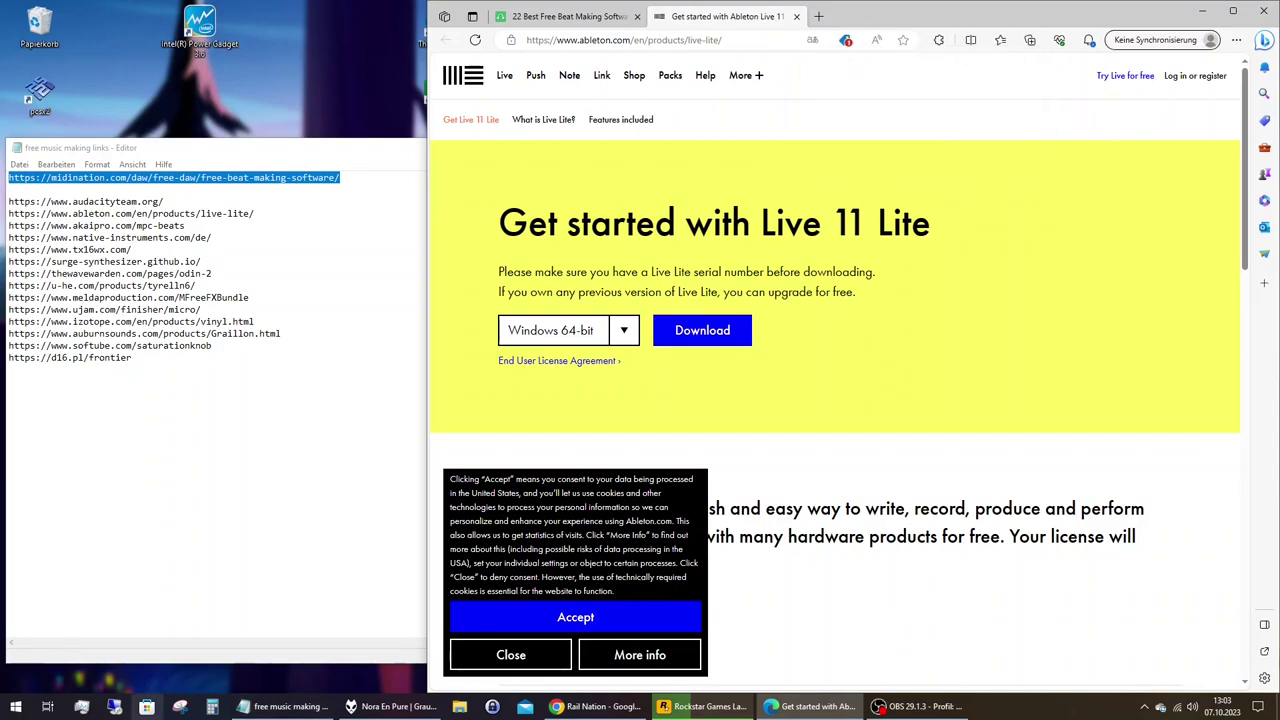
# Open Downloads in File Explorer and dismiss the error from opening the Ableton zip.
pyautogui.click(459, 706)
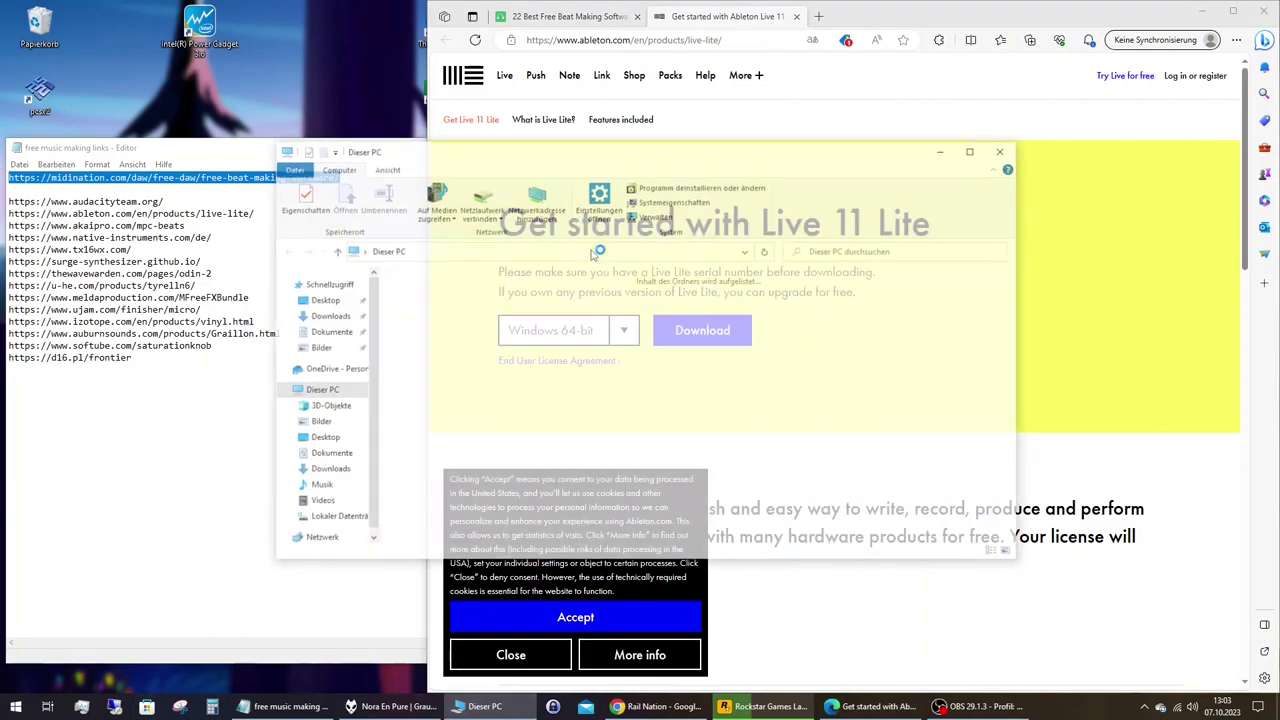
pyautogui.click(327, 316)
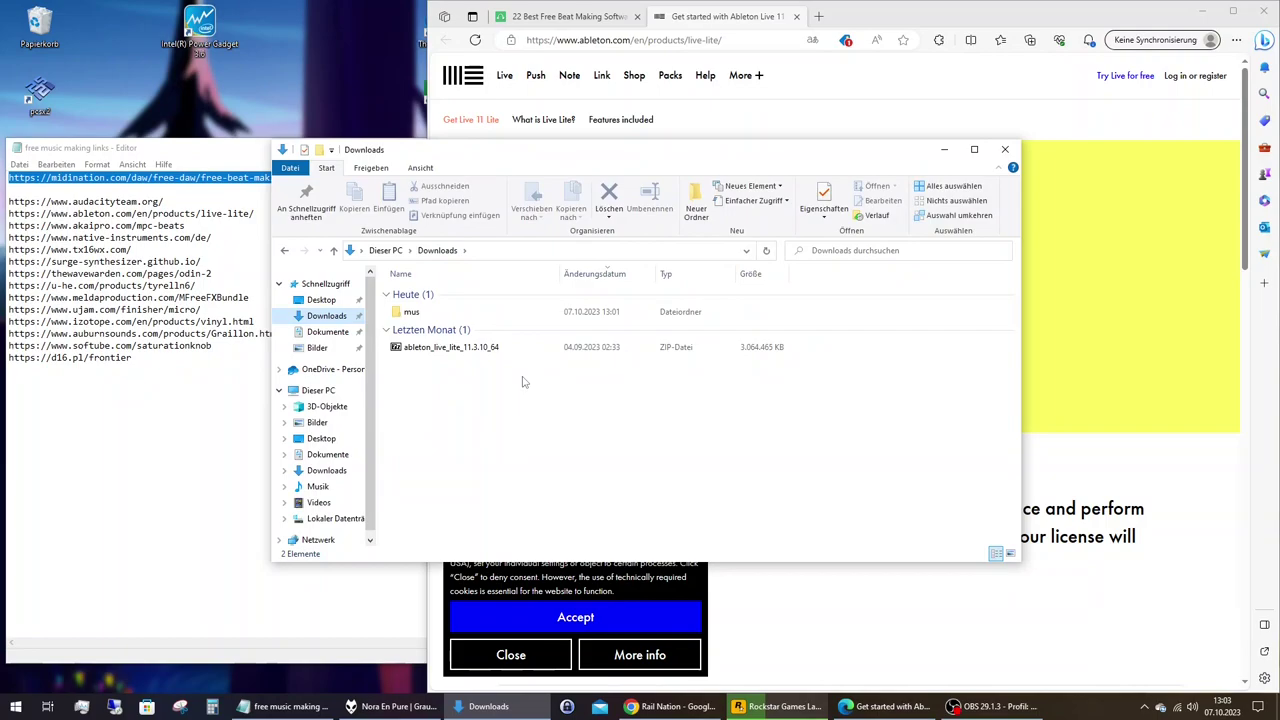
pyautogui.doubleClick(464, 348)
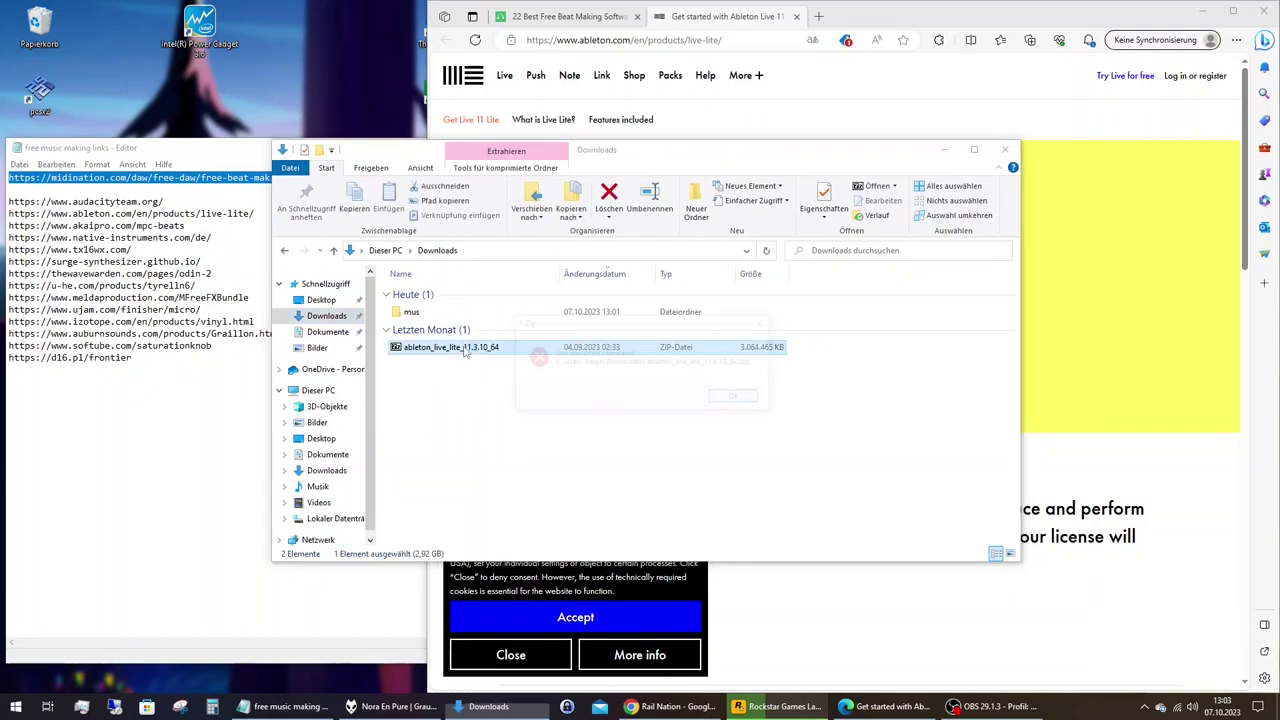
pyautogui.click(737, 398)
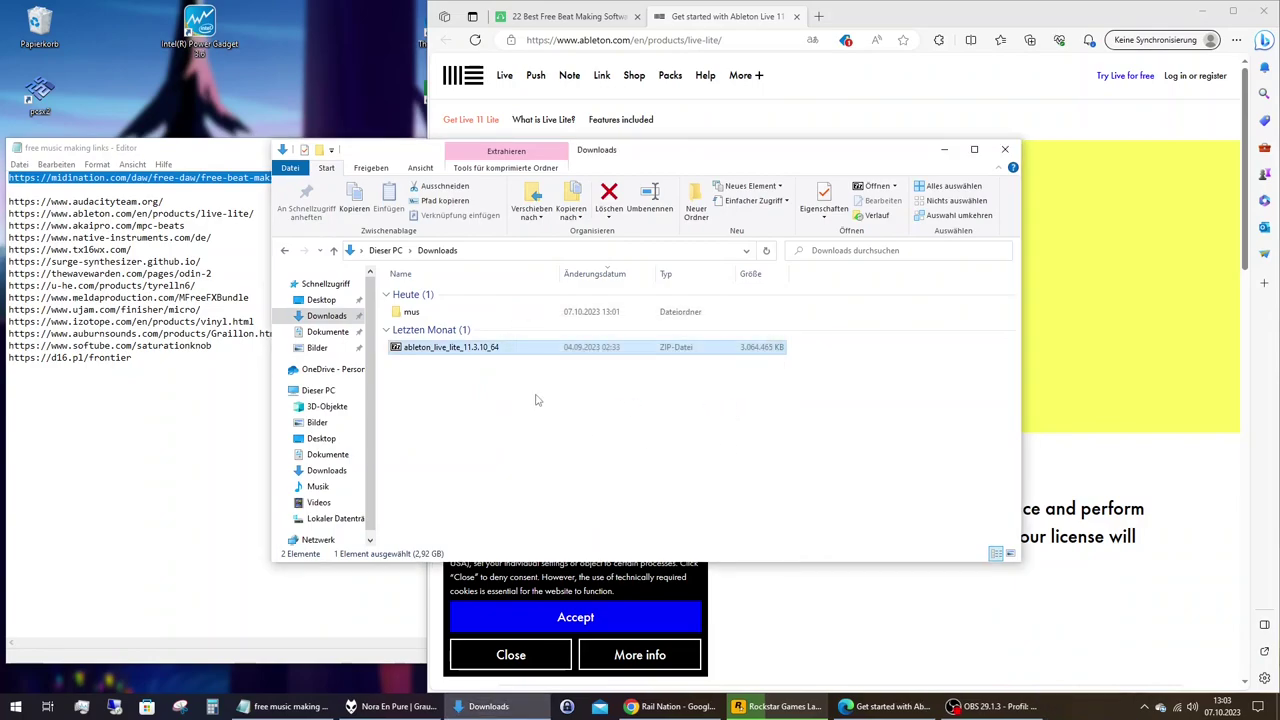
# Extract ableton_live_lite_11.3.10_64.zip with 7-Zip into its own same-named folder.
pyautogui.rightClick(455, 352)
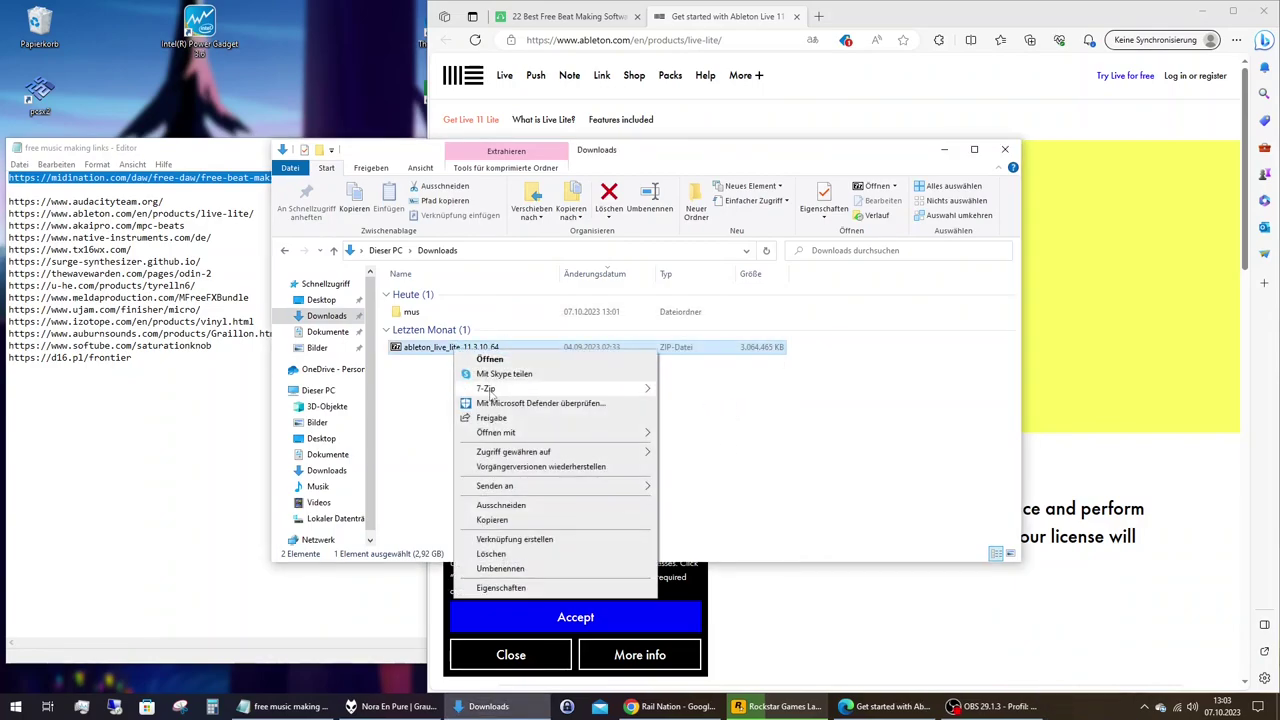
pyautogui.moveTo(560, 388)
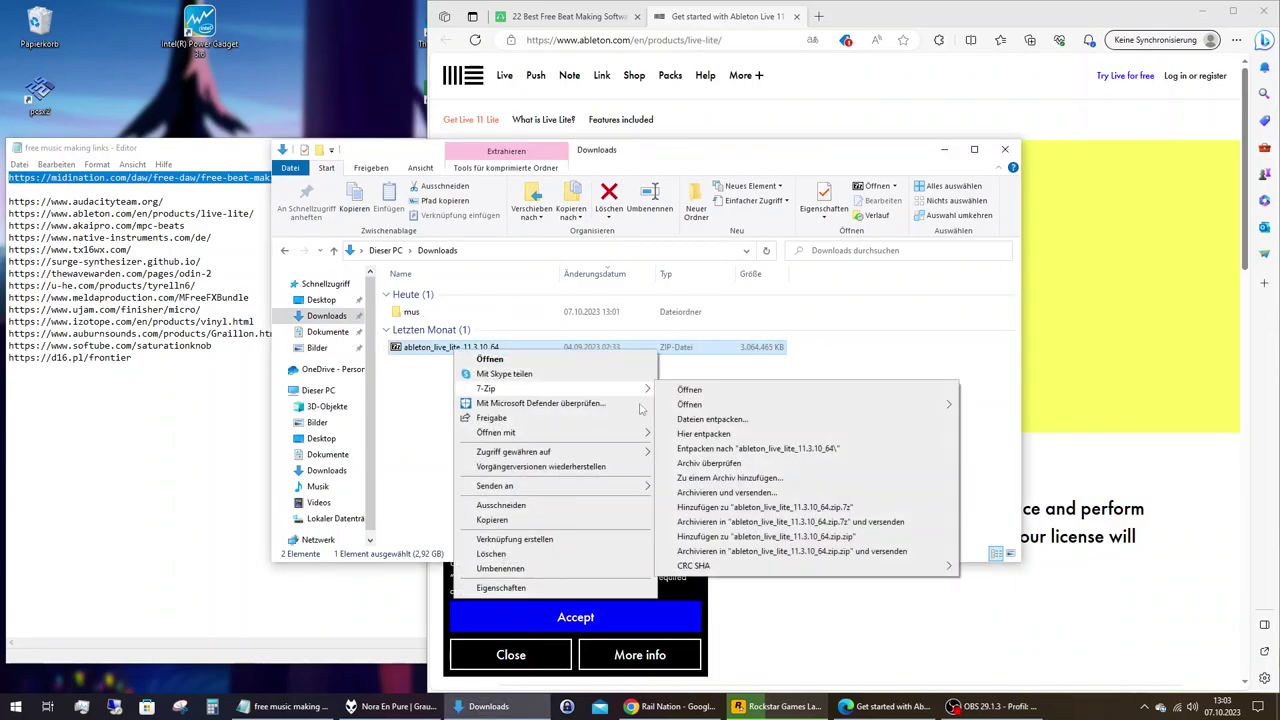
pyautogui.click(720, 448)
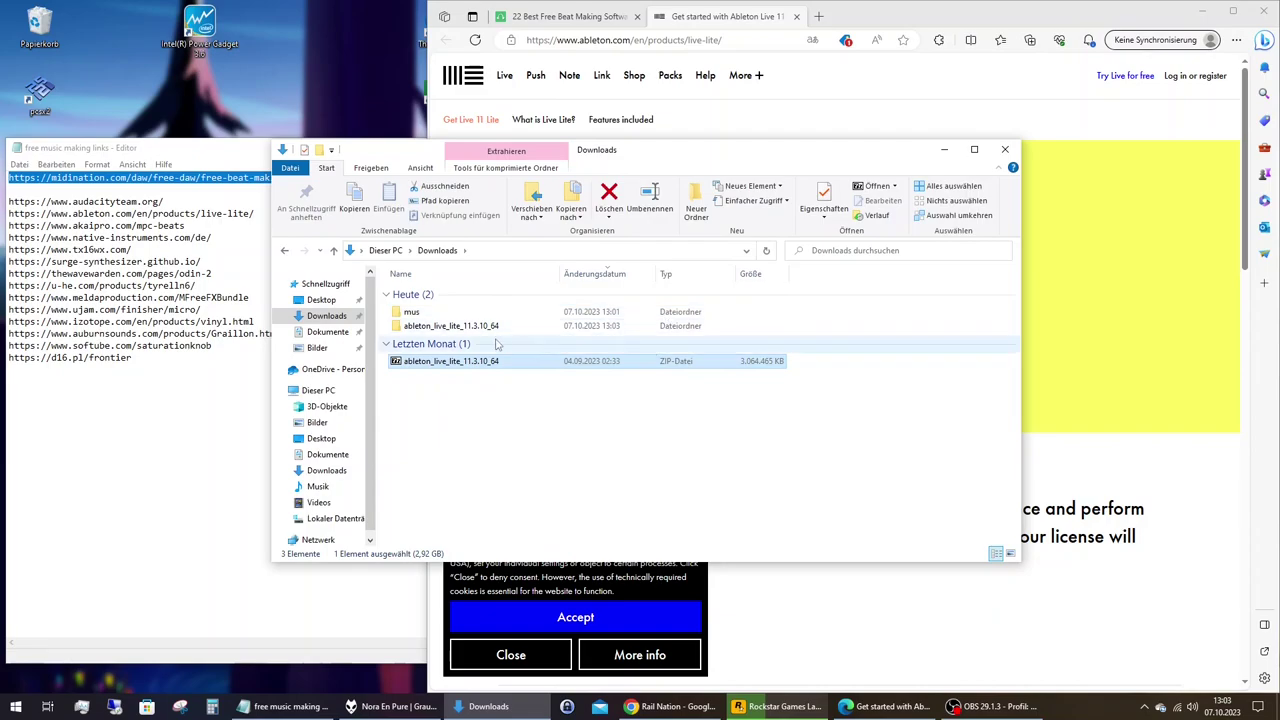
# Open the extracted ableton_live_lite_11.3.10_64 folder and run Ableton Live 11 Lite Installer.
pyautogui.doubleClick(451, 327)
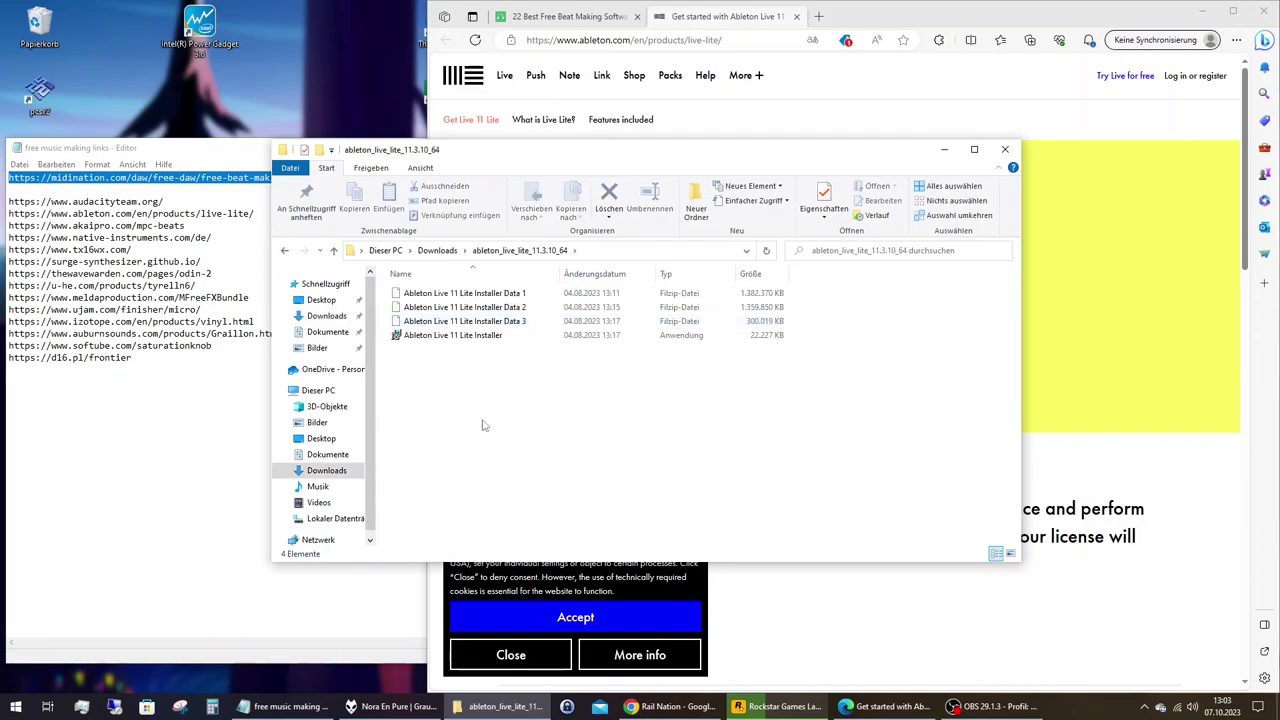
pyautogui.doubleClick(463, 336)
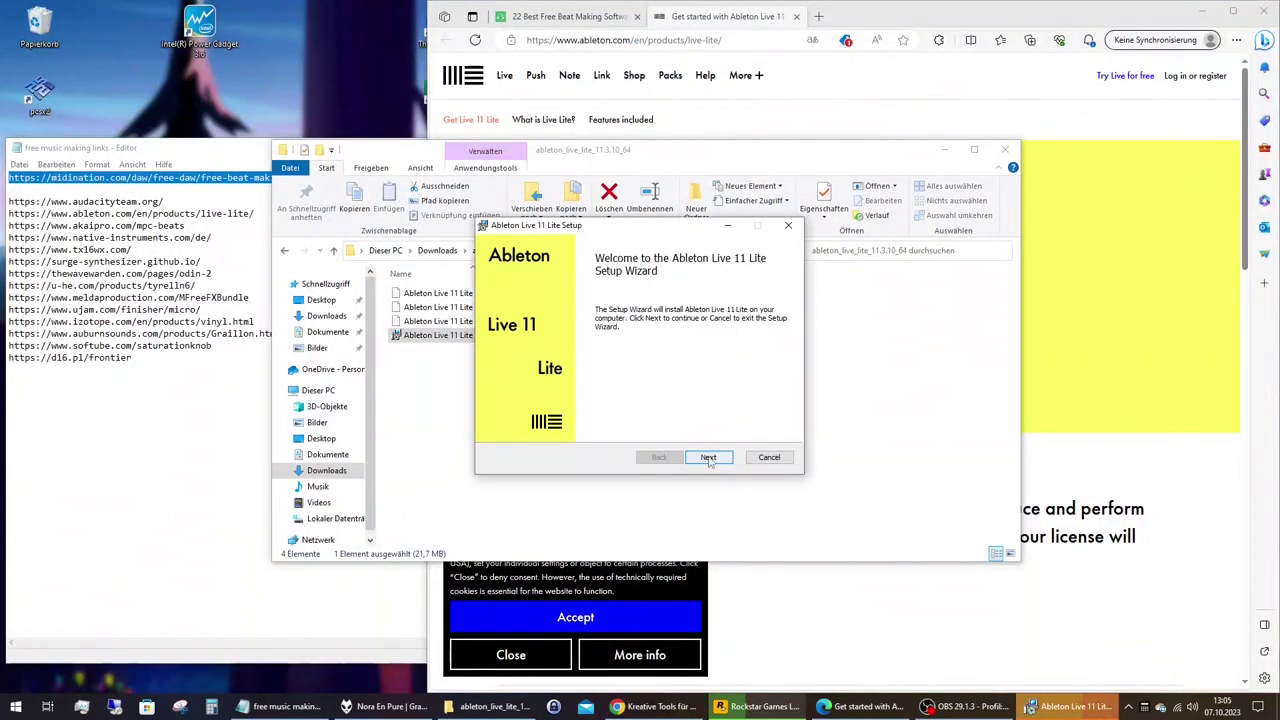
# Accept the licence, keep the default destination, install Live 11 Lite, and minimize Edge meanwhile.
pyautogui.click(708, 457)
pyautogui.click(596, 427)
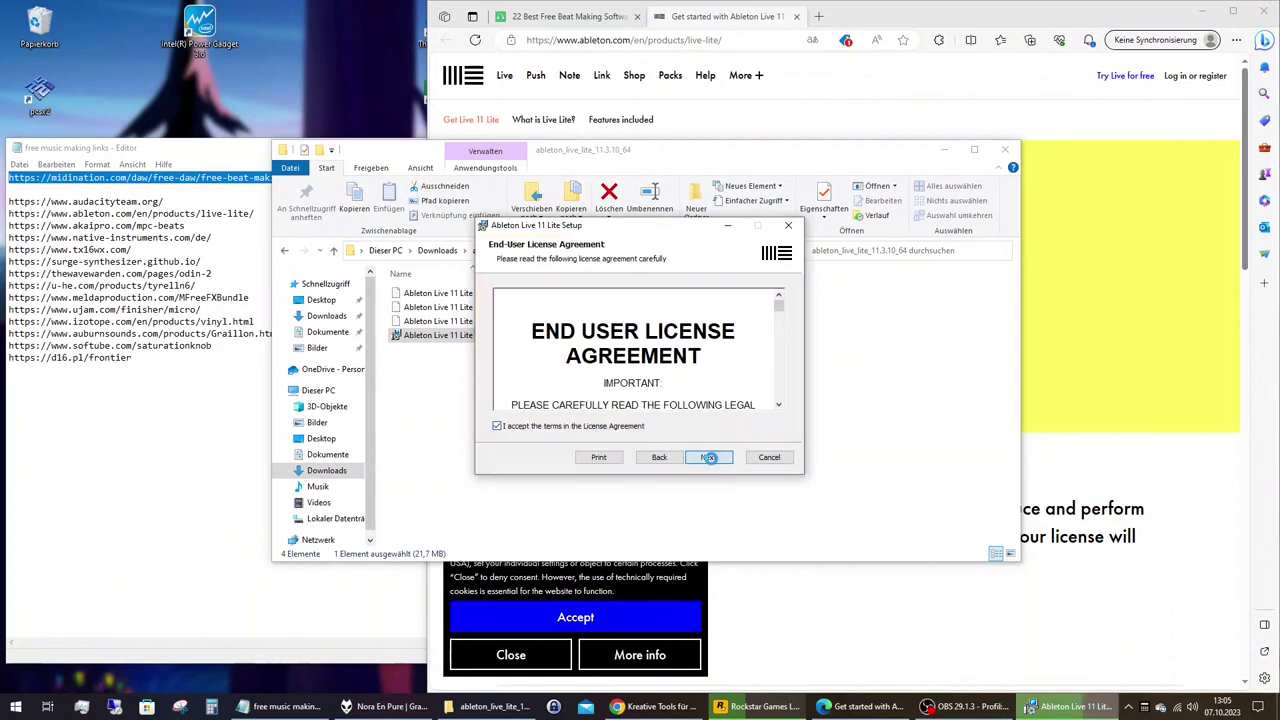
pyautogui.click(708, 457)
pyautogui.click(710, 457)
pyautogui.click(699, 457)
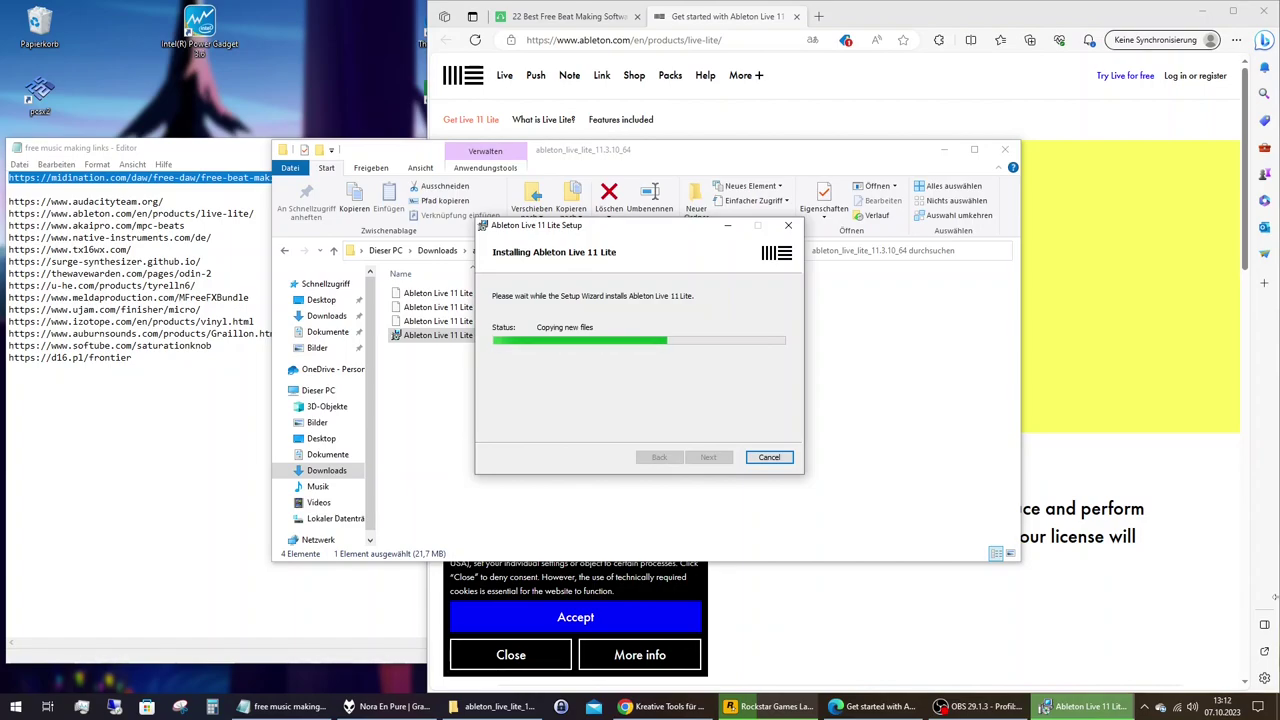
pyautogui.click(1237, 40)
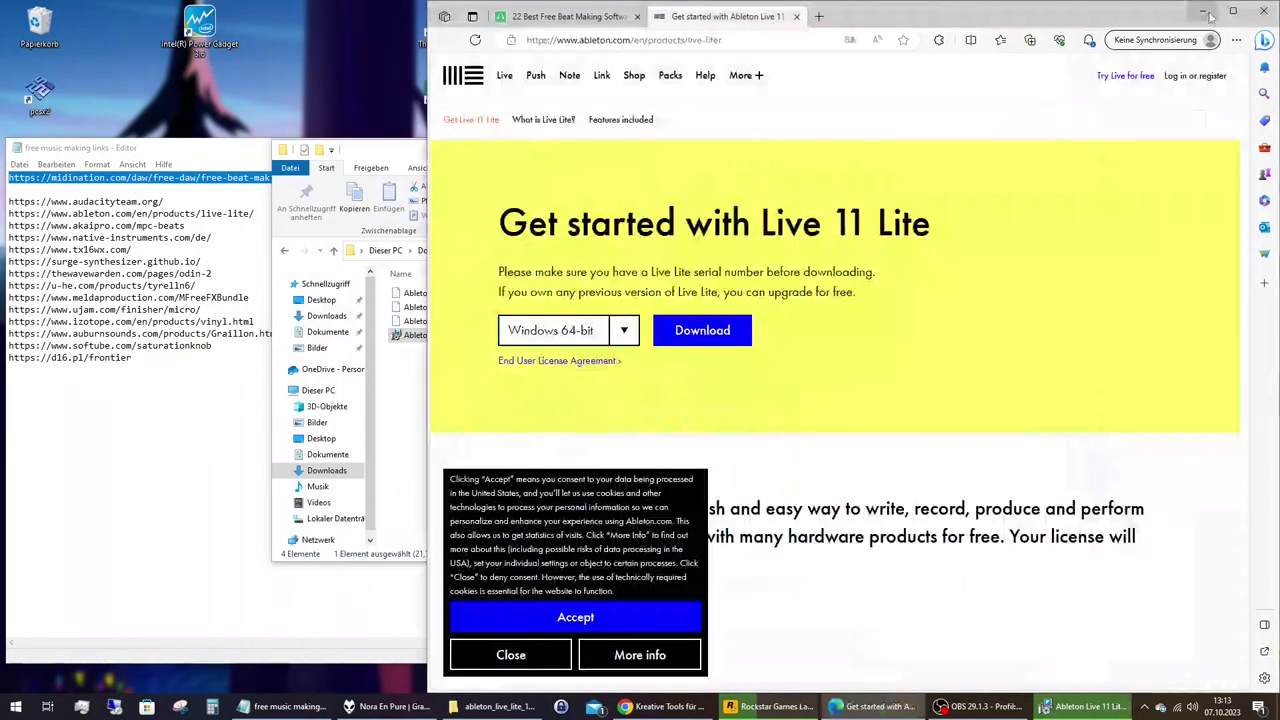
pyautogui.click(1206, 13)
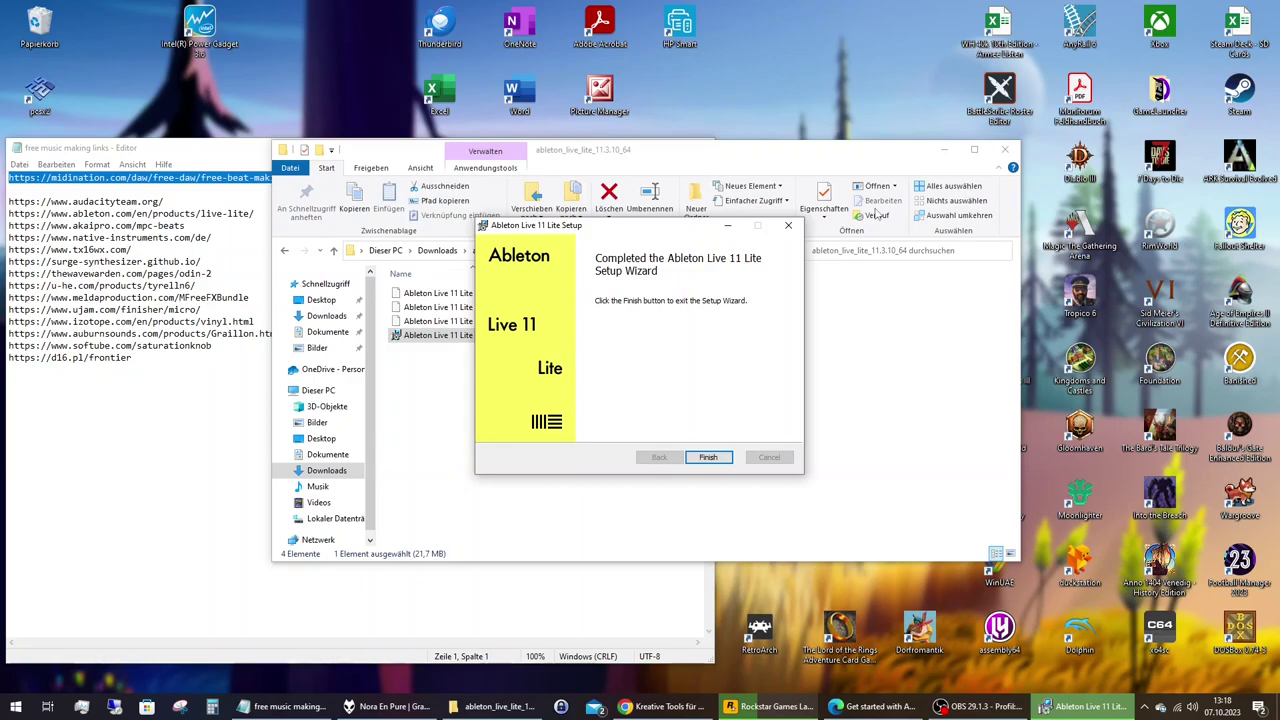
# Click Finish in the Live 11 Lite setup wizard and close the 'Installation Successfully Completed' message.
pyautogui.click(714, 459)
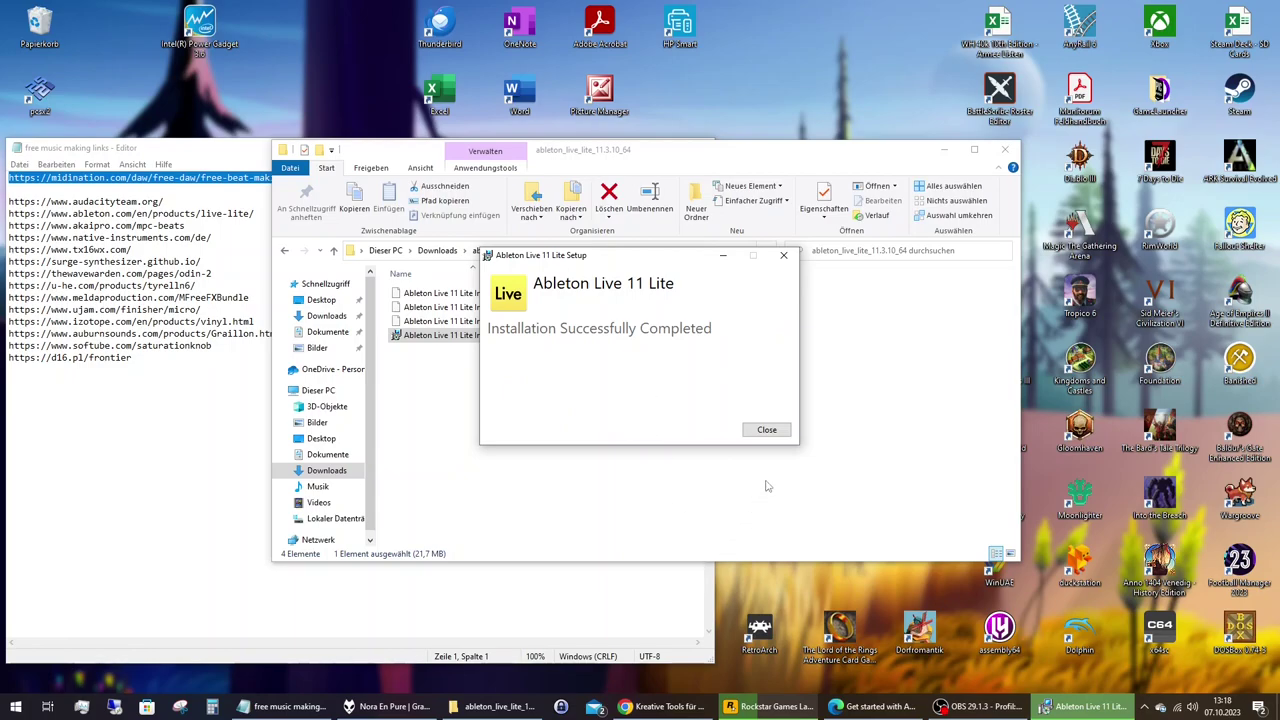
pyautogui.click(775, 431)
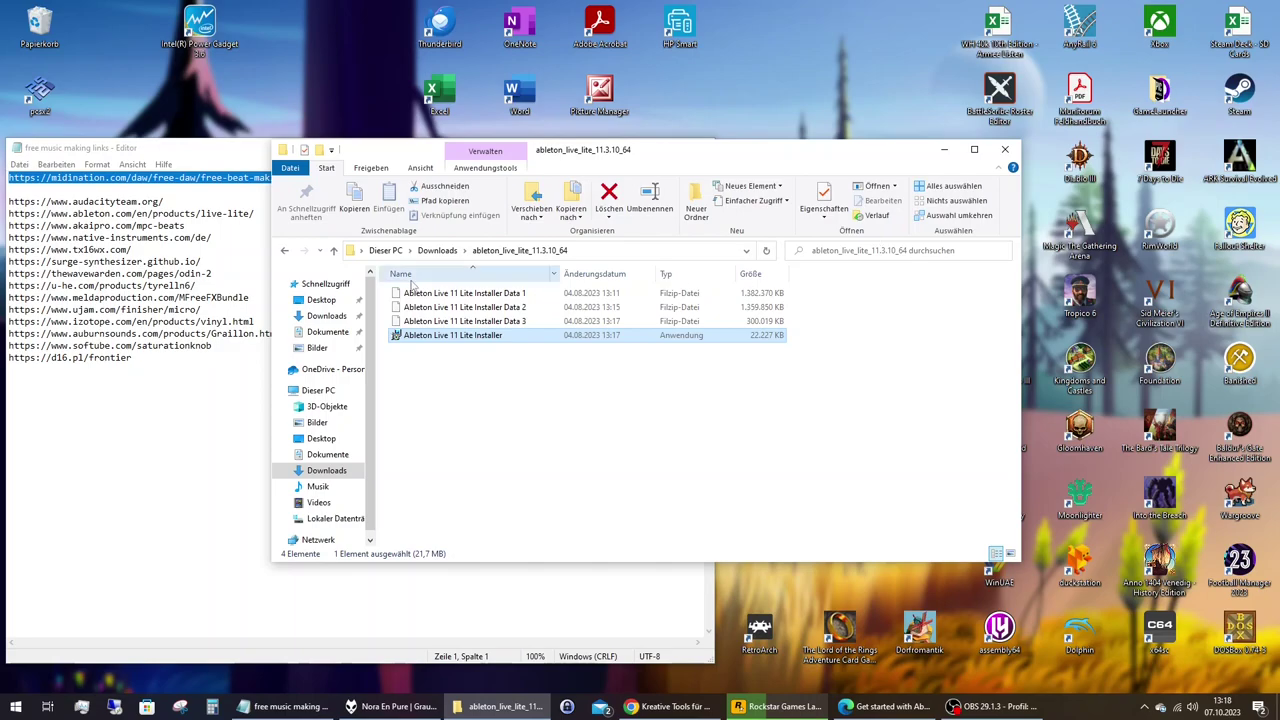
# Delete the extracted Ableton folder and the Ableton zip from Downloads, then close Explorer.
pyautogui.click(436, 251)
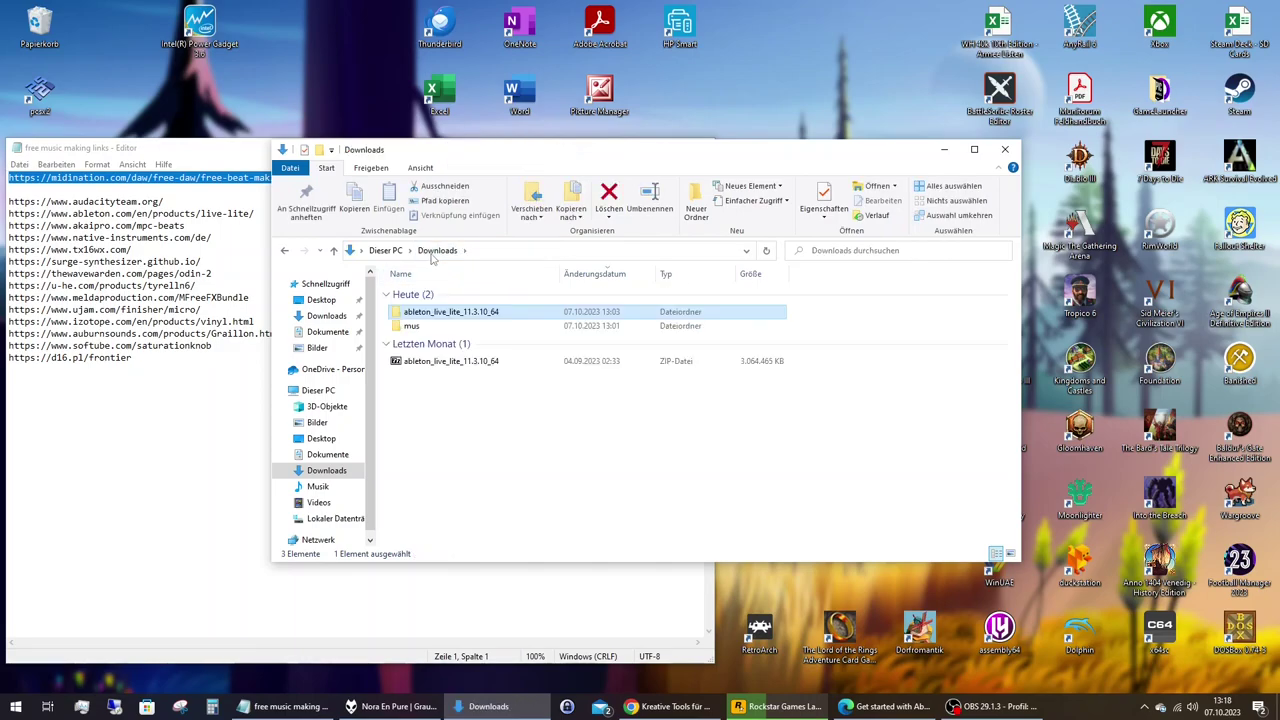
pyautogui.rightClick(452, 312)
pyautogui.click(511, 560)
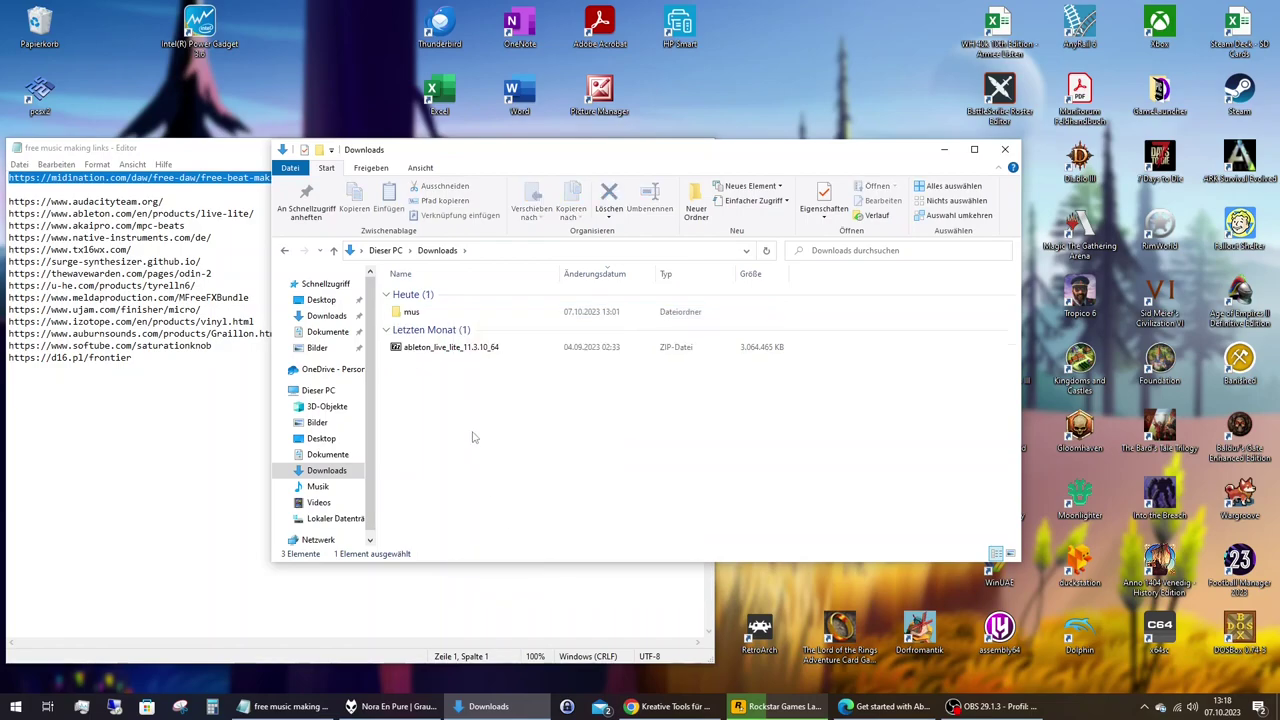
pyautogui.click(452, 348)
pyautogui.rightClick(453, 352)
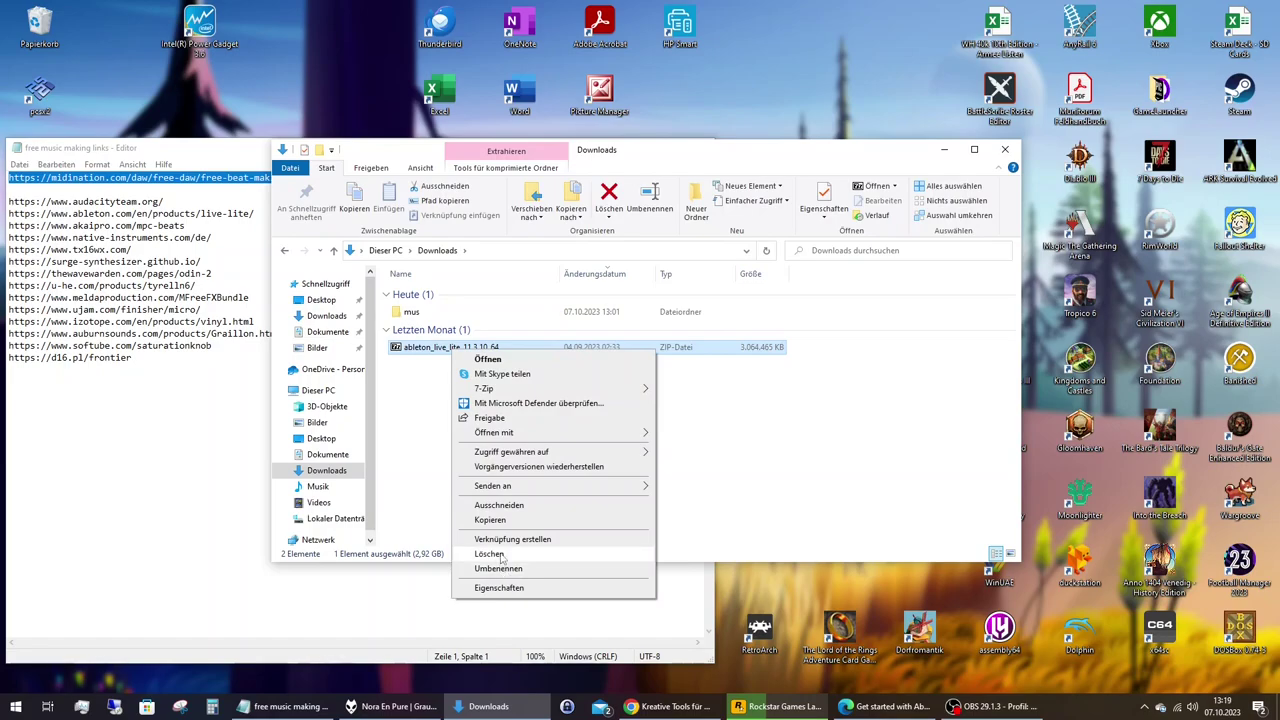
pyautogui.click(501, 557)
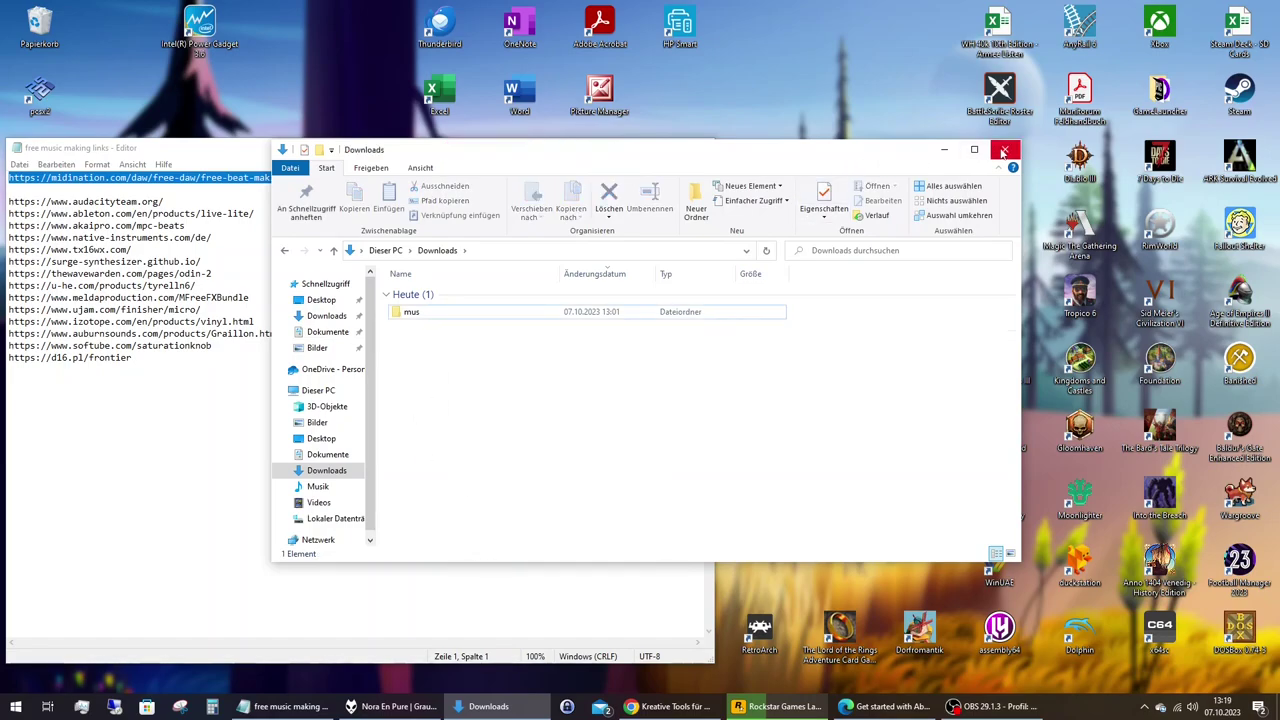
pyautogui.click(1004, 150)
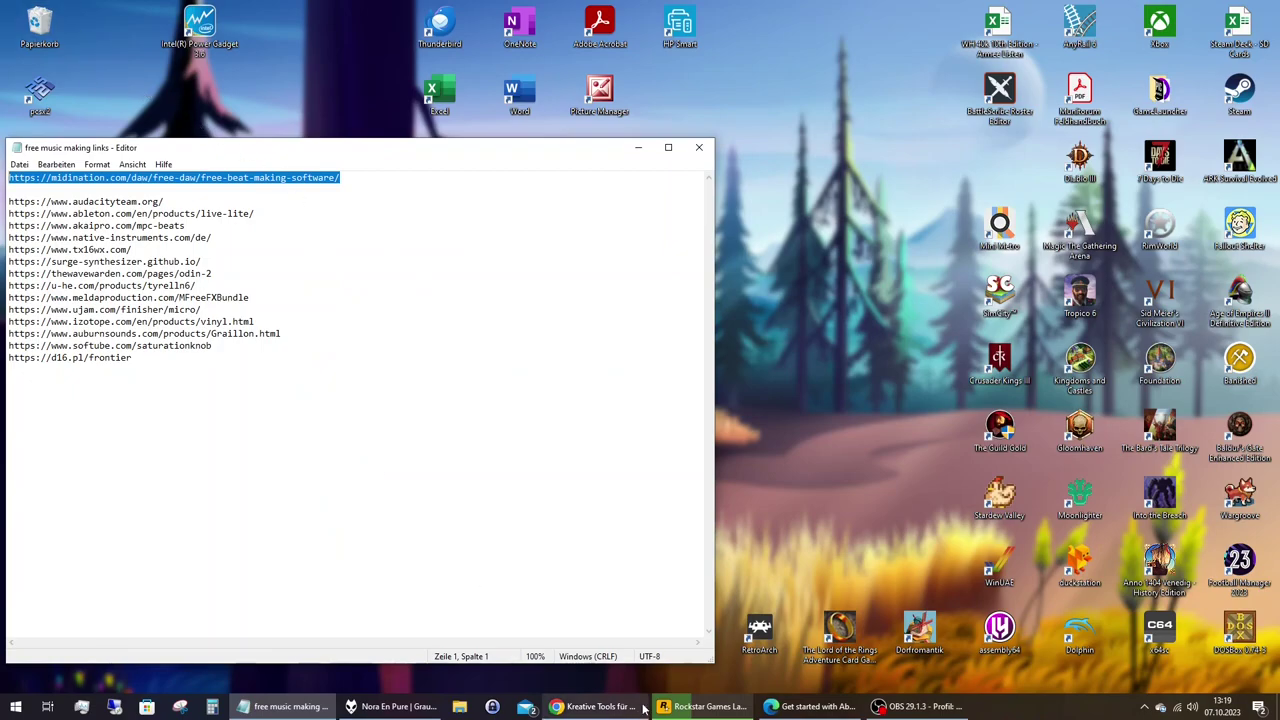
# Copy the Ableton Live 11 Lite shortcut from its Start Menu file location onto the desktop.
pyautogui.click(16, 706)
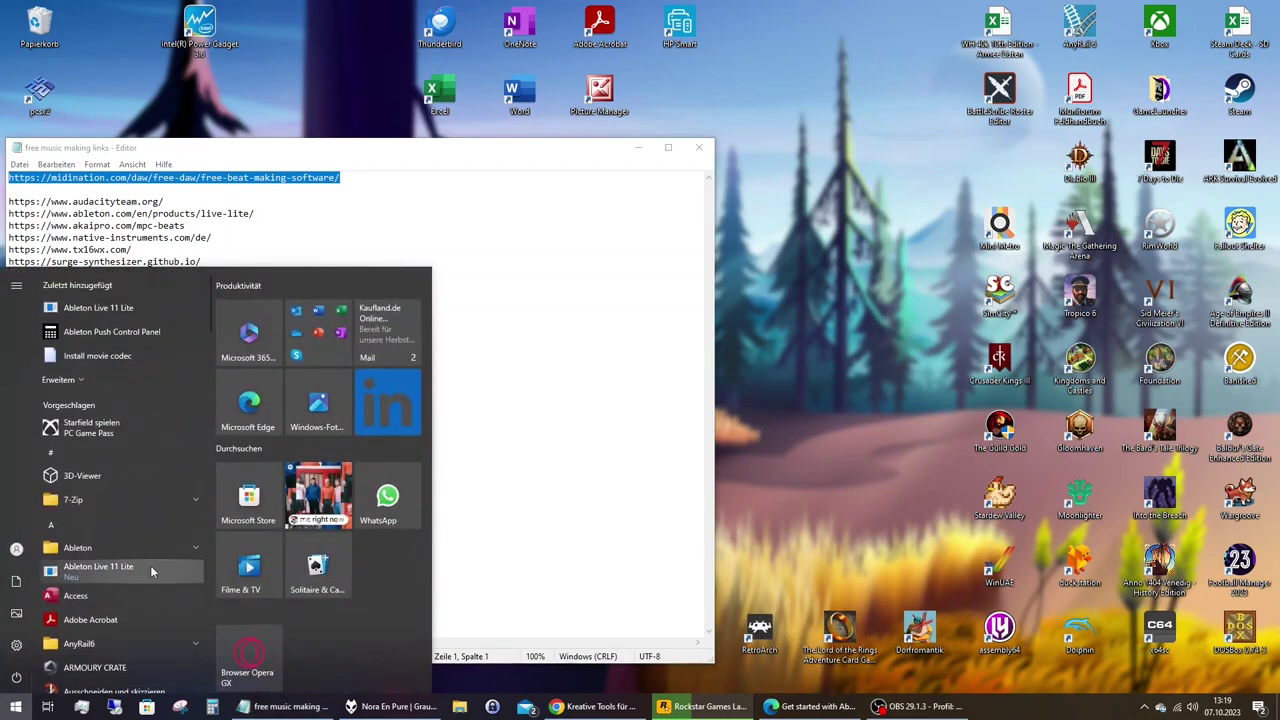
pyautogui.rightClick(137, 308)
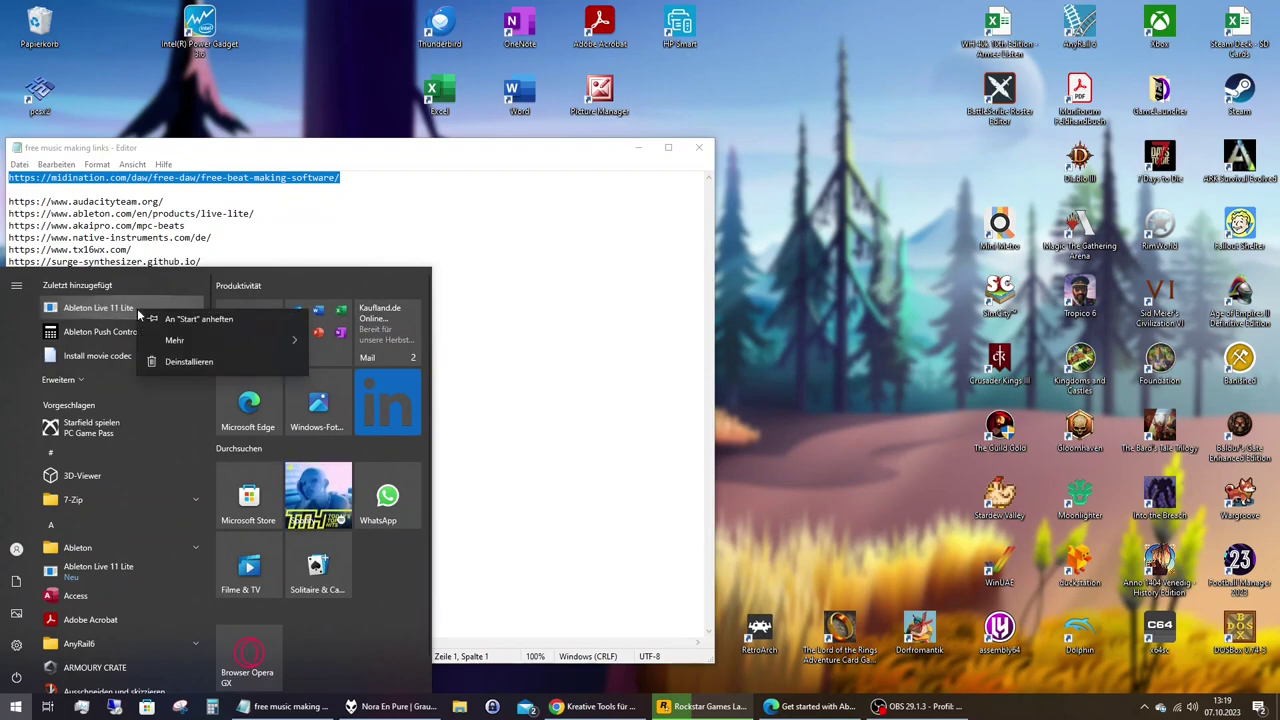
pyautogui.moveTo(216, 350)
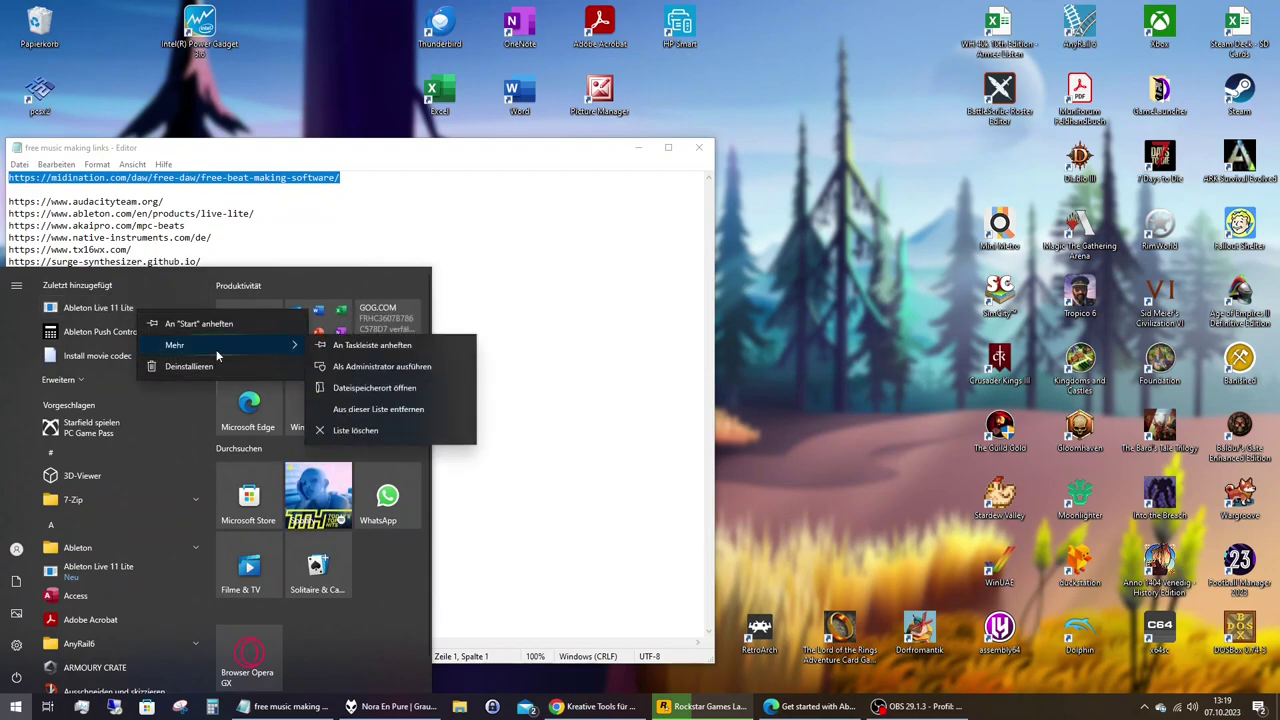
pyautogui.click(356, 389)
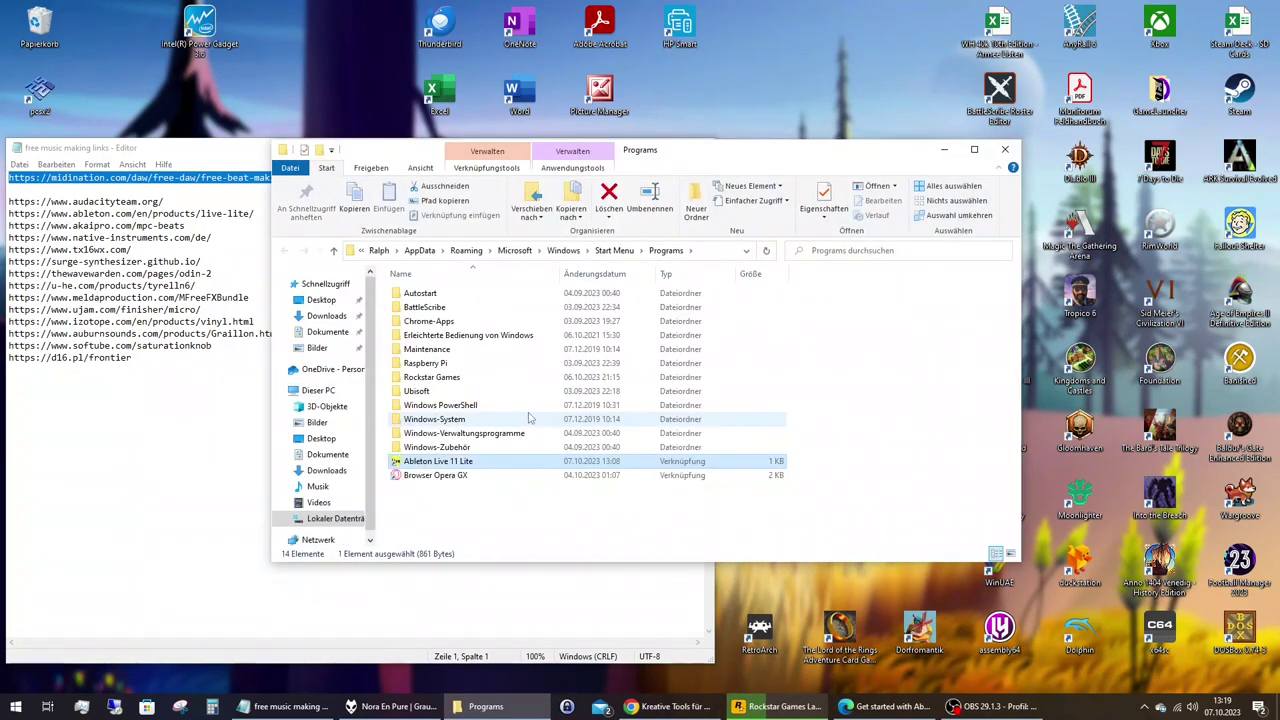
pyautogui.rightClick(464, 462)
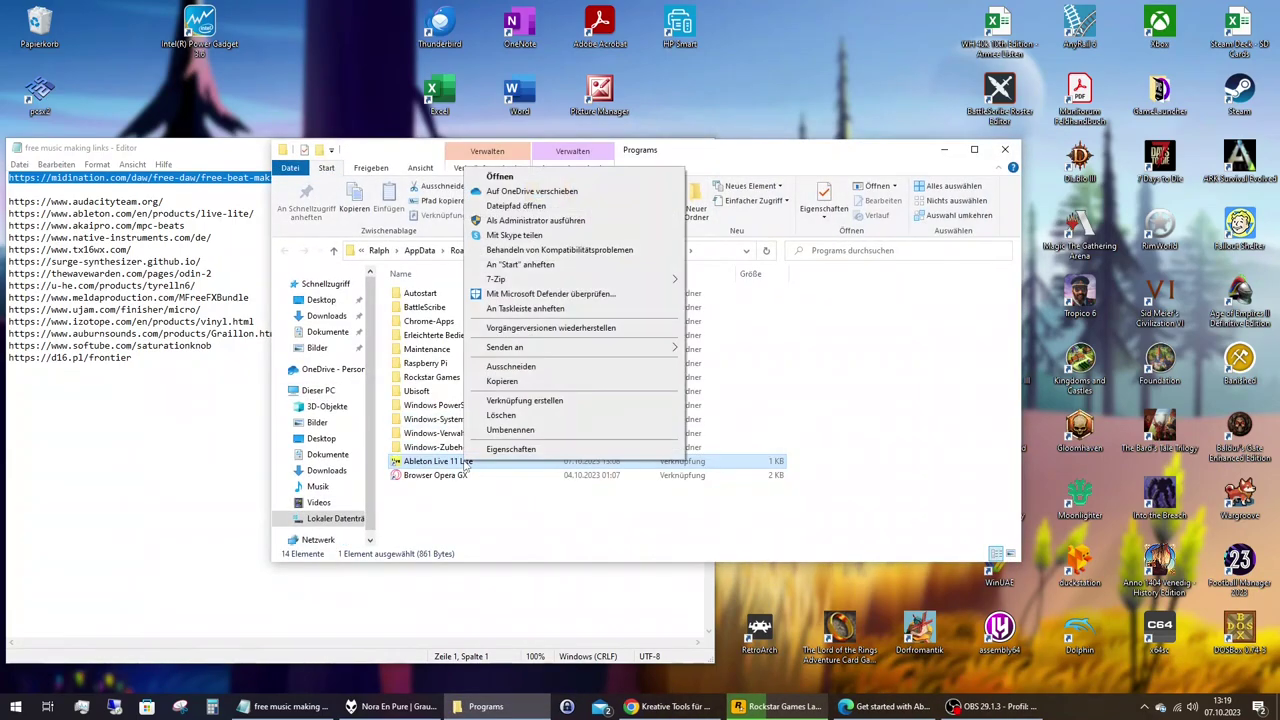
pyautogui.click(530, 402)
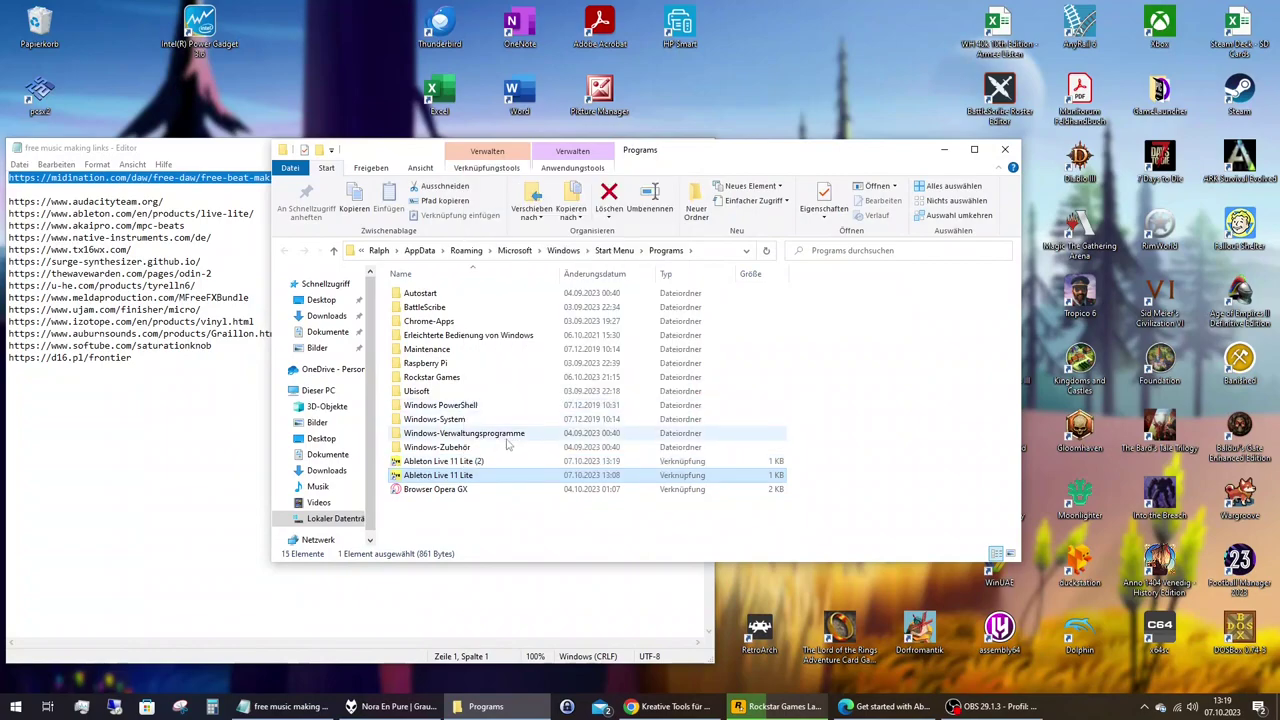
pyautogui.click(478, 462)
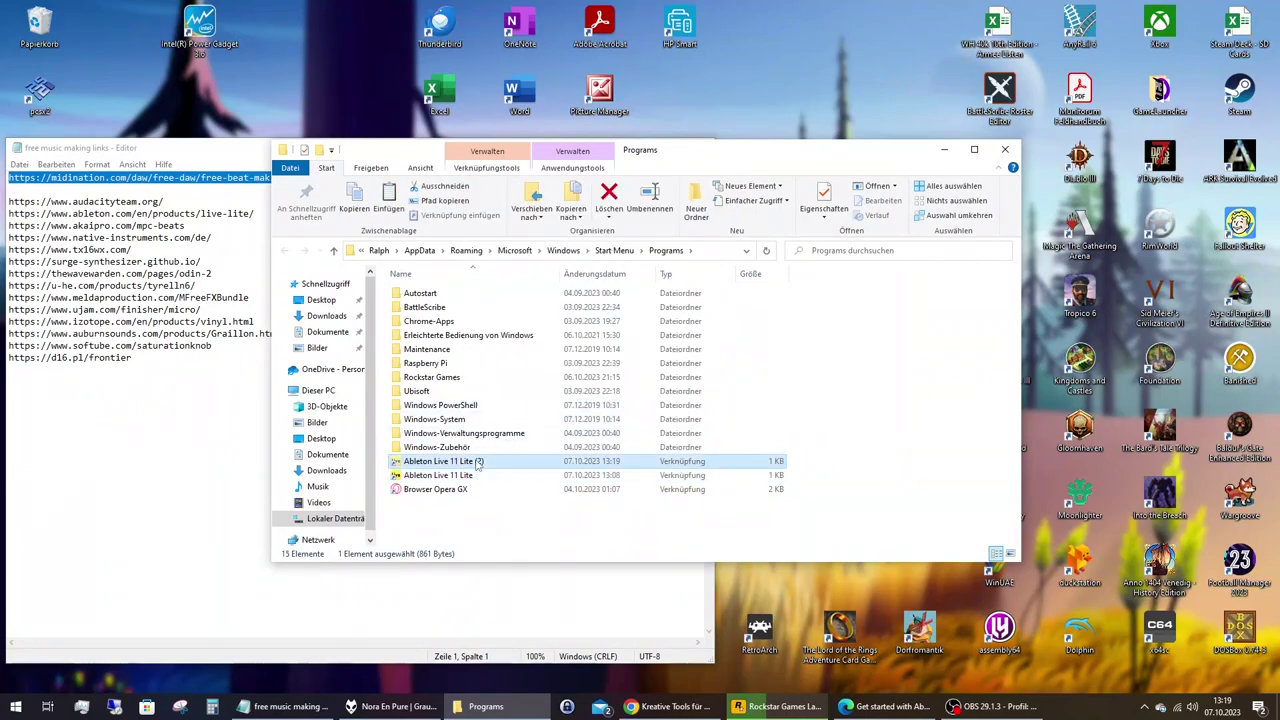
pyautogui.click(289, 90)
pyautogui.hotkey('ctrl', 'v')
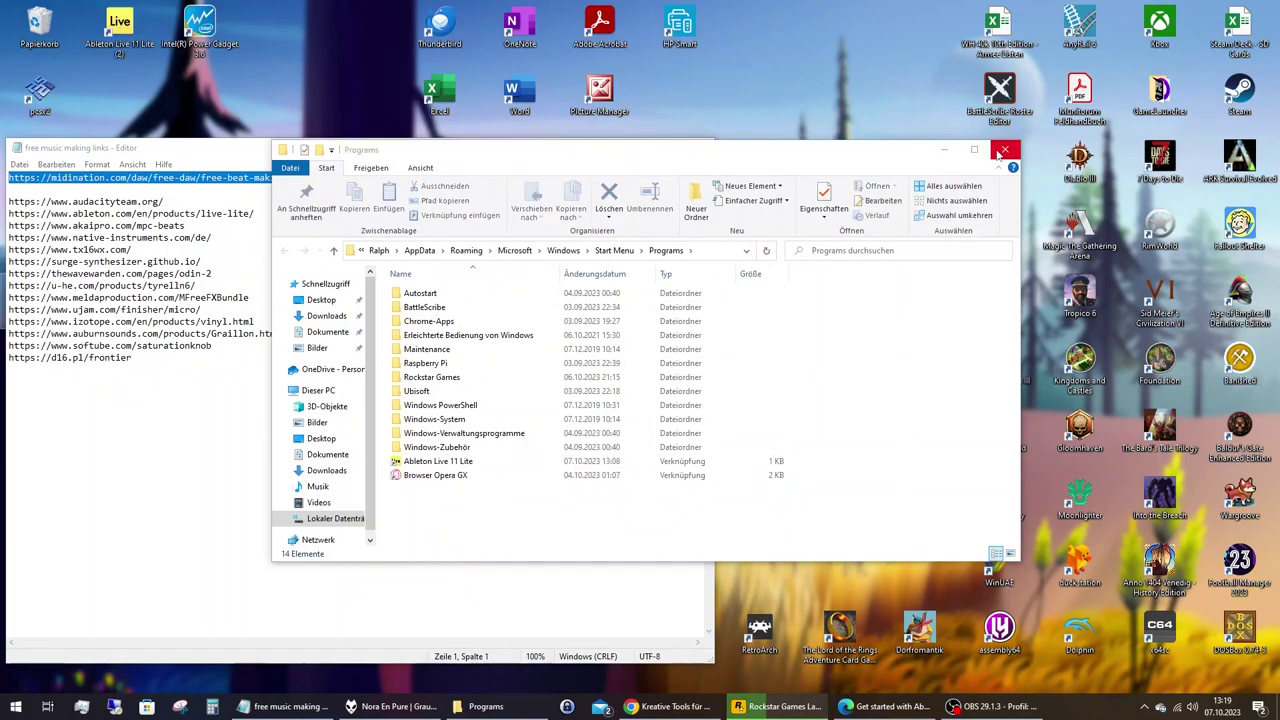
# Center the new desktop shortcut and rename it 'Ableton Live 11 Lite' without the (2).
pyautogui.click(1000, 153)
pyautogui.click(638, 147)
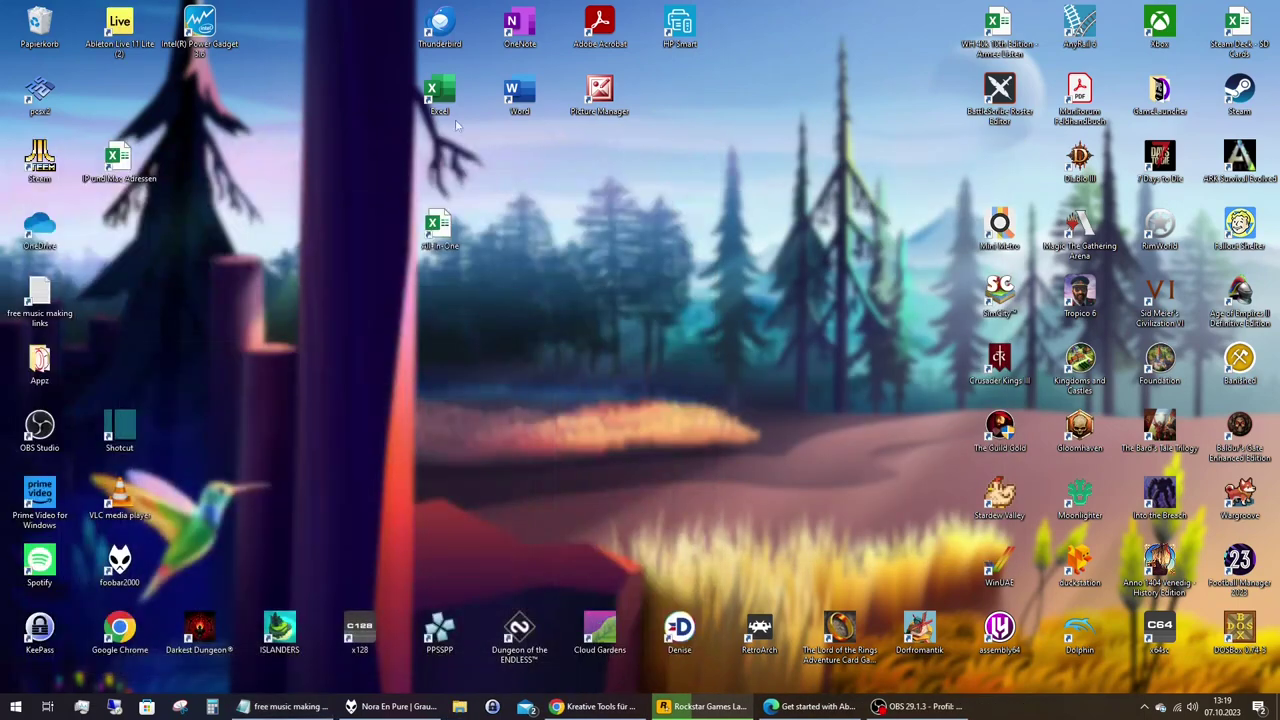
pyautogui.moveTo(119, 25); pyautogui.dragTo(457, 466)
pyautogui.click(456, 520)
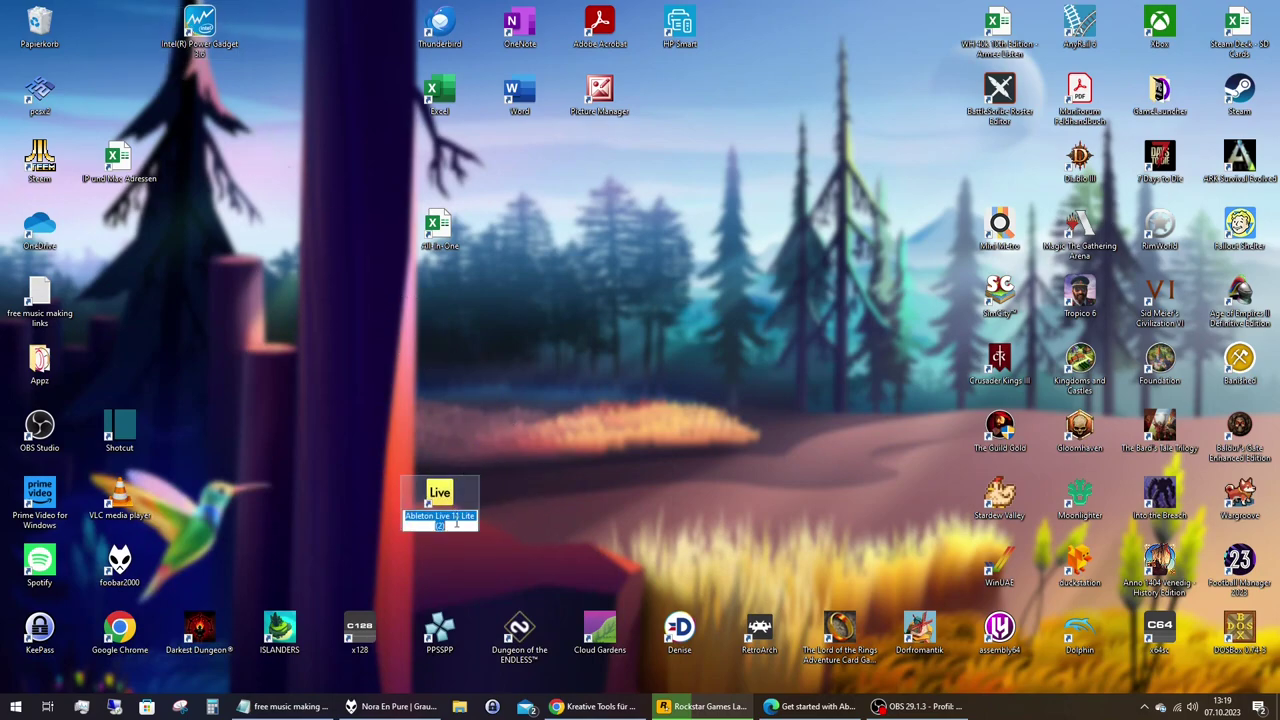
pyautogui.click(457, 525)
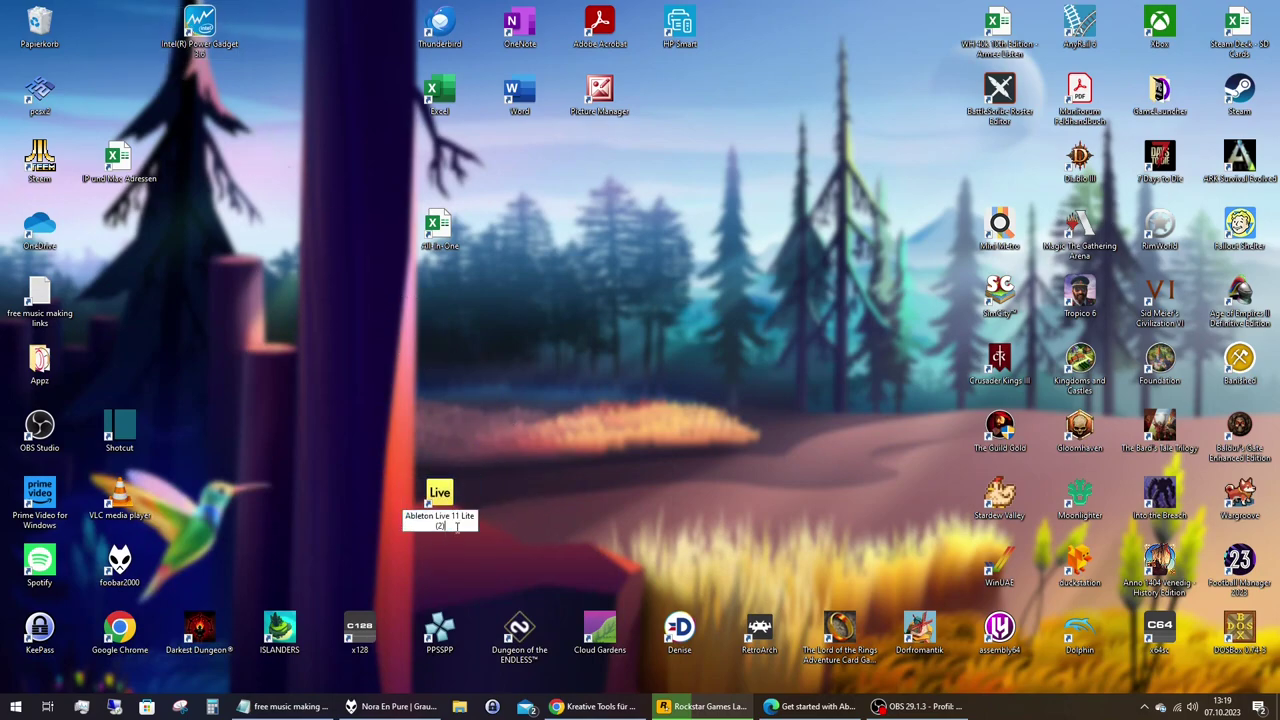
pyautogui.press('BackSpace')
pyautogui.press('BackSpace')
pyautogui.press('BackSpace')
pyautogui.press('BackSpace')
pyautogui.press('Return')
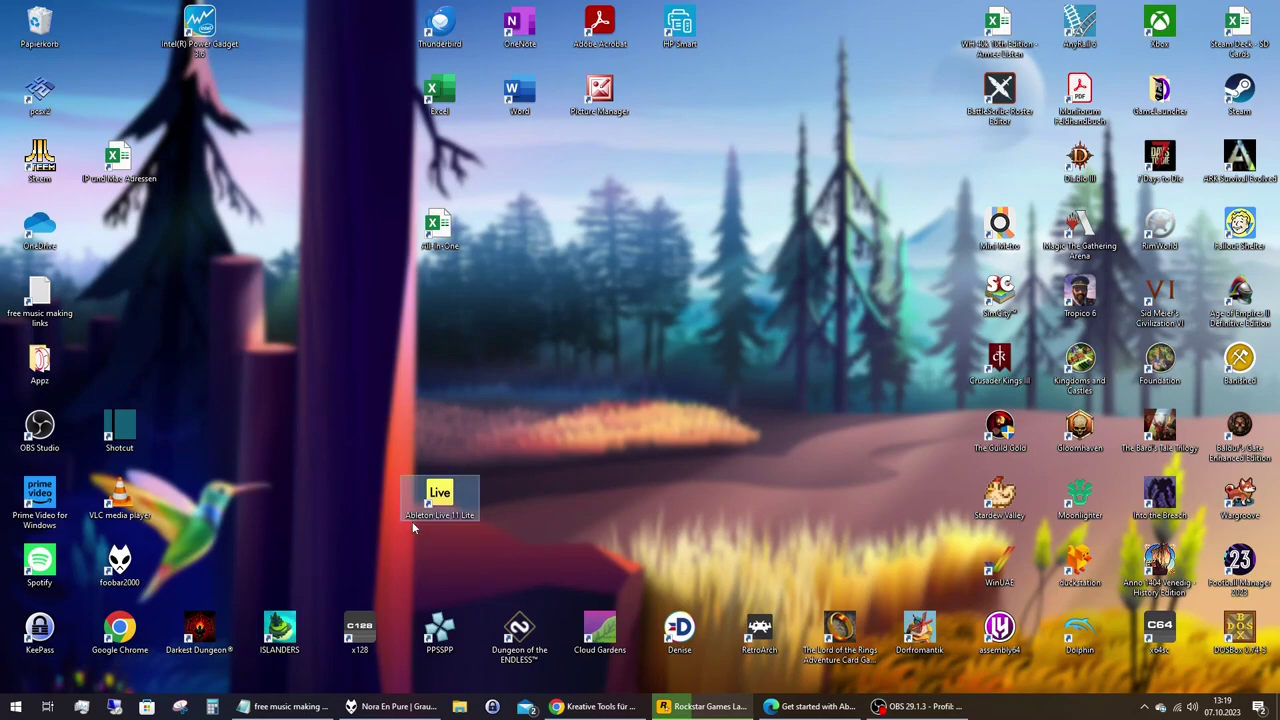
# Launch Ableton Live 11 Lite from the desktop shortcut and allow it through the firewall.
pyautogui.doubleClick(449, 494)
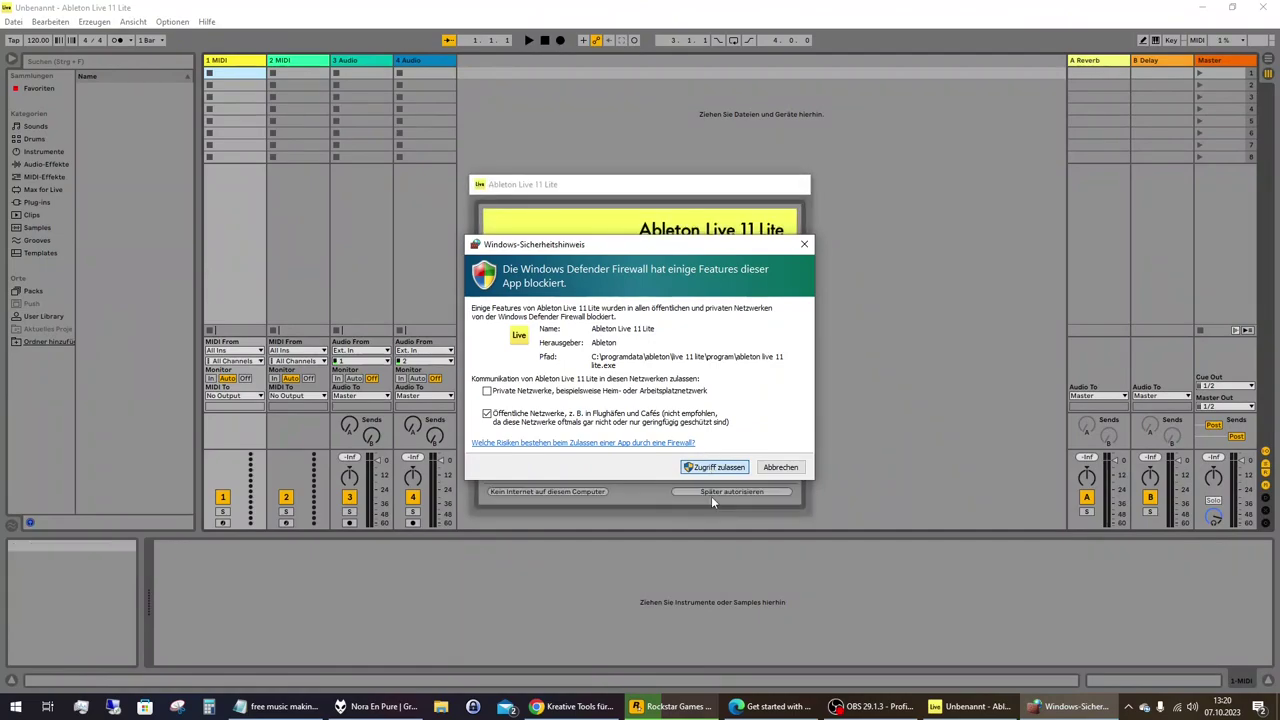
pyautogui.click(712, 469)
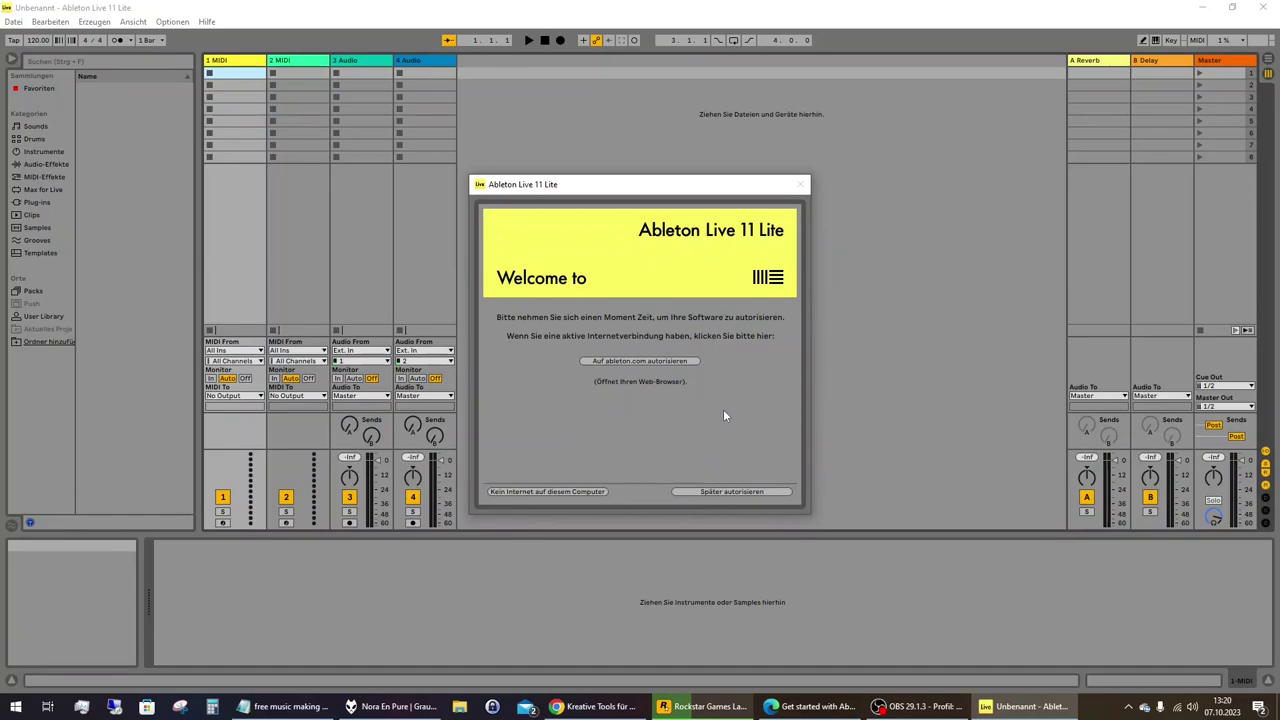
# Start authorizing Live online at ableton.com and accept the site's cookies.
pyautogui.click(643, 363)
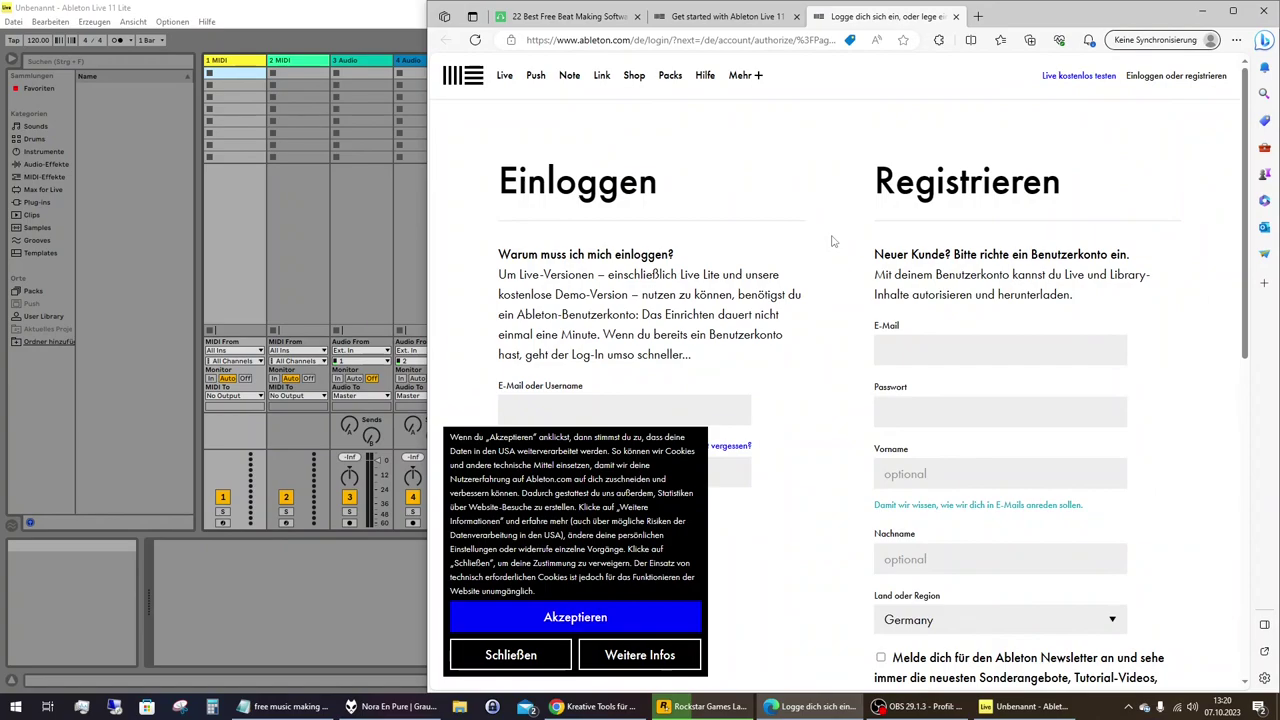
pyautogui.scroll(-1, 832, 241)
pyautogui.click(619, 624)
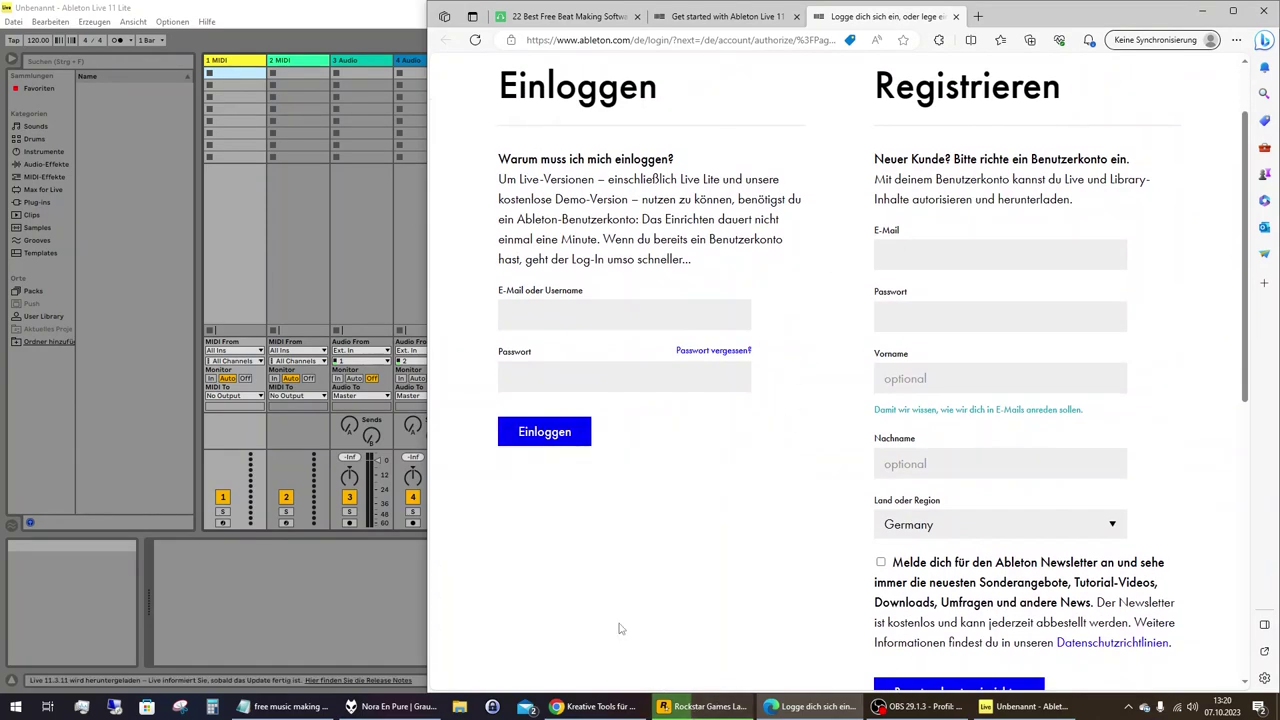
pyautogui.scroll(-3, 855, 477)
pyautogui.scroll(-3, 855, 477)
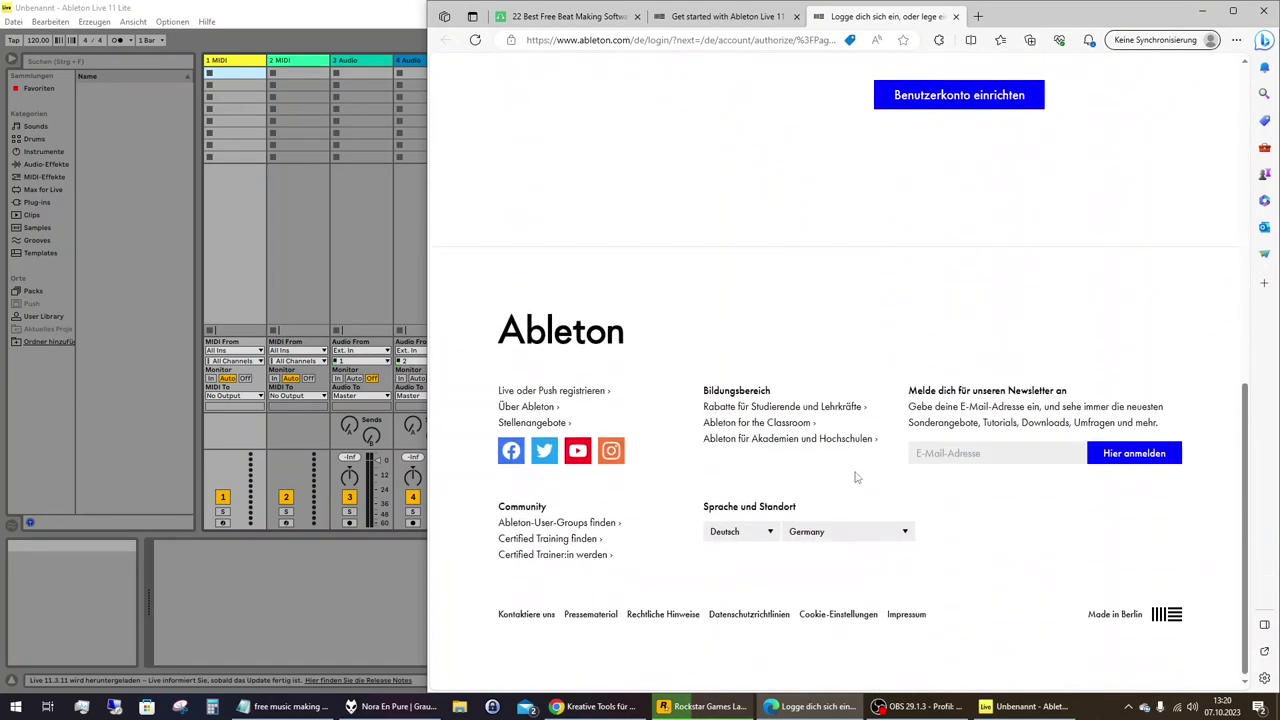
pyautogui.scroll(7, 855, 477)
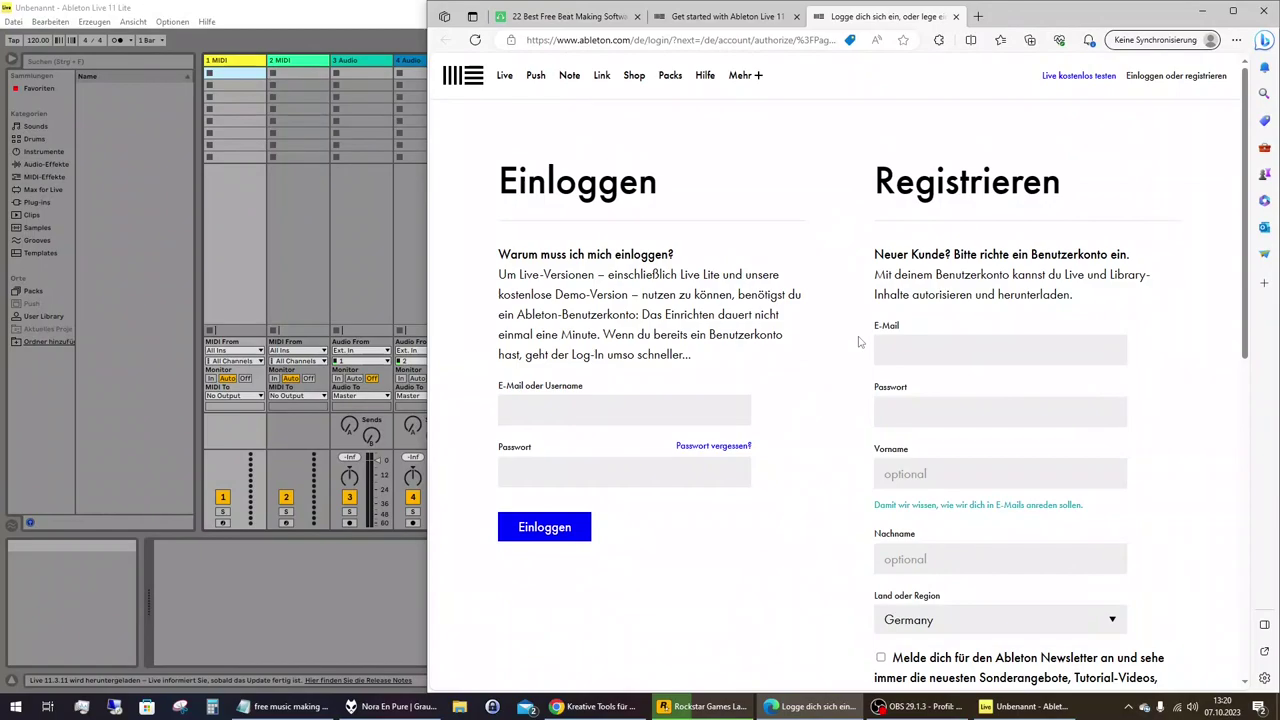
# Log in to the Ableton account with the account e-mail and password.
pyautogui.click(620, 412)
pyautogui.press('Tab')
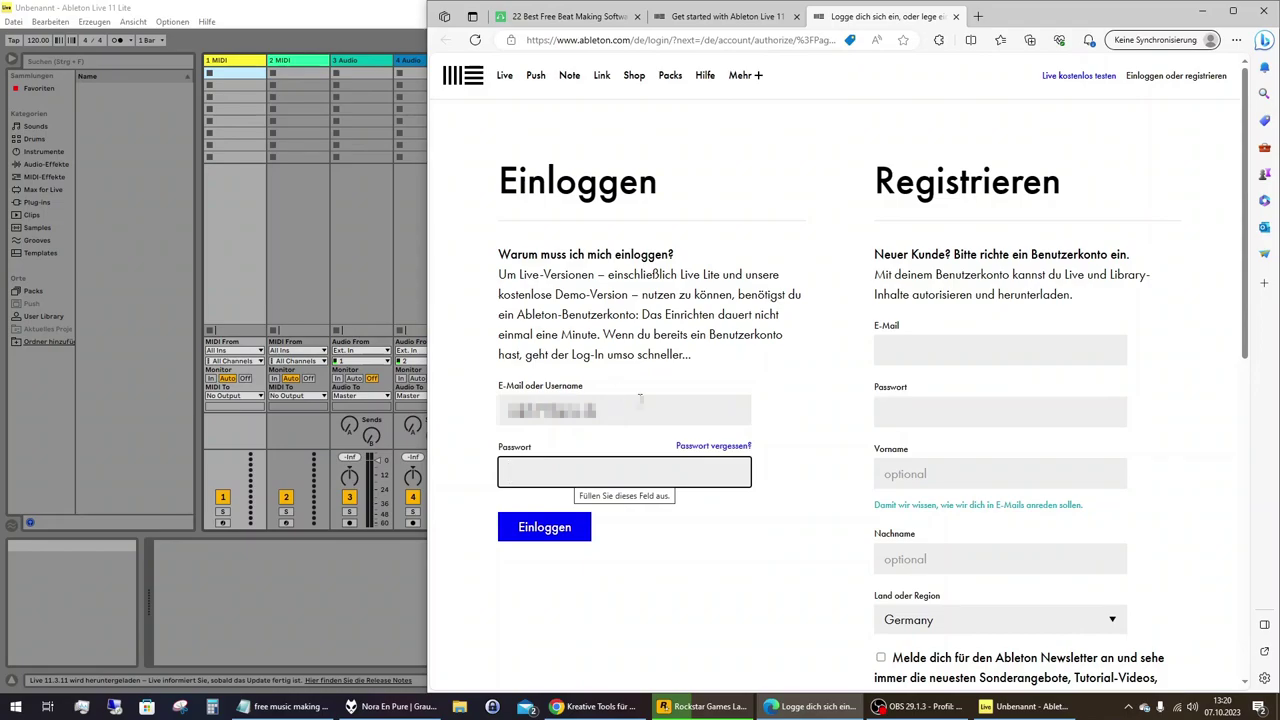
pyautogui.write('••')
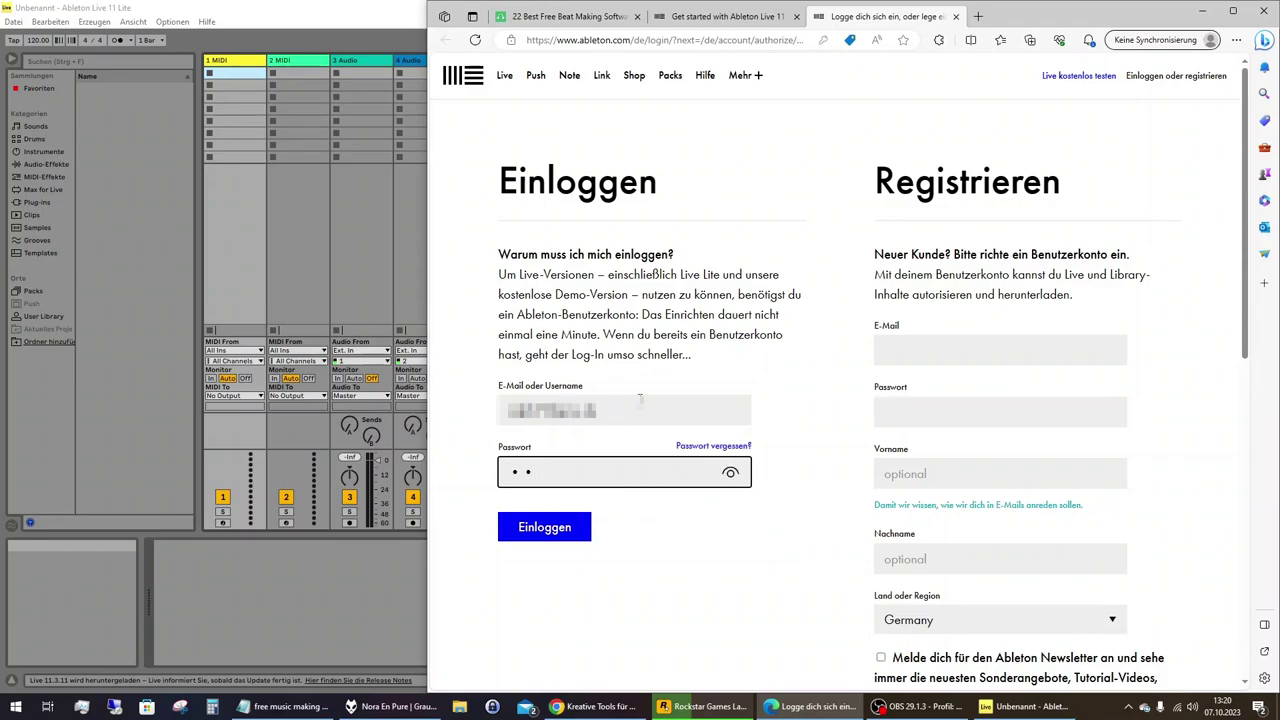
pyautogui.write('•••••••••')
pyautogui.write('••')
pyautogui.click(567, 532)
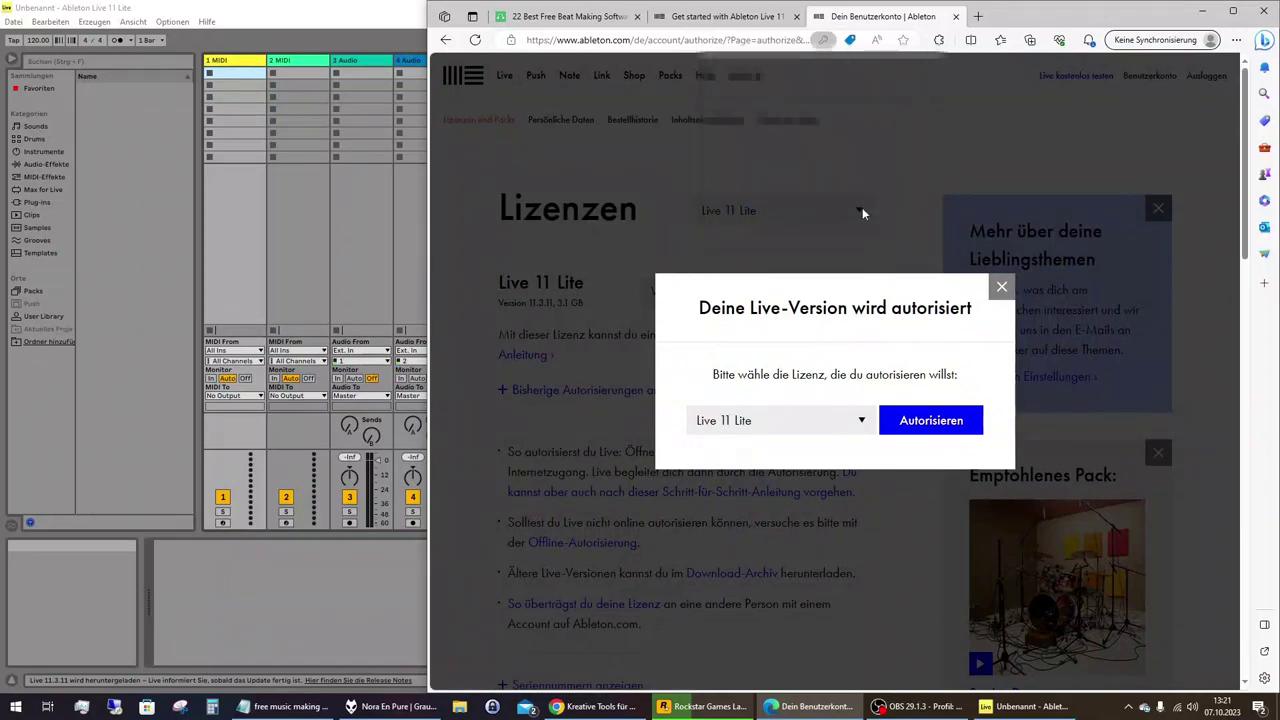
# Authorize the Live 11 Lite licence, let Edge open Ableton Live, and return to Live.
pyautogui.click(941, 424)
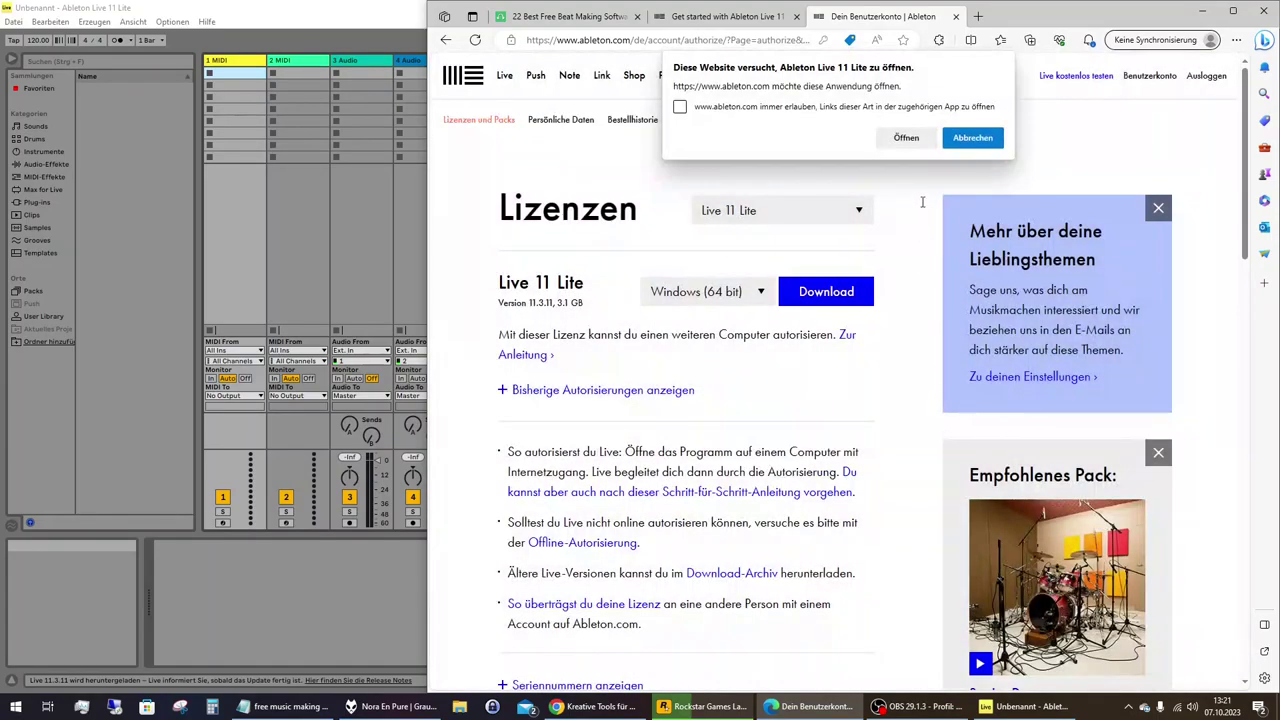
pyautogui.click(914, 139)
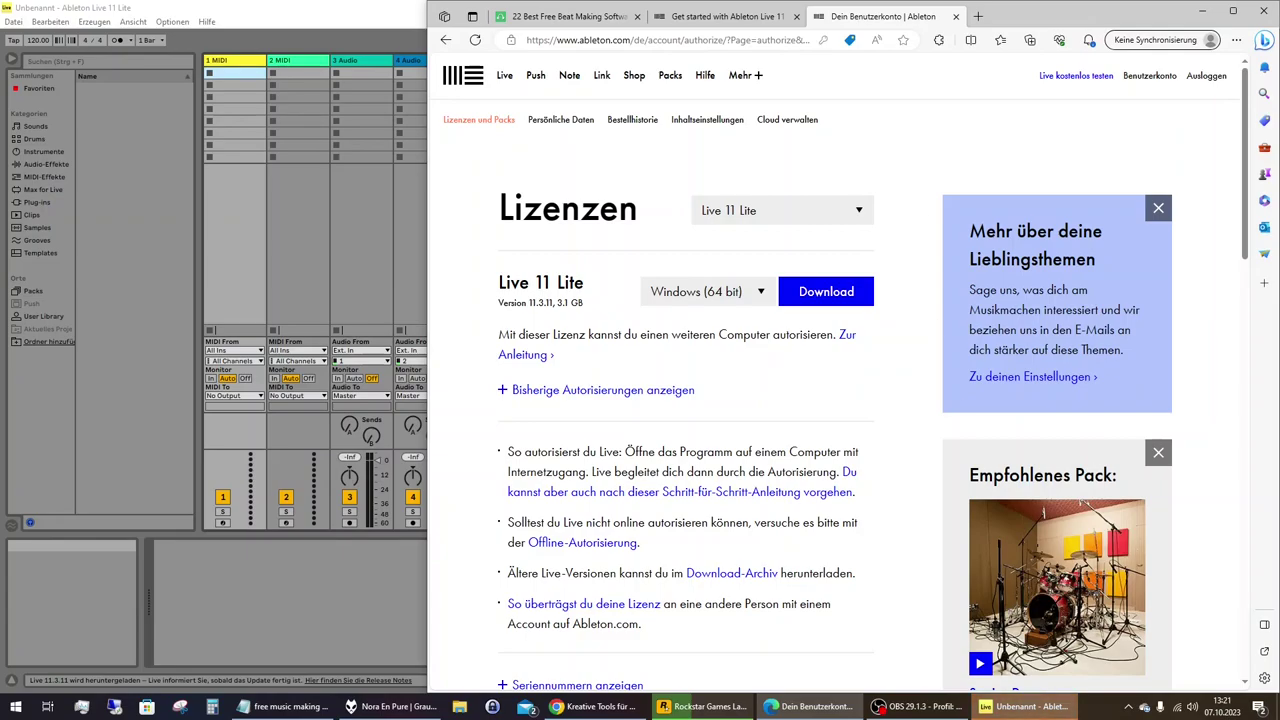
pyautogui.click(1015, 706)
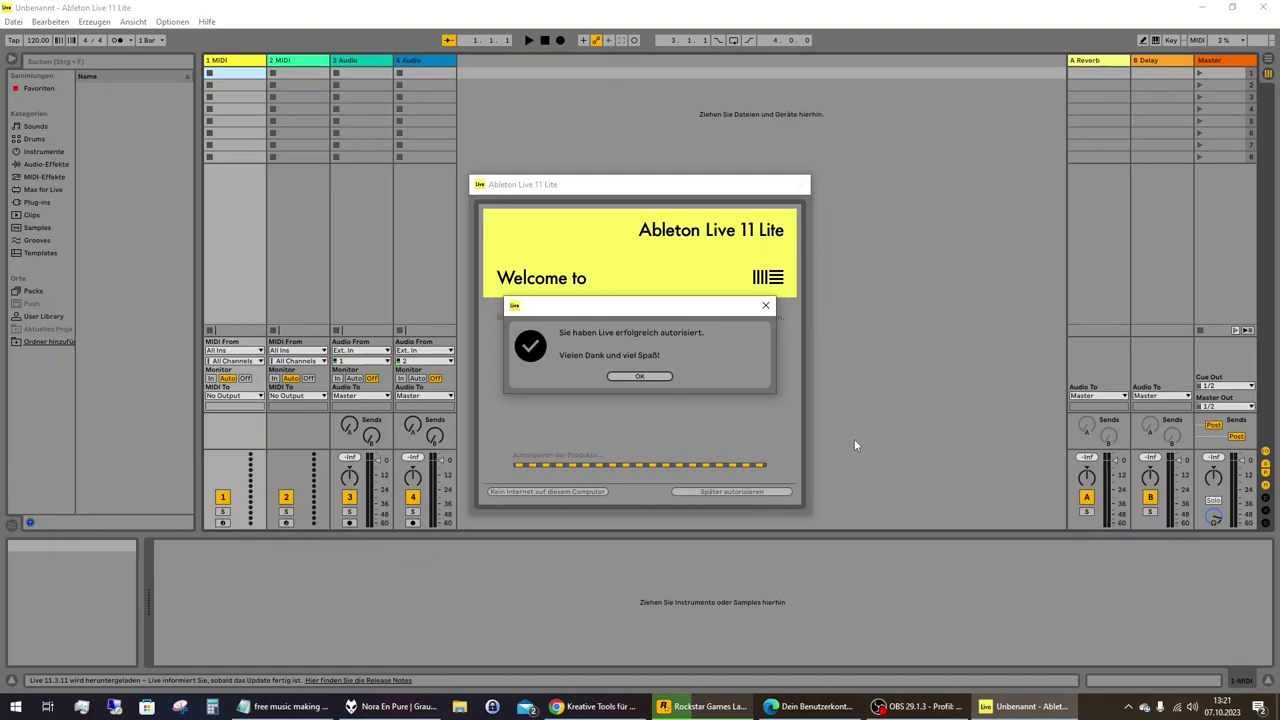
# Confirm the 'Sie haben Live erfolgreich autorisiert' message so the demo set loads.
pyautogui.click(637, 377)
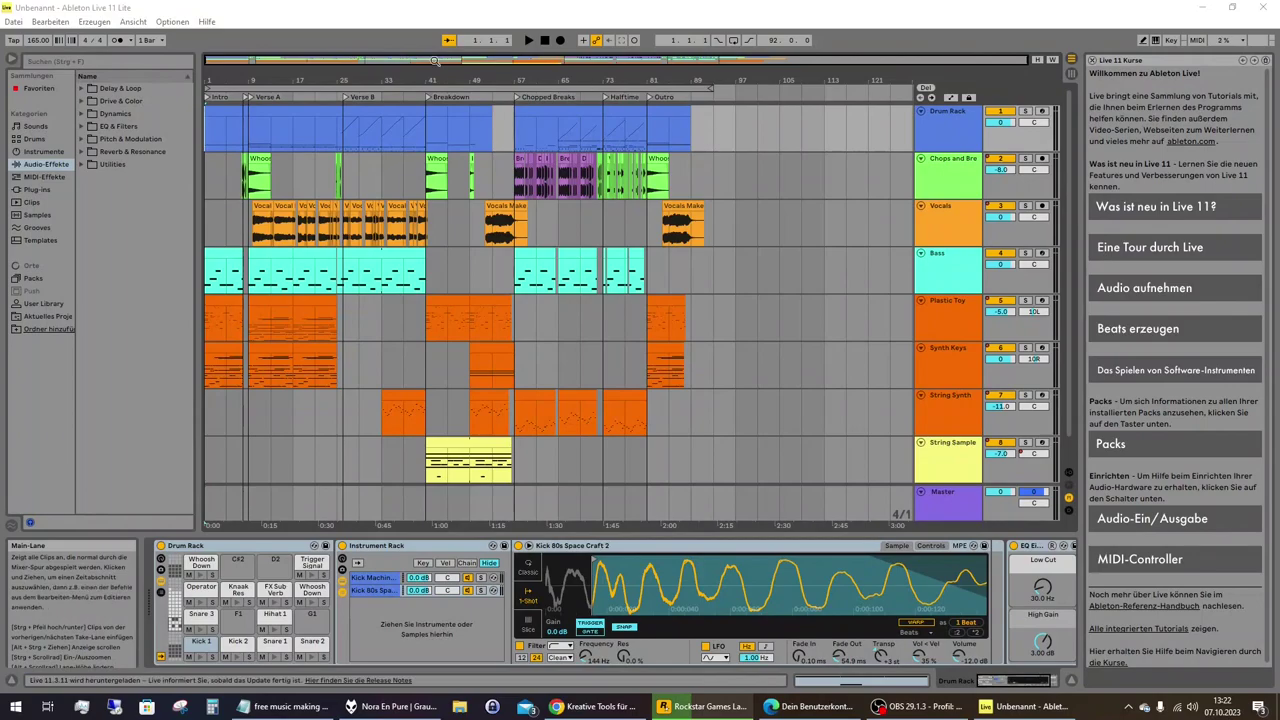
# Look through the Help, Options, View, Create and Edit menus.
pyautogui.click(206, 21)
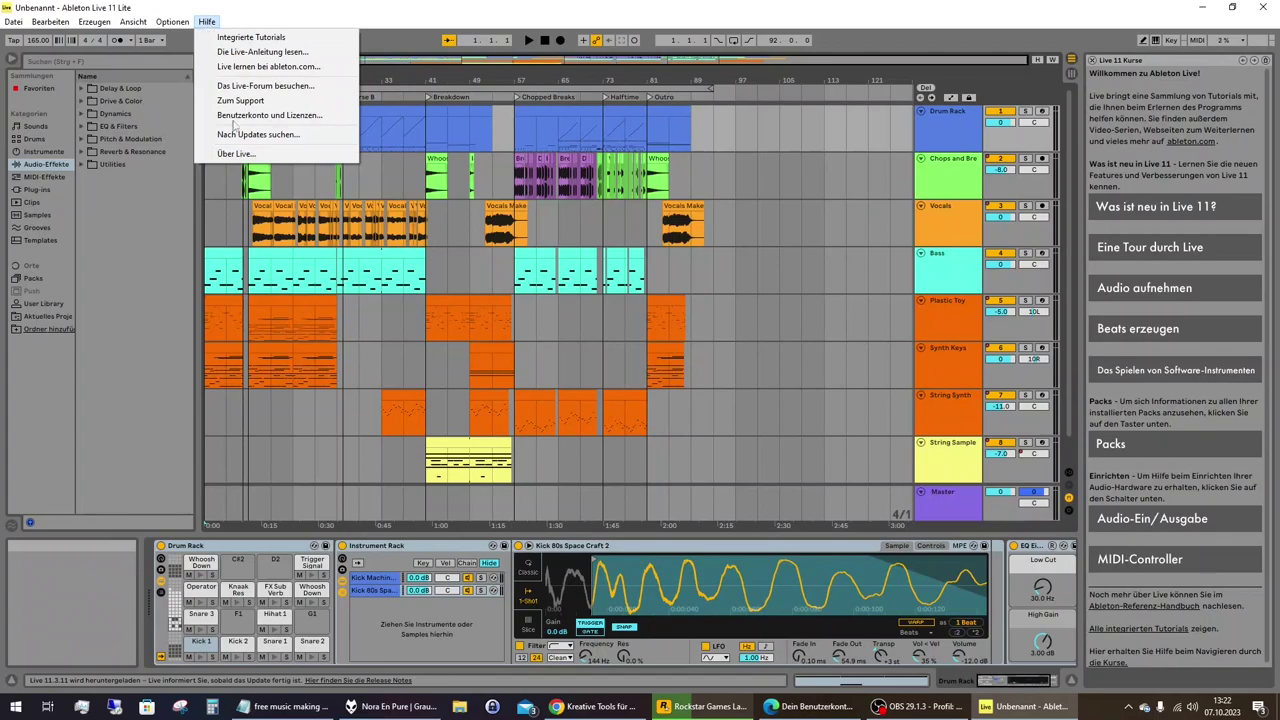
pyautogui.click(208, 18)
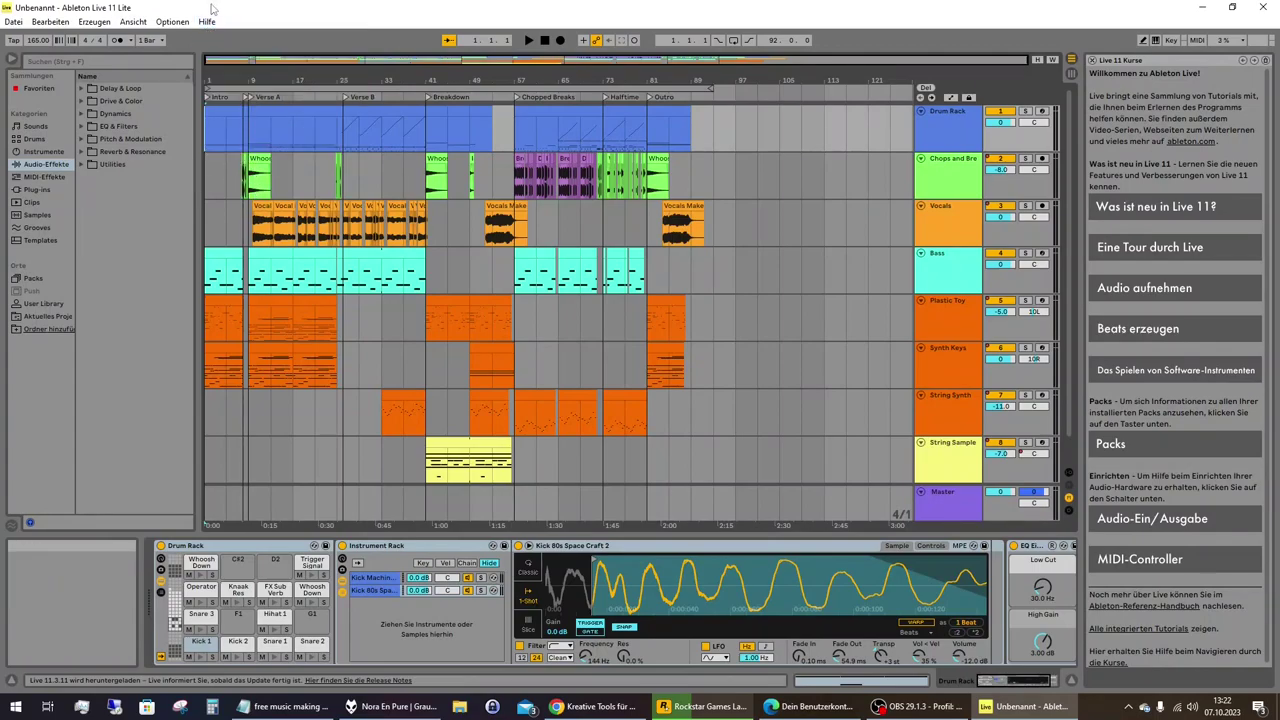
pyautogui.click(162, 24)
pyautogui.click(160, 24)
pyautogui.click(134, 22)
pyautogui.click(134, 22)
pyautogui.click(94, 22)
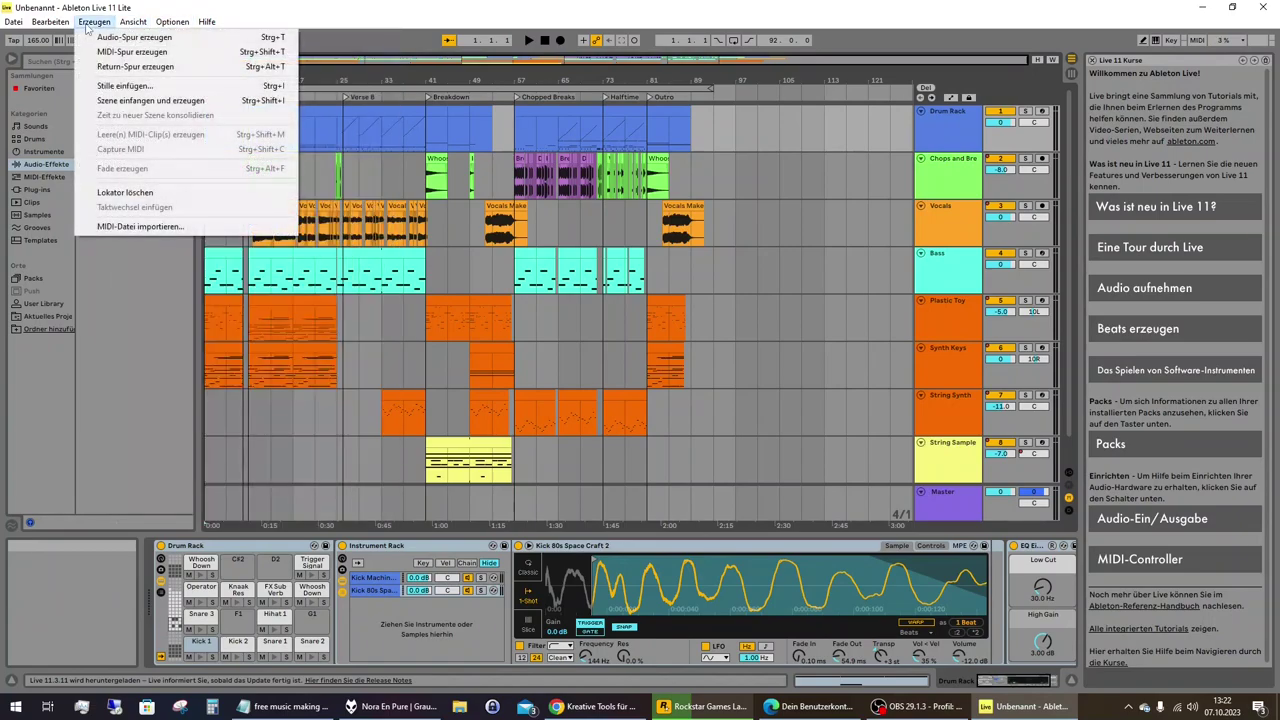
pyautogui.click(94, 22)
pyautogui.click(60, 20)
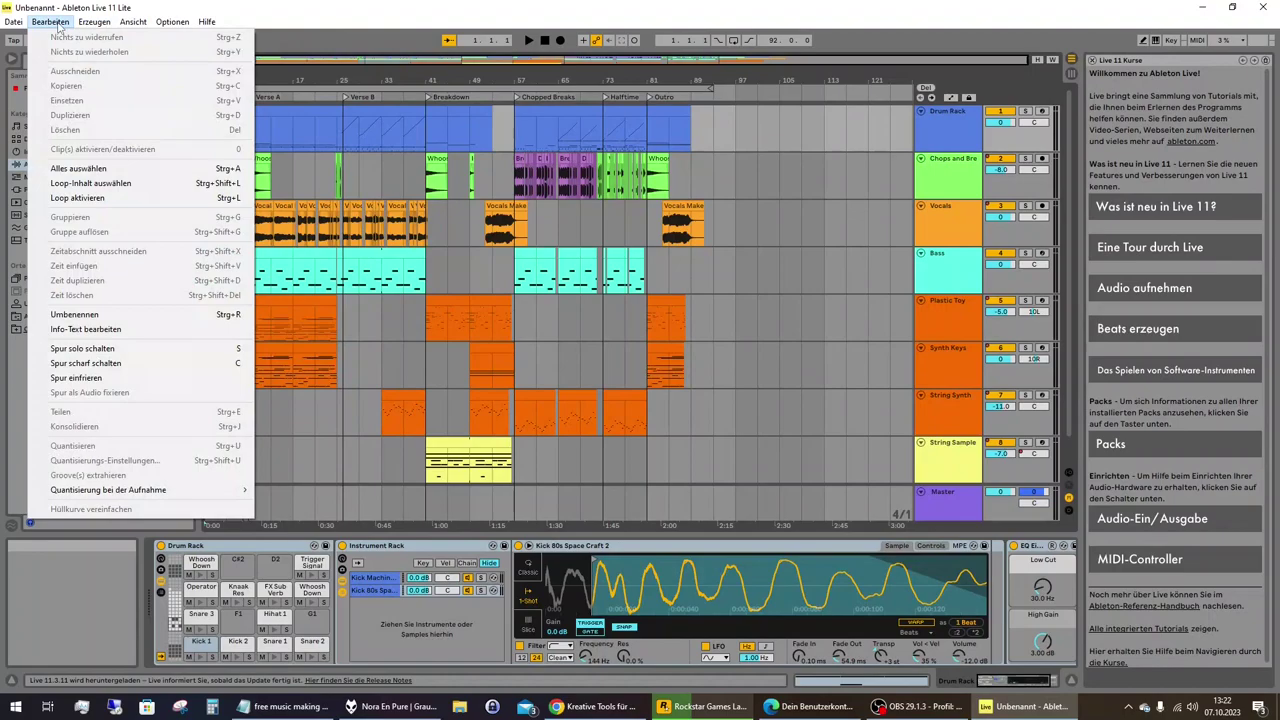
pyautogui.click(55, 22)
# Set Sprache to US-English in Voreinstellungen and acknowledge the restart notice.
pyautogui.click(172, 22)
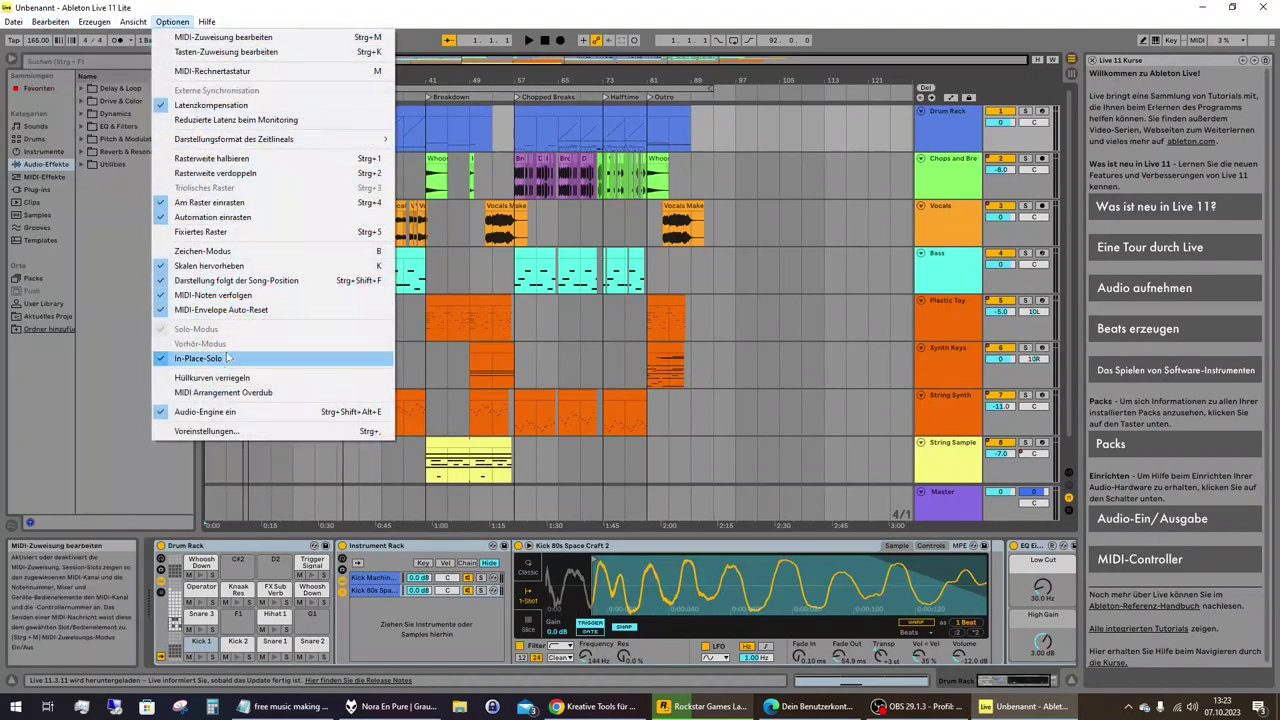
pyautogui.click(232, 431)
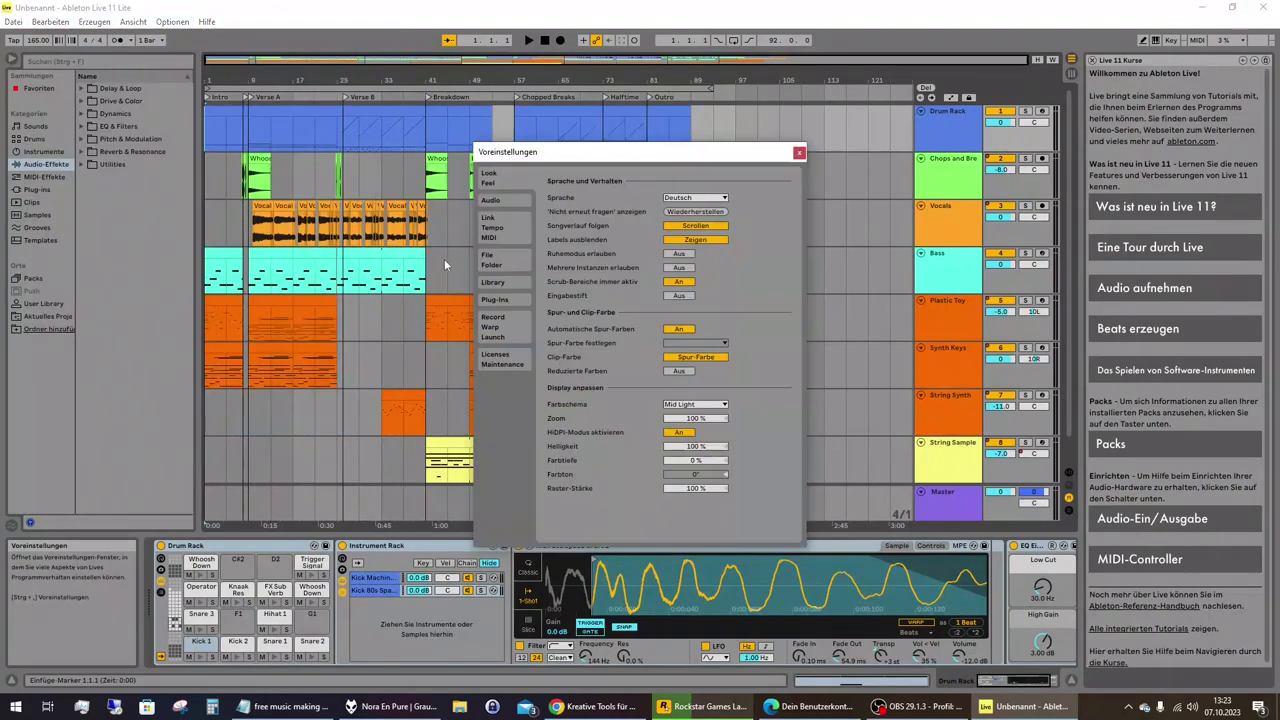
pyautogui.click(716, 200)
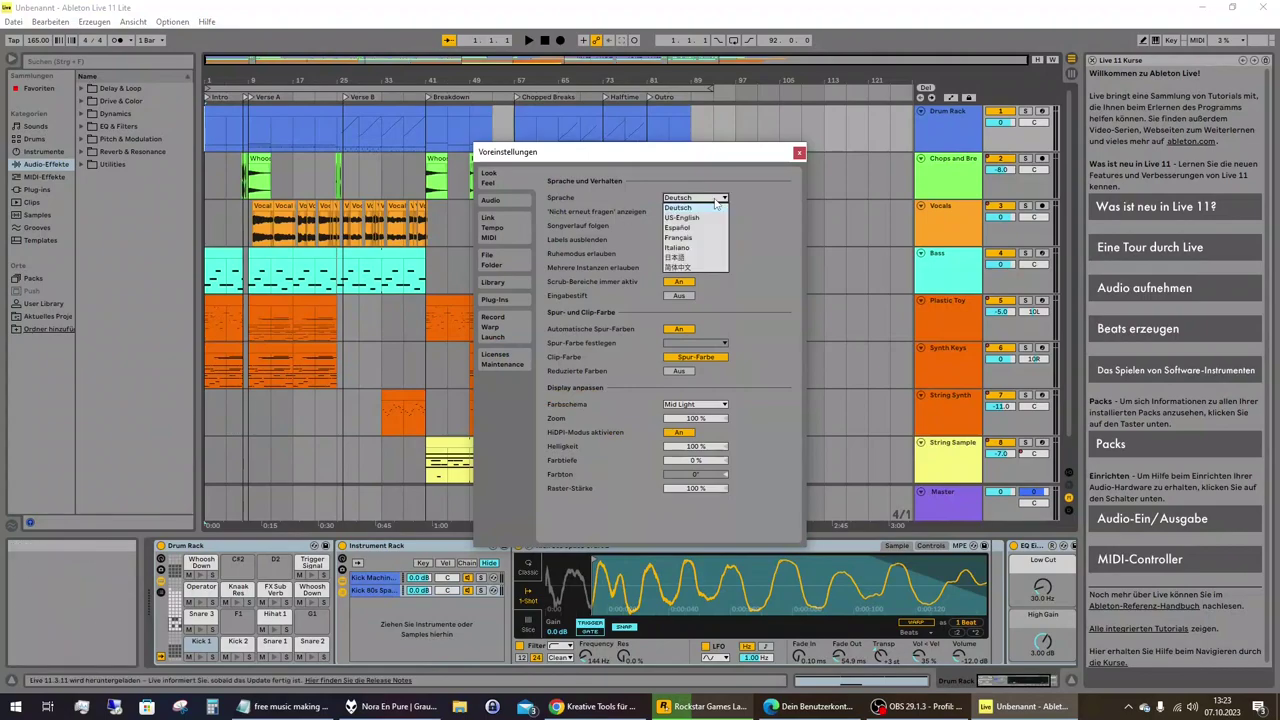
pyautogui.click(712, 221)
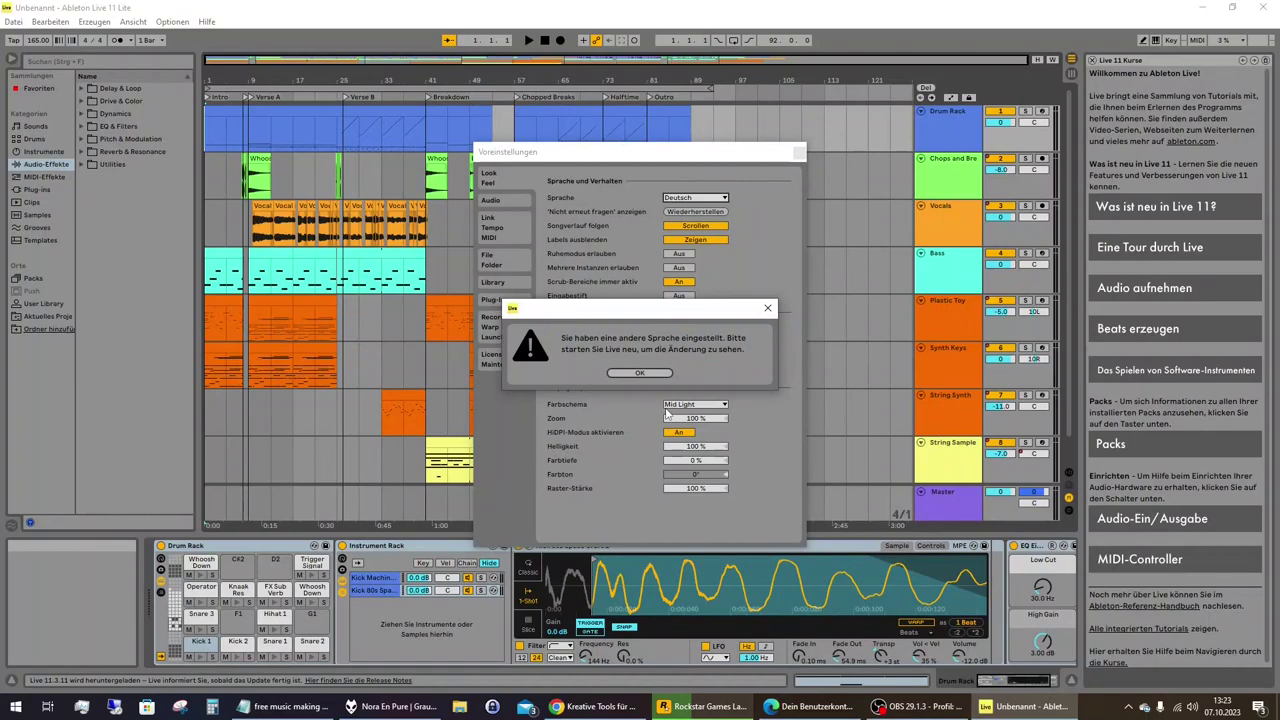
pyautogui.click(643, 373)
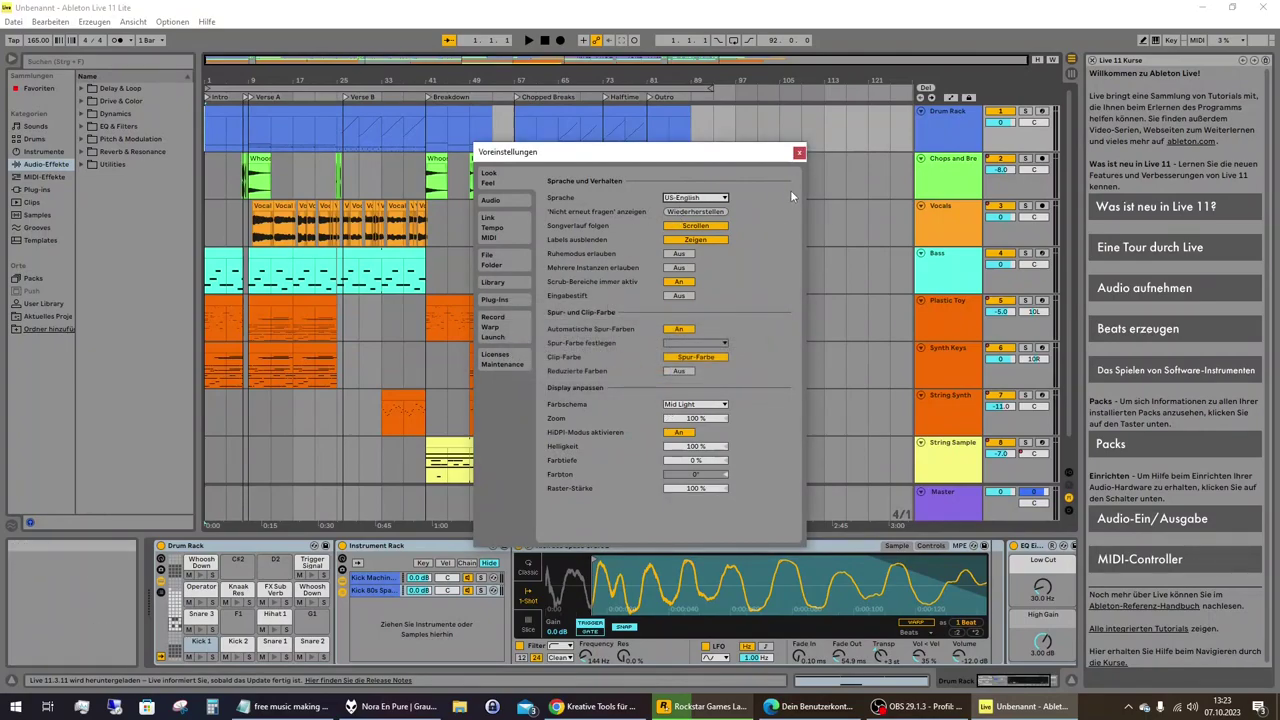
# Close Preferences, quit Live via Datei > Beenden, relaunch it in English, then close it.
pyautogui.click(801, 153)
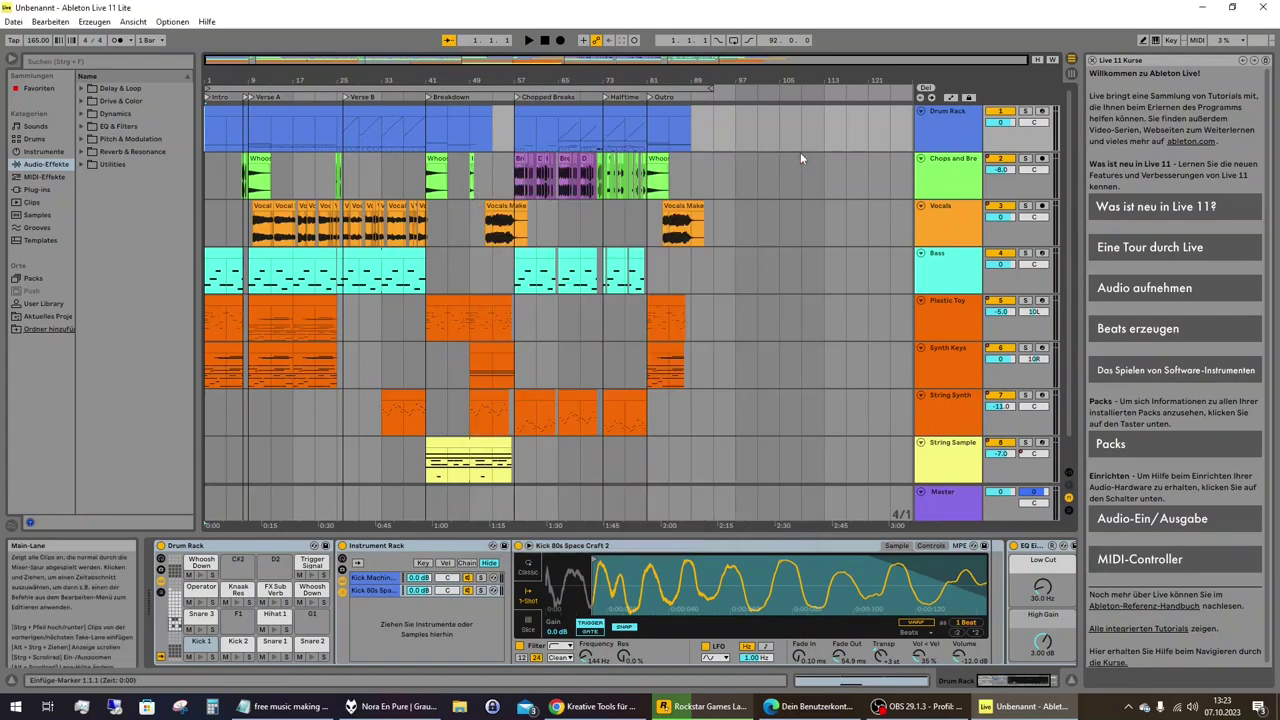
pyautogui.click(22, 22)
pyautogui.click(38, 265)
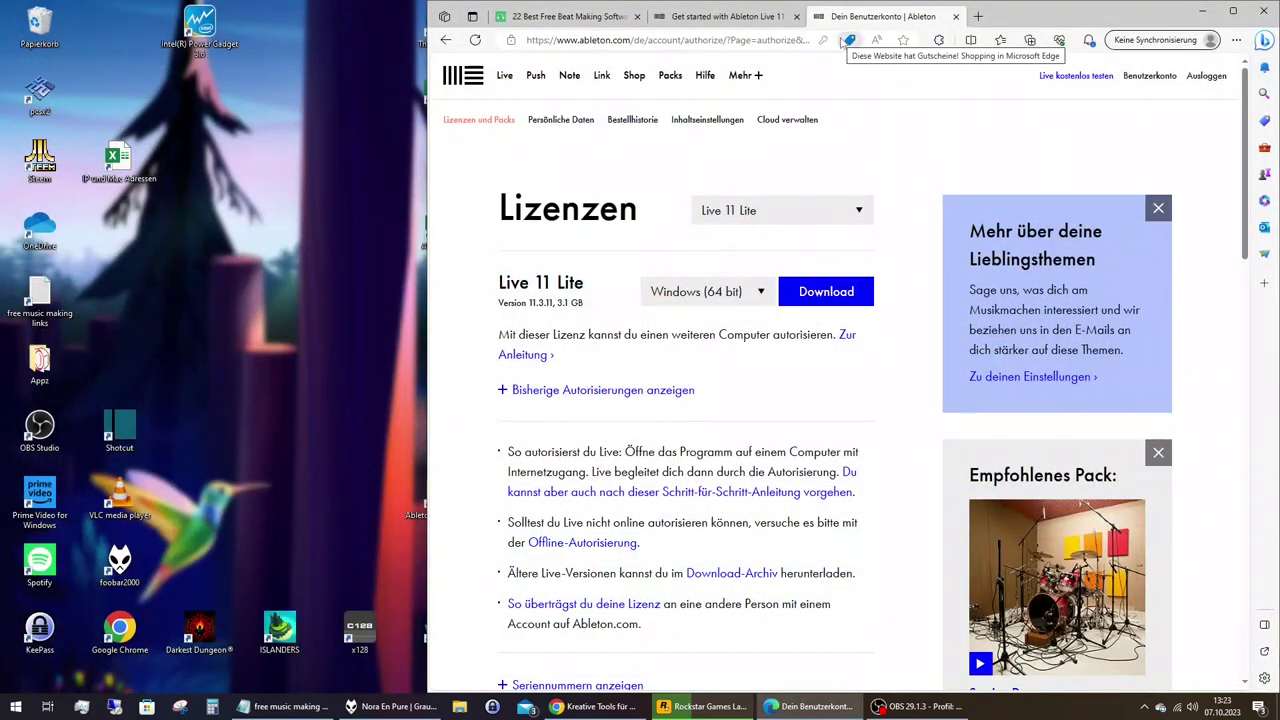
pyautogui.doubleClick(414, 500)
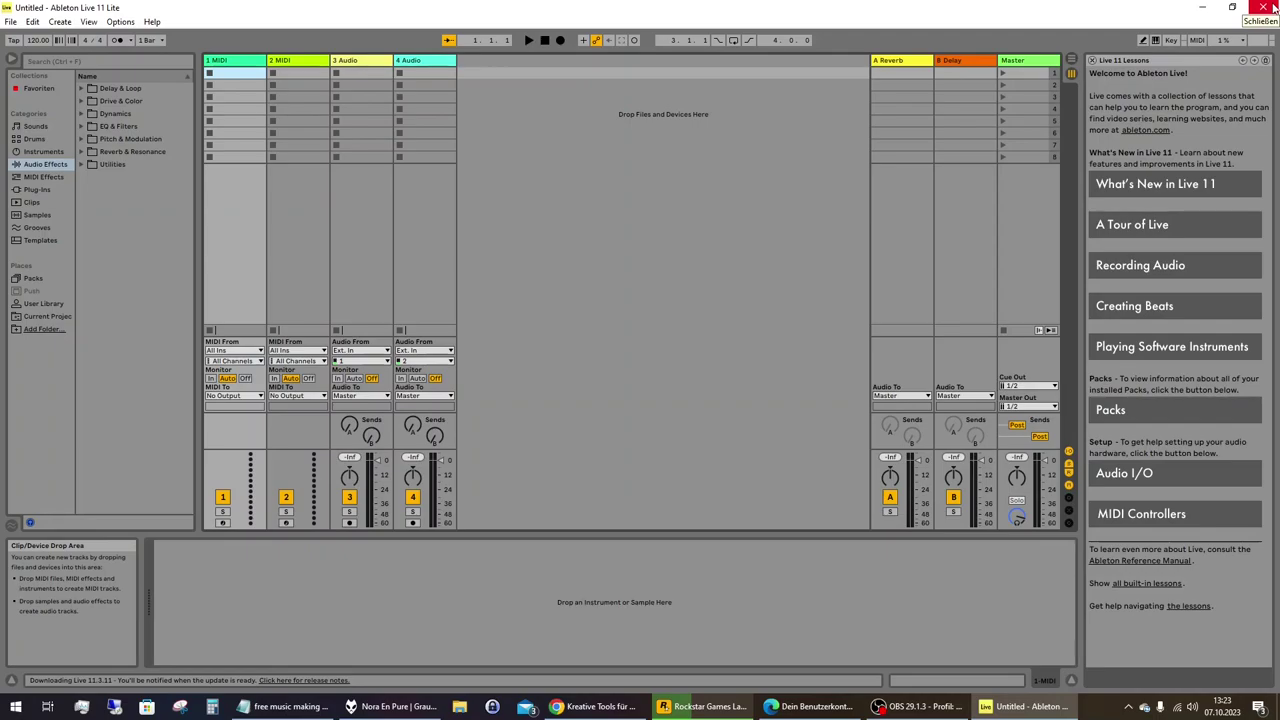
pyautogui.click(1265, 8)
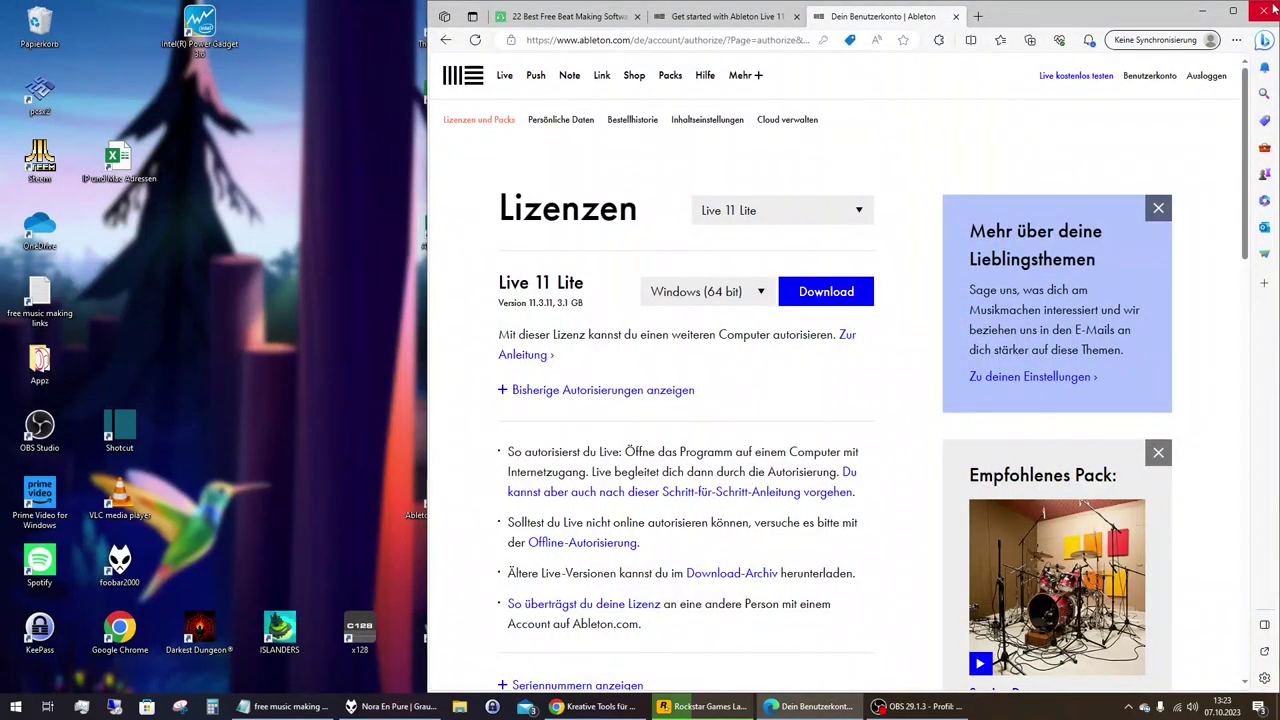
# Scroll through midination's '22 Best Free Beat Making Software' article down to Final Thoughts.
pyautogui.click(597, 17)
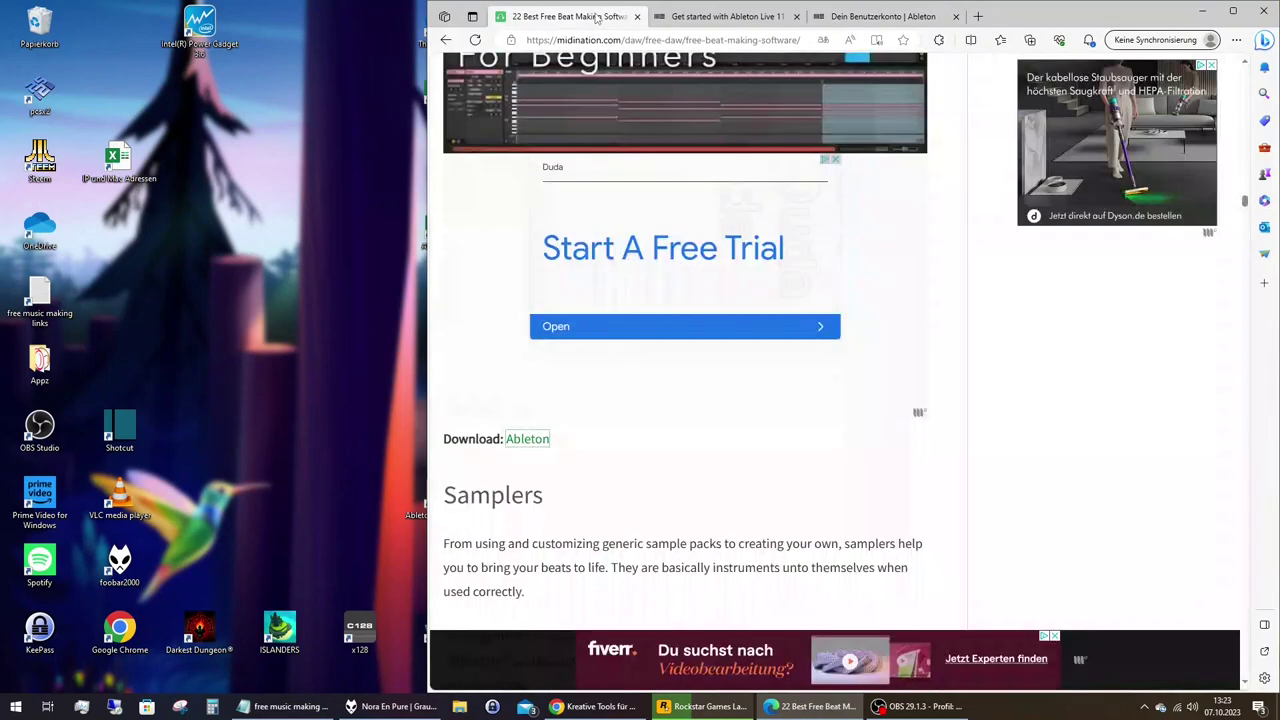
pyautogui.scroll(-10, 786, 263)
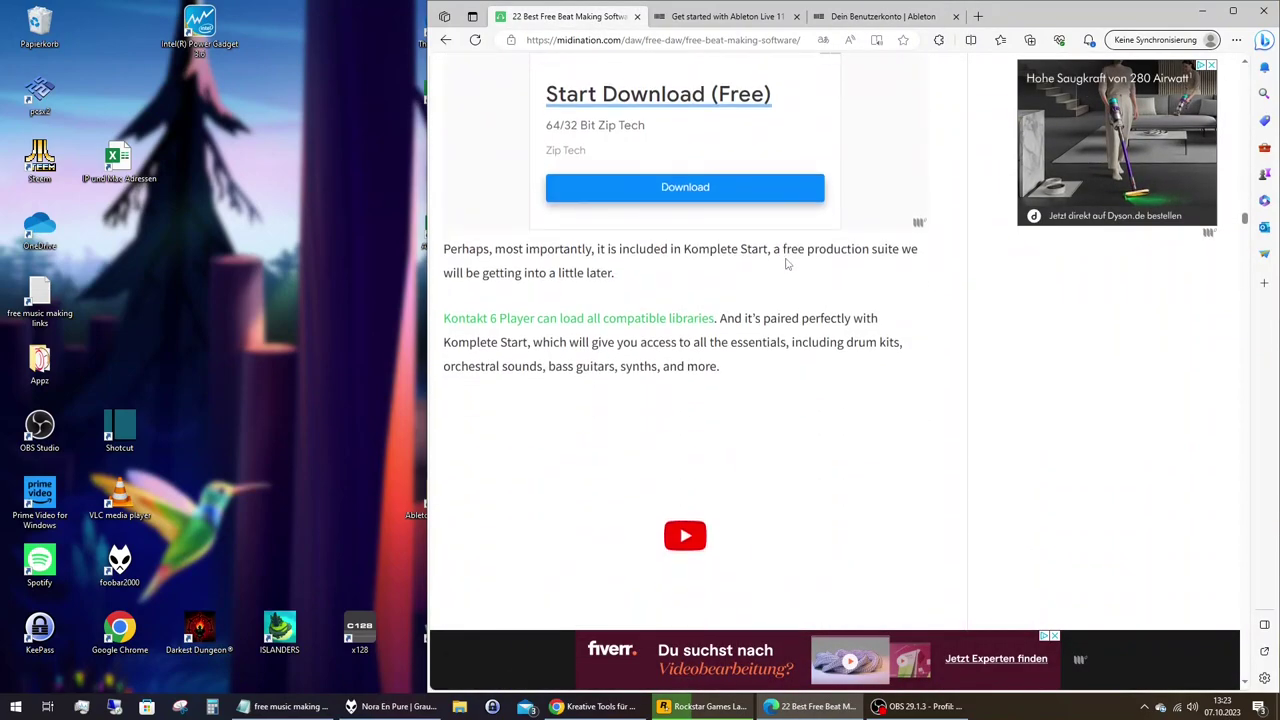
pyautogui.scroll(4, 786, 263)
pyautogui.scroll(-5, 786, 263)
pyautogui.scroll(-13, 786, 263)
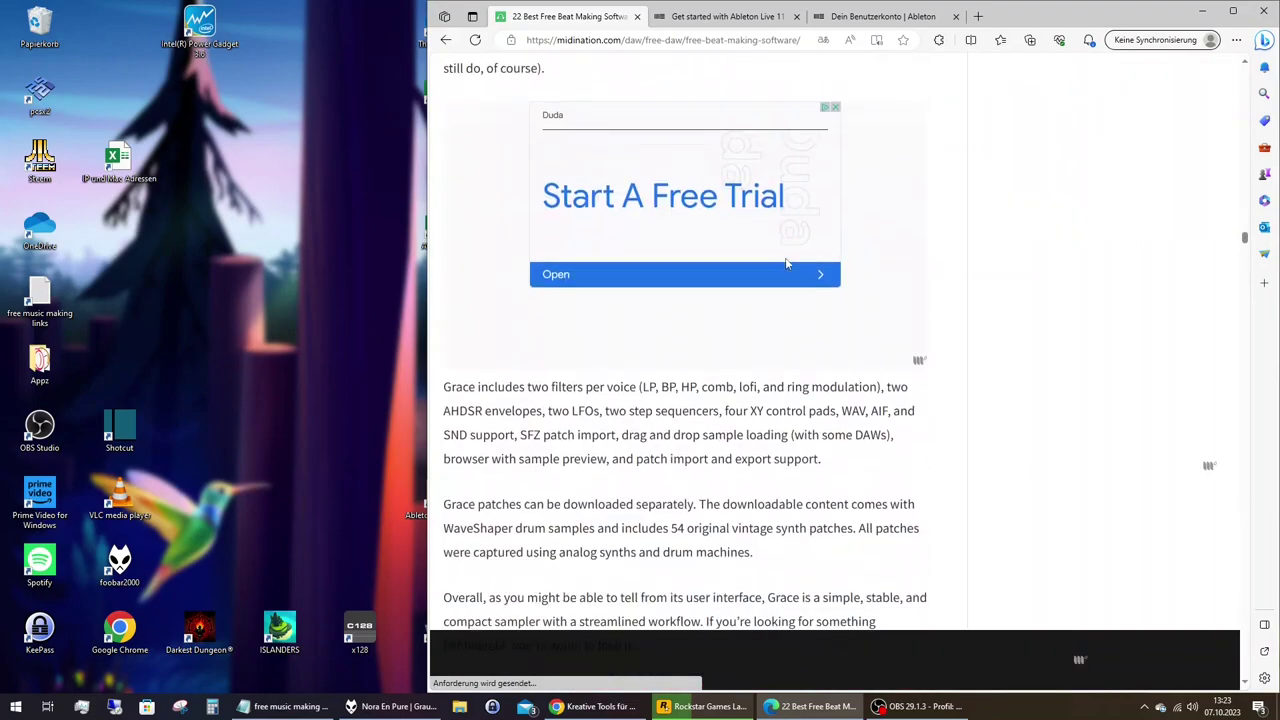
pyautogui.scroll(-14, 786, 263)
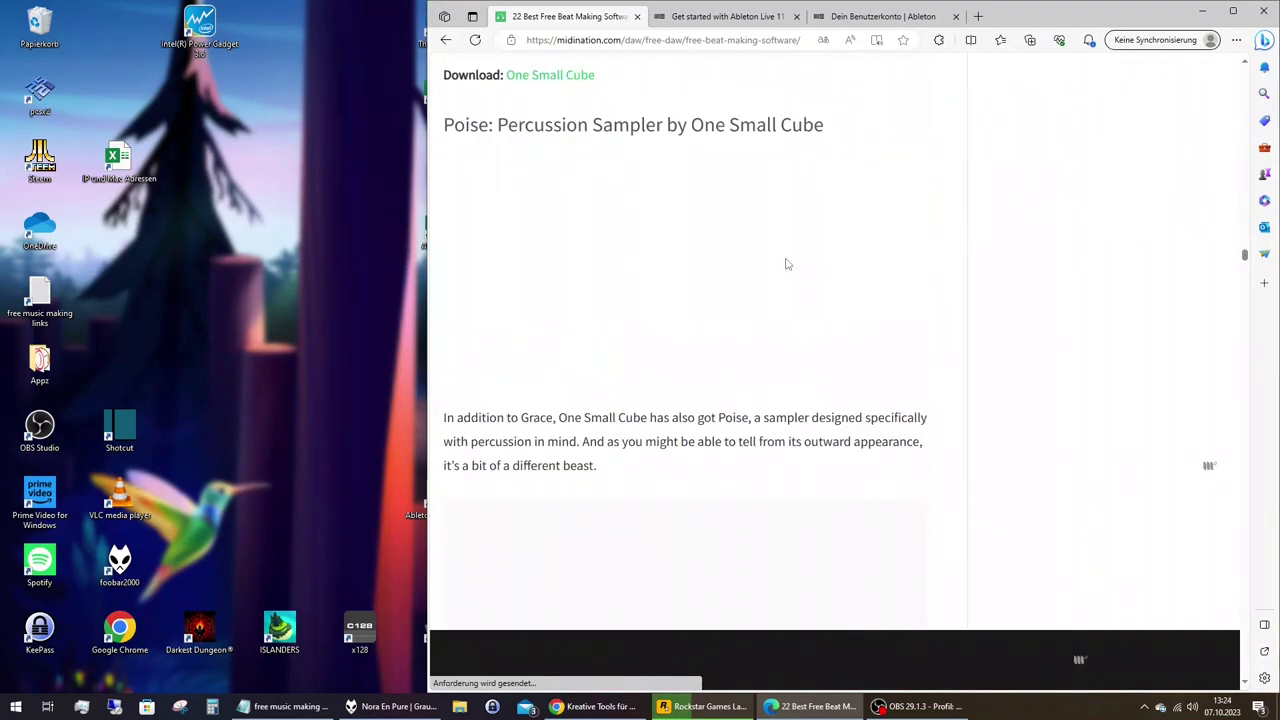
pyautogui.scroll(-10, 786, 263)
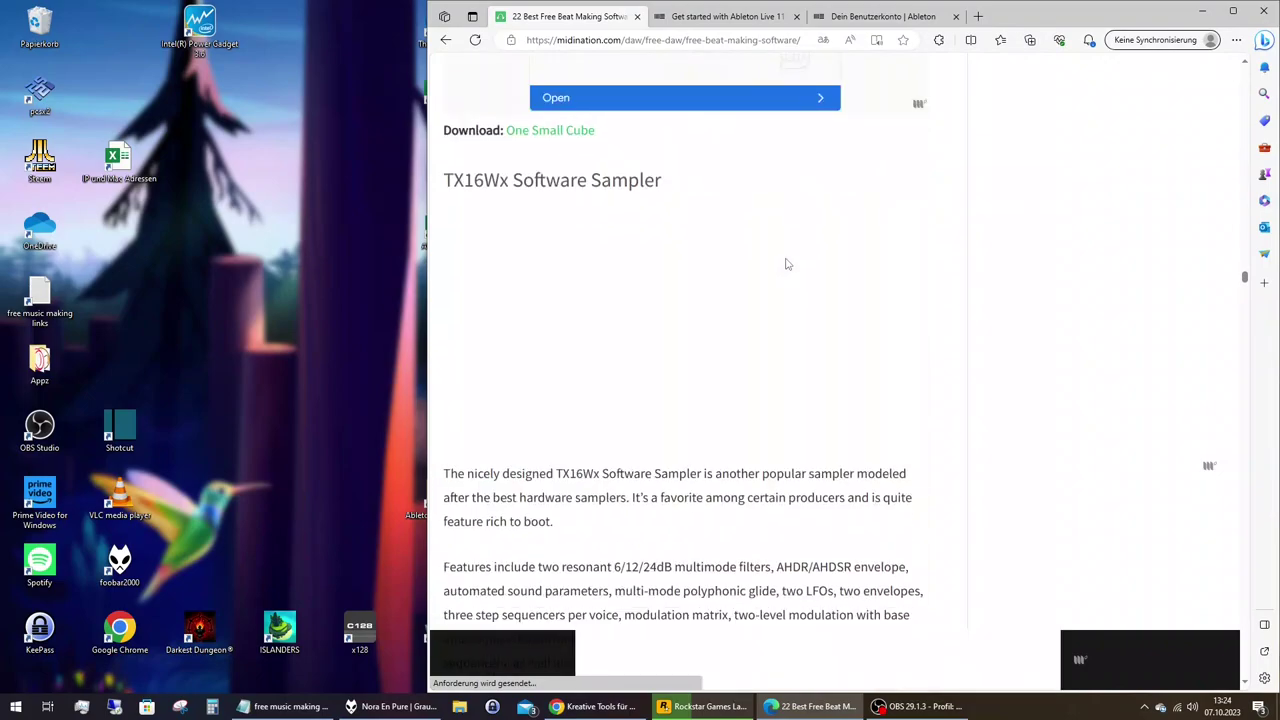
pyautogui.scroll(-9, 786, 263)
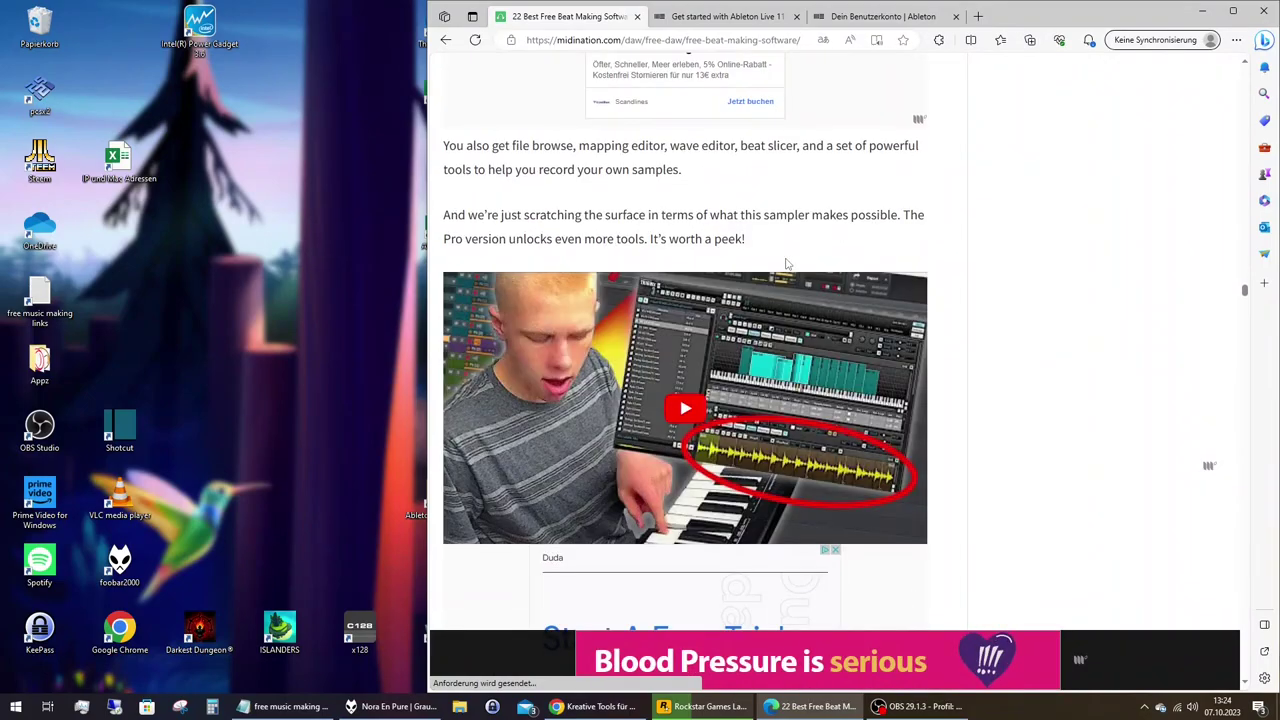
pyautogui.scroll(-5, 786, 263)
pyautogui.scroll(-7, 786, 263)
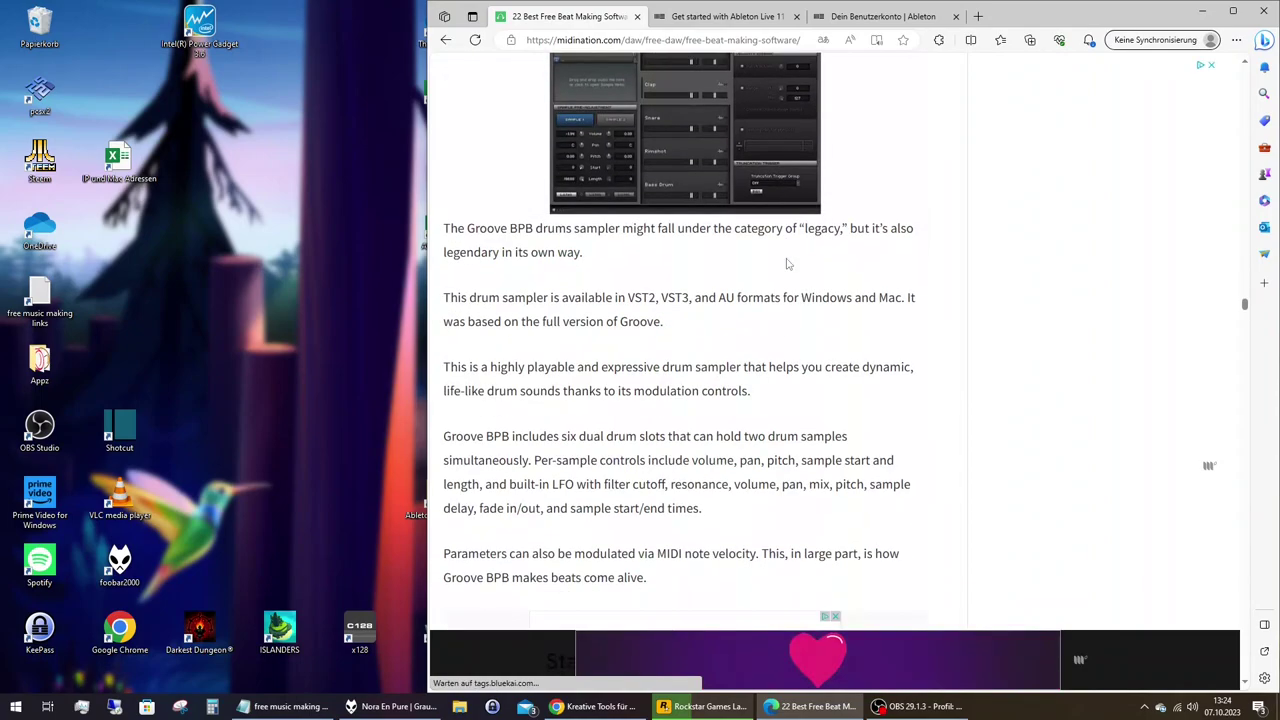
pyautogui.scroll(-15, 786, 263)
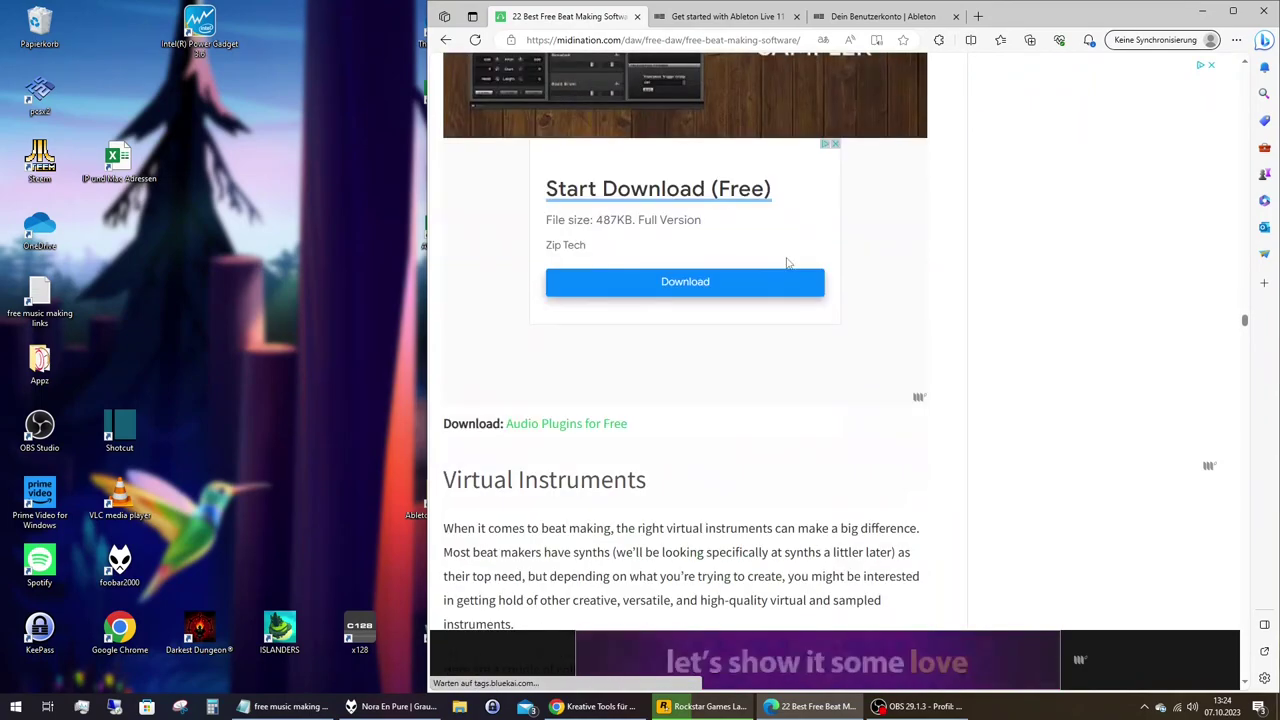
pyautogui.scroll(-5, 786, 263)
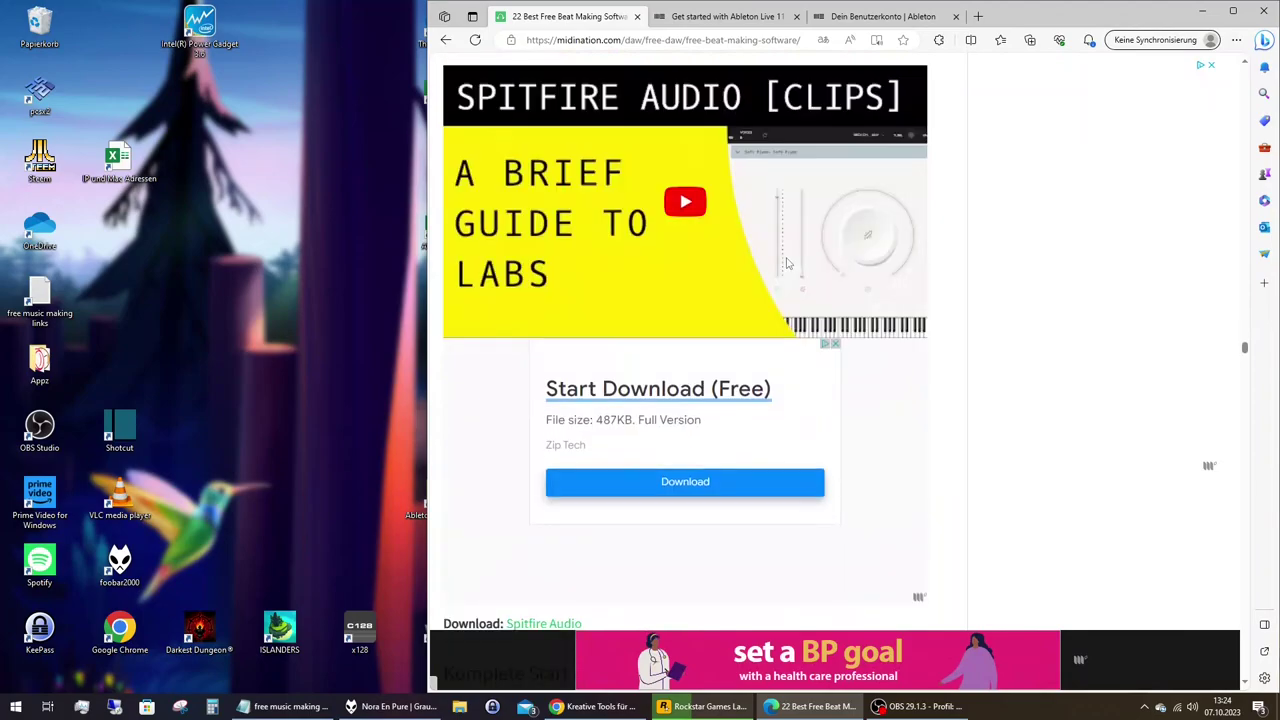
pyautogui.scroll(-10, 786, 263)
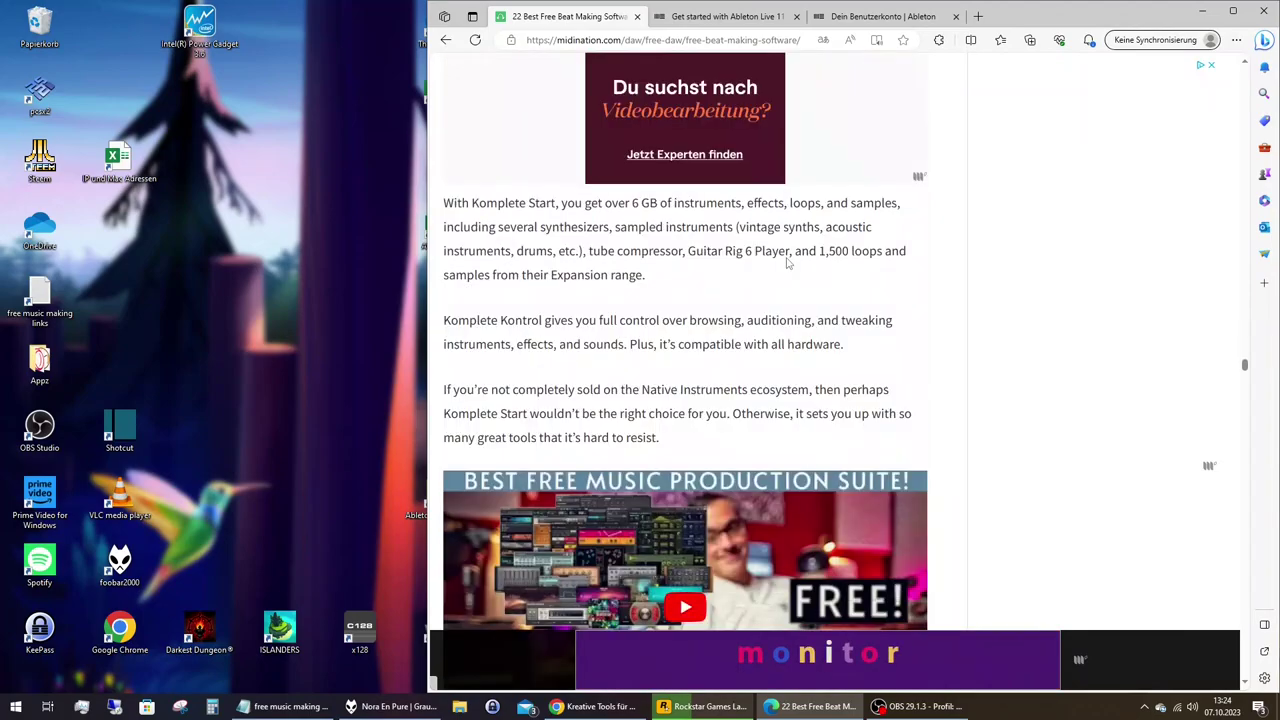
pyautogui.scroll(-5, 786, 263)
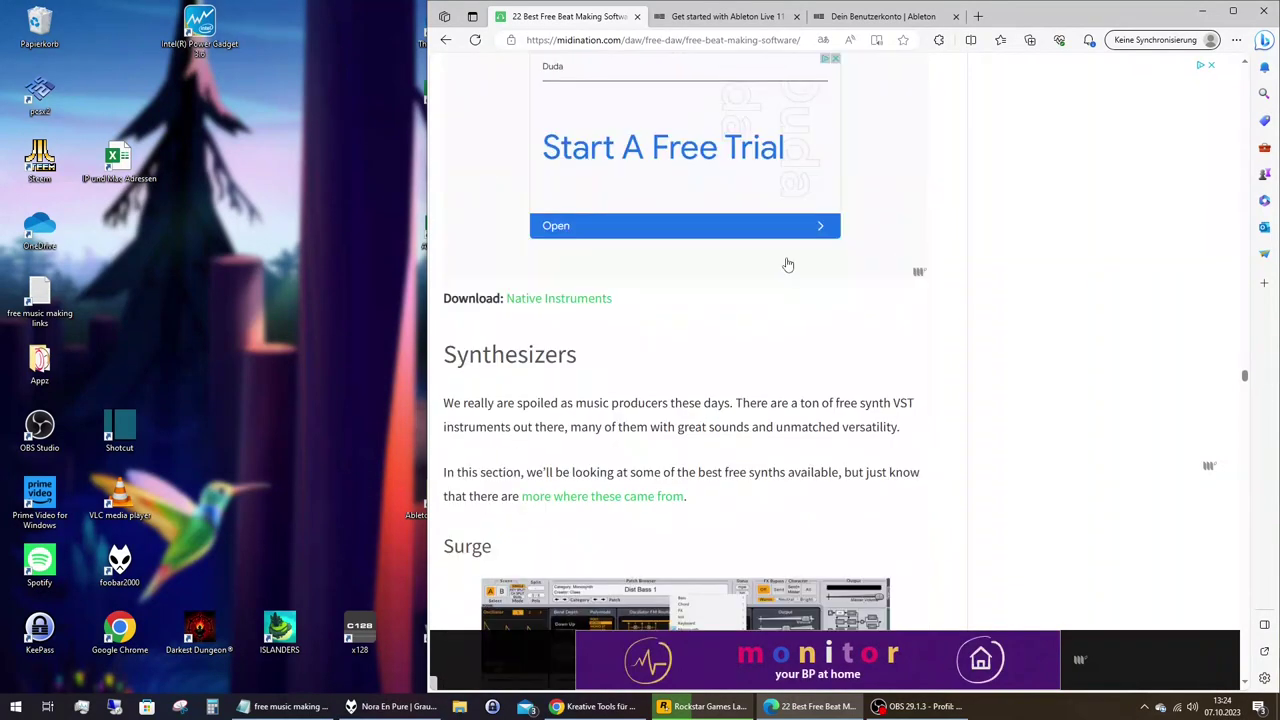
pyautogui.scroll(-10, 788, 265)
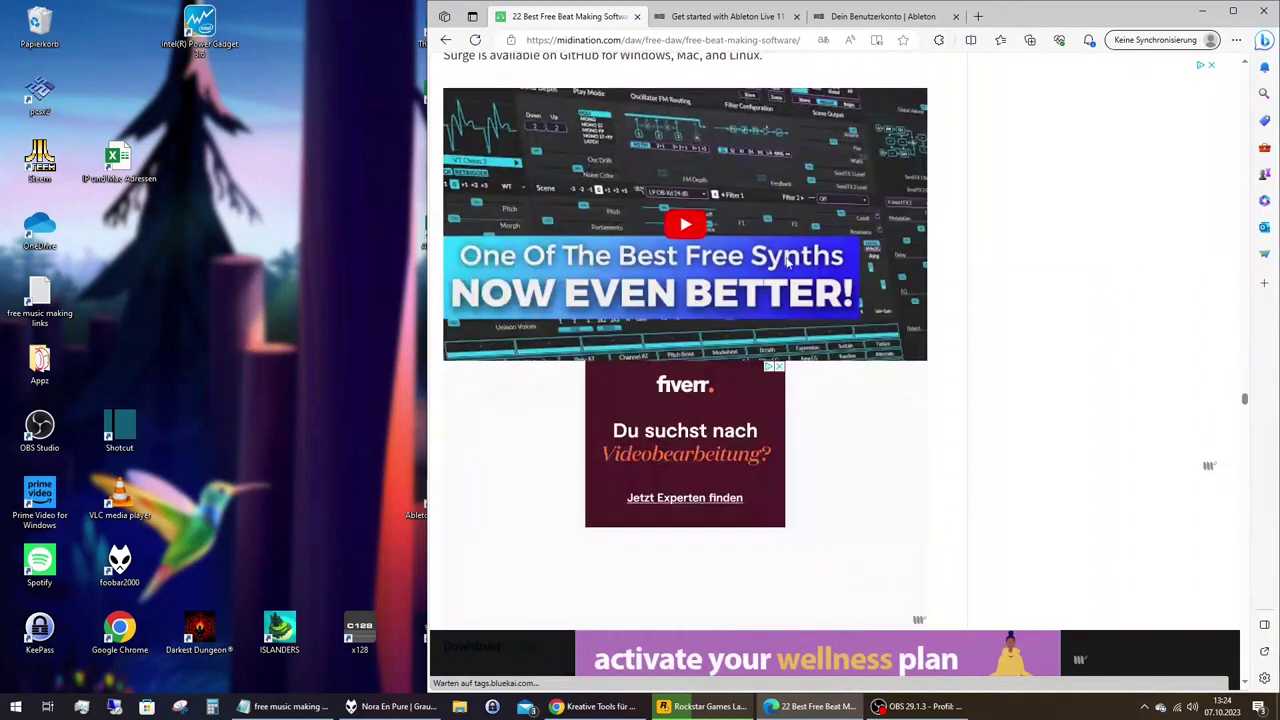
pyautogui.scroll(-4, 788, 263)
pyautogui.scroll(-4, 786, 263)
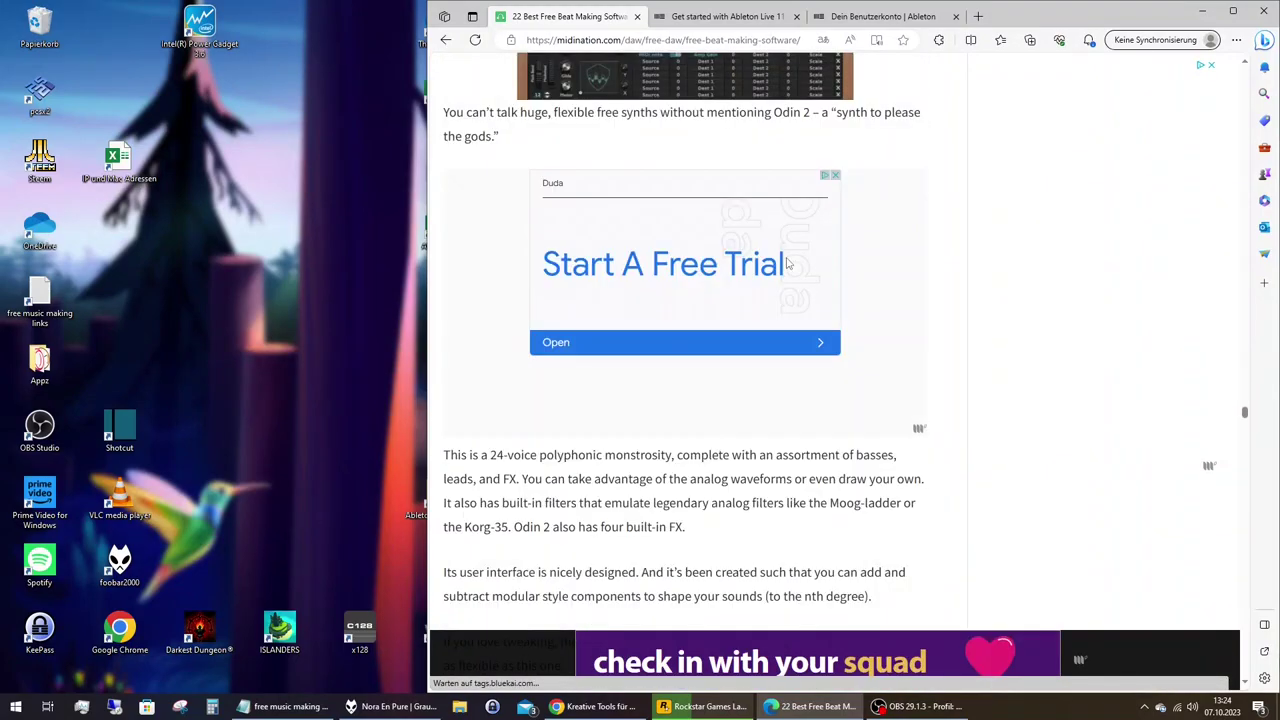
pyautogui.scroll(-10, 788, 263)
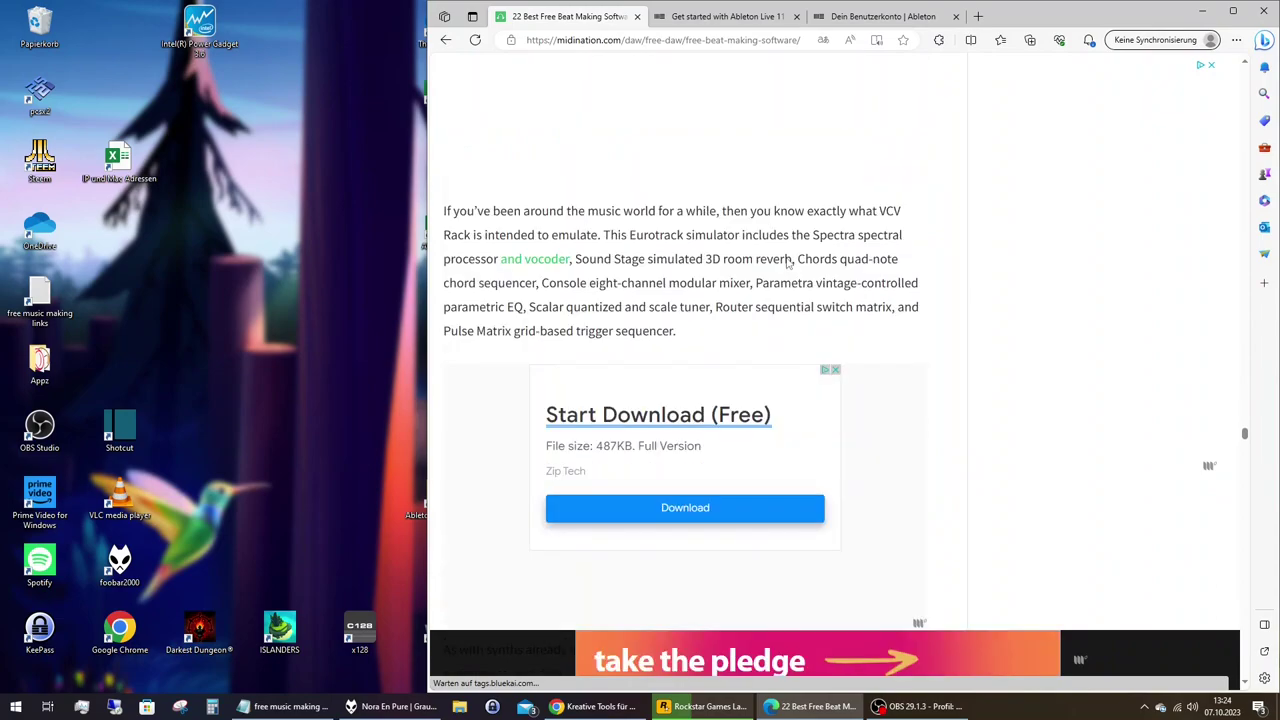
pyautogui.scroll(-5, 786, 263)
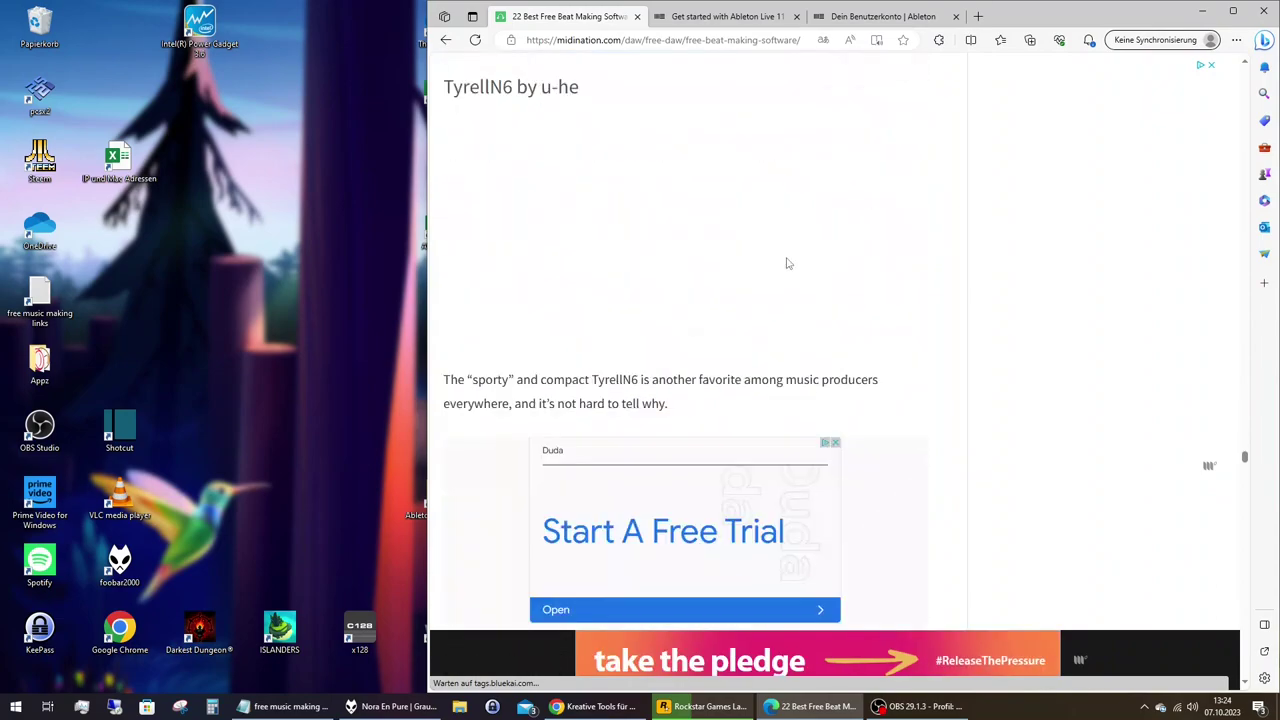
pyautogui.scroll(-5, 786, 263)
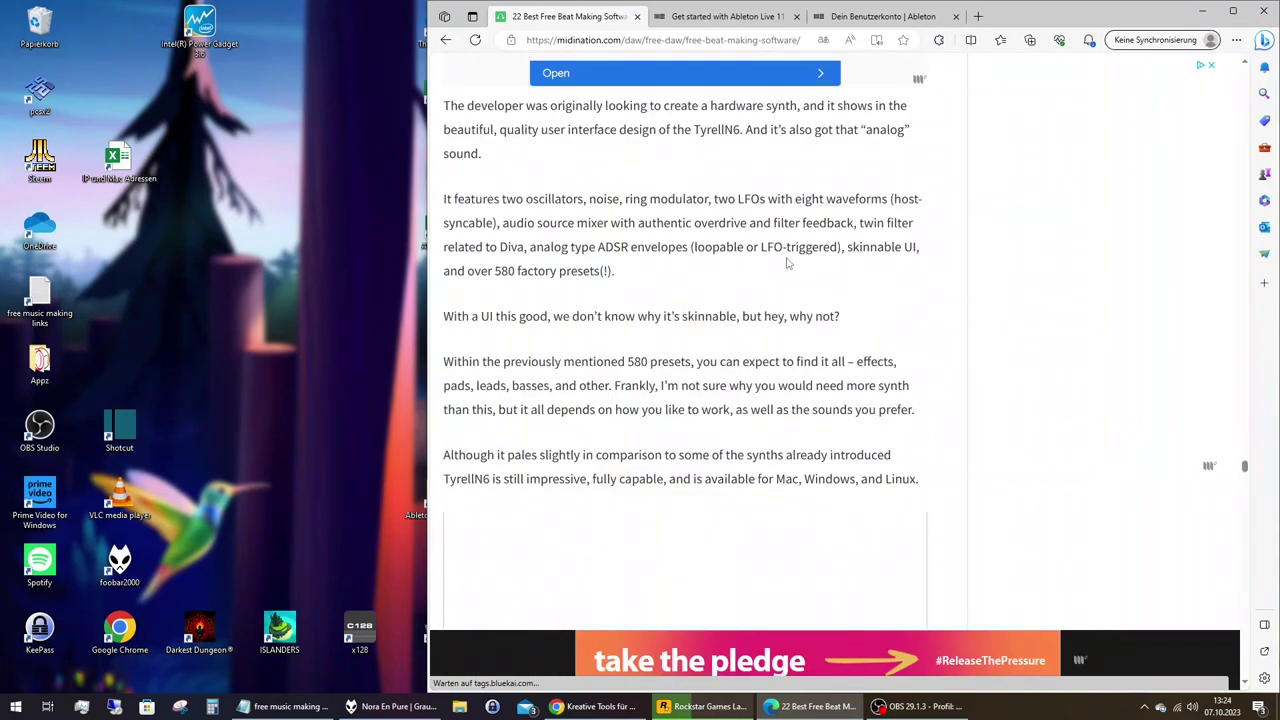
pyautogui.scroll(-10, 786, 263)
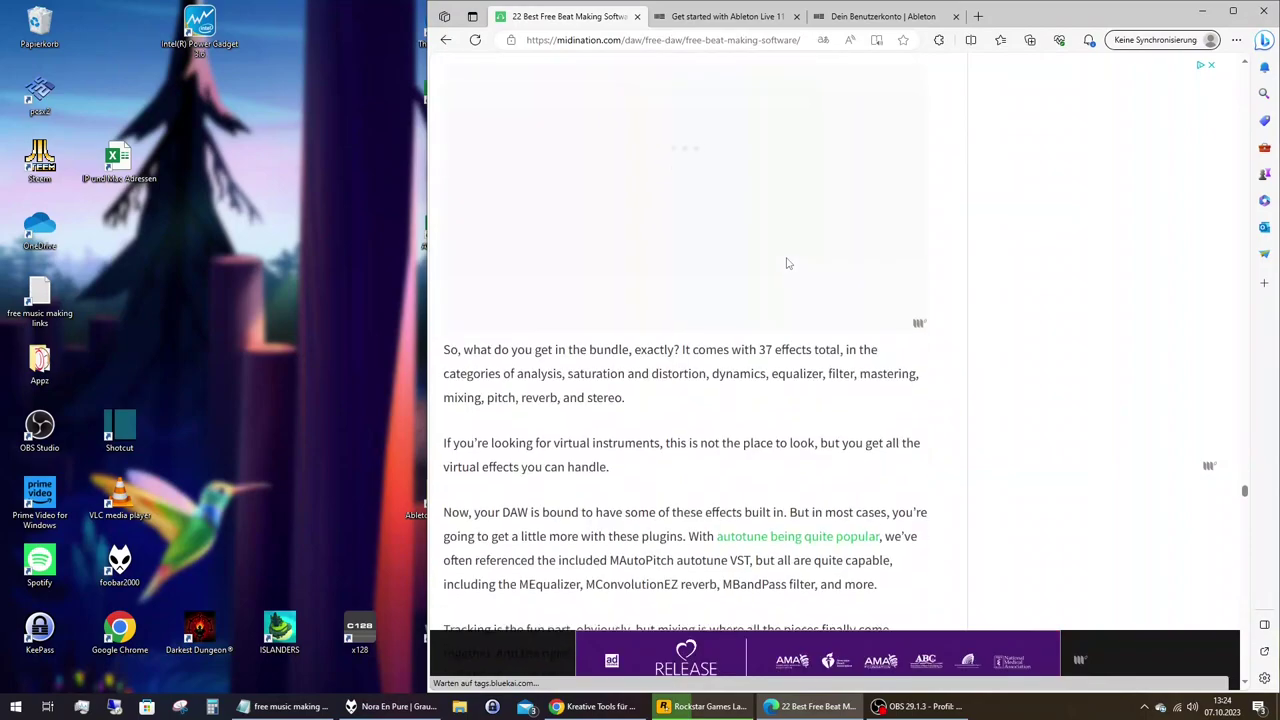
pyautogui.scroll(-5, 787, 263)
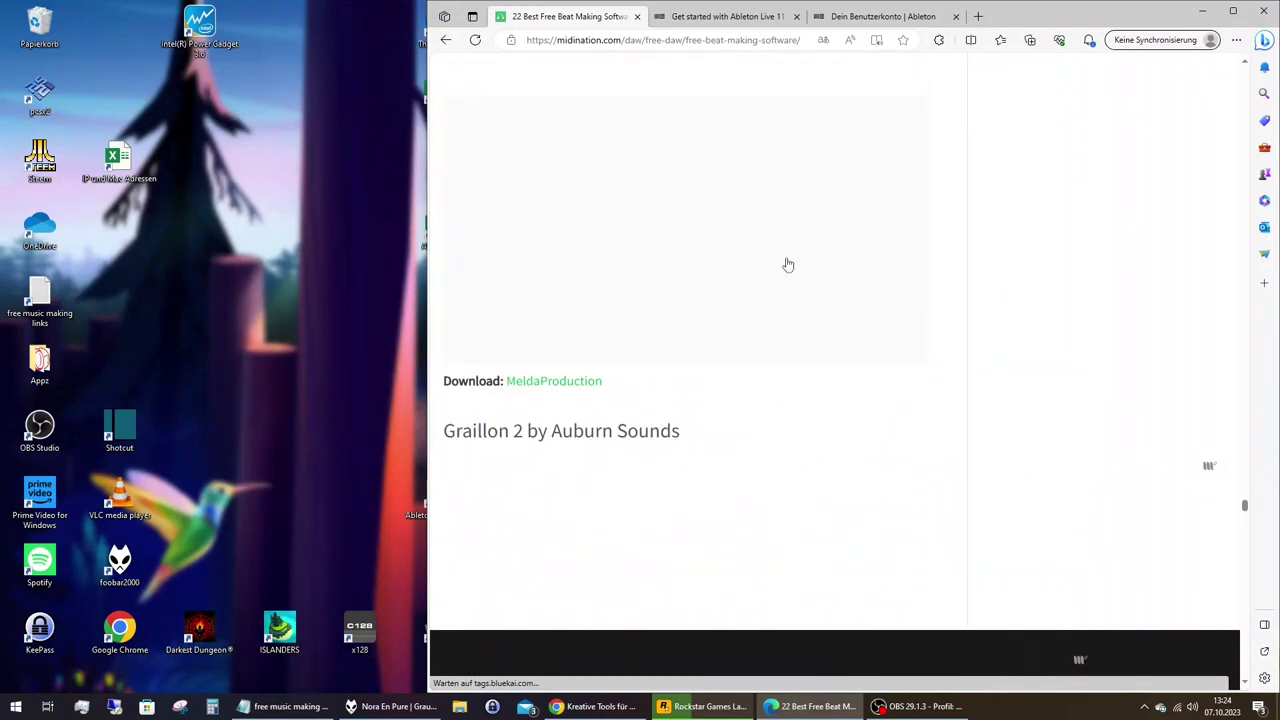
pyautogui.scroll(-5, 788, 264)
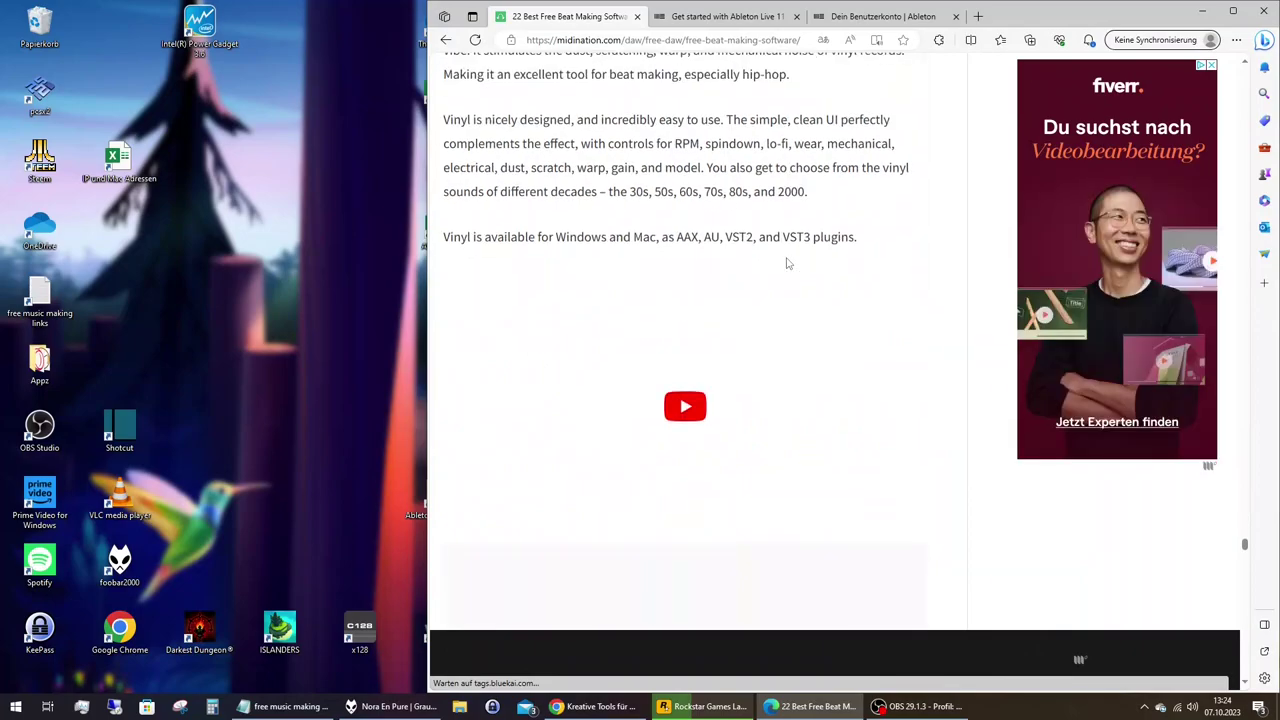
pyautogui.scroll(-5, 786, 263)
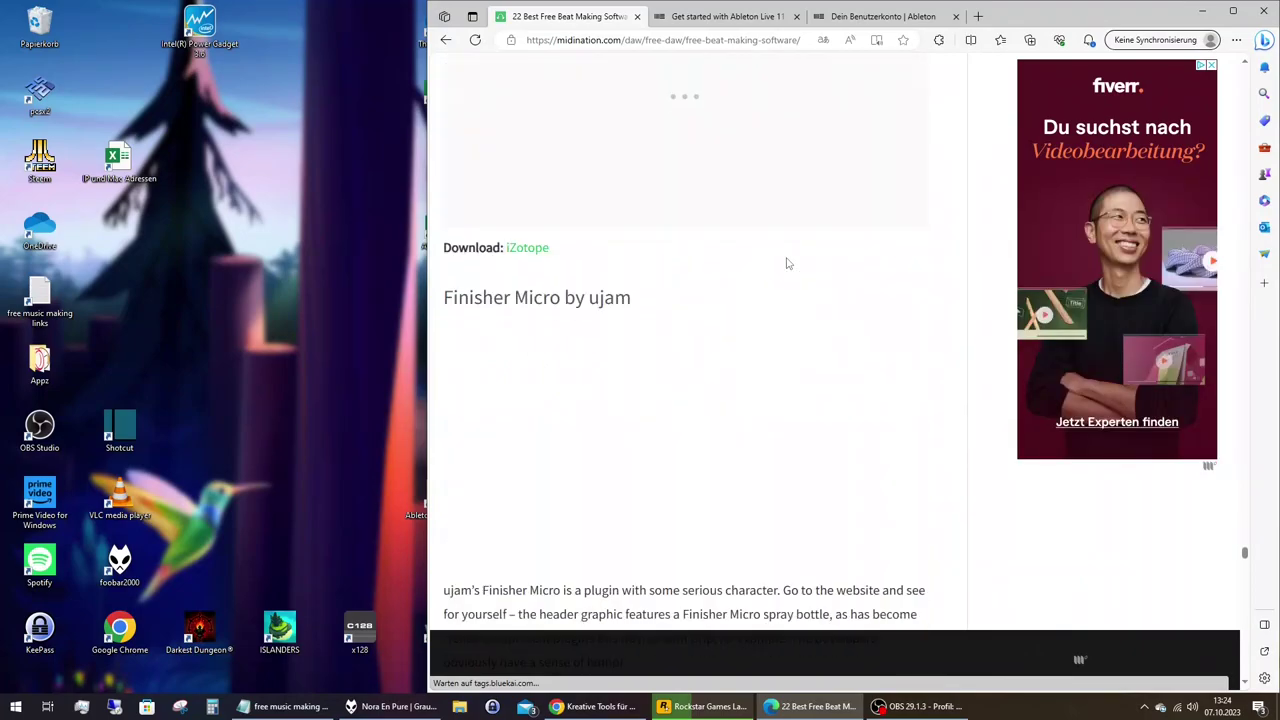
pyautogui.scroll(-5, 786, 263)
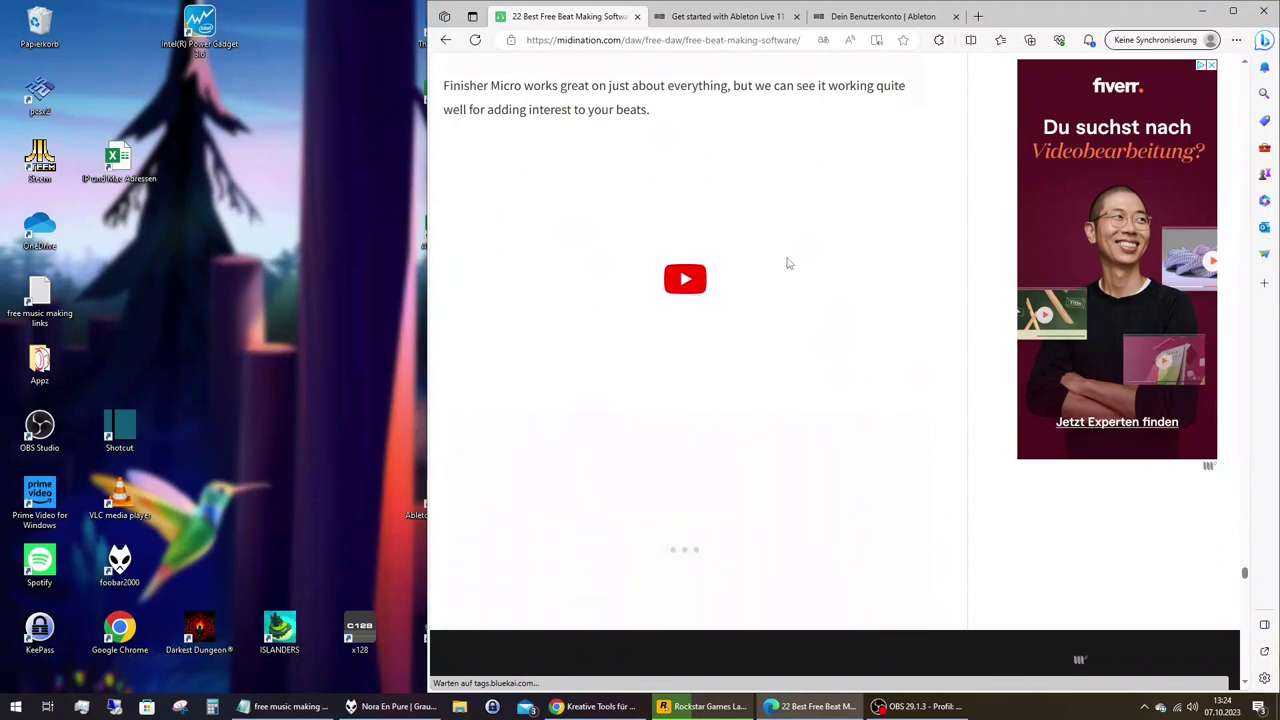
pyautogui.scroll(-5, 786, 263)
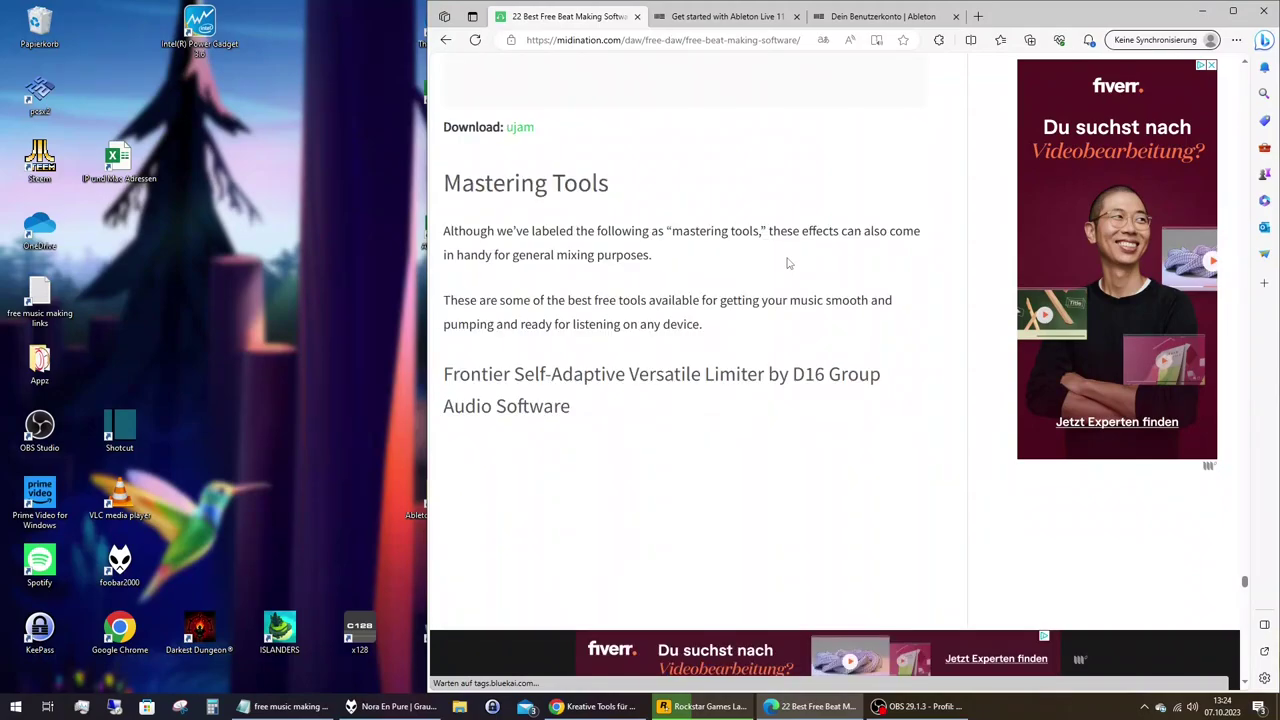
pyautogui.scroll(-10, 786, 263)
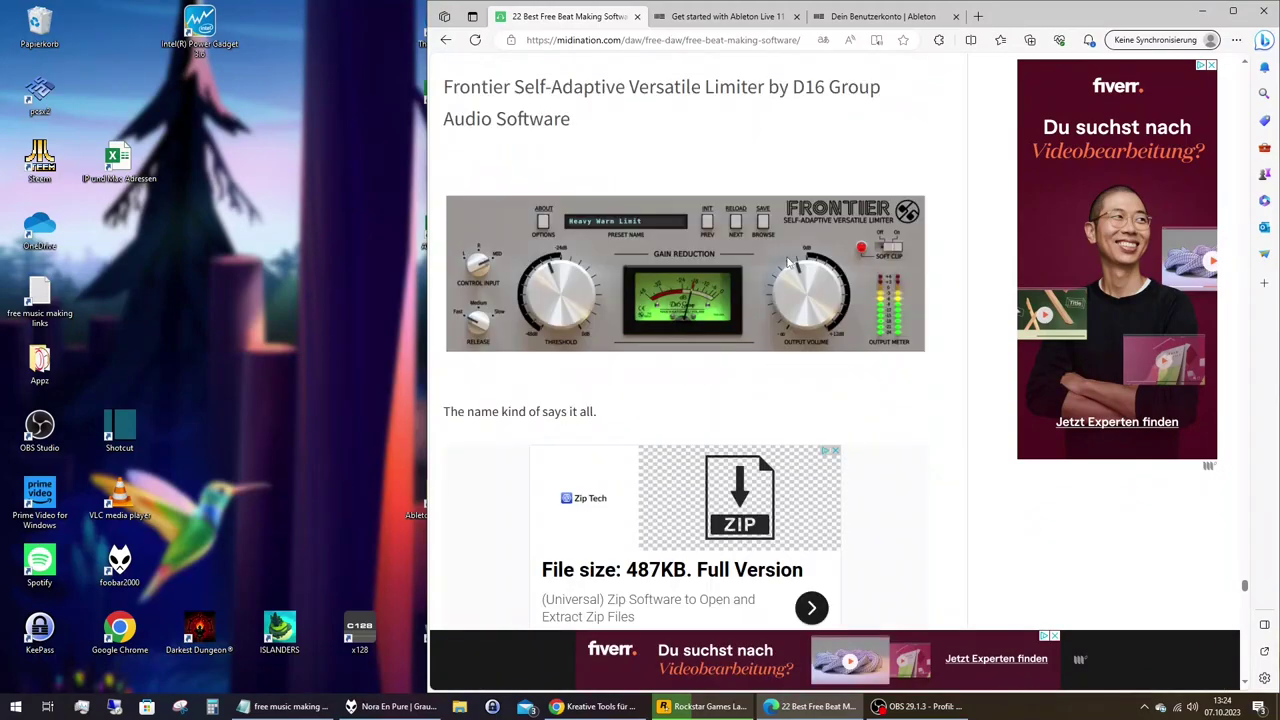
pyautogui.scroll(-5, 786, 263)
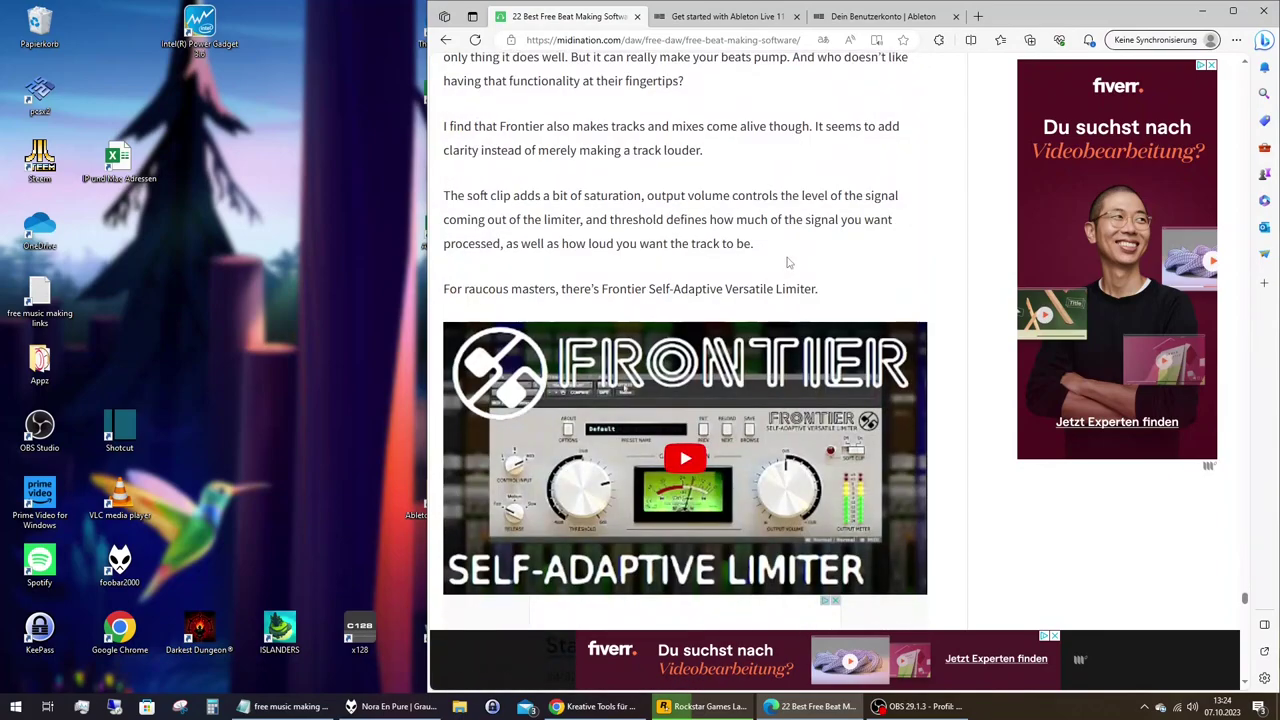
pyautogui.scroll(-10, 786, 263)
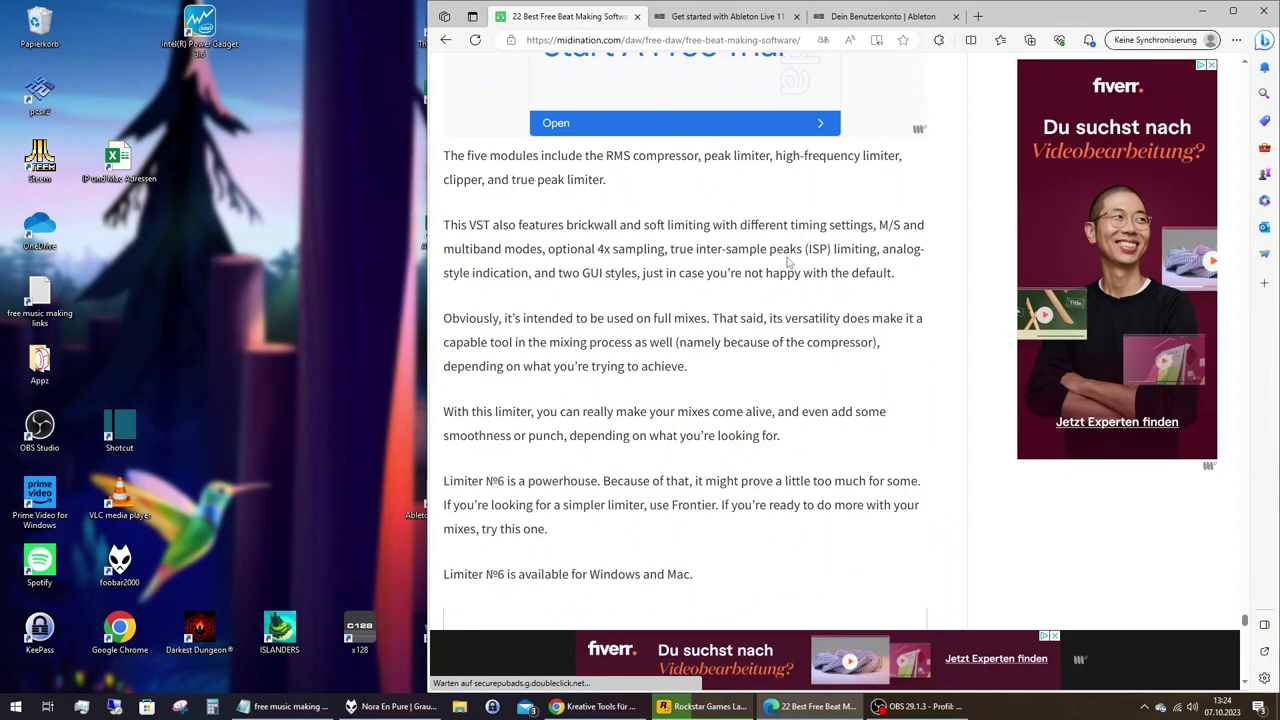
pyautogui.scroll(-8, 788, 263)
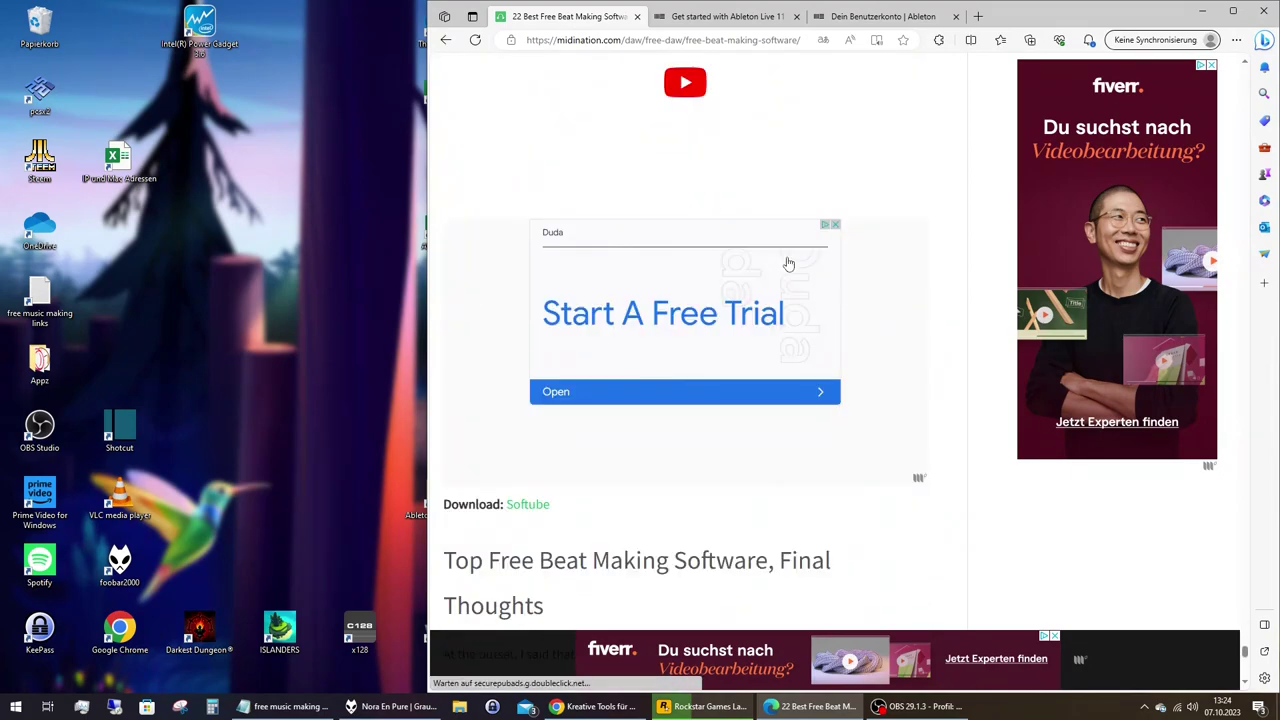
pyautogui.scroll(-5, 788, 263)
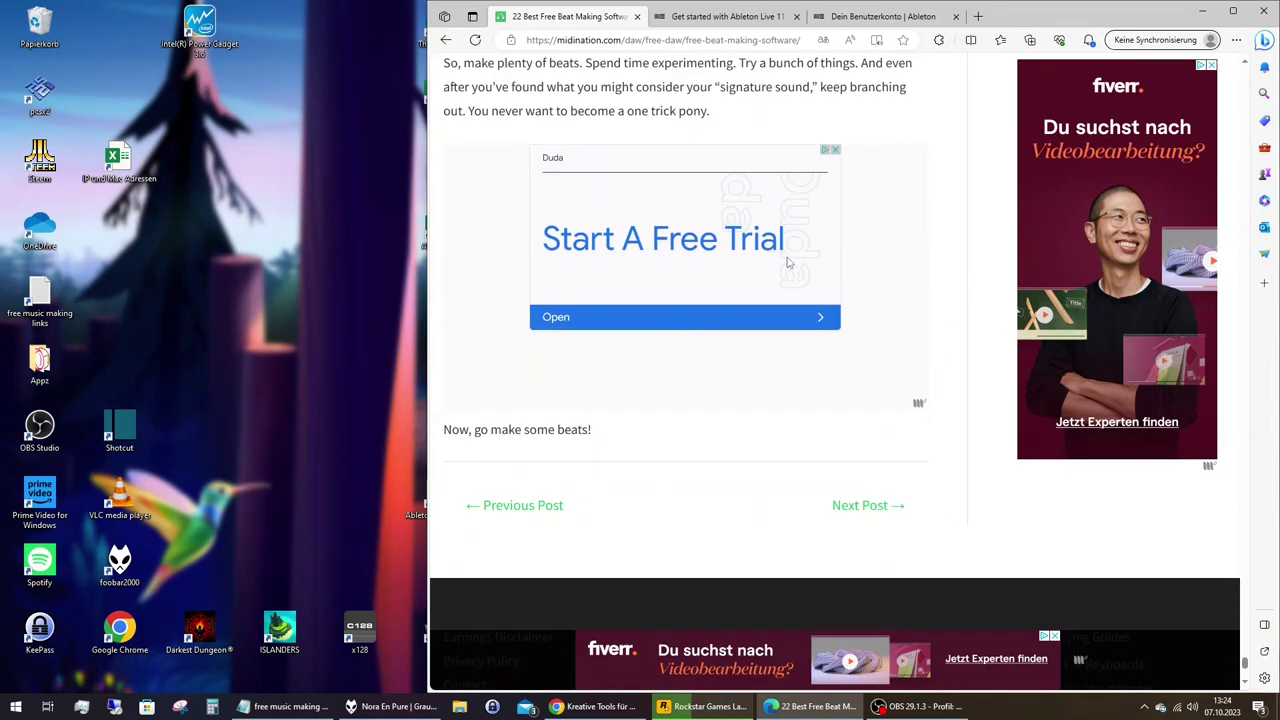
pyautogui.scroll(2, 1248, 622)
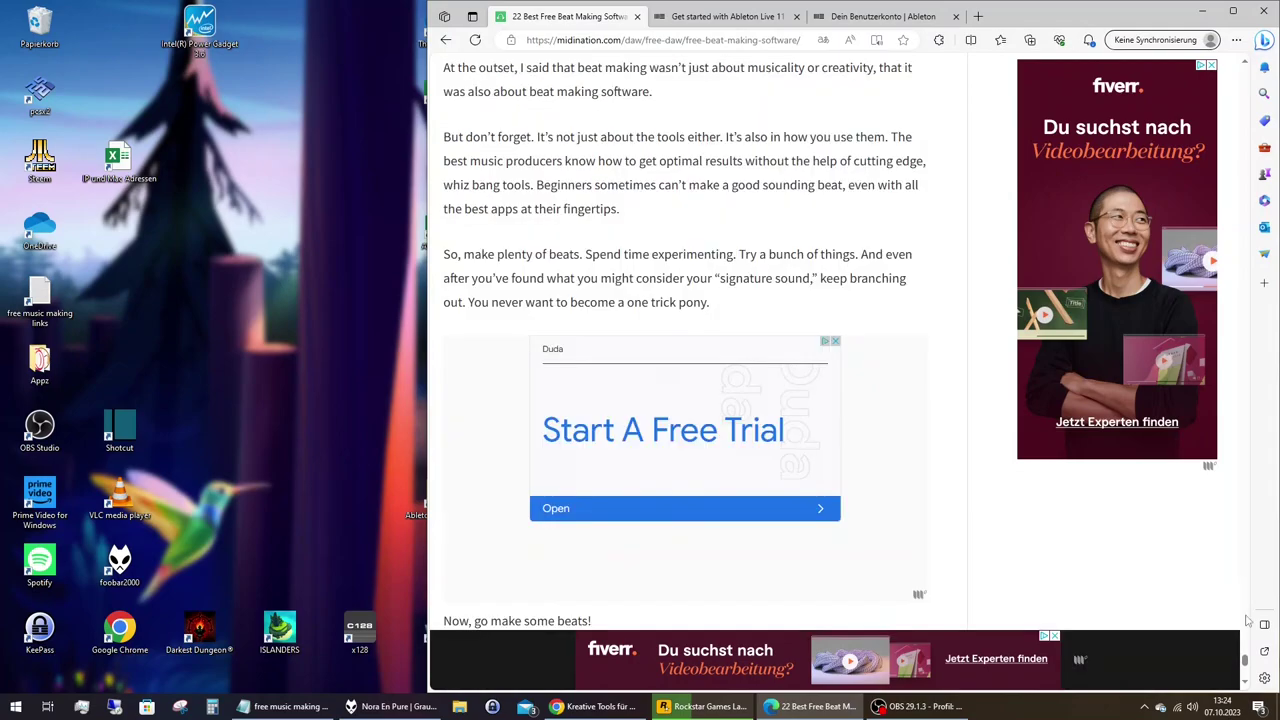
# Jump back to the article's top and scroll down to the Samplers section's Kontakt 6 Player entry.
pyautogui.moveTo(1248, 622); pyautogui.dragTo(1246, 82)
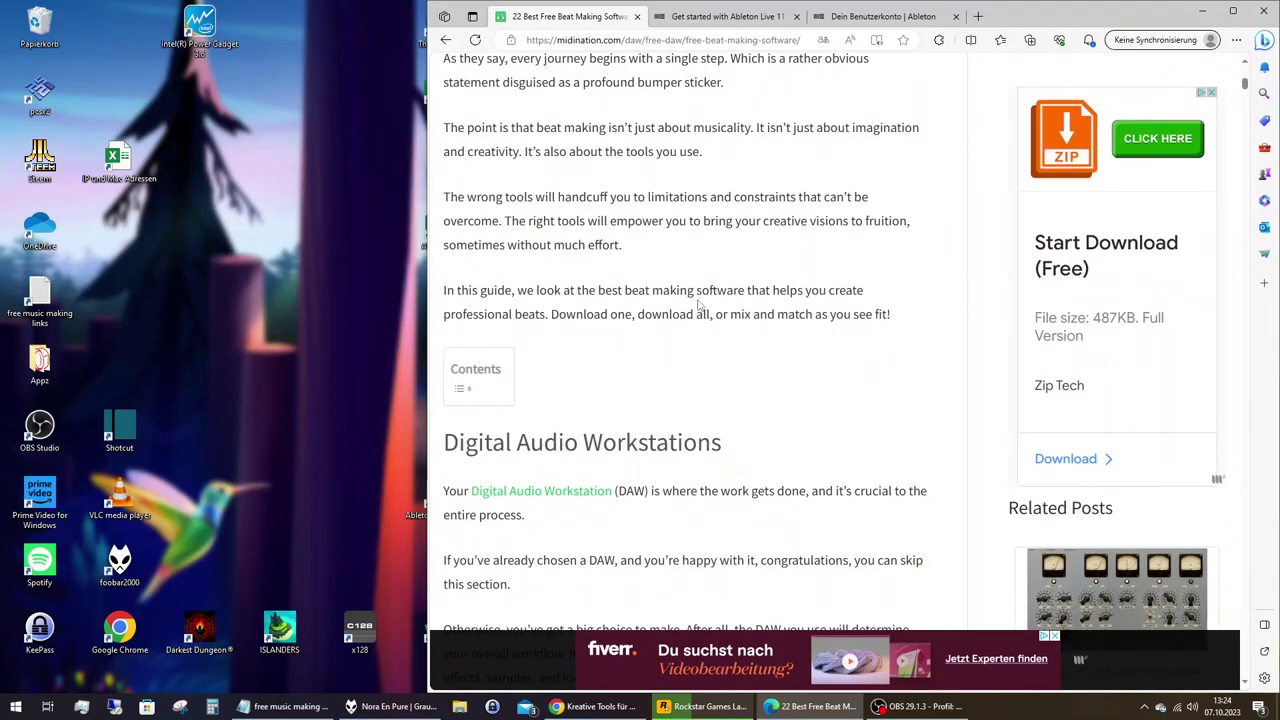
pyautogui.scroll(-8, 699, 303)
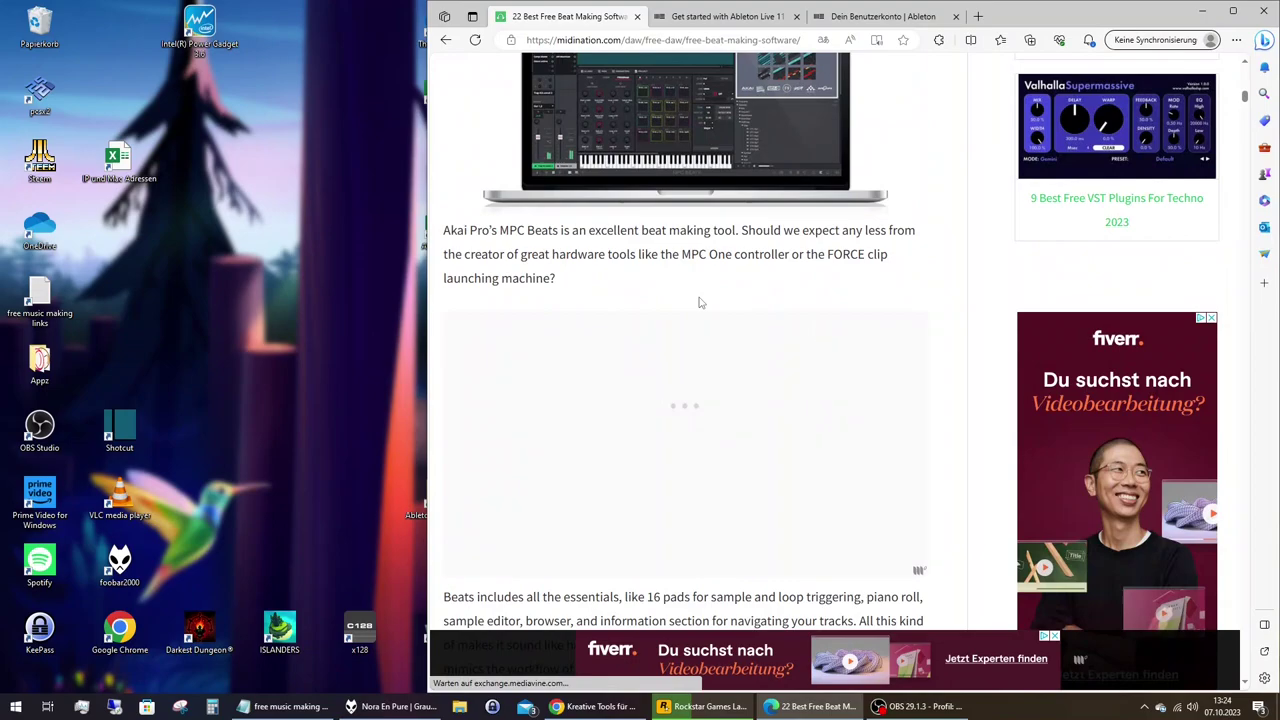
pyautogui.scroll(-10, 700, 303)
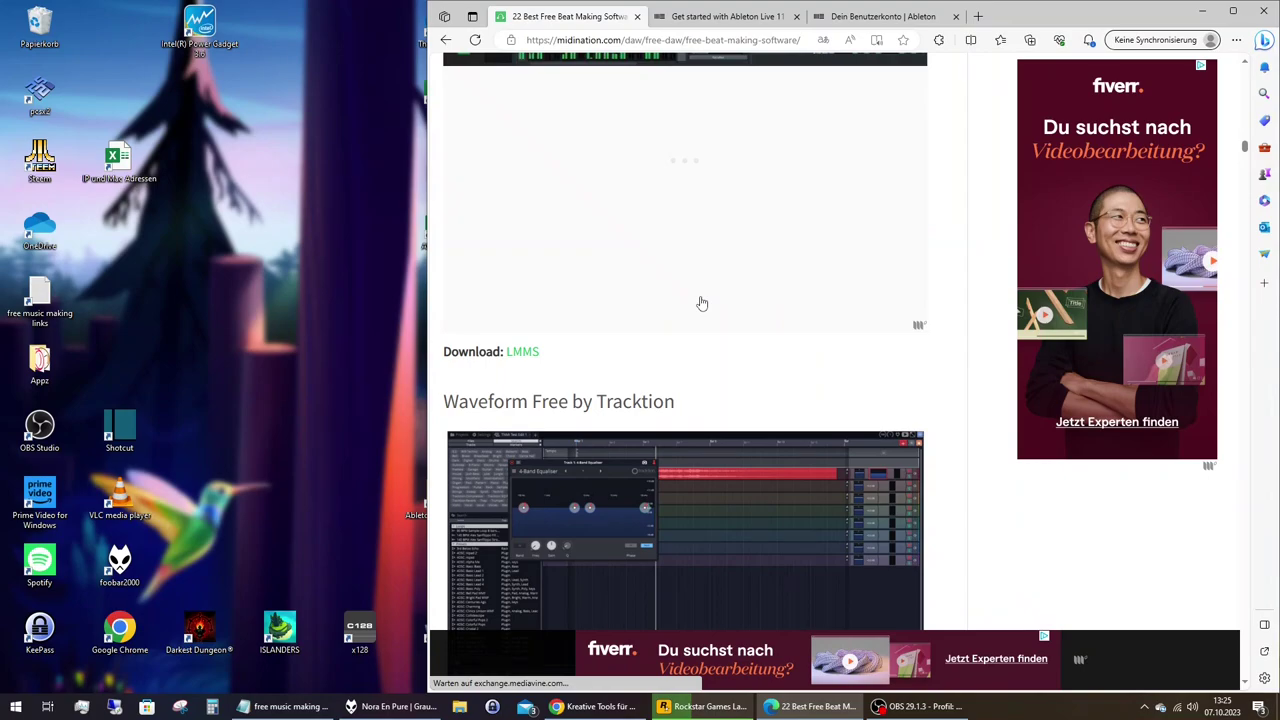
pyautogui.scroll(-10, 702, 303)
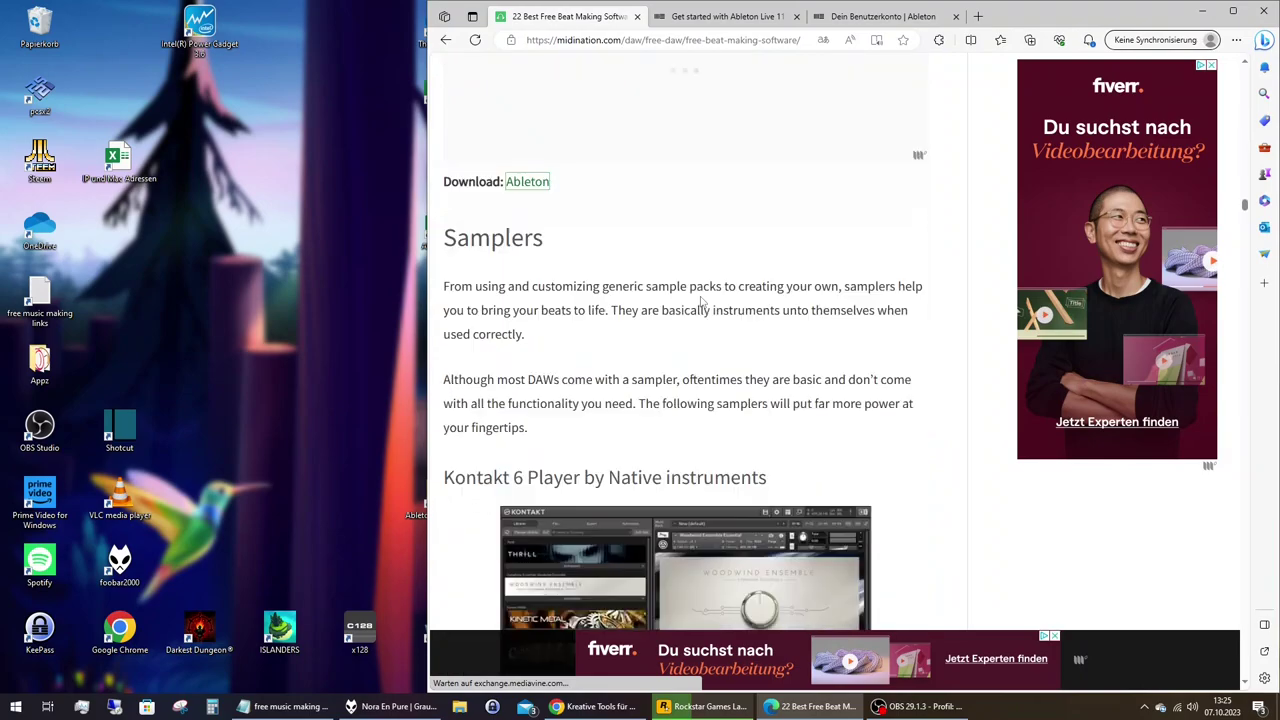
pyautogui.scroll(-10, 702, 303)
pyautogui.scroll(-2, 702, 303)
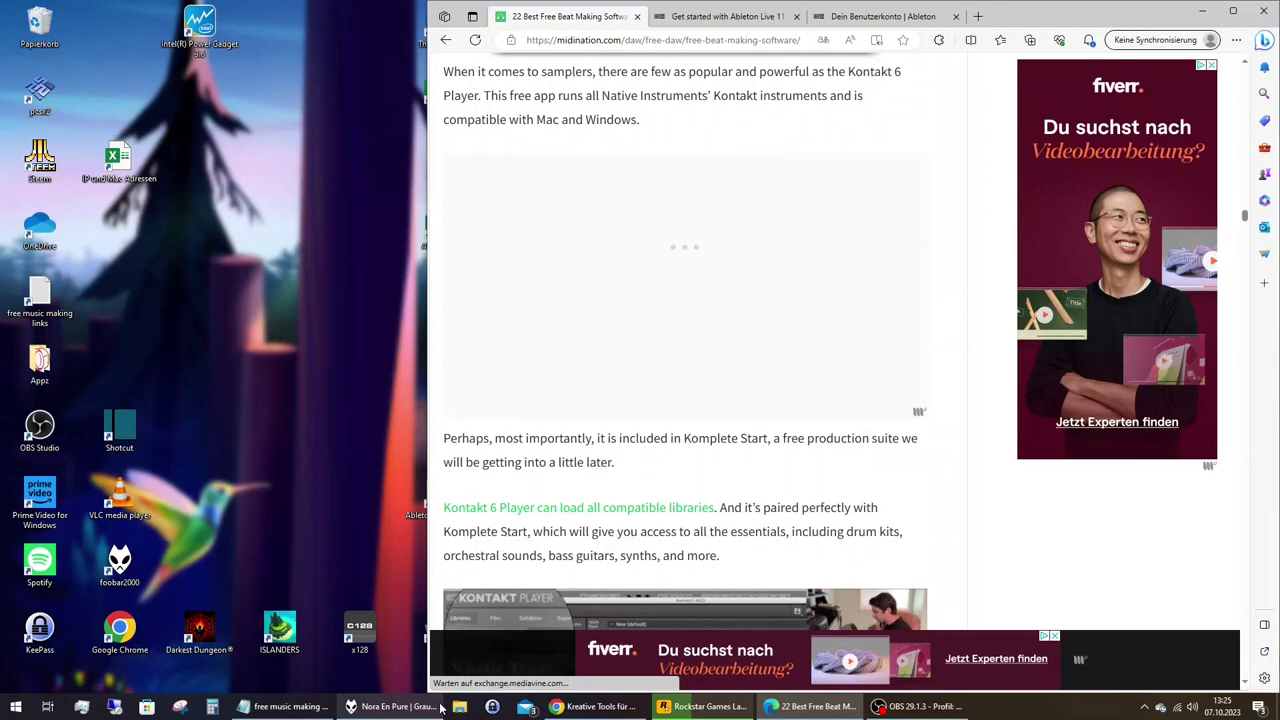
# In the Notepad links list, select the audacityteam.org address to open it in Edge.
pyautogui.click(285, 706)
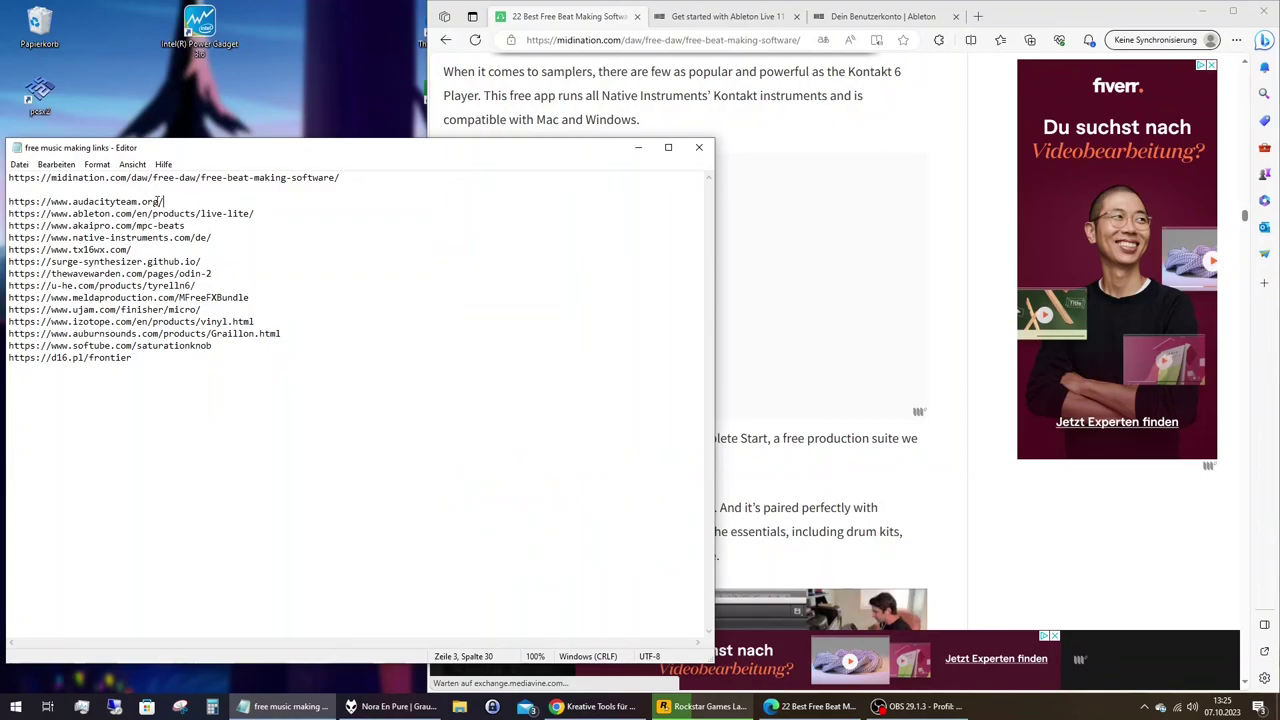
pyautogui.tripleClick(157, 201)
pyautogui.moveTo(157, 201); pyautogui.dragTo(563, 277)
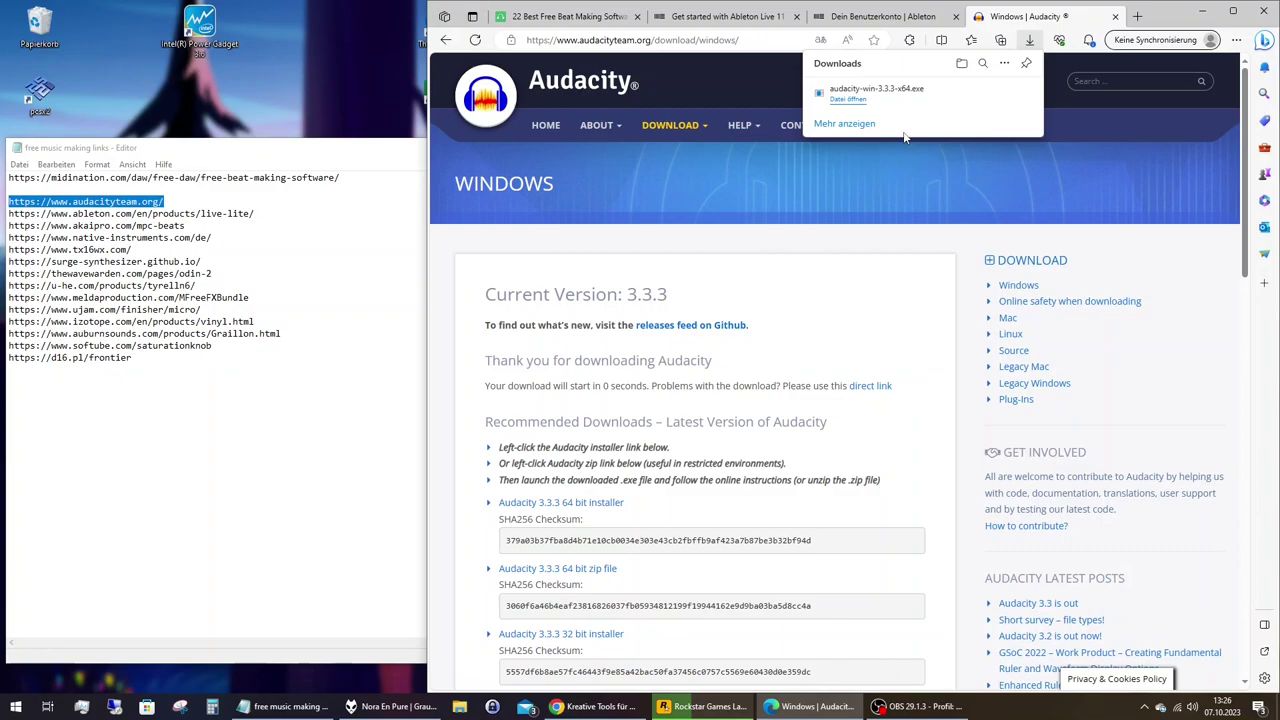
# Run audacity-win-3.3.3-x64 and install it in English at the default location with a desktop shortcut.
pyautogui.click(860, 124)
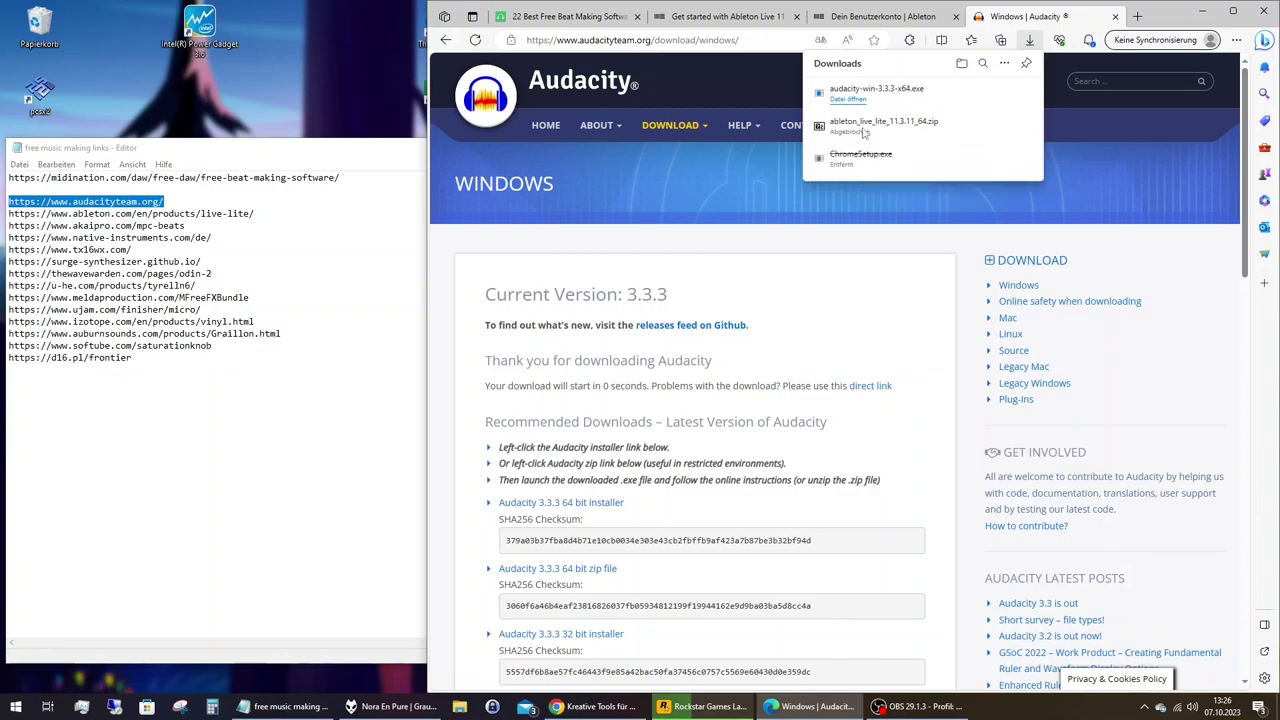
pyautogui.click(857, 103)
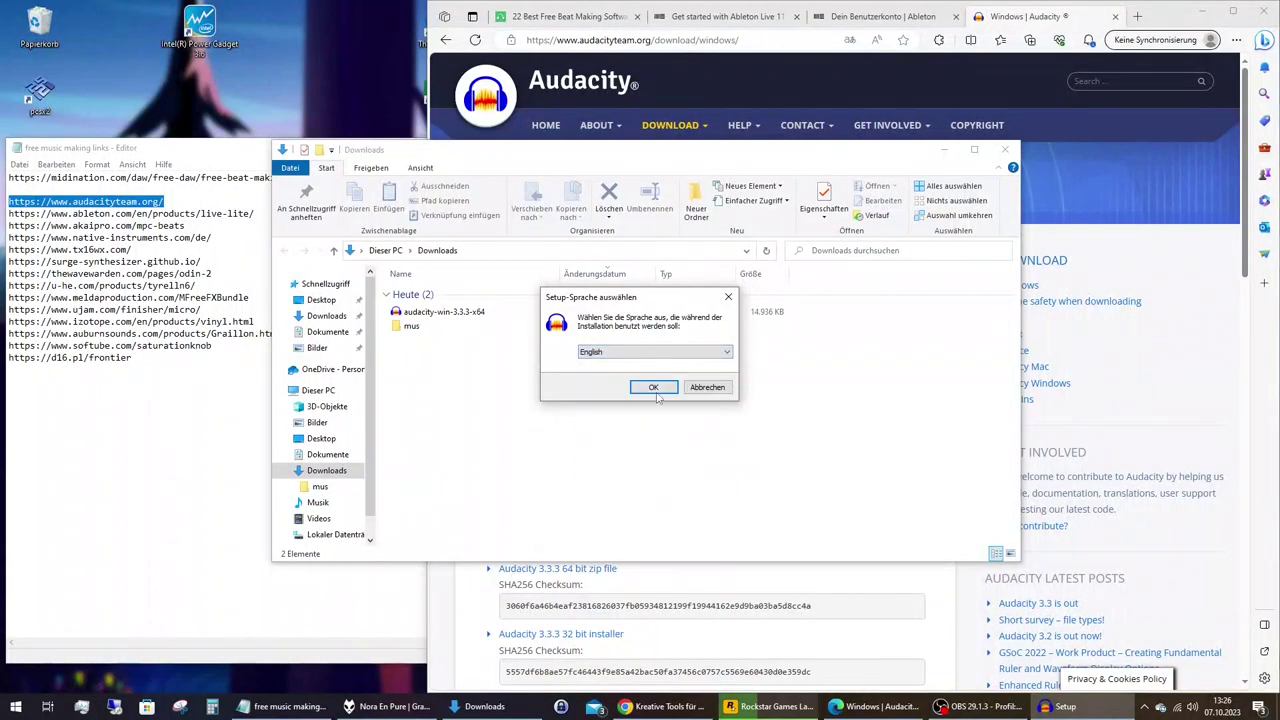
pyautogui.click(657, 393)
pyautogui.click(714, 460)
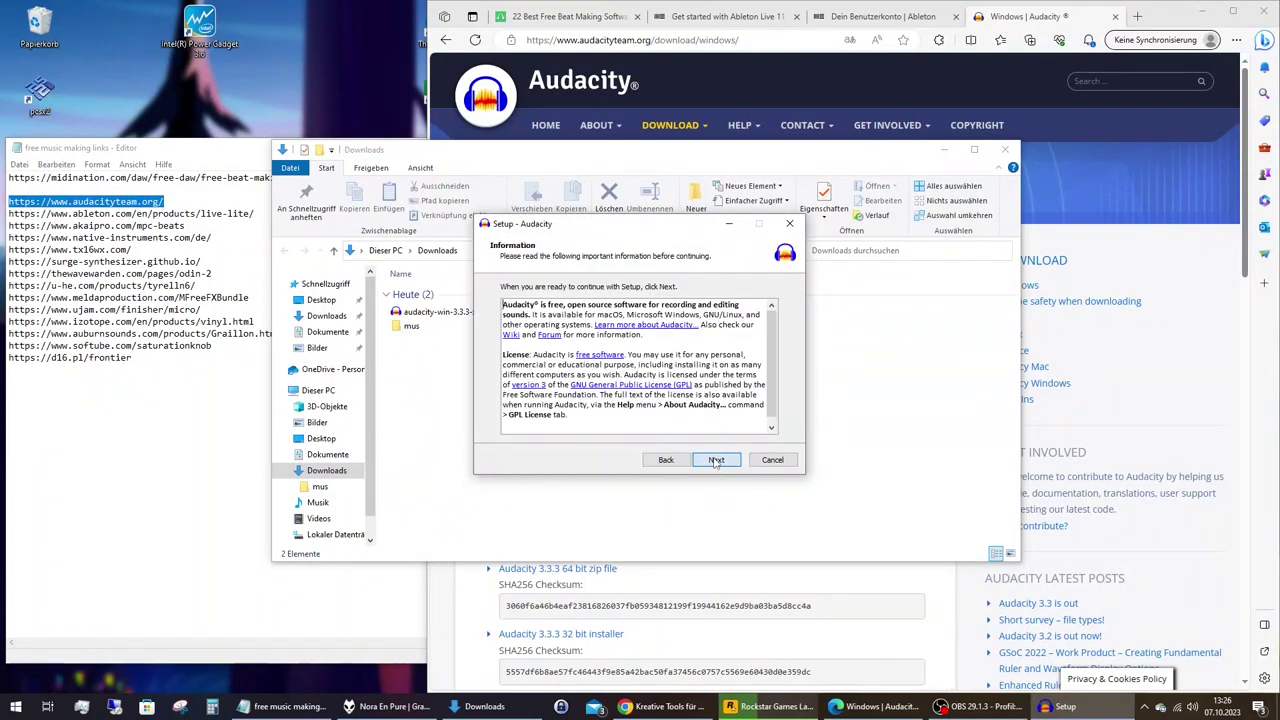
pyautogui.click(715, 461)
pyautogui.click(715, 462)
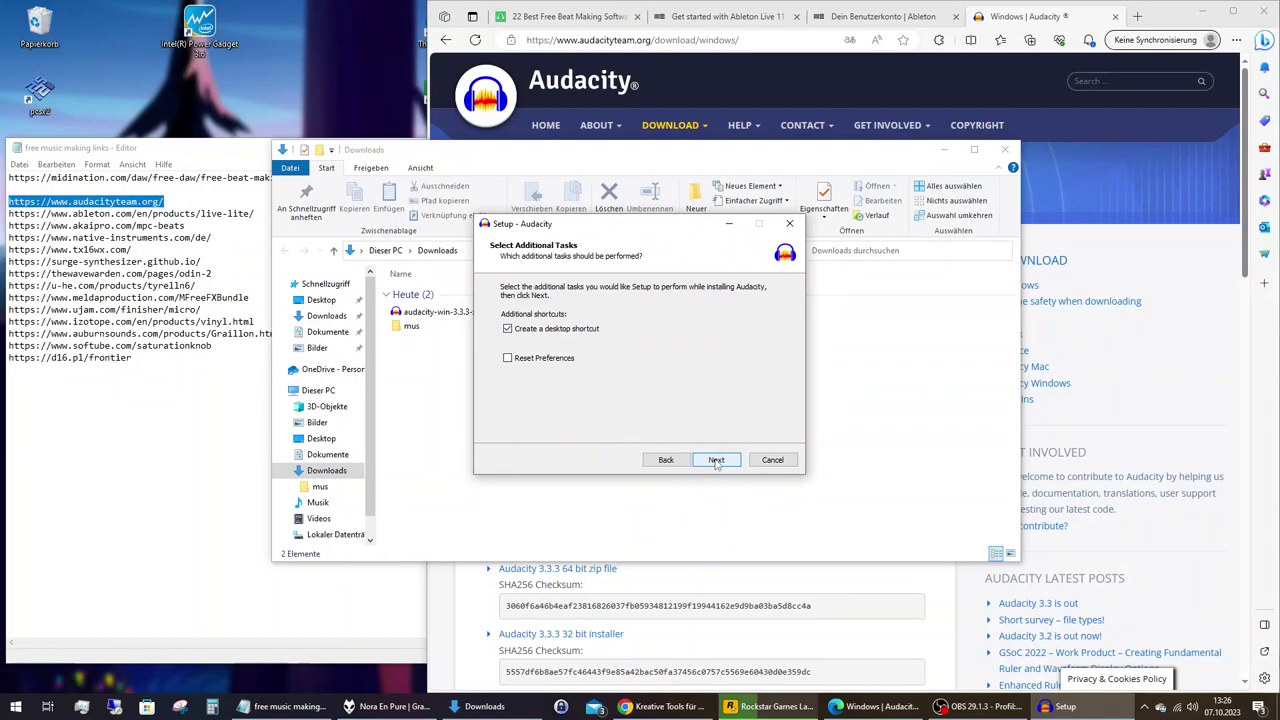
pyautogui.click(716, 460)
pyautogui.click(716, 460)
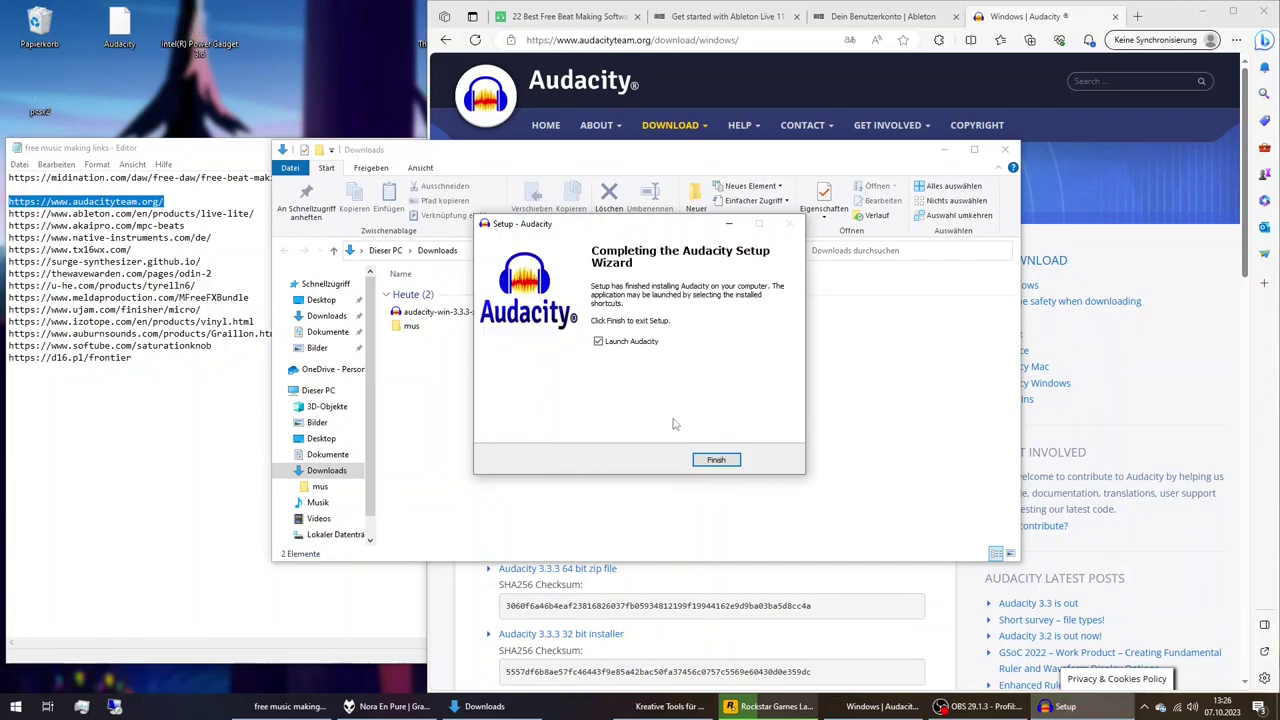
# Finish Audacity setup and delete the leftover installer from the Downloads folder.
pyautogui.click(714, 461)
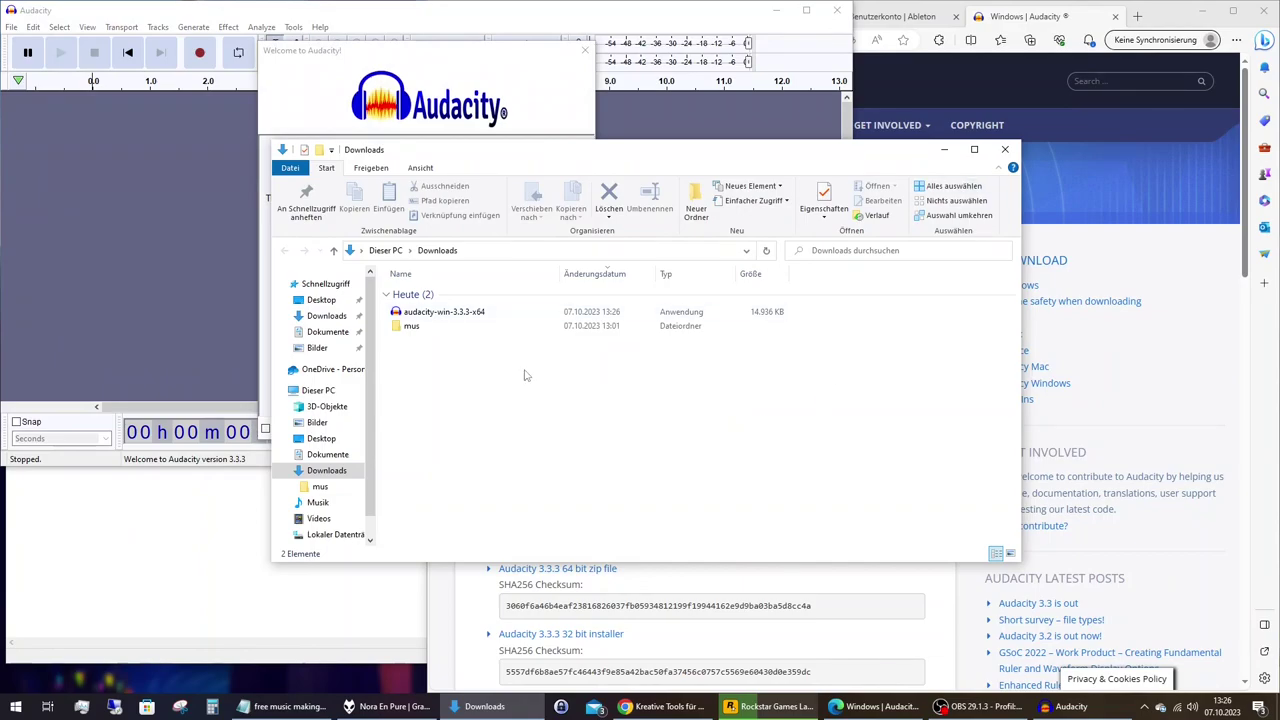
pyautogui.rightClick(428, 311)
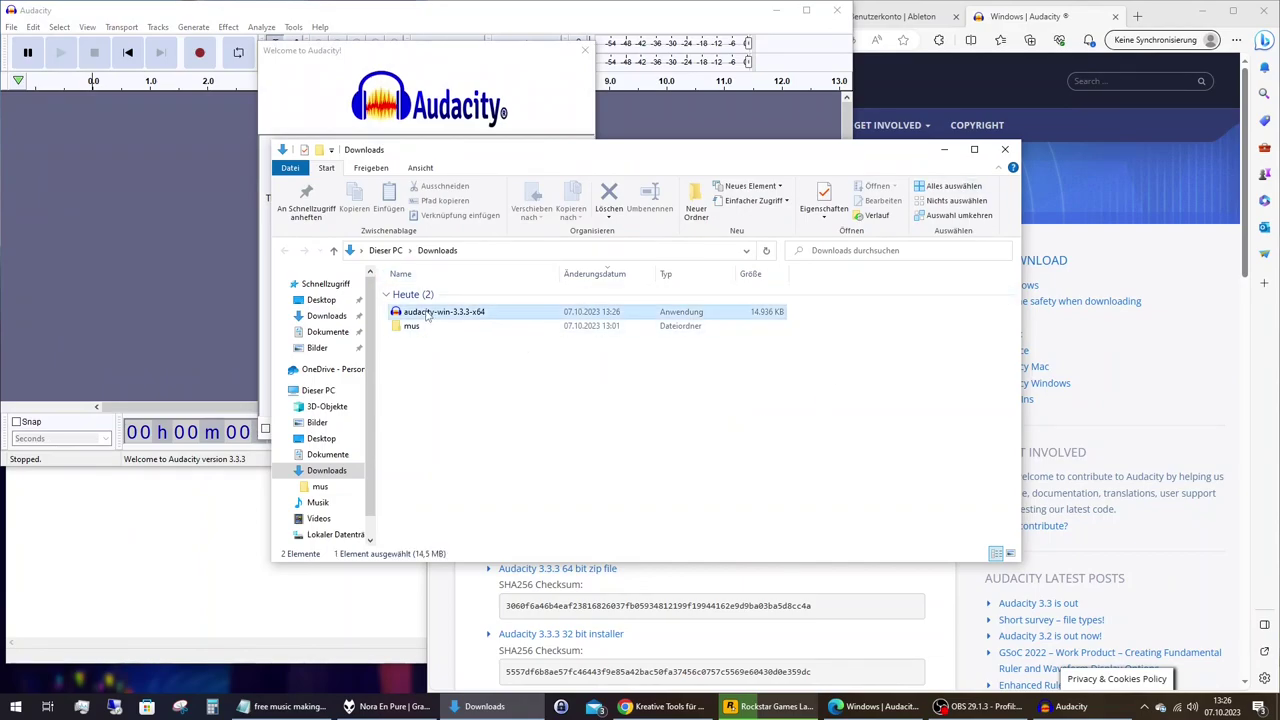
pyautogui.click(463, 573)
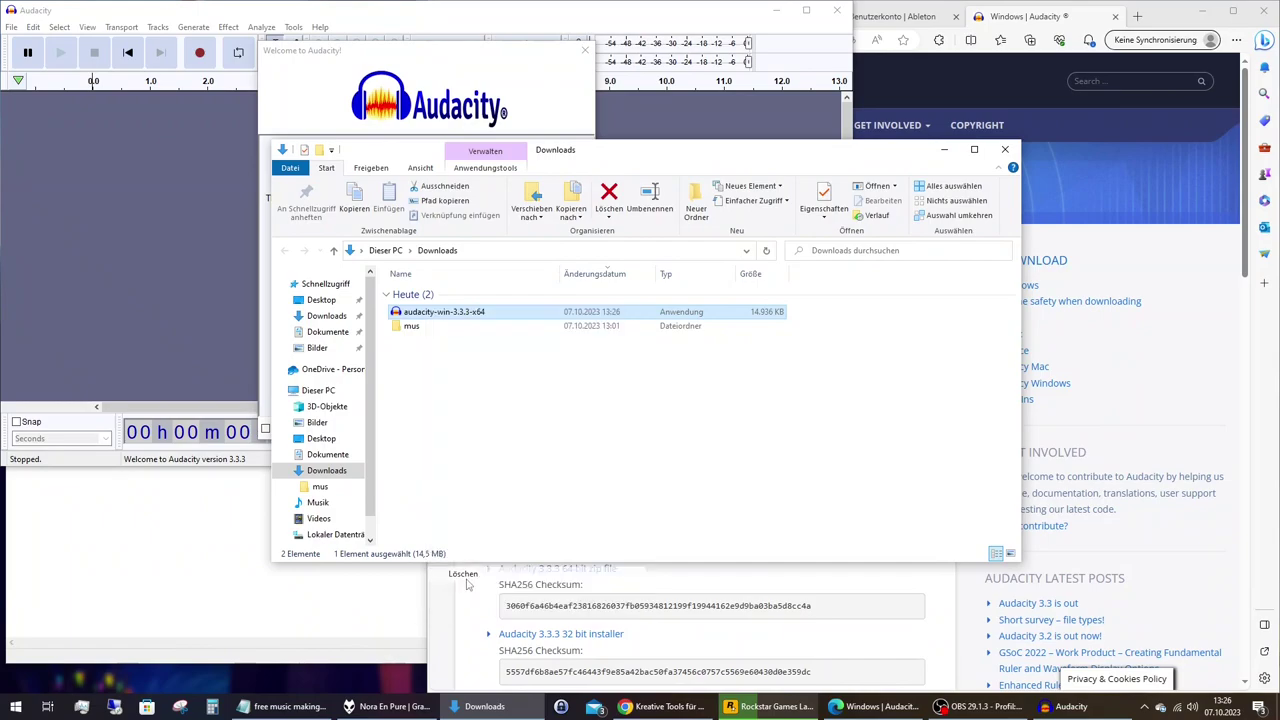
pyautogui.click(1005, 149)
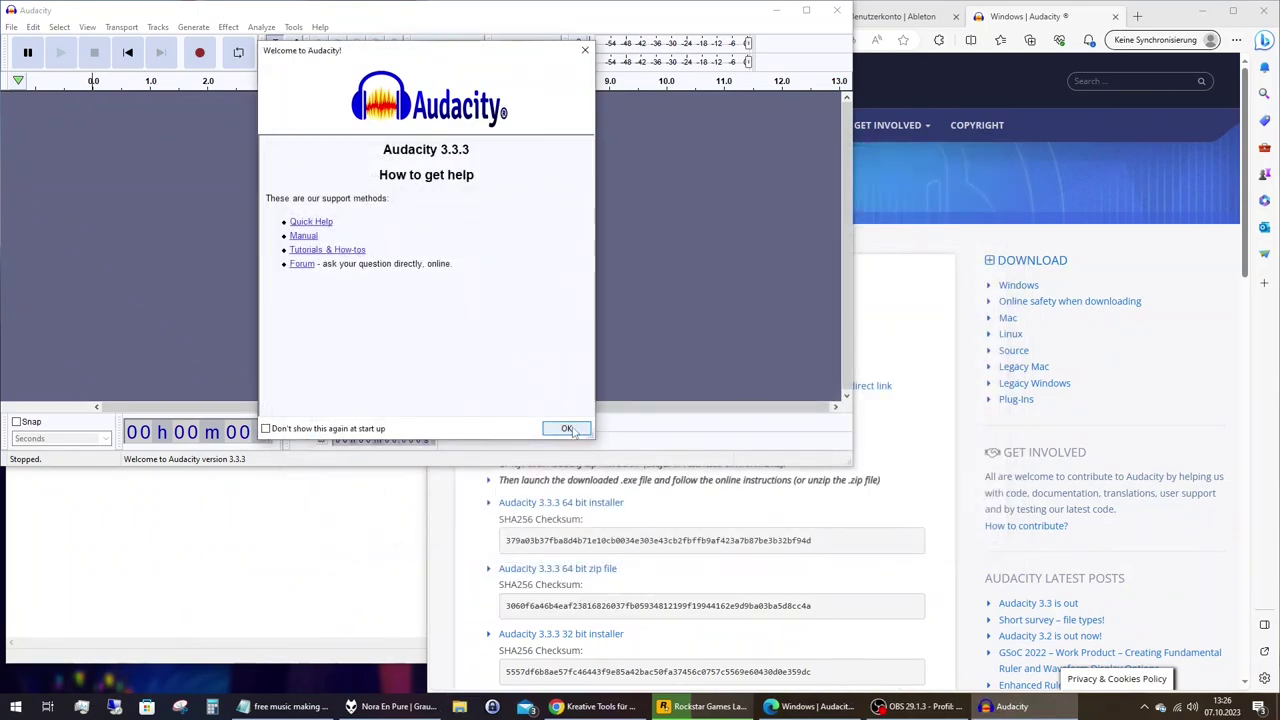
# Dismiss Audacity's welcome message, enlarge and centre its window, then close Audacity.
pyautogui.click(566, 428)
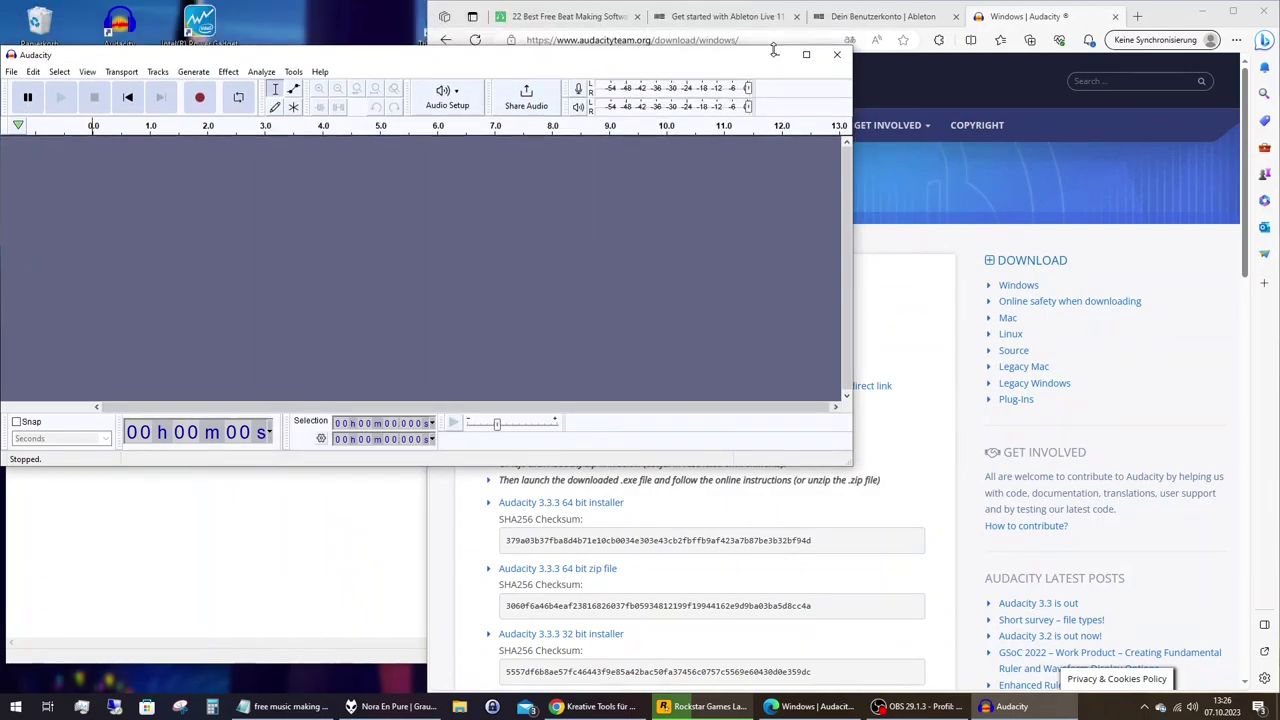
pyautogui.doubleClick(765, 4)
pyautogui.moveTo(700, 10); pyautogui.dragTo(858, 56)
pyautogui.moveTo(1020, 495); pyautogui.dragTo(1061, 582)
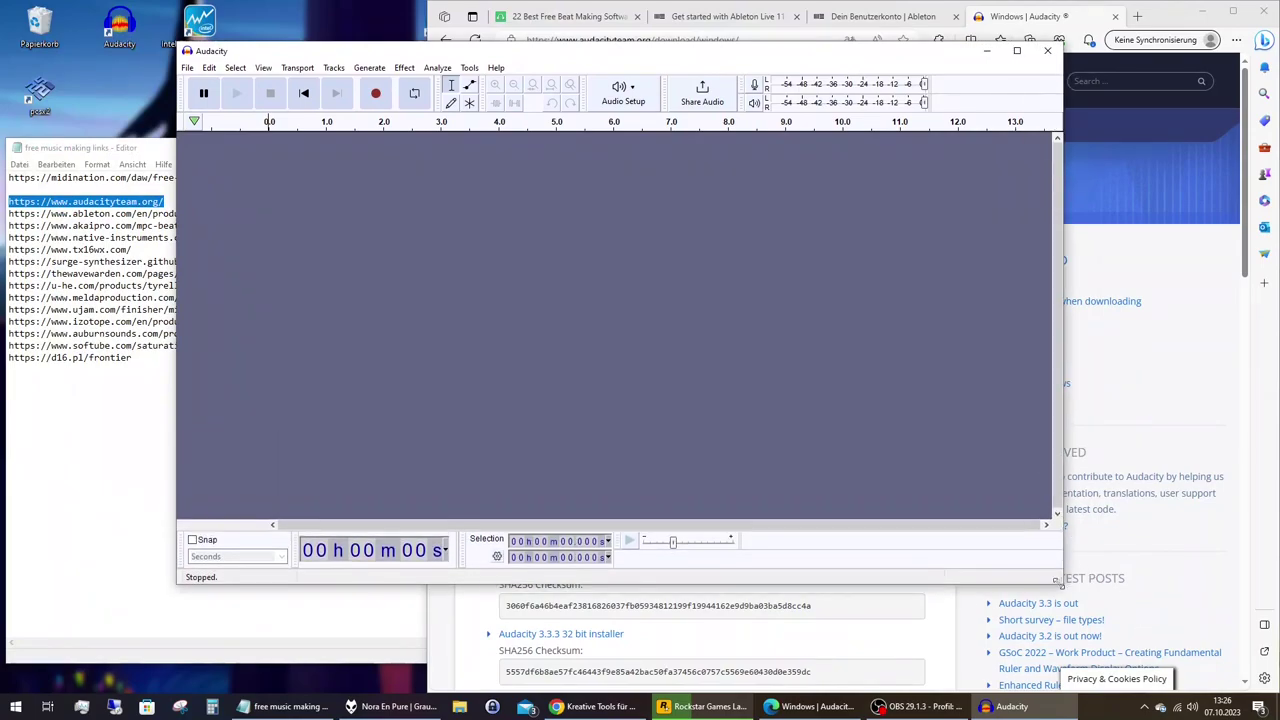
pyautogui.click(1047, 50)
pyautogui.click(316, 145)
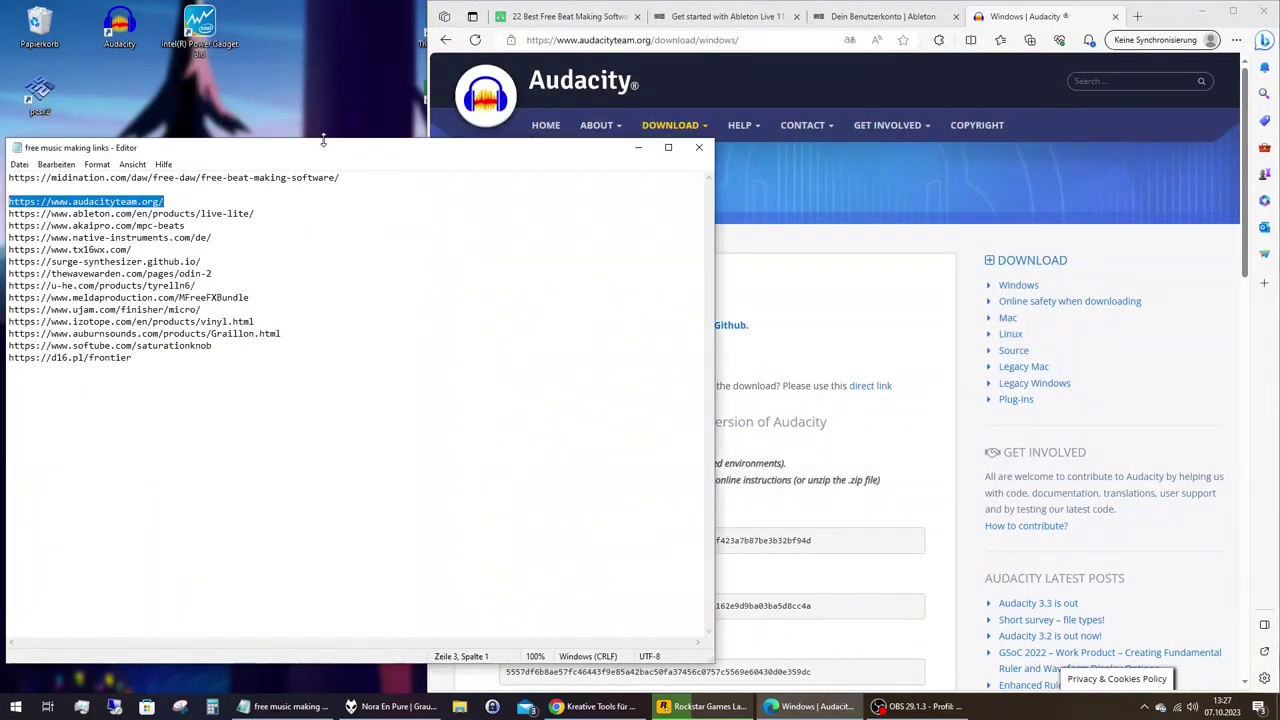
# Minimize Notepad and Edge, place the Audacity shortcut beside Ableton Live 11 Lite, and move both higher.
pyautogui.click(646, 148)
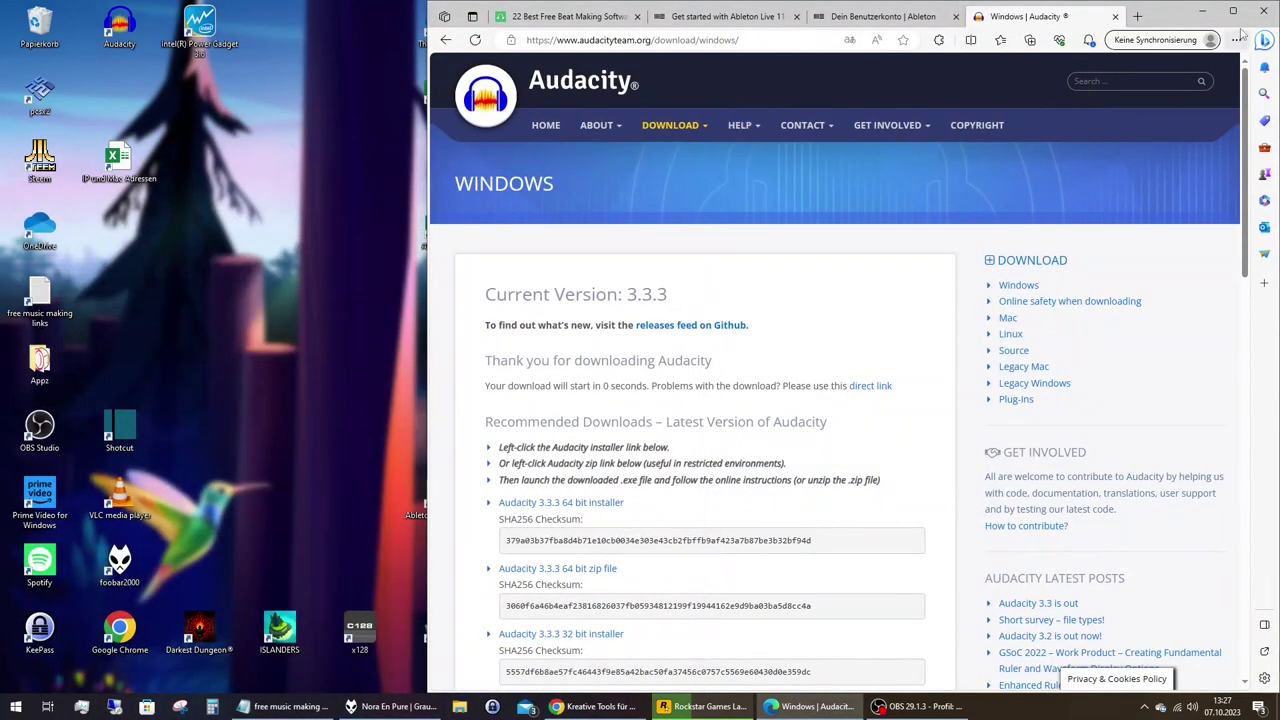
pyautogui.click(1202, 10)
pyautogui.moveTo(119, 25); pyautogui.dragTo(512, 493)
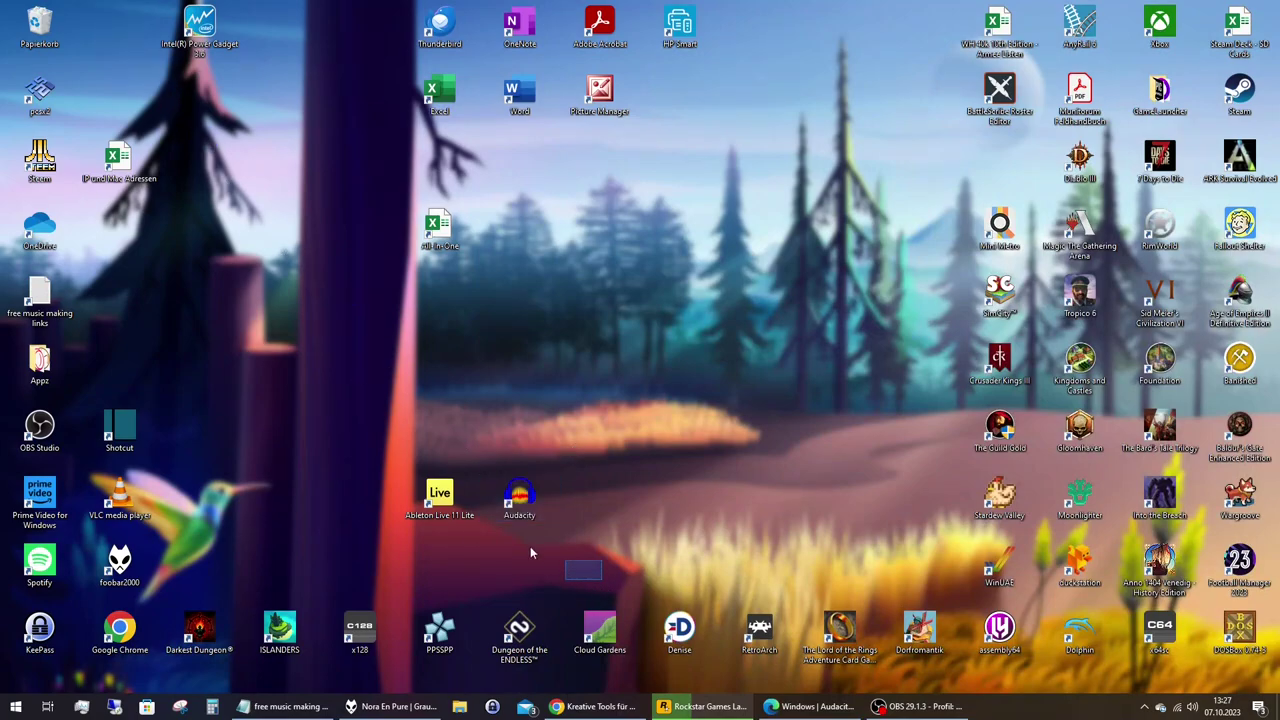
pyautogui.moveTo(600, 556); pyautogui.dragTo(440, 429)
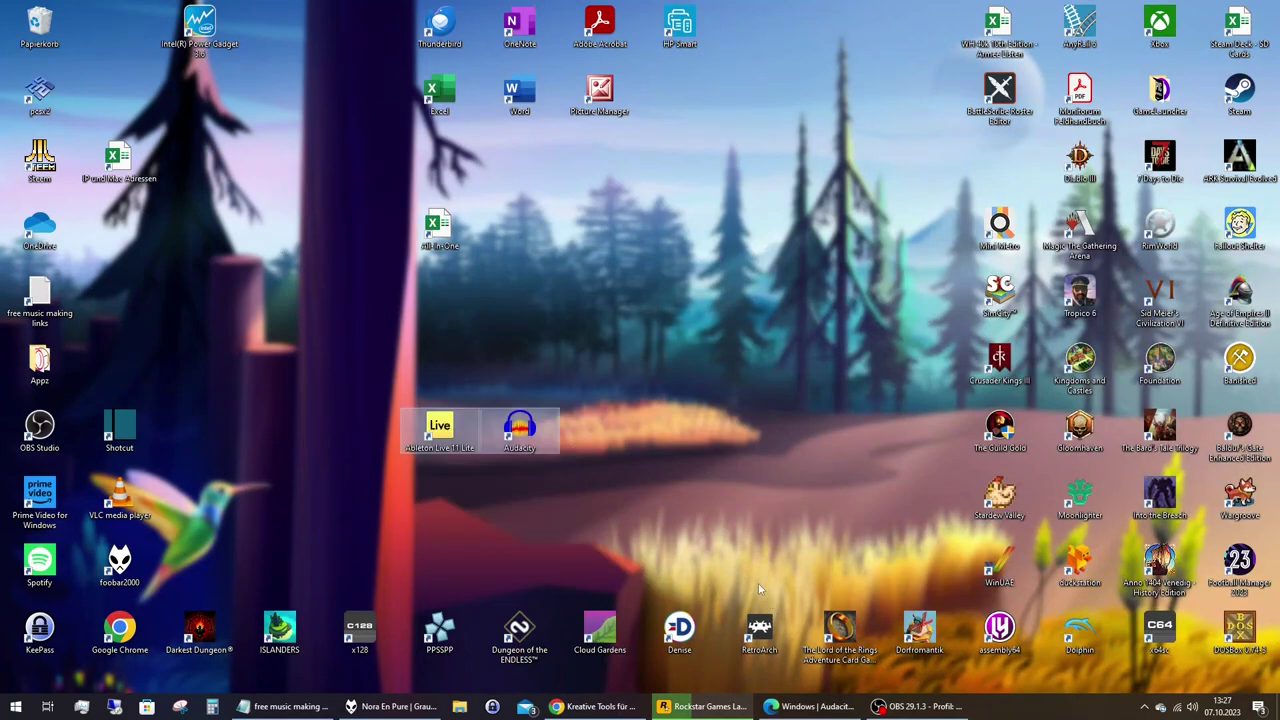
pyautogui.click(726, 491)
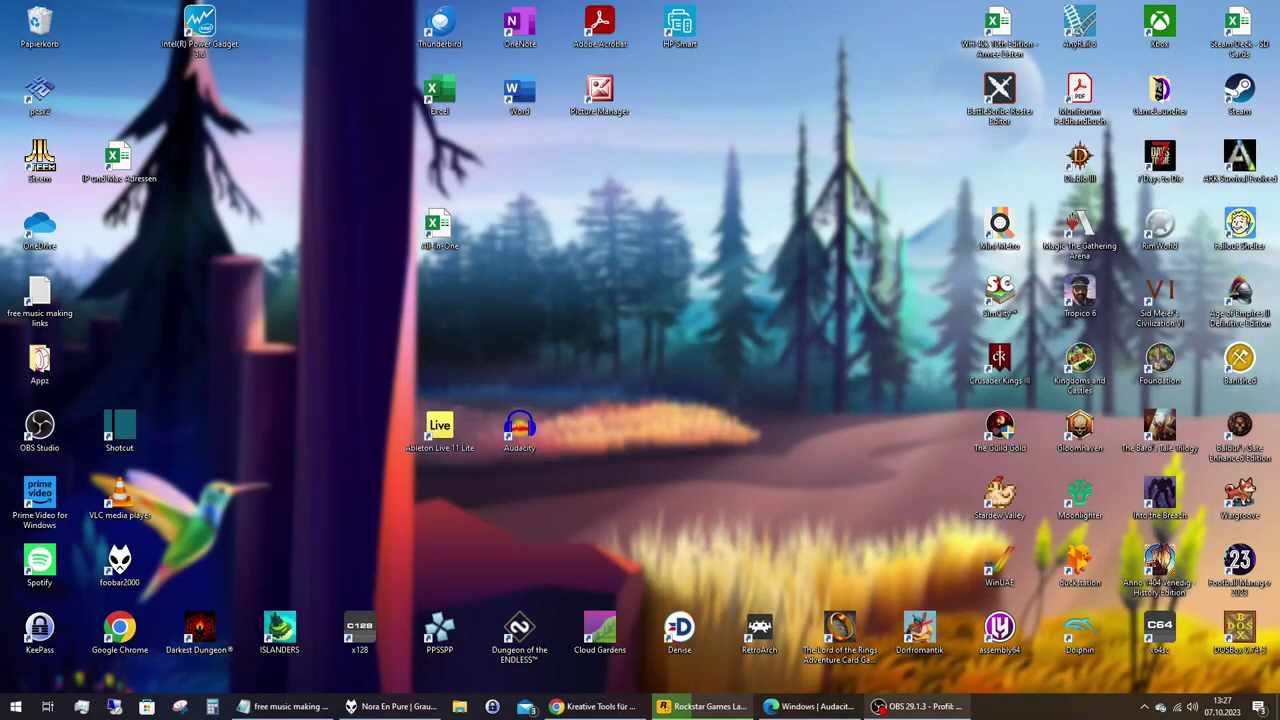
# Restore the Edge Audacity download page and minimize the Chrome Ableton page.
pyautogui.click(794, 710)
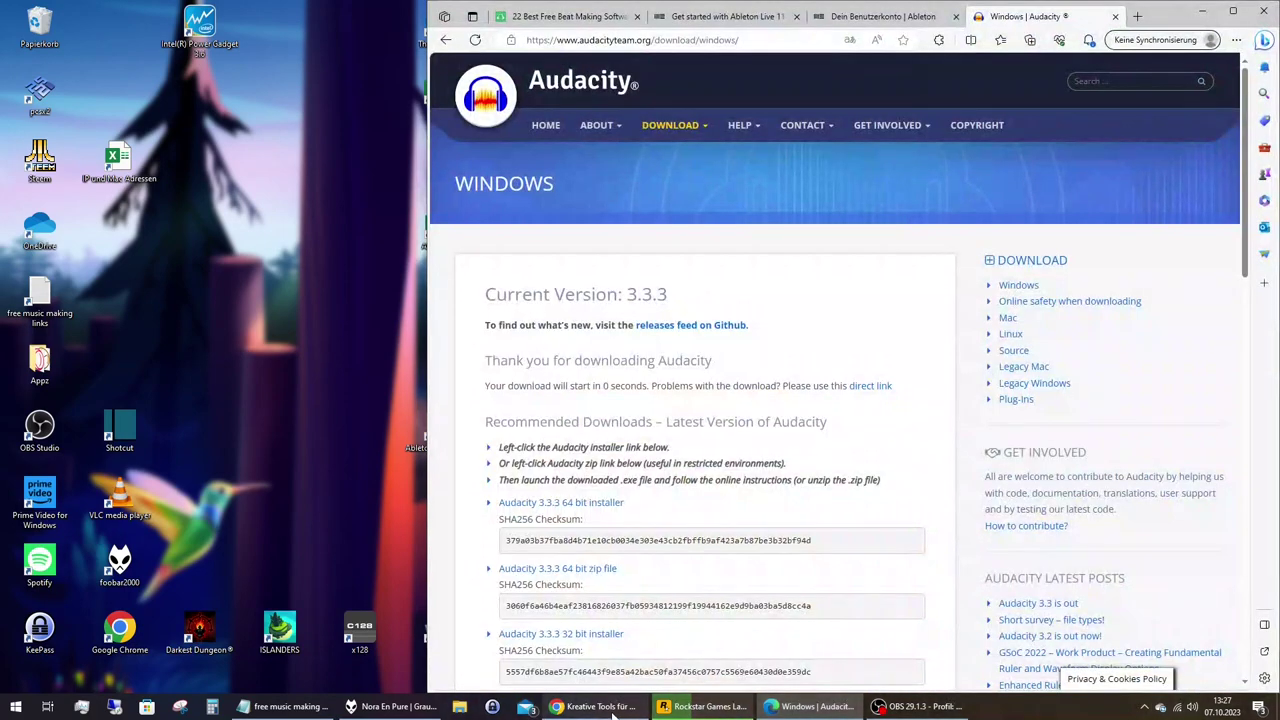
pyautogui.click(630, 706)
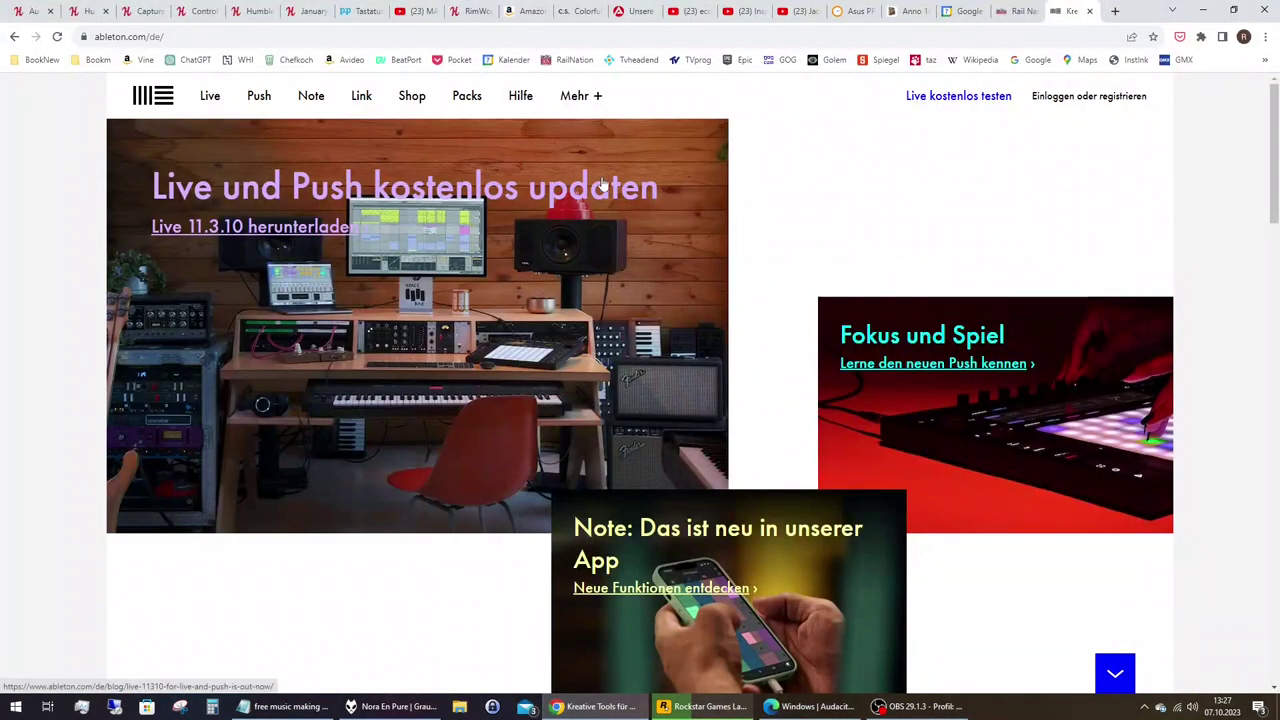
pyautogui.click(1203, 9)
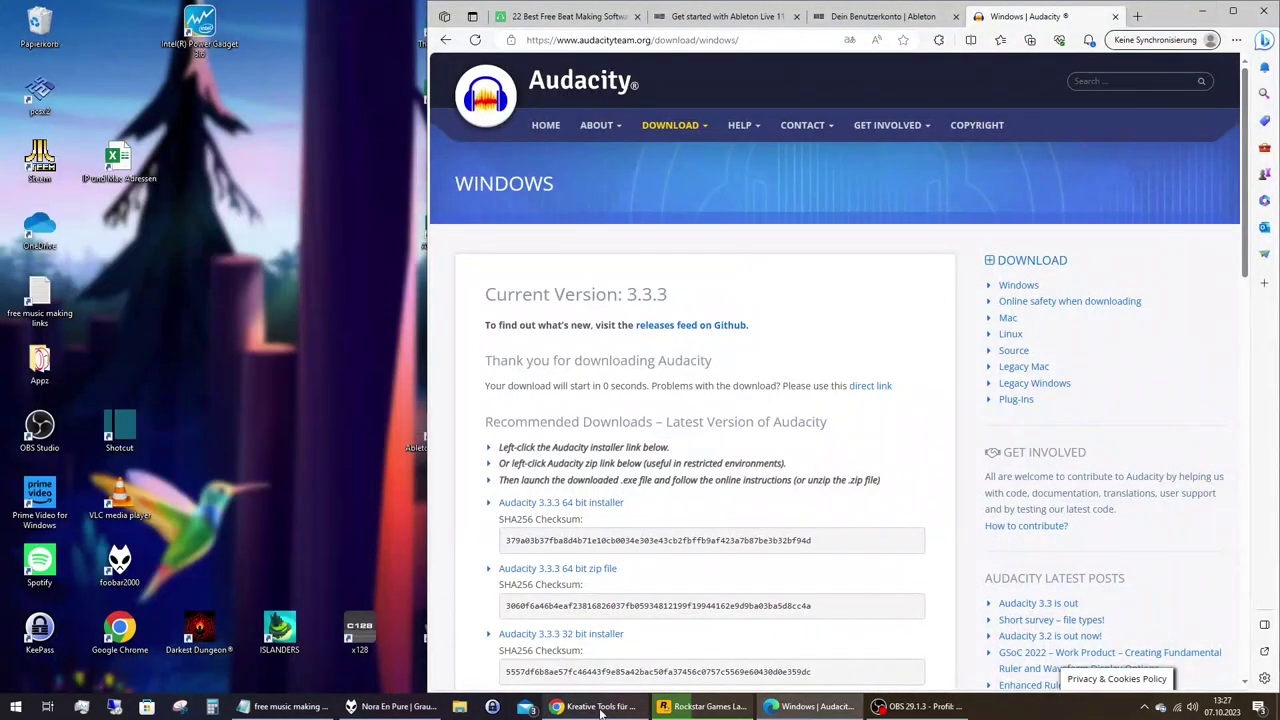
# Restore the links list, then close the Audacity download, Ableton account and 'Get started with Ableton Live 11' tabs.
pyautogui.click(298, 714)
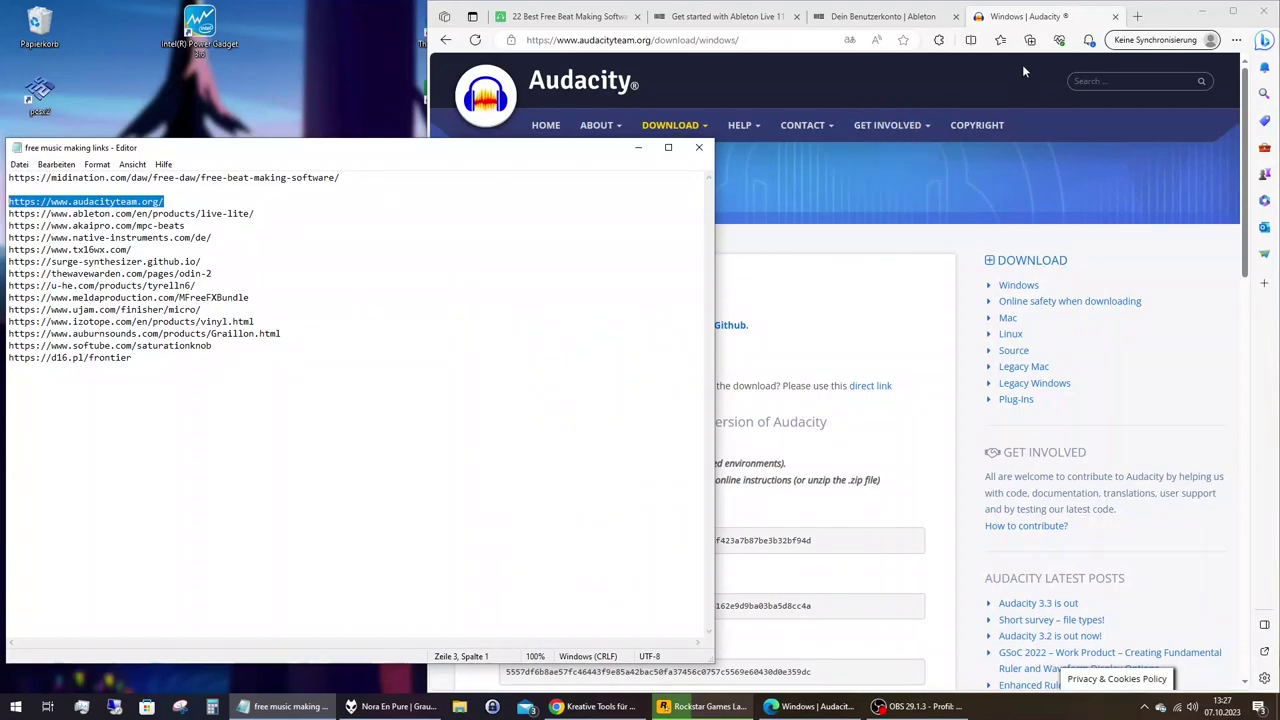
pyautogui.click(1115, 17)
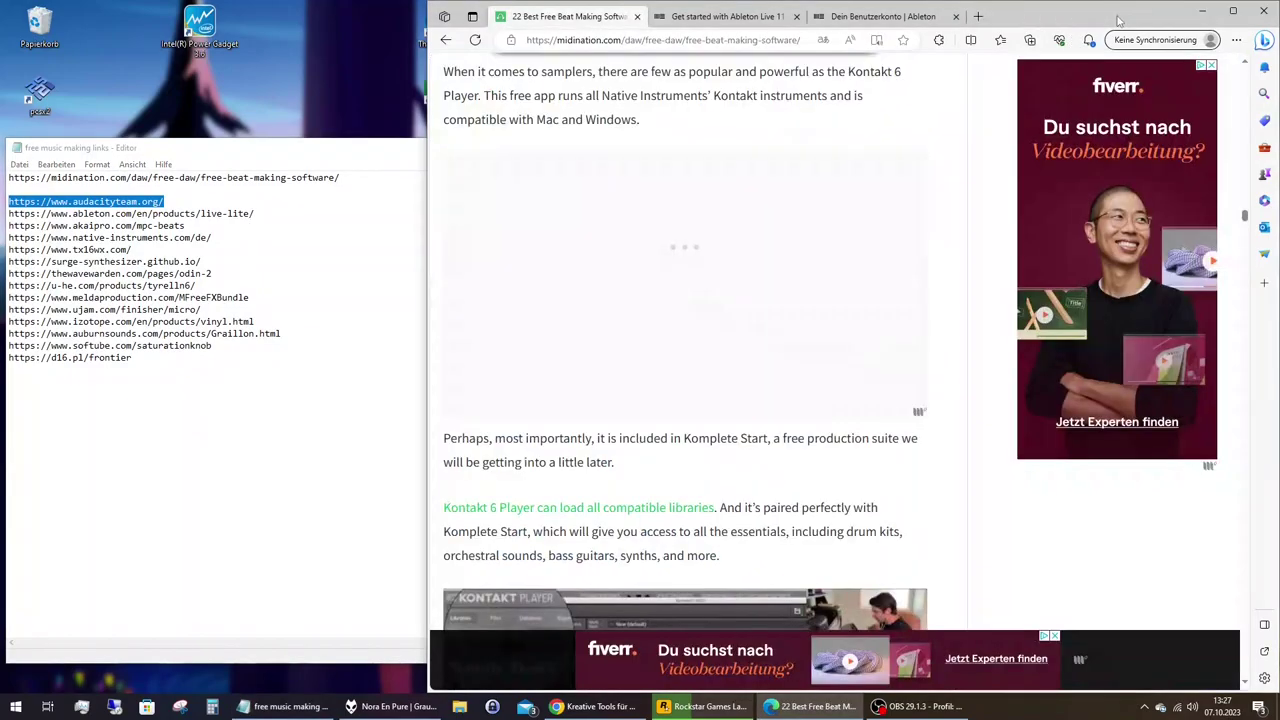
pyautogui.click(933, 18)
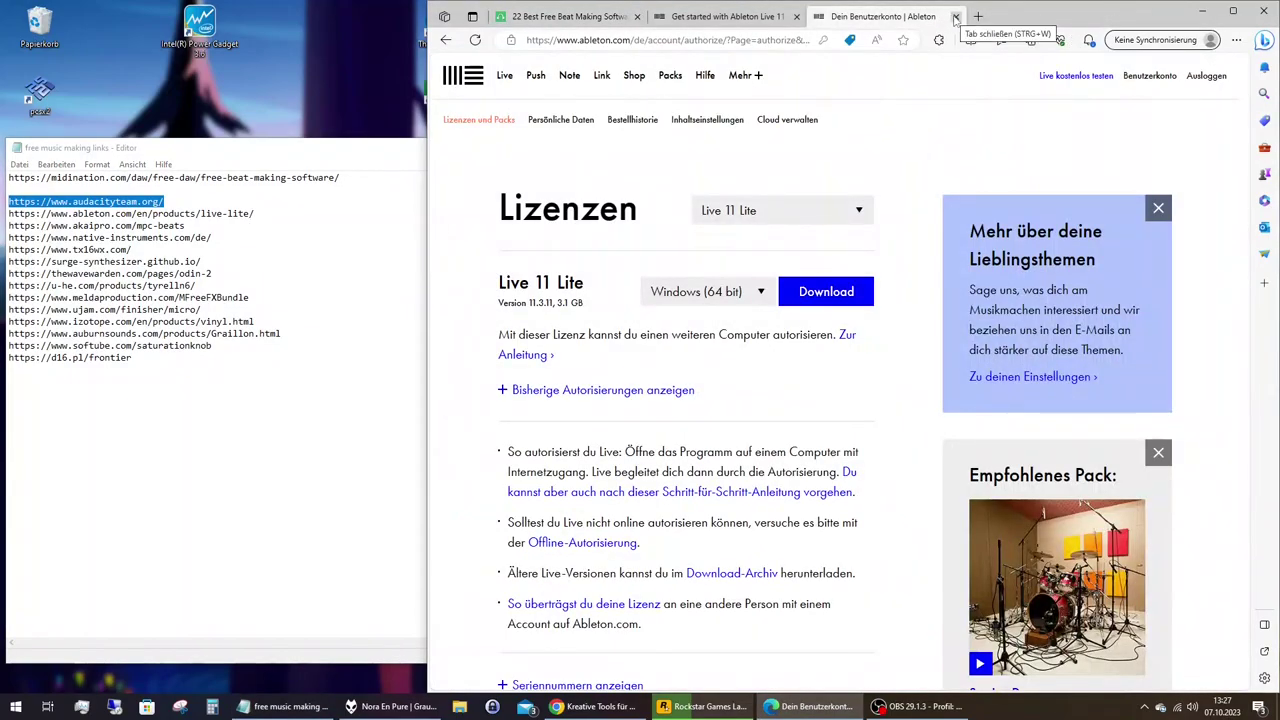
pyautogui.click(955, 17)
pyautogui.click(796, 17)
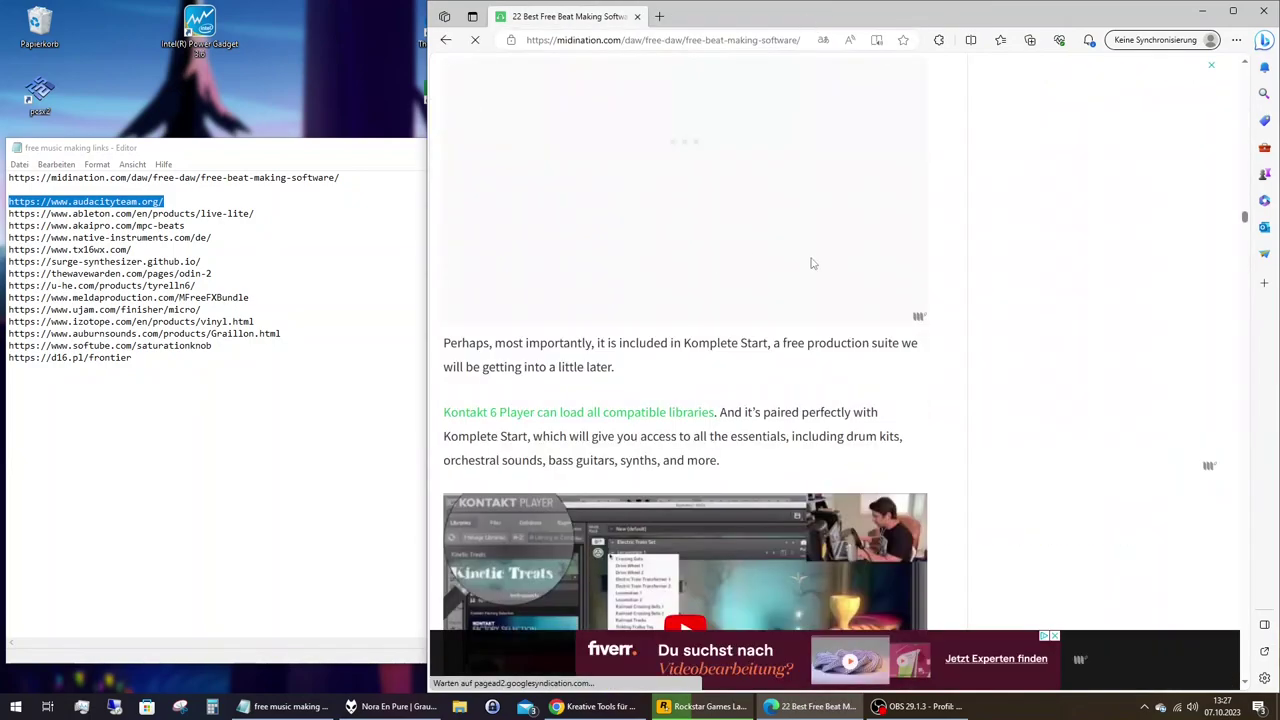
# Scroll the midination article past LMMS, Waveform and Live Lite to the Kontakt 6 Player section.
pyautogui.scroll(3, 812, 263)
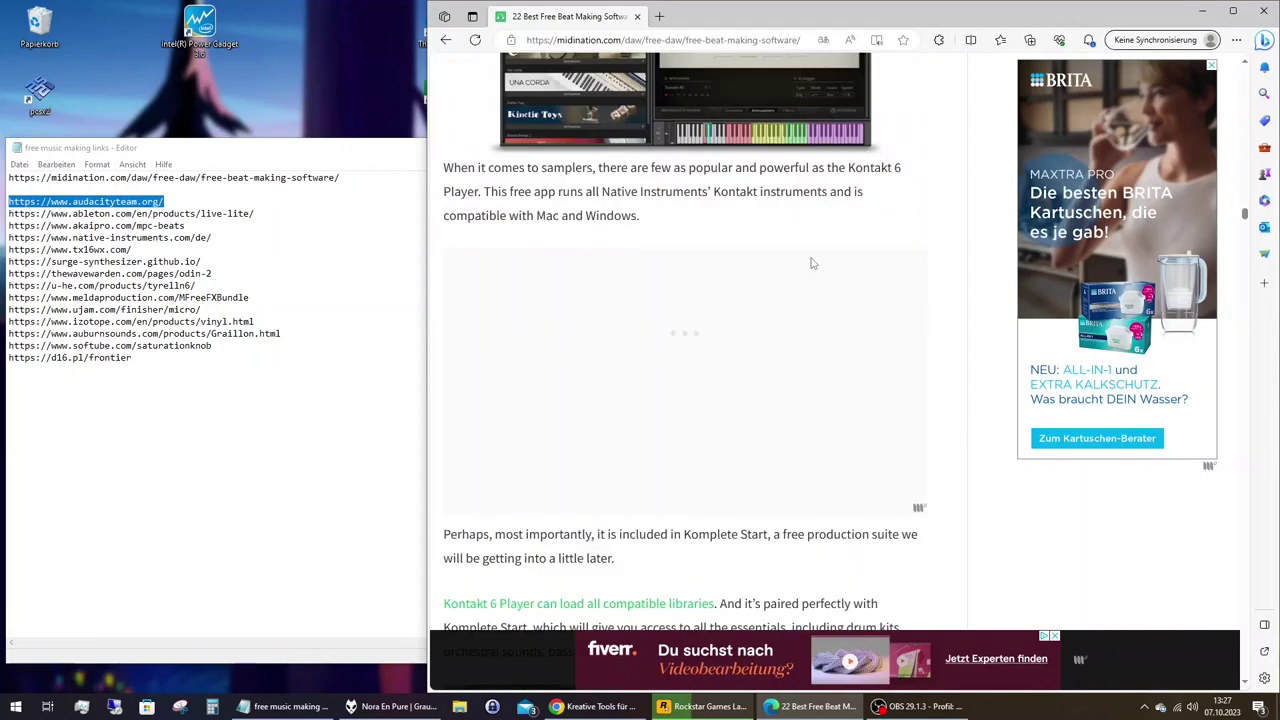
pyautogui.scroll(4, 812, 263)
pyautogui.scroll(2, 812, 263)
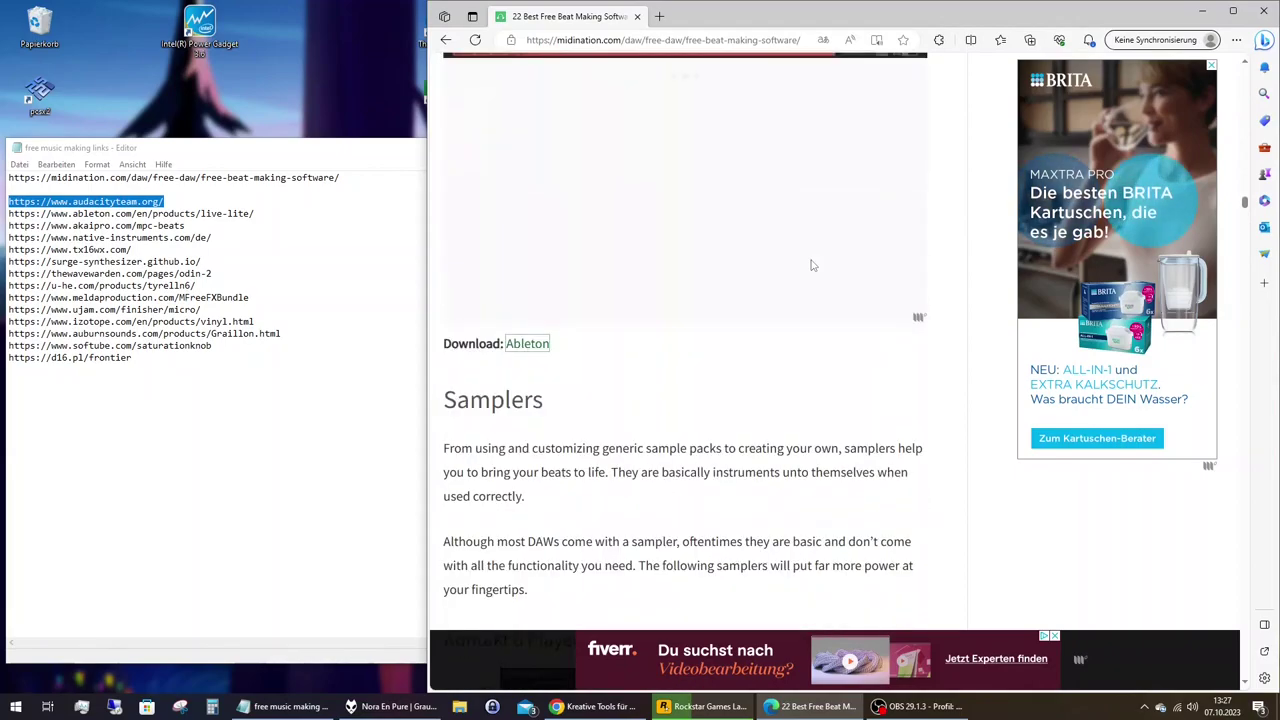
pyautogui.scroll(8, 812, 265)
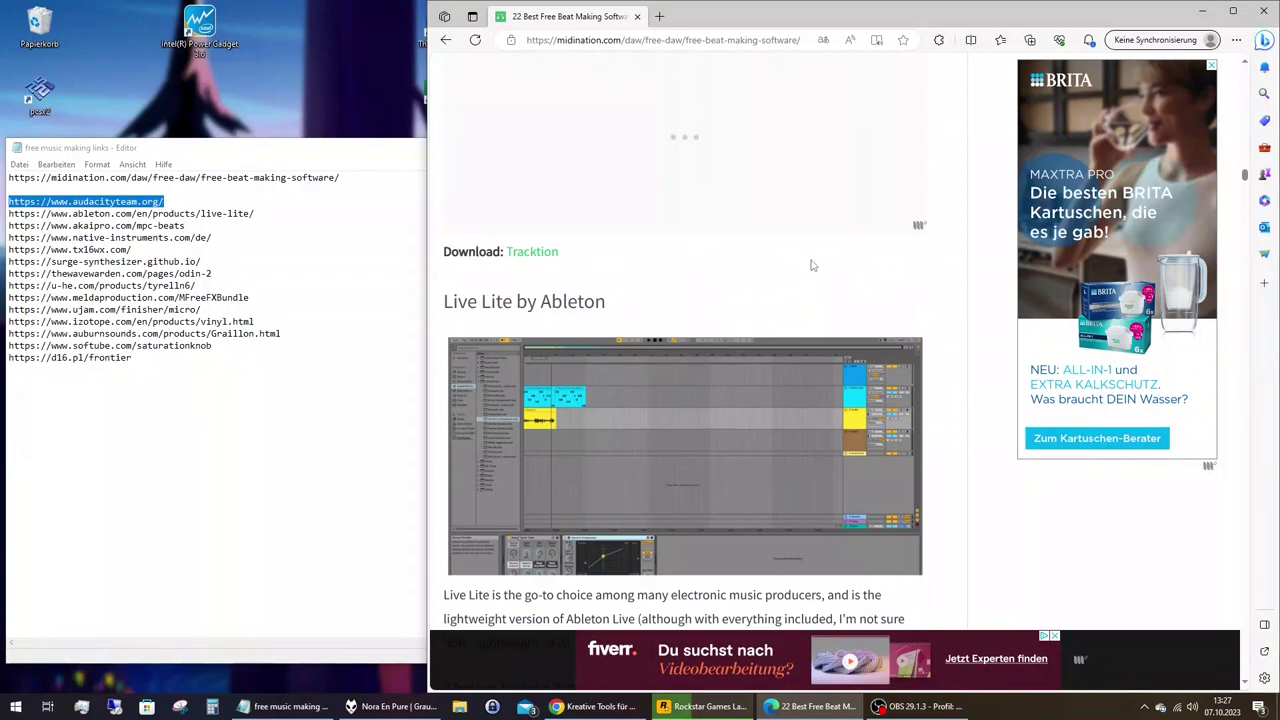
pyautogui.scroll(10, 812, 265)
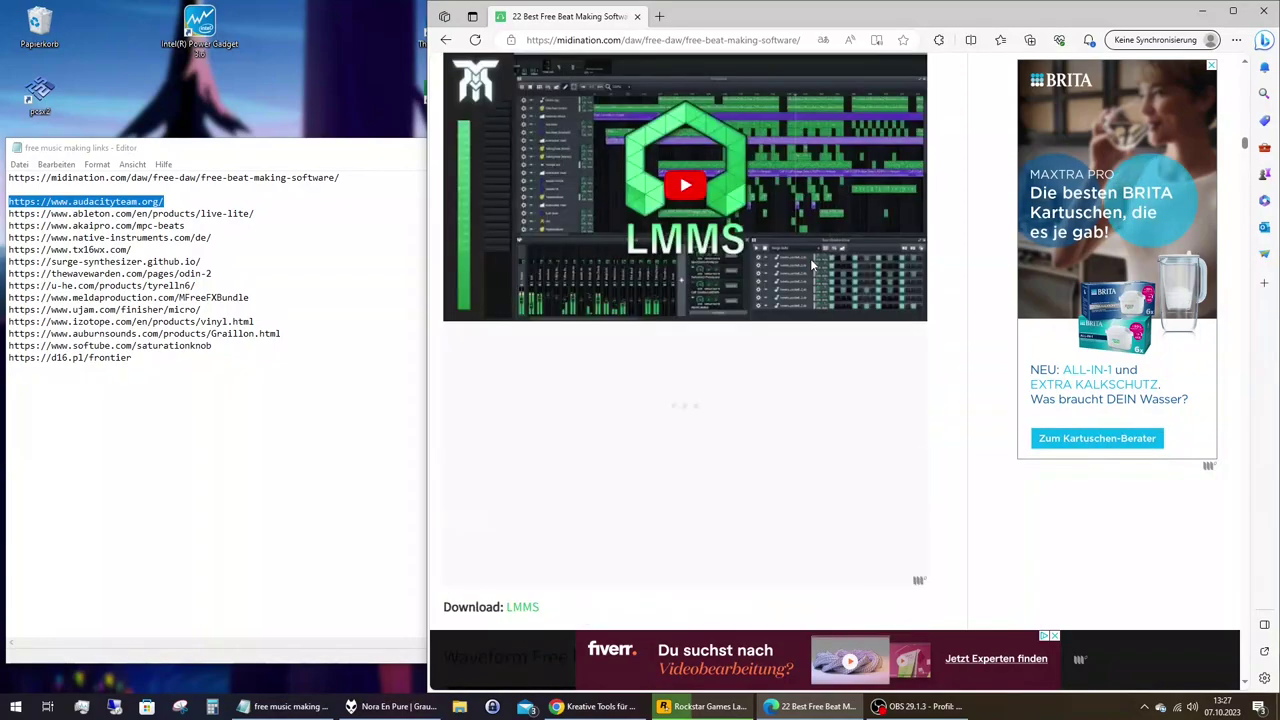
pyautogui.scroll(5, 812, 265)
pyautogui.scroll(5, 812, 265)
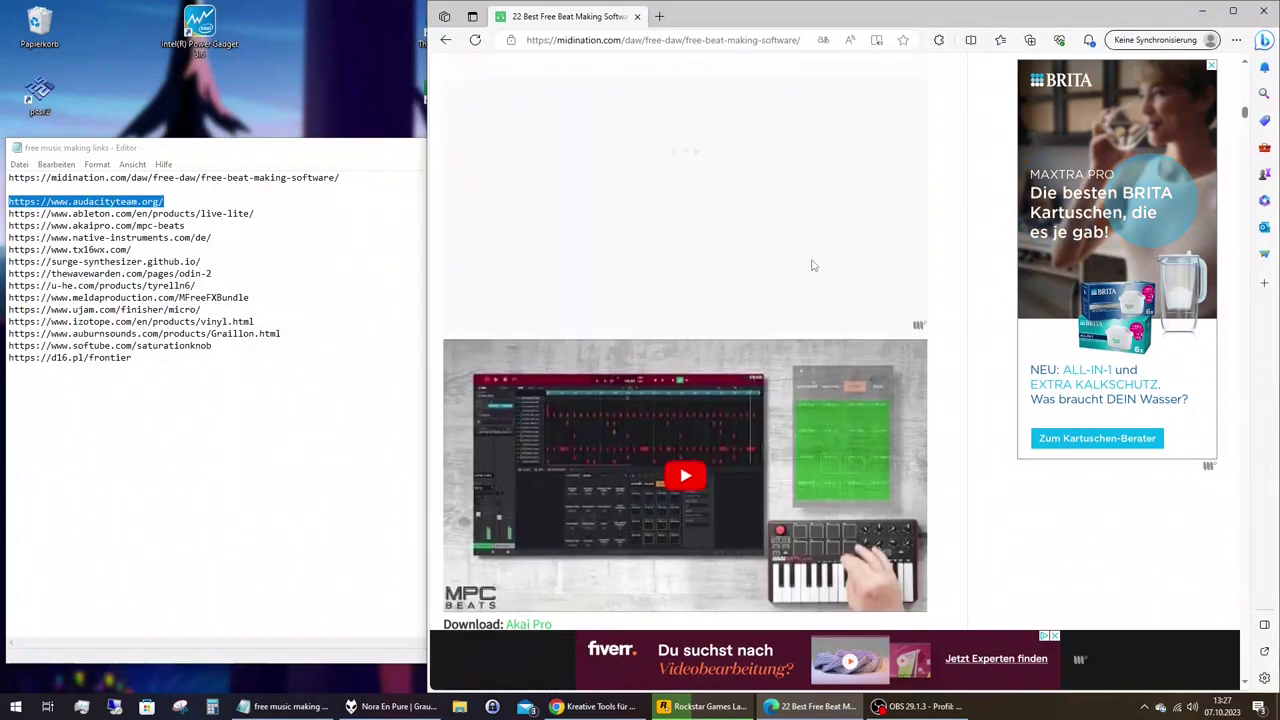
pyautogui.scroll(-6, 812, 265)
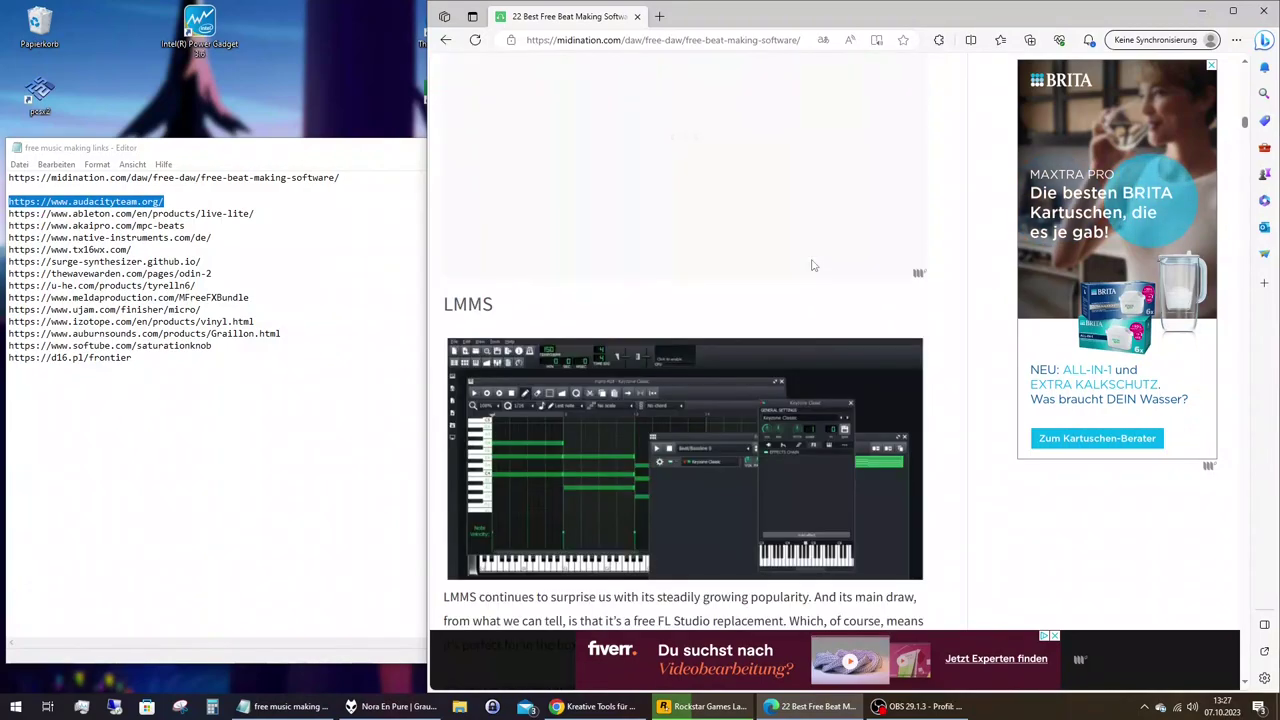
pyautogui.scroll(-5, 812, 265)
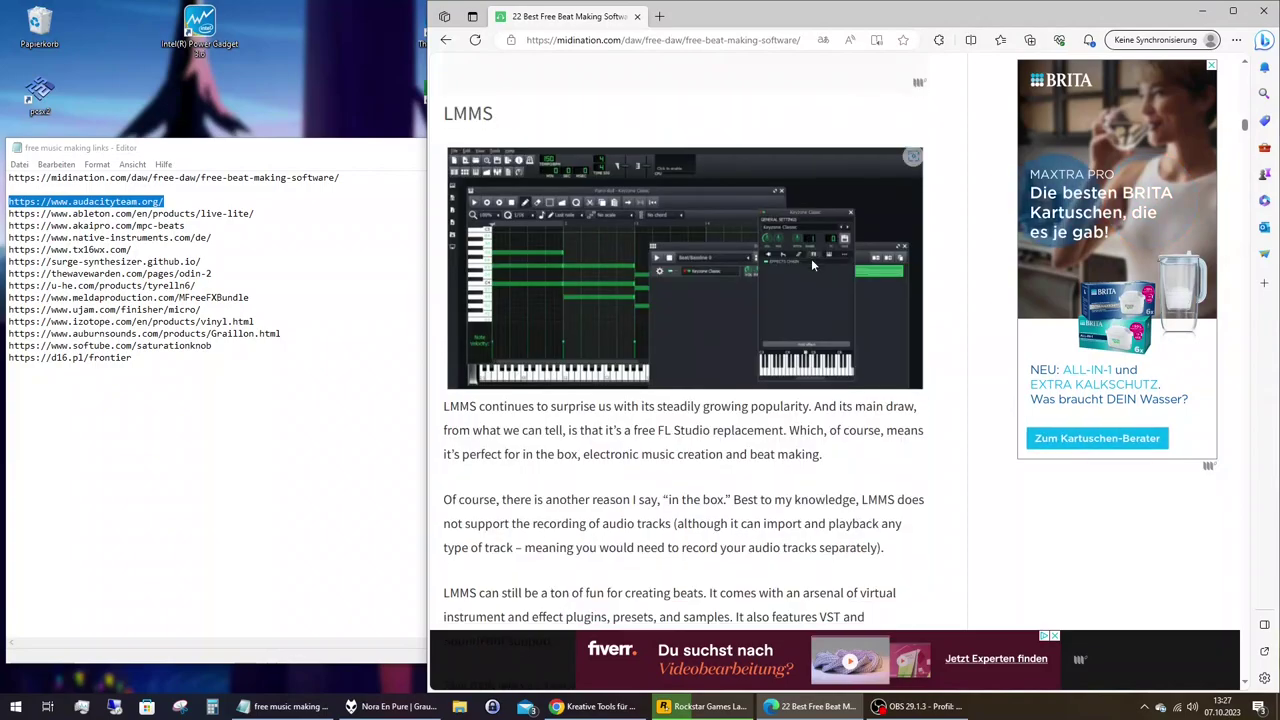
pyautogui.scroll(-2, 812, 265)
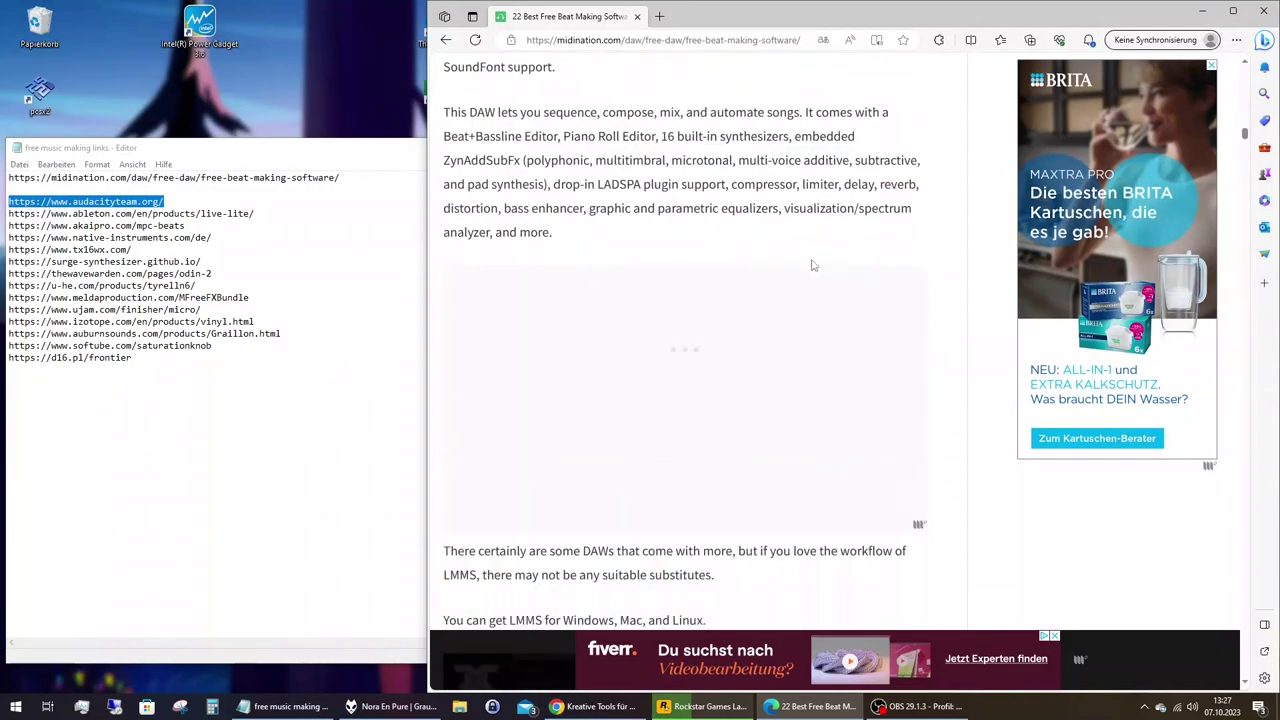
pyautogui.scroll(-6, 812, 265)
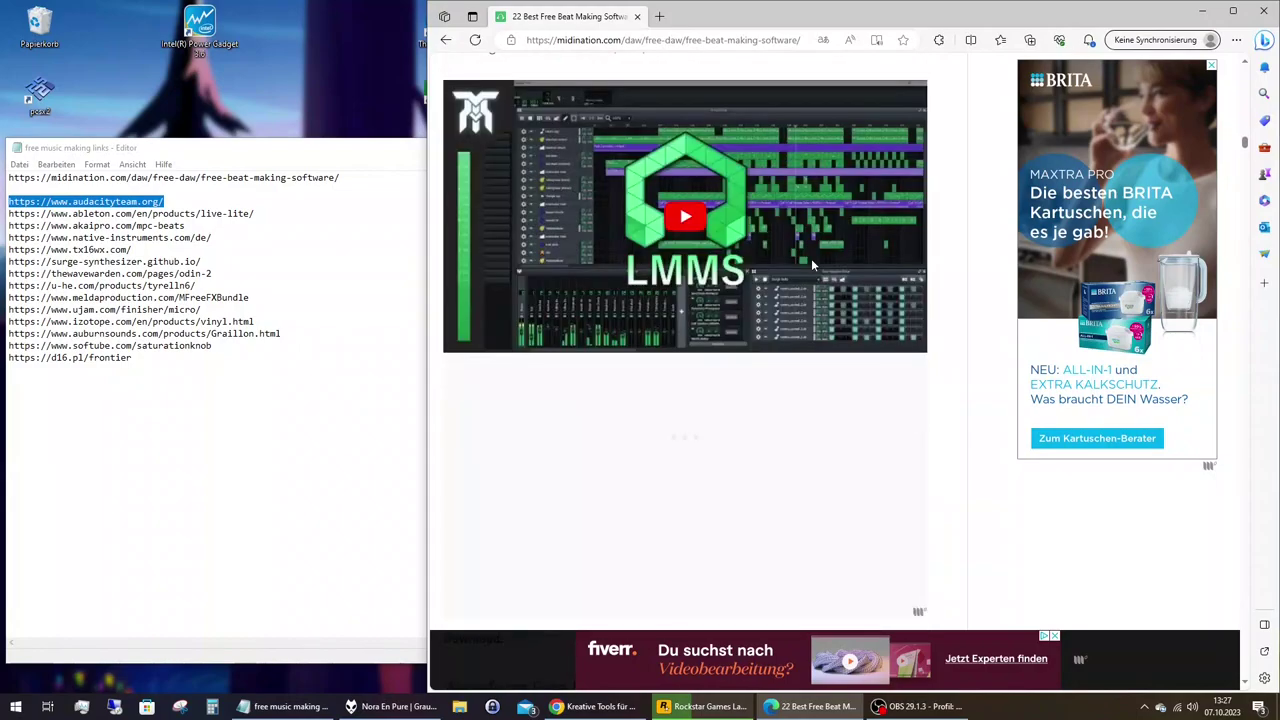
pyautogui.scroll(-10, 812, 265)
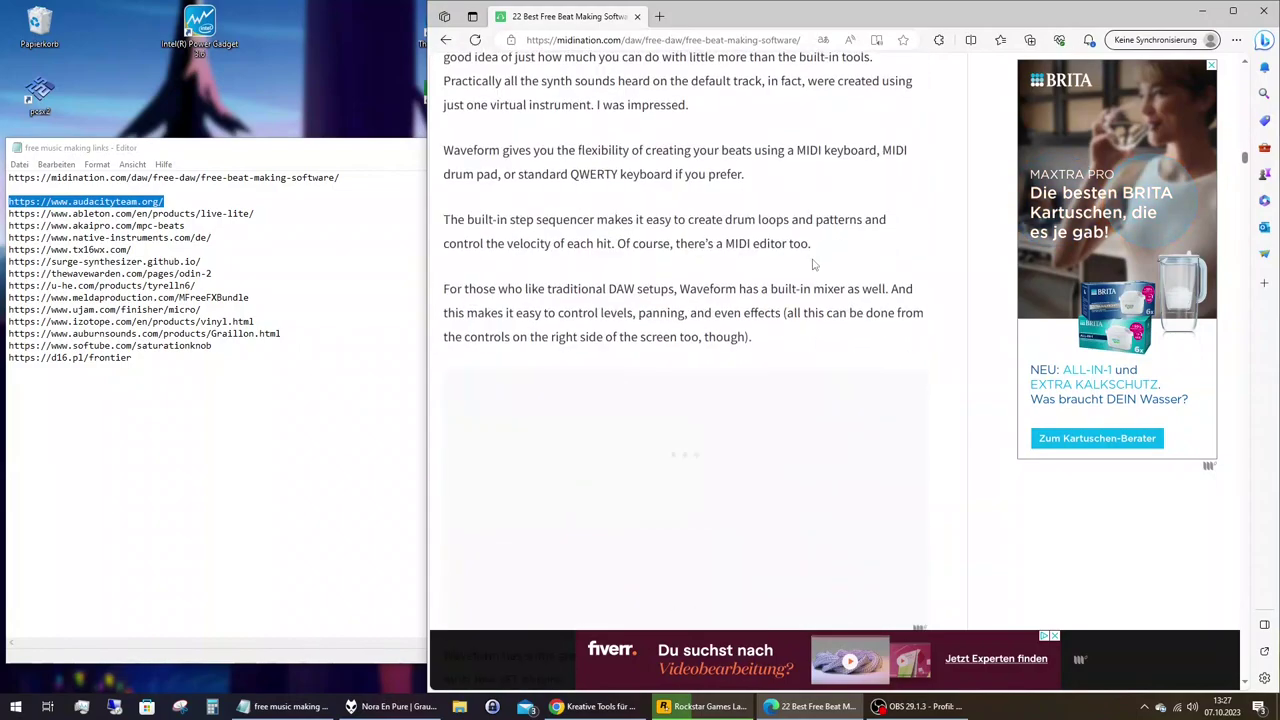
pyautogui.scroll(-5, 812, 265)
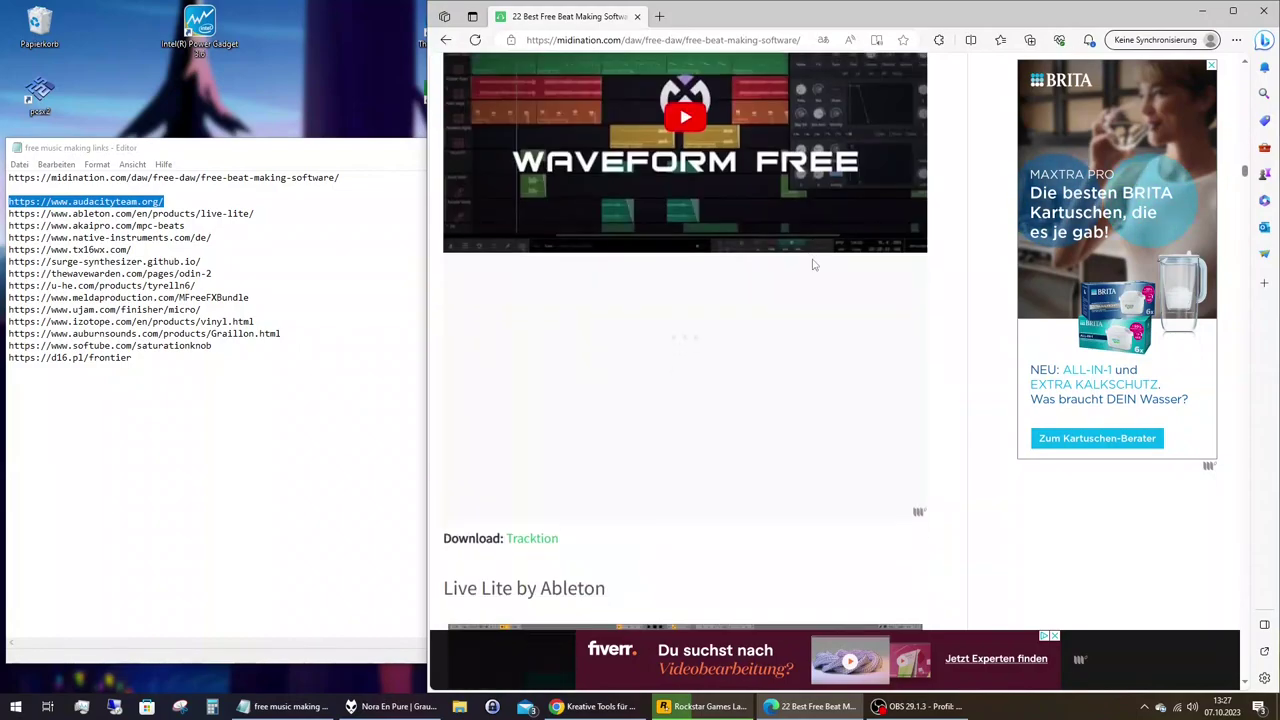
pyautogui.scroll(-4, 813, 265)
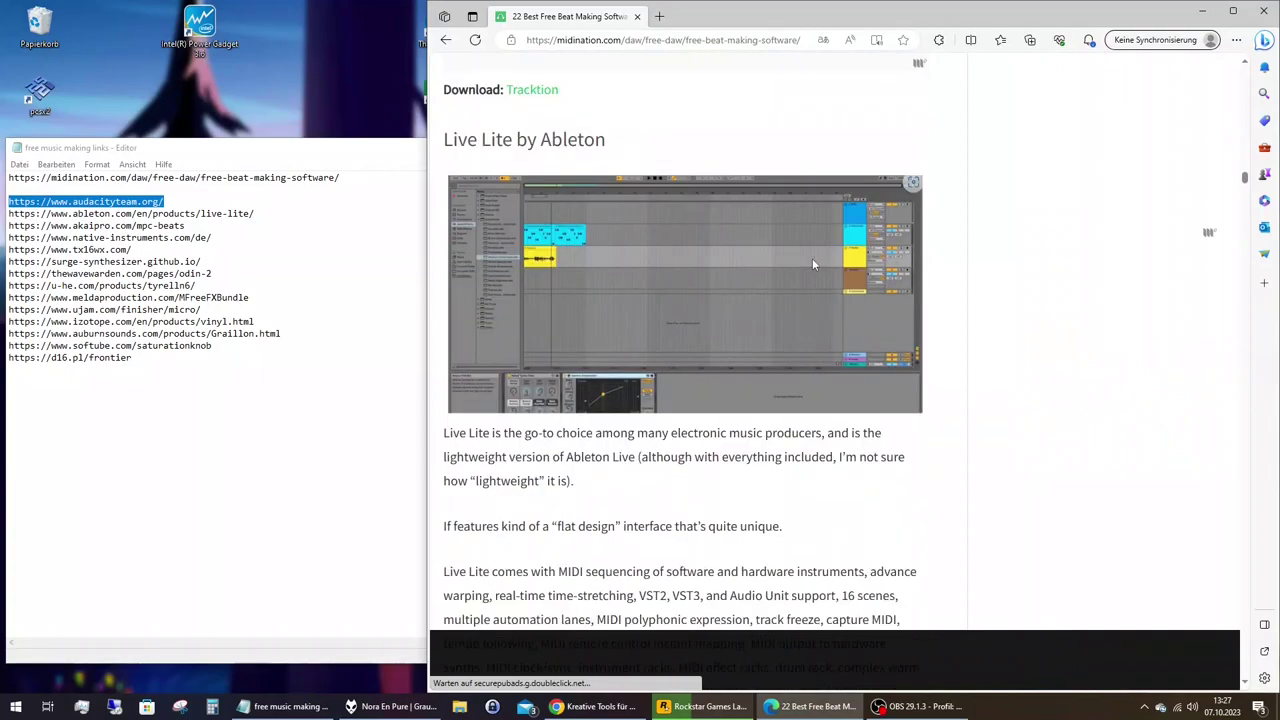
pyautogui.scroll(-10, 812, 258)
pyautogui.scroll(-3, 813, 264)
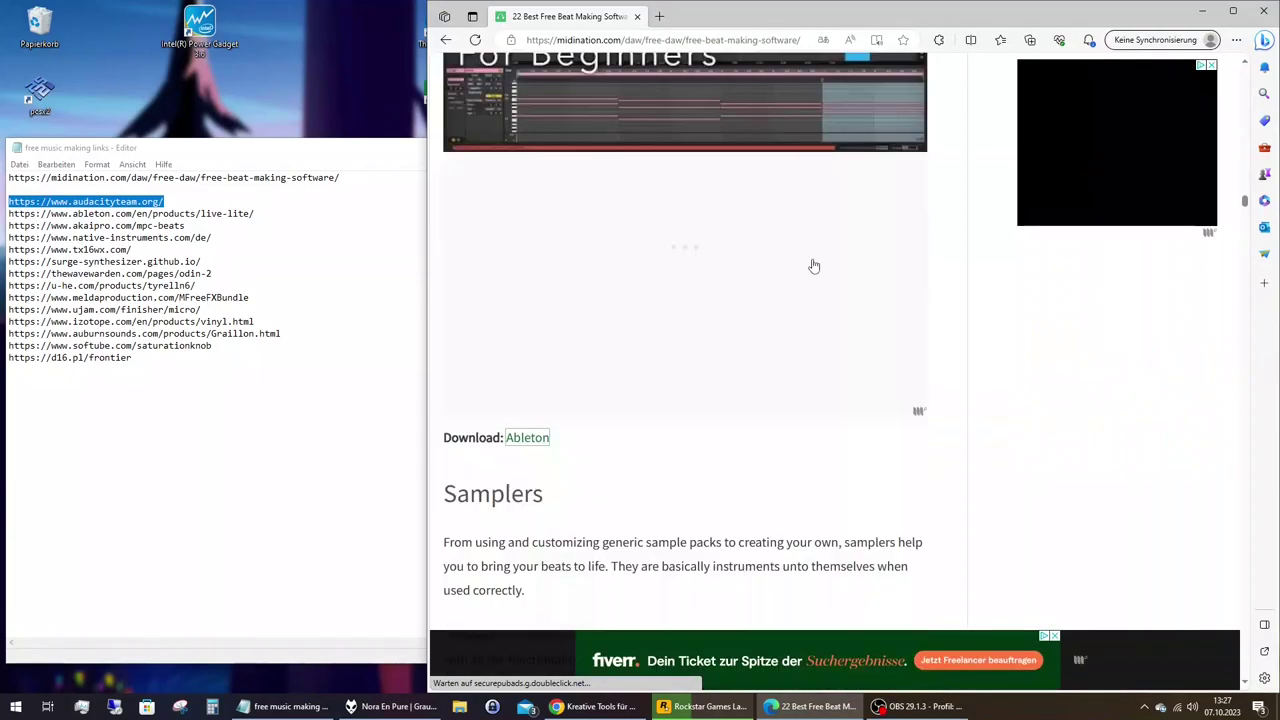
pyautogui.scroll(-4, 813, 265)
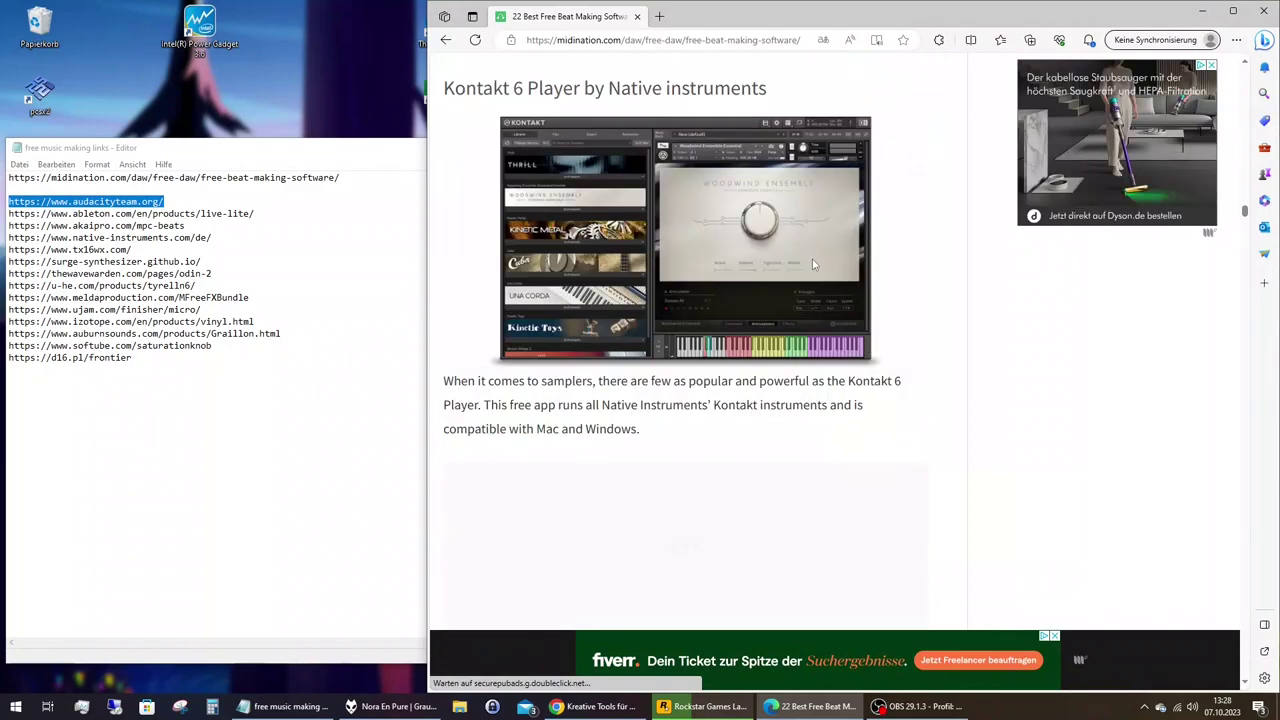
pyautogui.scroll(-2, 813, 265)
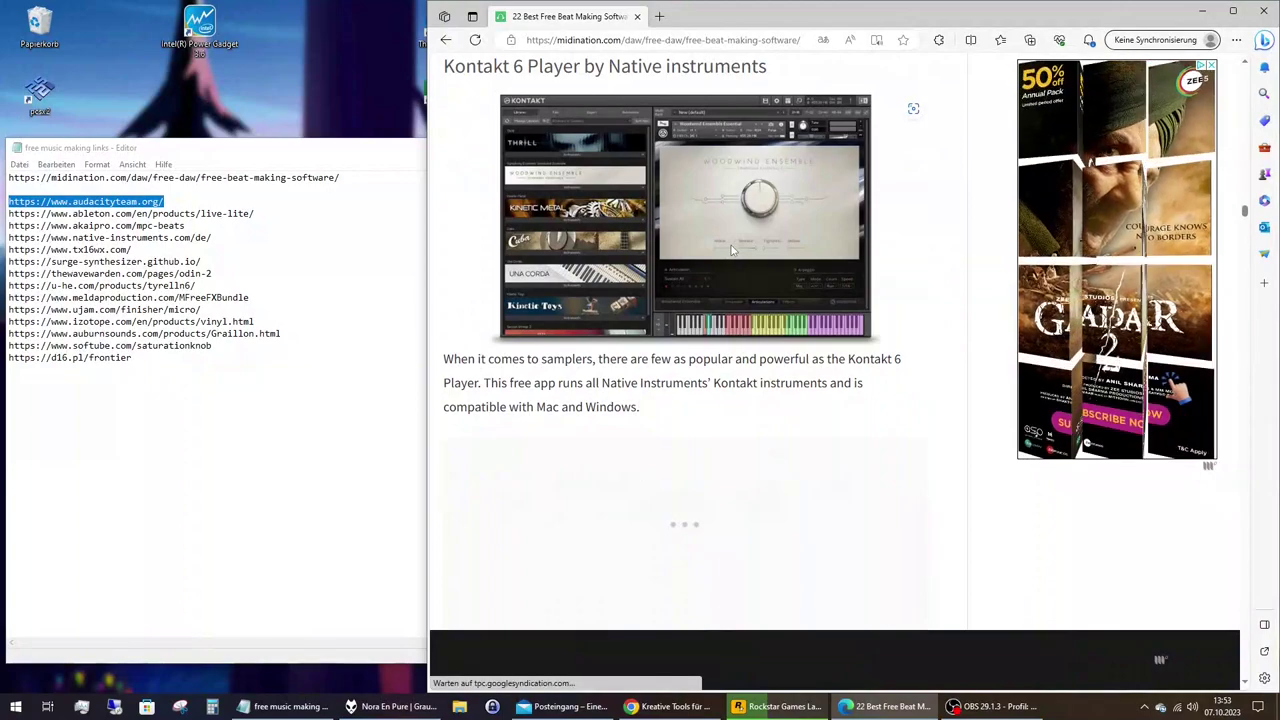
pyautogui.scroll(-2, 731, 250)
pyautogui.scroll(-4, 731, 250)
# Open the 'compatible libraries' Kontakt article in a new tab, skim it, then return to the beat-making article.
pyautogui.rightClick(638, 224)
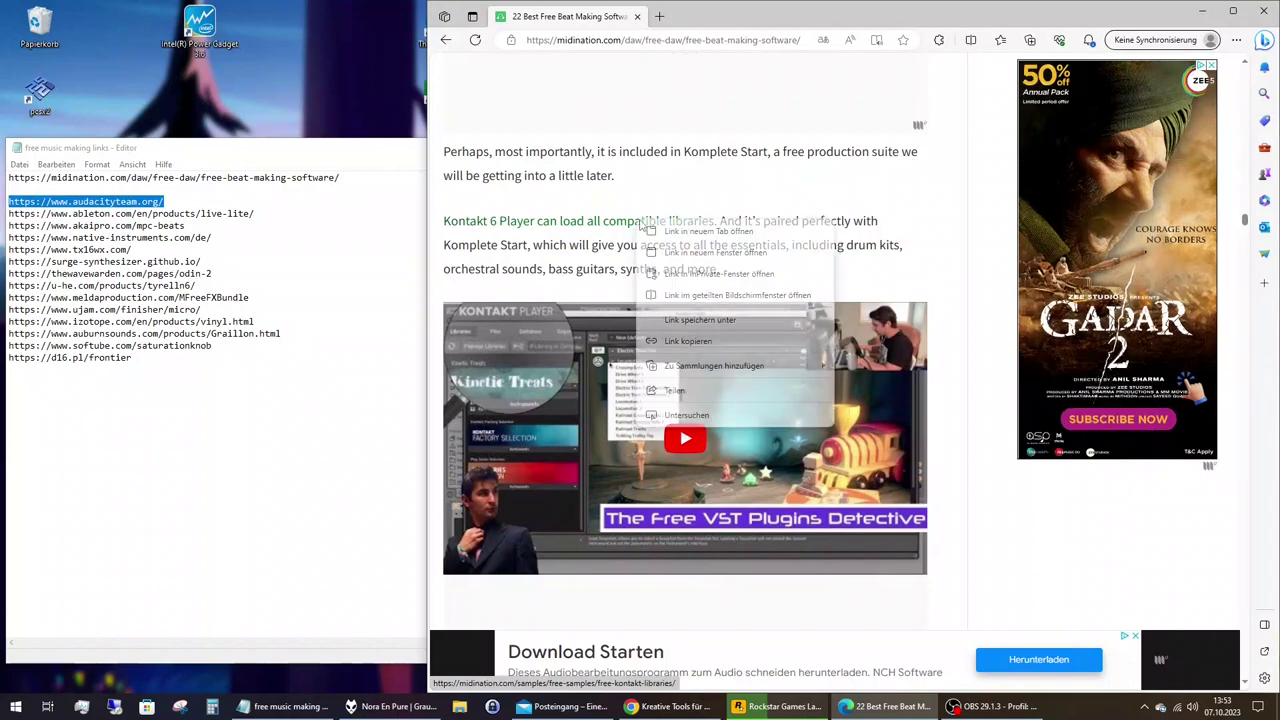
pyautogui.click(668, 233)
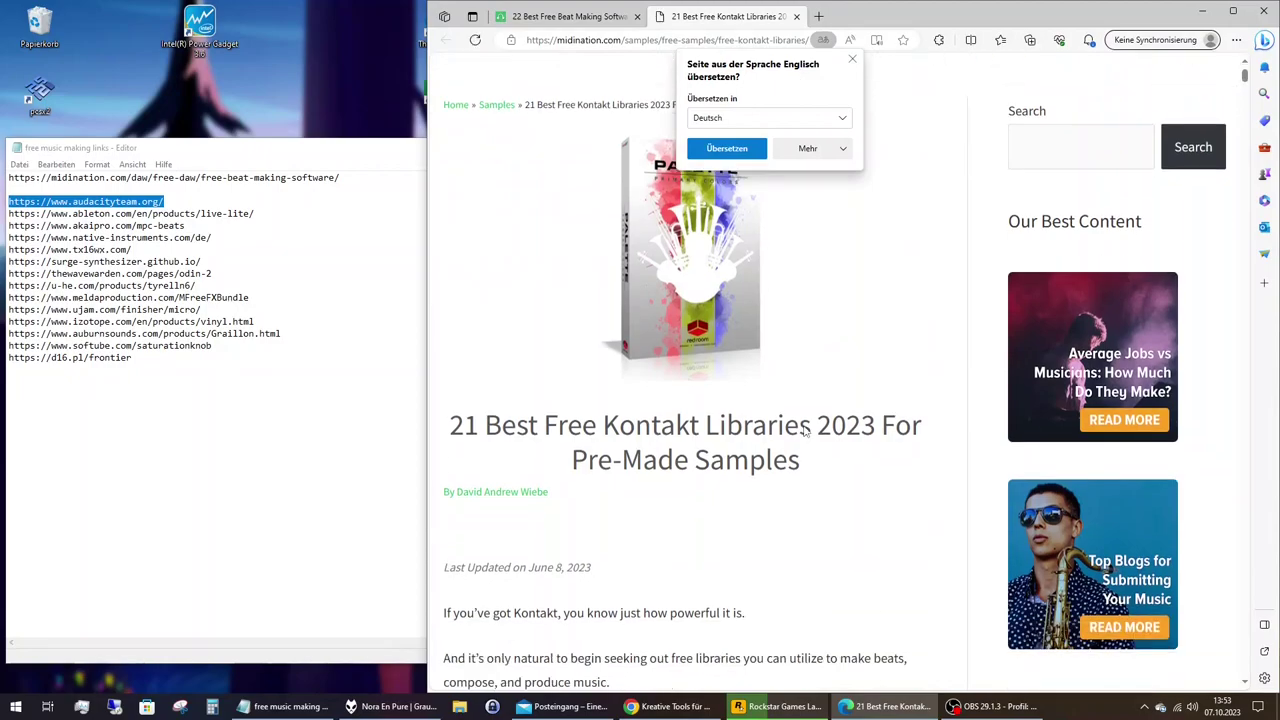
pyautogui.scroll(-5, 805, 430)
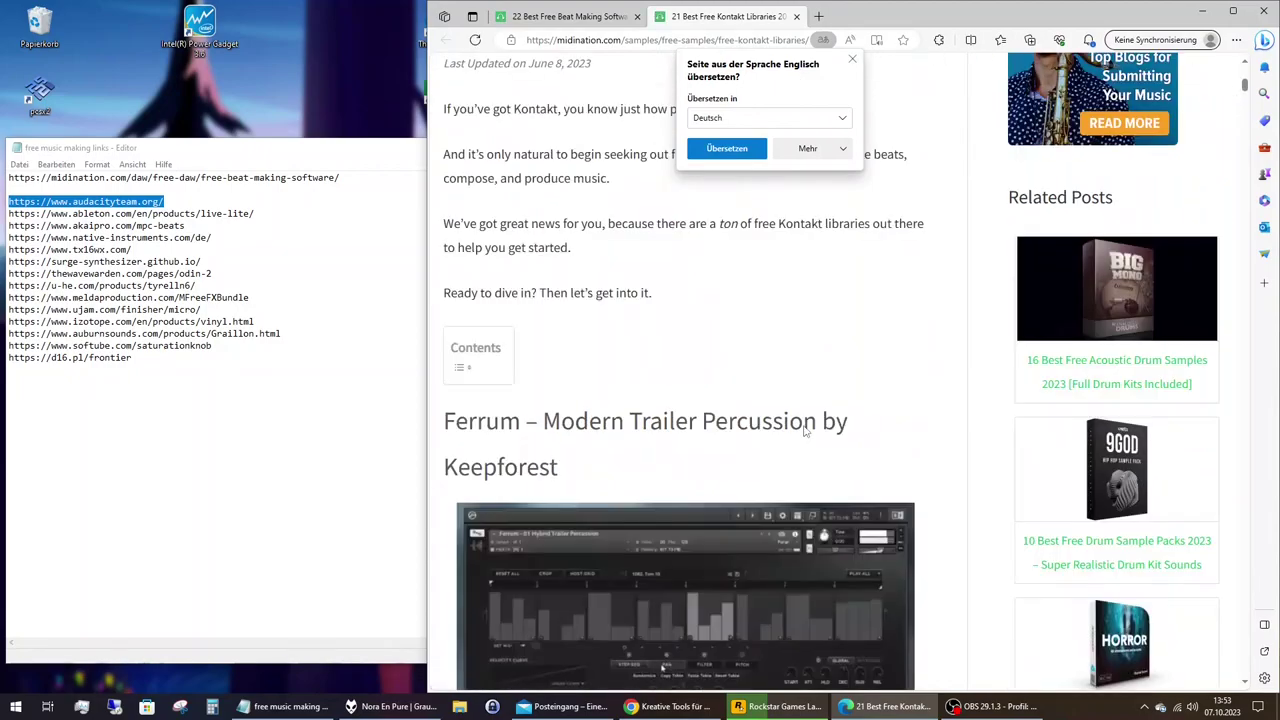
pyautogui.scroll(-6, 805, 430)
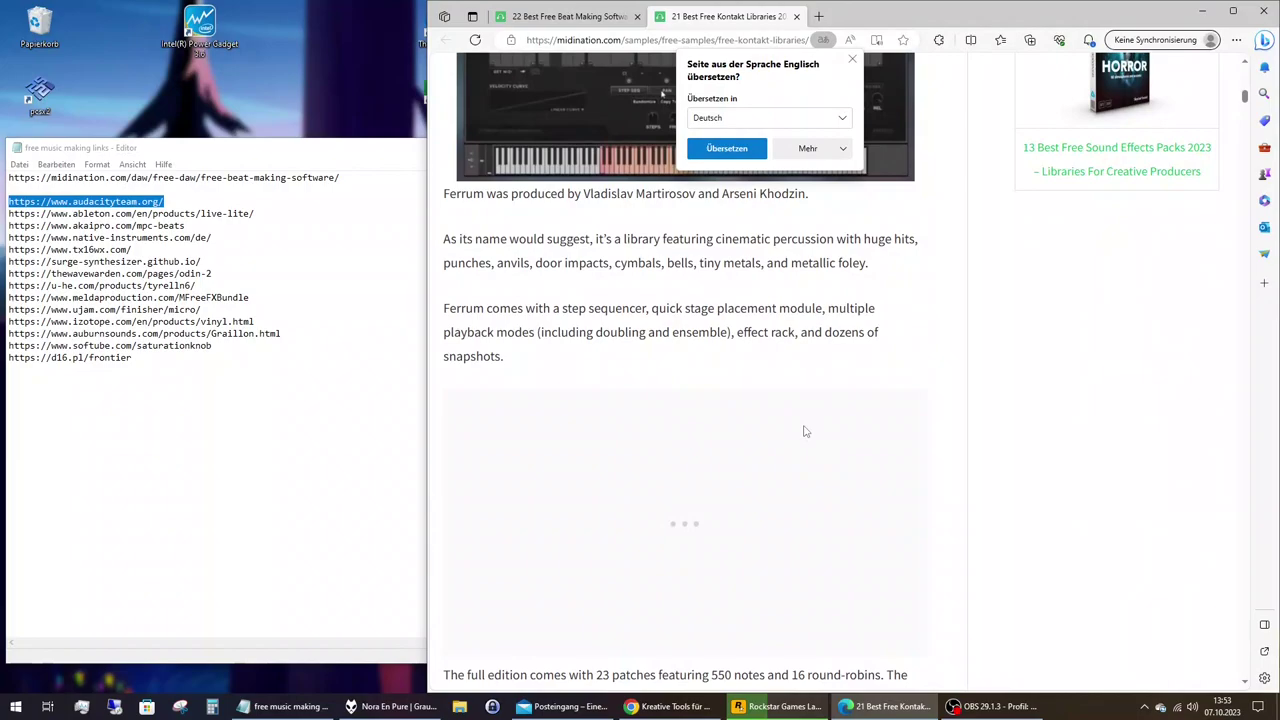
pyautogui.scroll(-6, 805, 430)
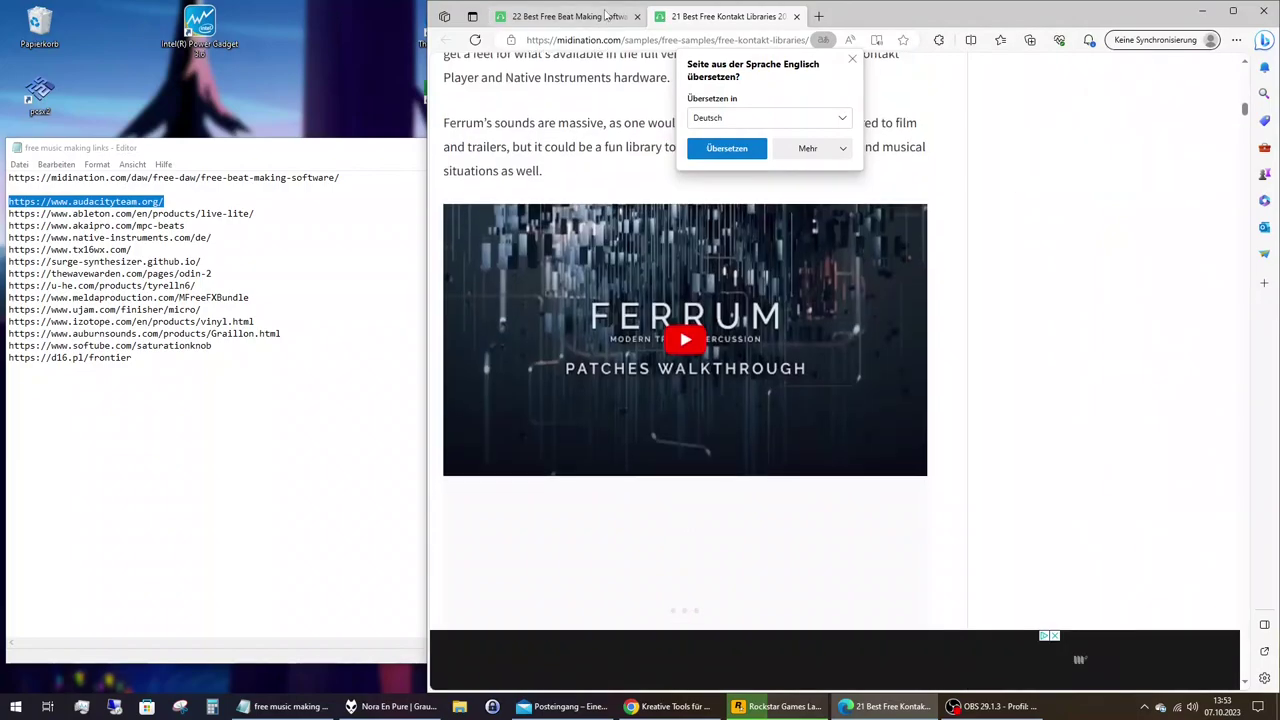
pyautogui.click(605, 16)
pyautogui.scroll(-1, 600, 298)
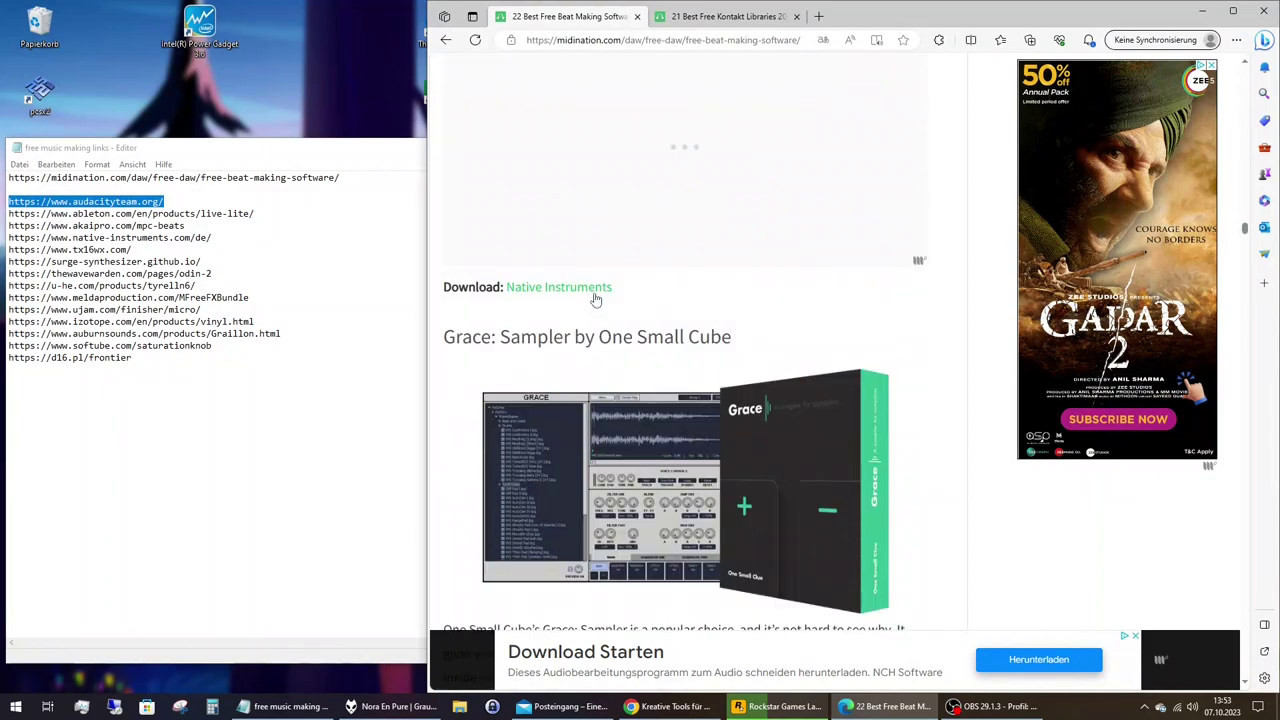
# Open Native Instruments' Kontakt 7 Player download page, accept all cookies, and go to GET KOMPLETE START.
pyautogui.click(594, 296)
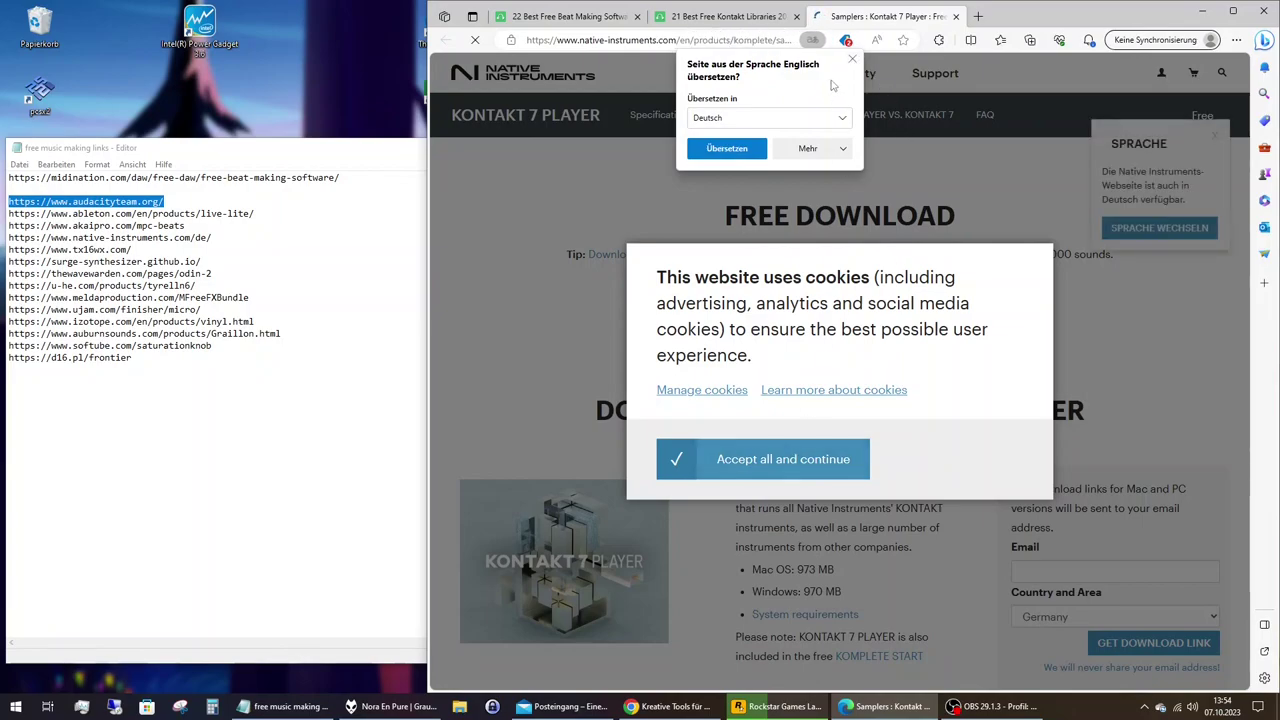
pyautogui.click(793, 456)
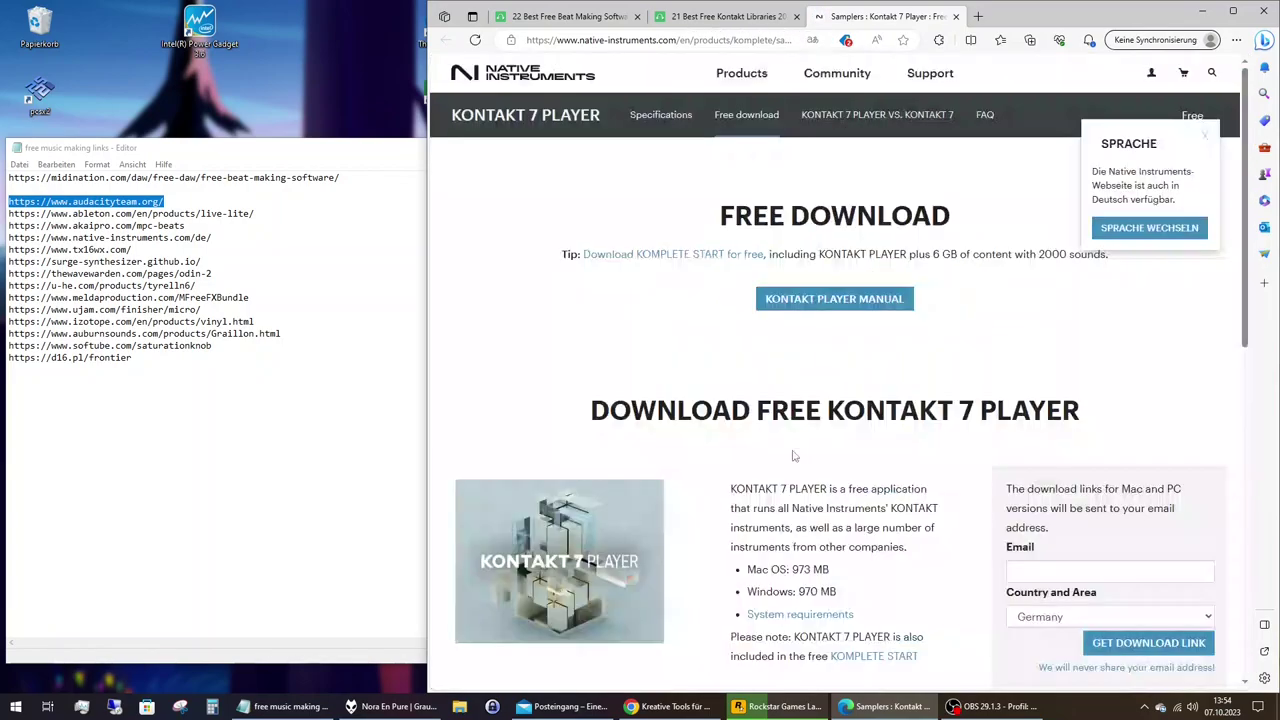
pyautogui.scroll(-2, 850, 430)
pyautogui.scroll(2, 920, 405)
pyautogui.scroll(-4, 937, 397)
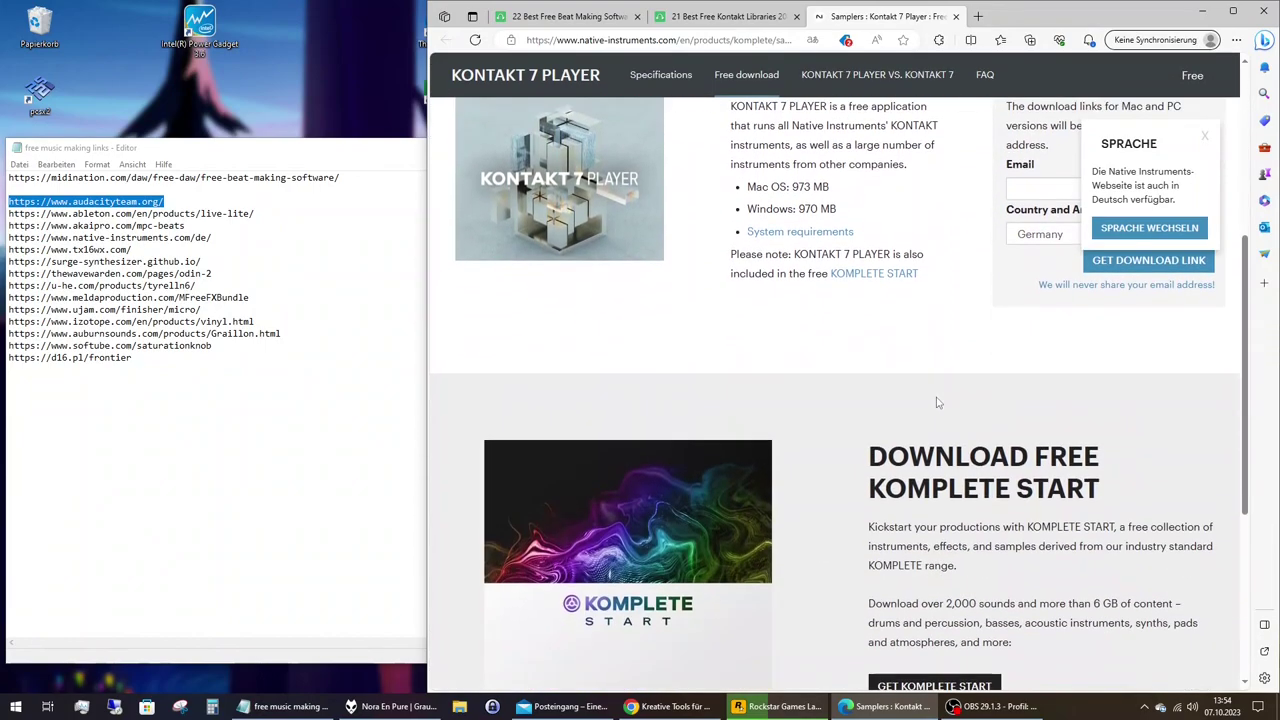
pyautogui.scroll(-2, 937, 402)
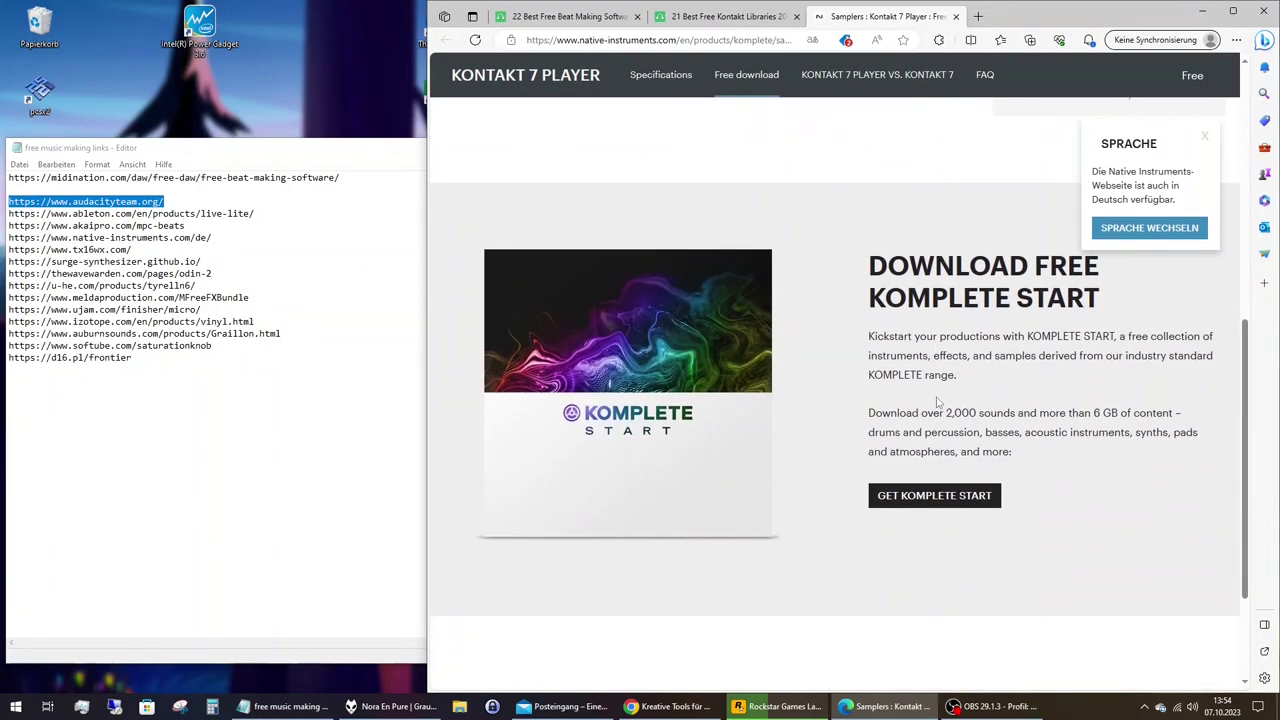
pyautogui.scroll(3, 937, 402)
pyautogui.scroll(-4, 937, 403)
pyautogui.click(934, 399)
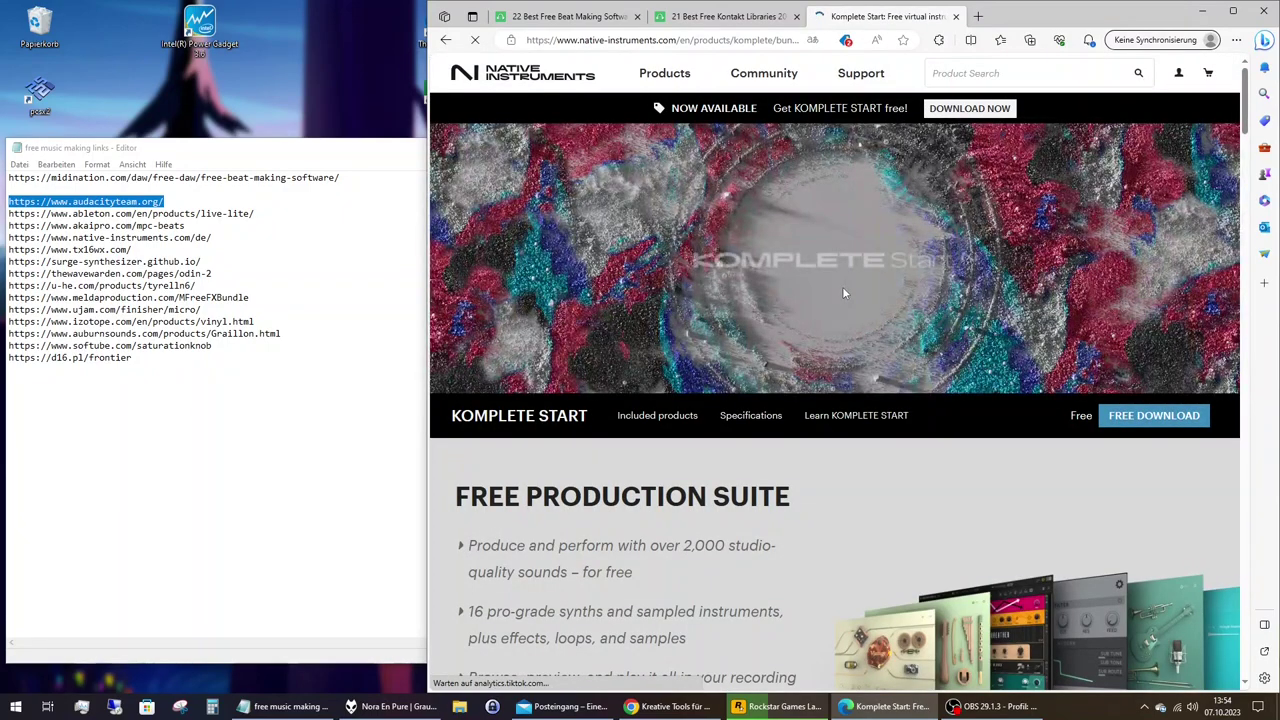
# Dismiss the Sprache language popup and start the FREE DOWNLOAD of Komplete Start.
pyautogui.scroll(-2, 843, 286)
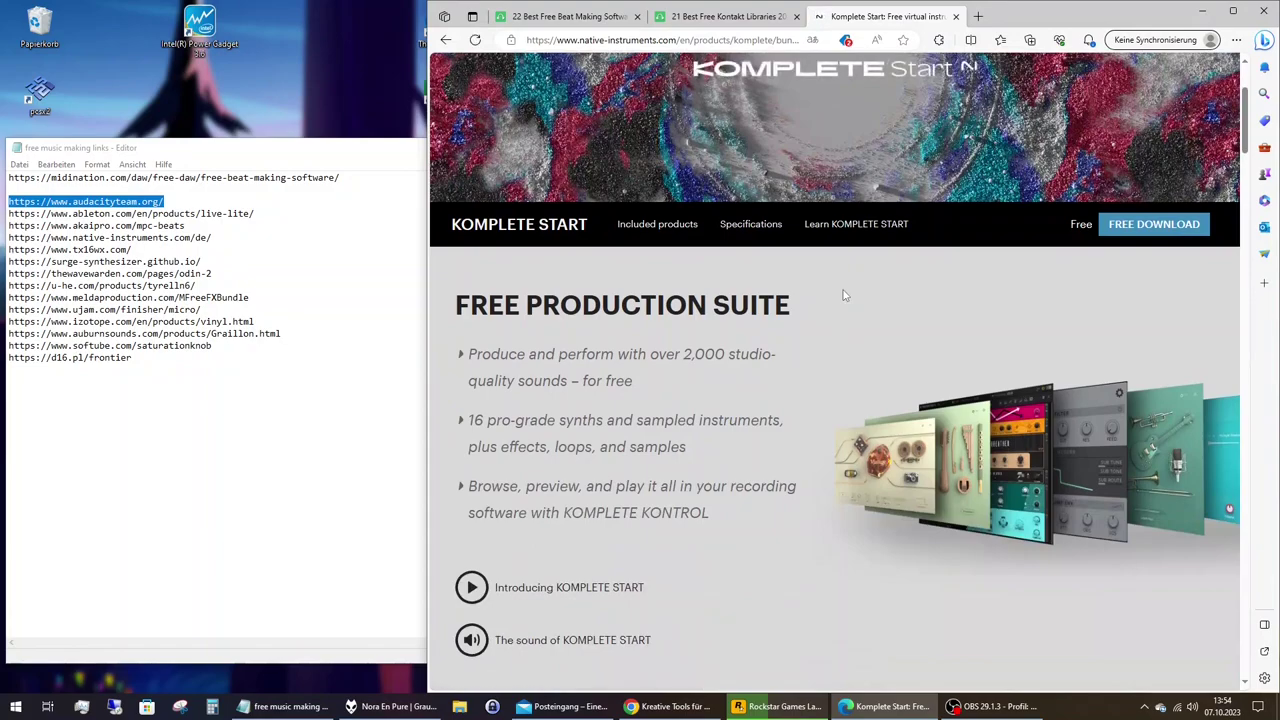
pyautogui.scroll(-3, 842, 300)
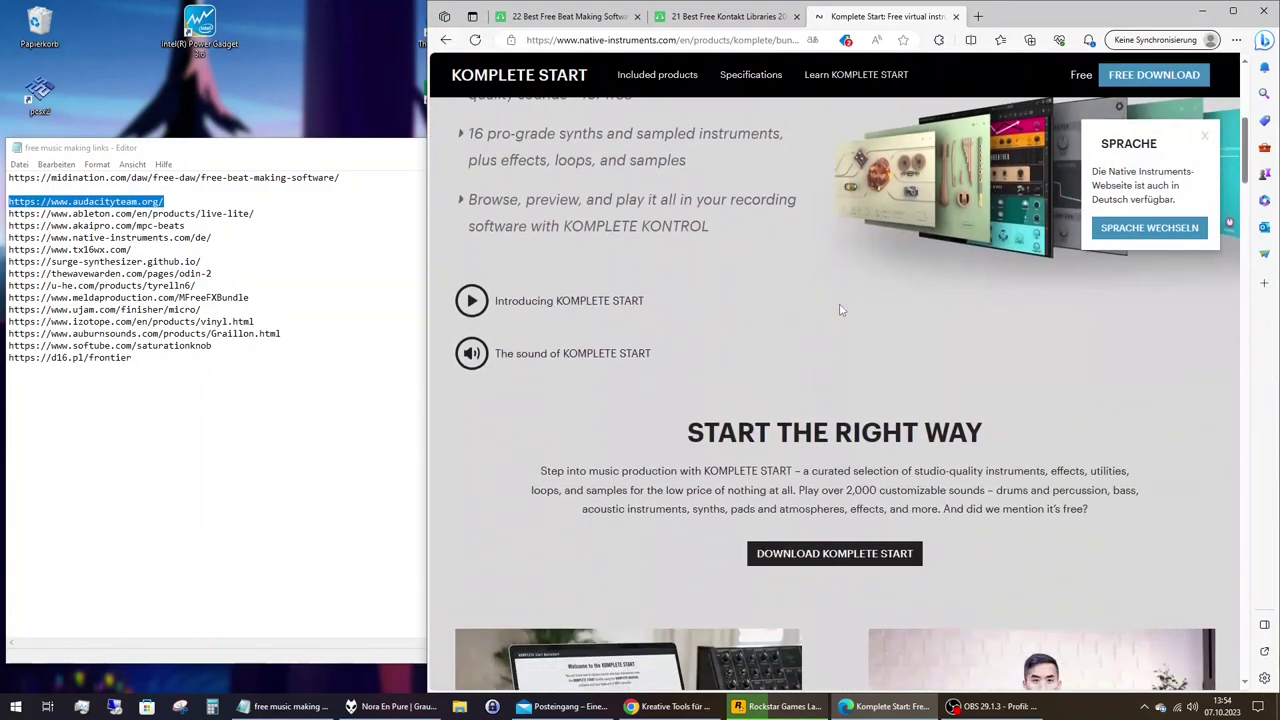
pyautogui.scroll(-2, 840, 310)
pyautogui.scroll(5, 860, 300)
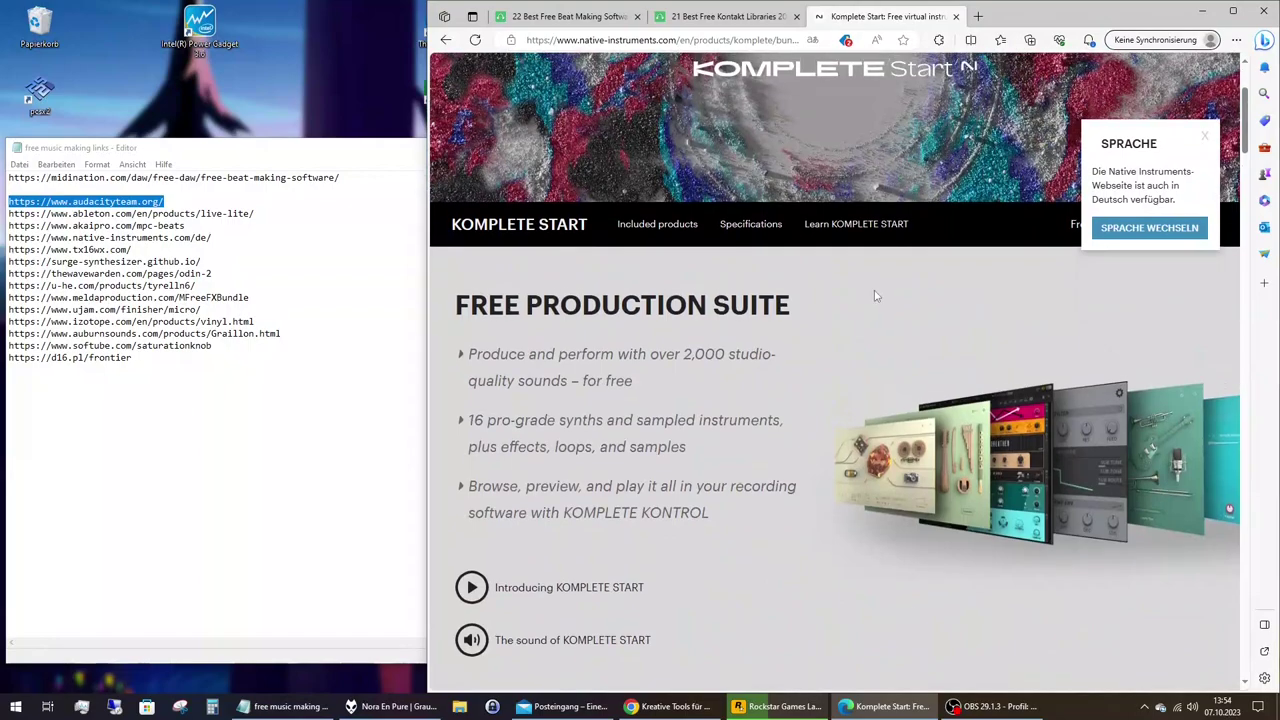
pyautogui.click(1205, 135)
pyautogui.click(1152, 224)
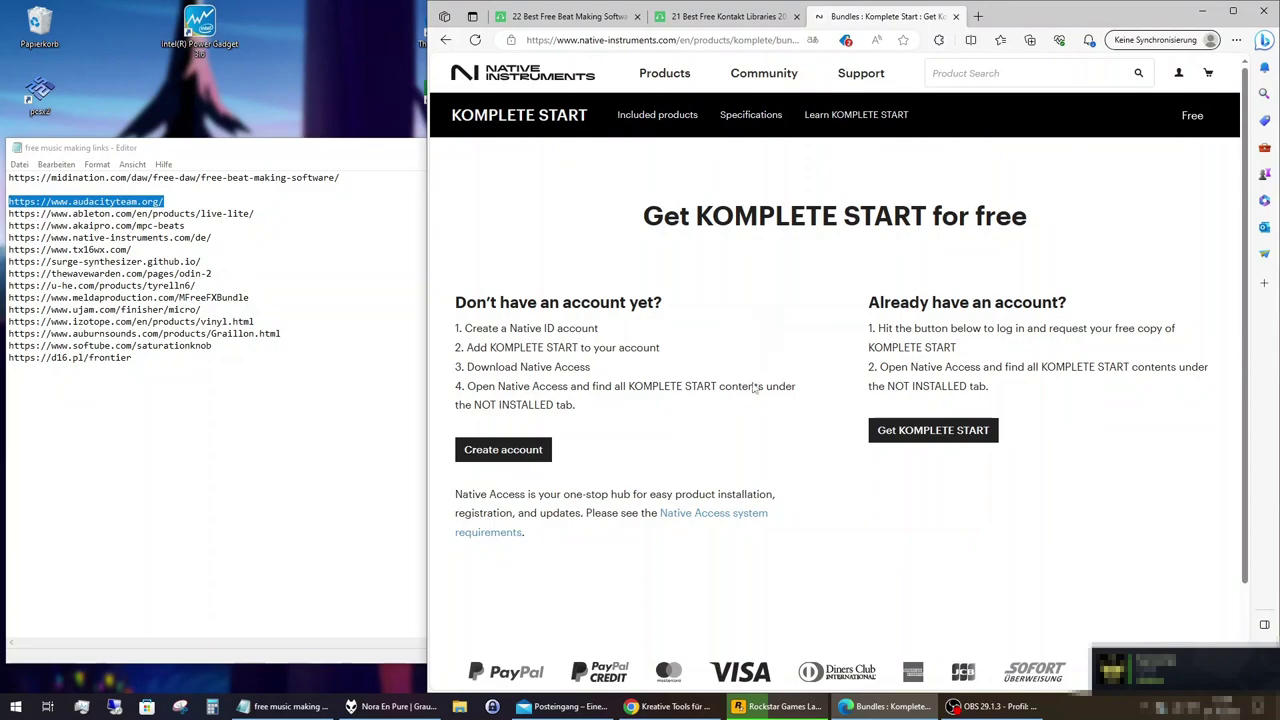
# Start a new Native ID account, enter the e-mail, first name, last name and password, and accept the licence agreement.
pyautogui.click(520, 455)
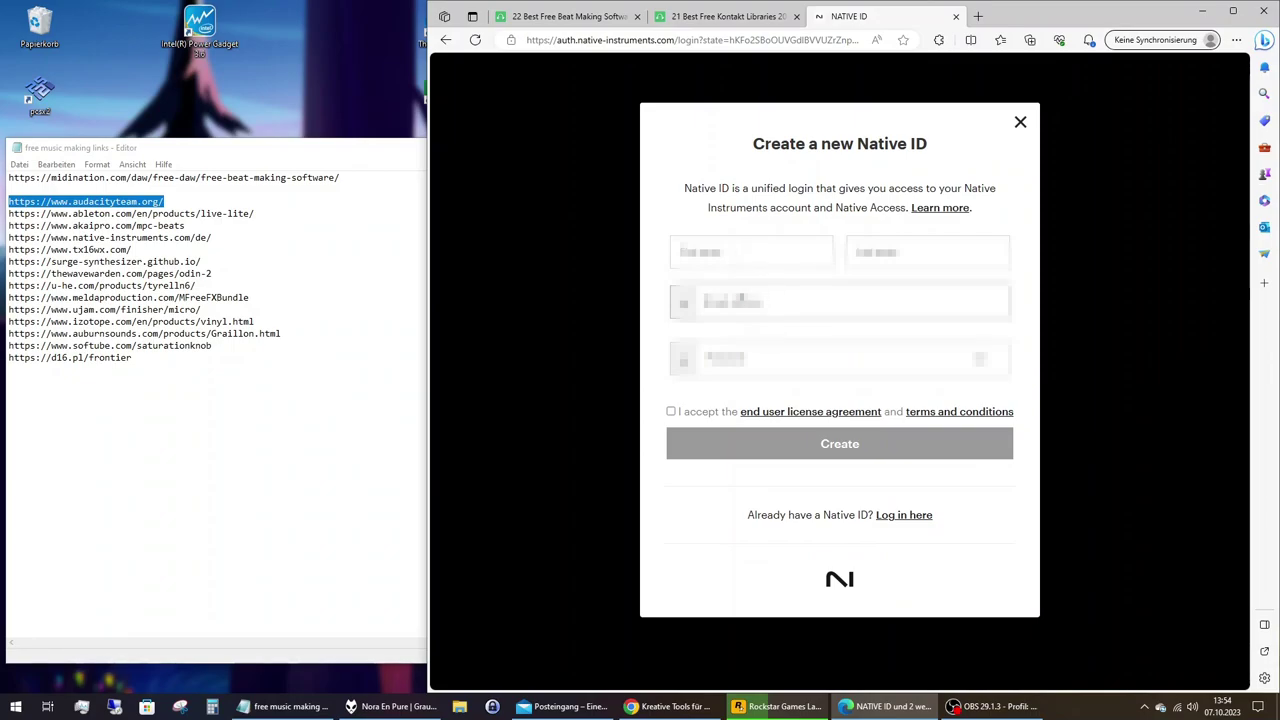
pyautogui.write('m')
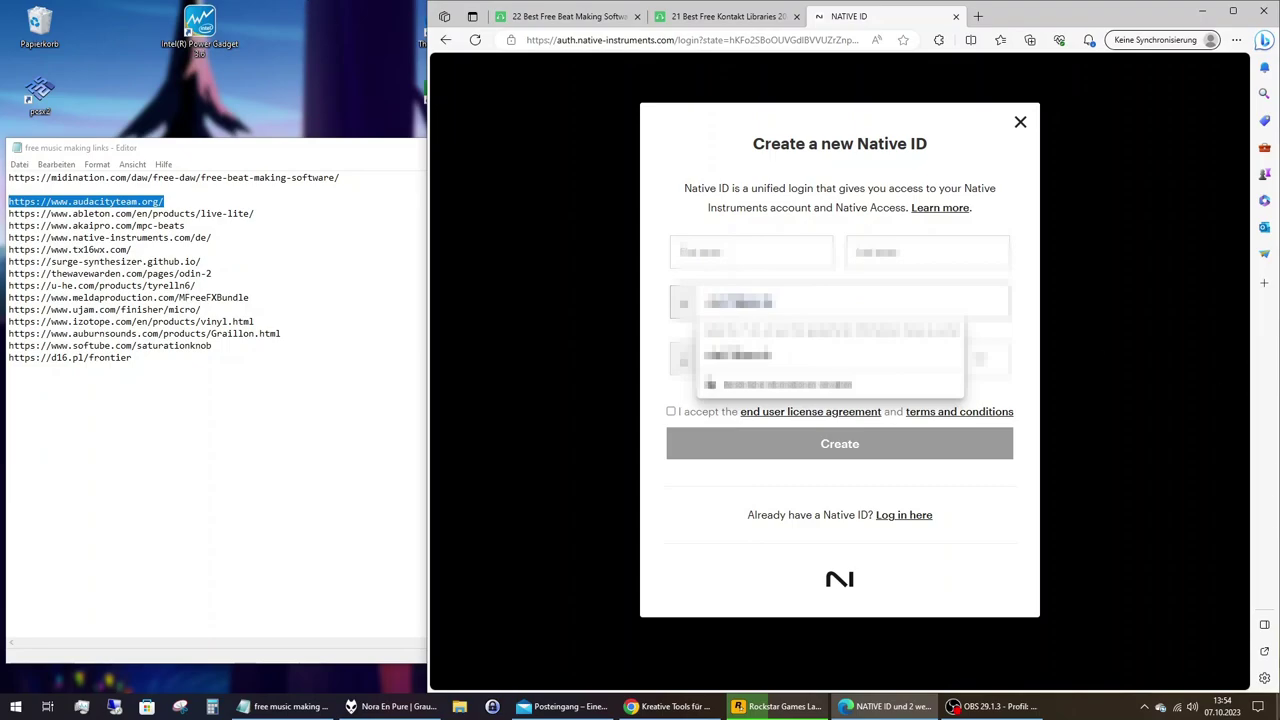
pyautogui.press('Escape')
pyautogui.write('ail')
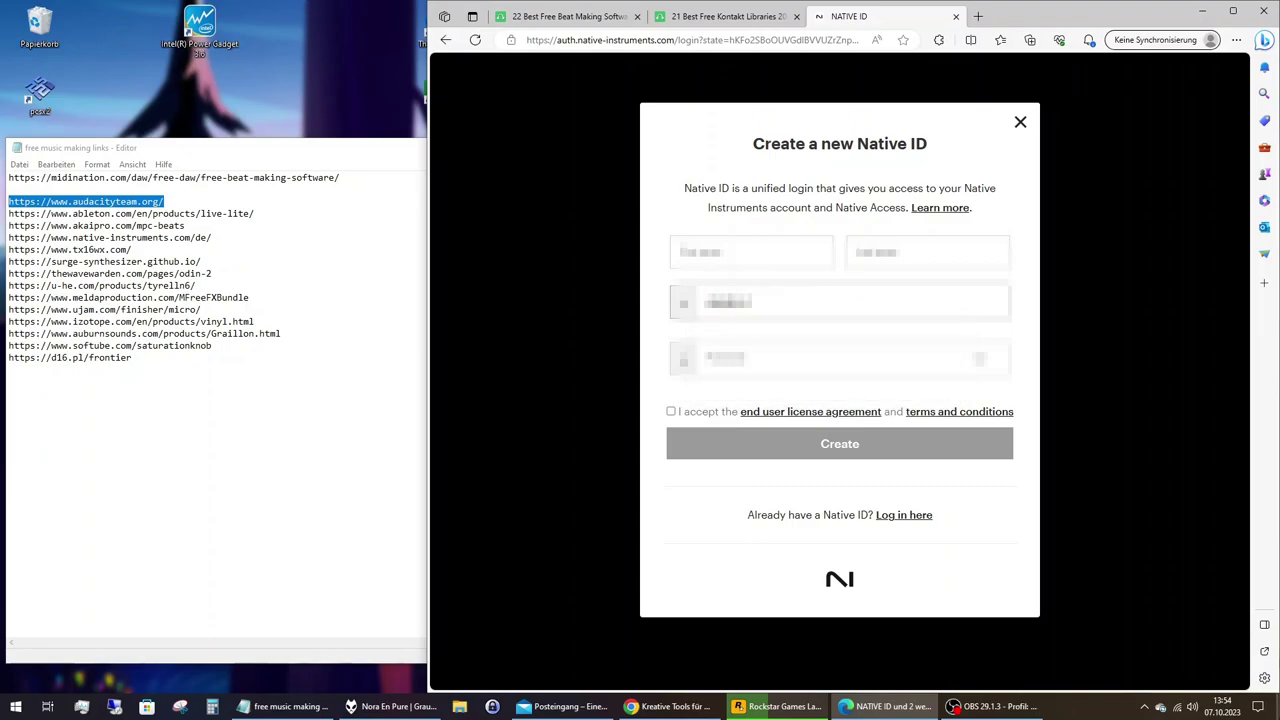
pyautogui.write('.com')
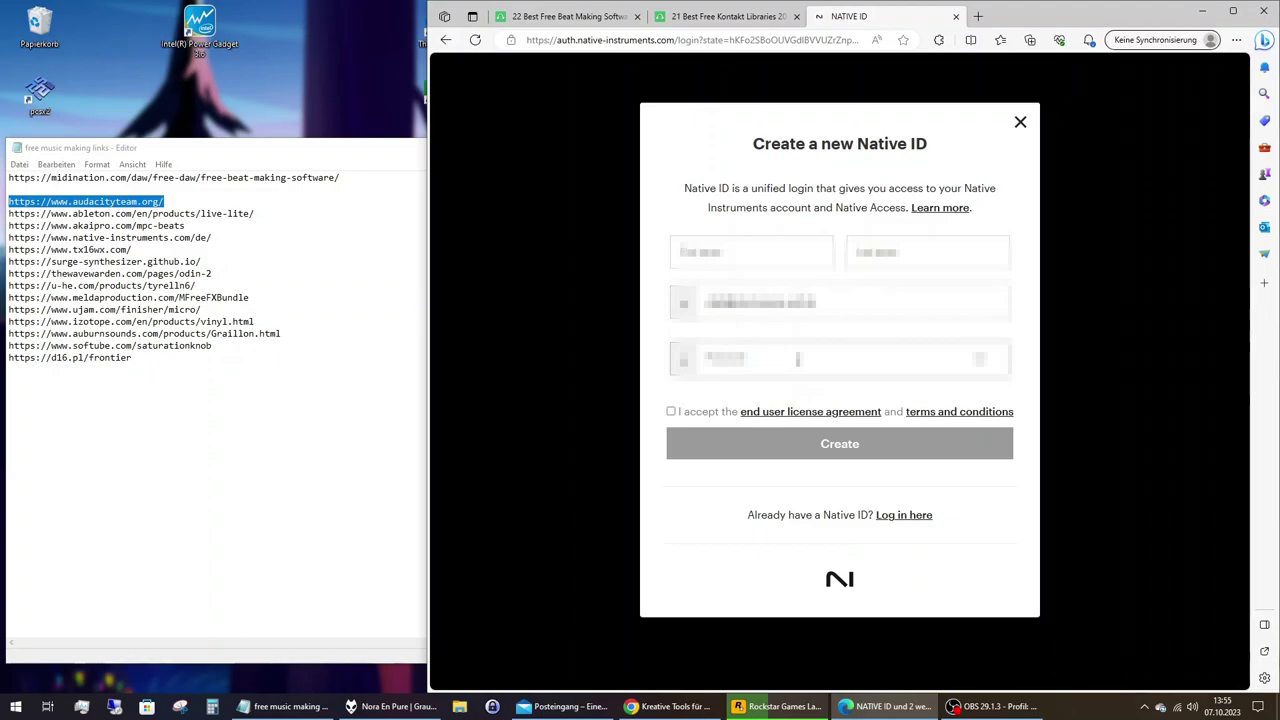
pyautogui.click(765, 260)
pyautogui.write('Sven')
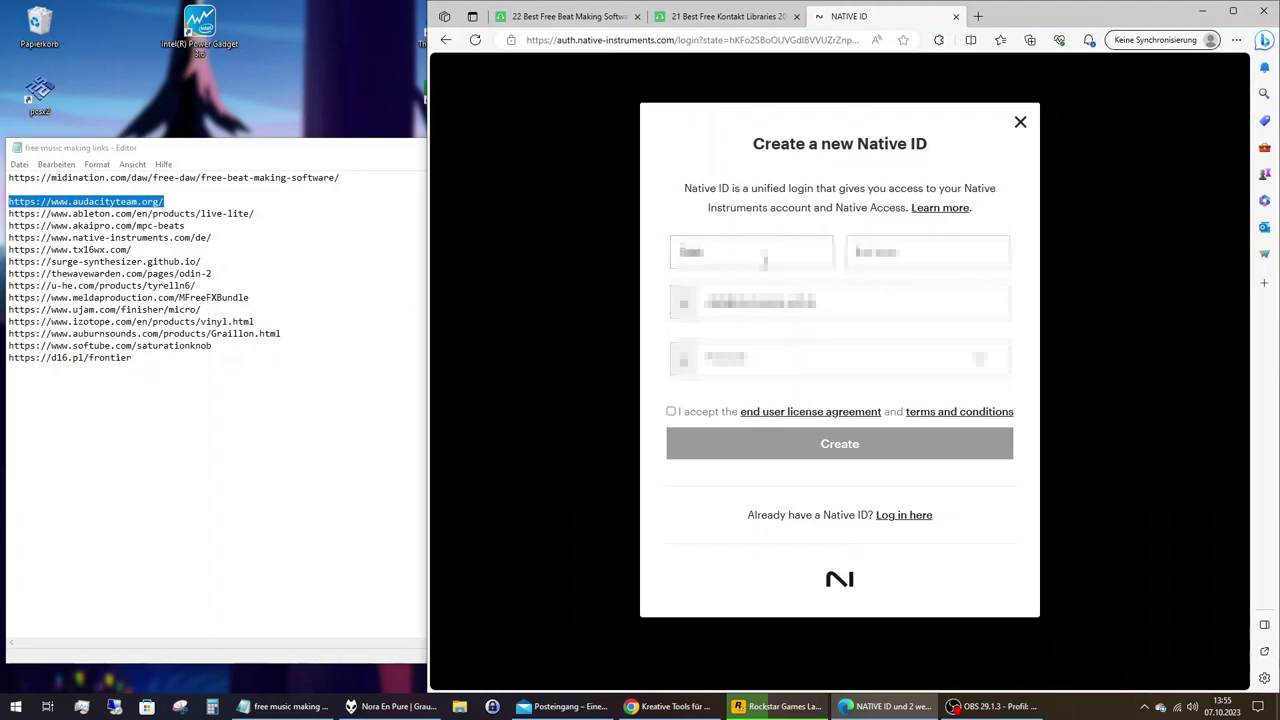
pyautogui.press('Tab')
pyautogui.write('S')
pyautogui.click(763, 361)
pyautogui.click(763, 361)
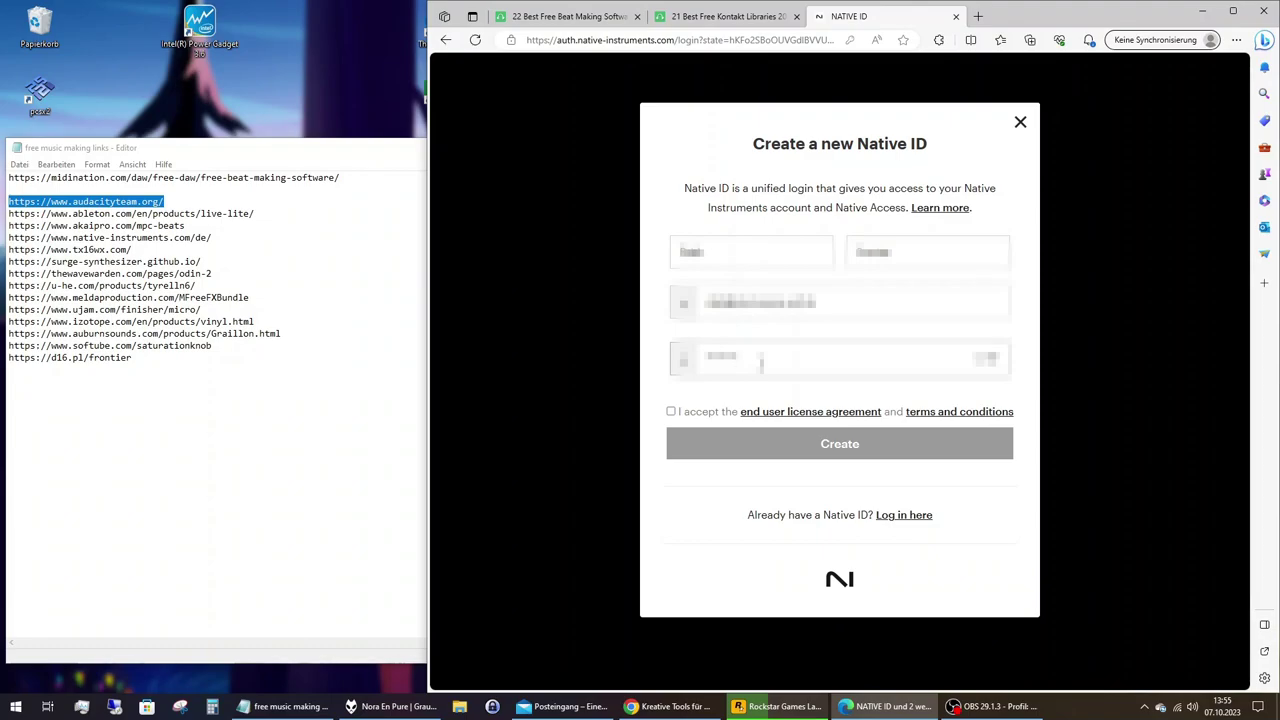
pyautogui.click(681, 413)
# Submit the new account, add Komplete Start to it, and start the Native Access Windows download.
pyautogui.click(767, 455)
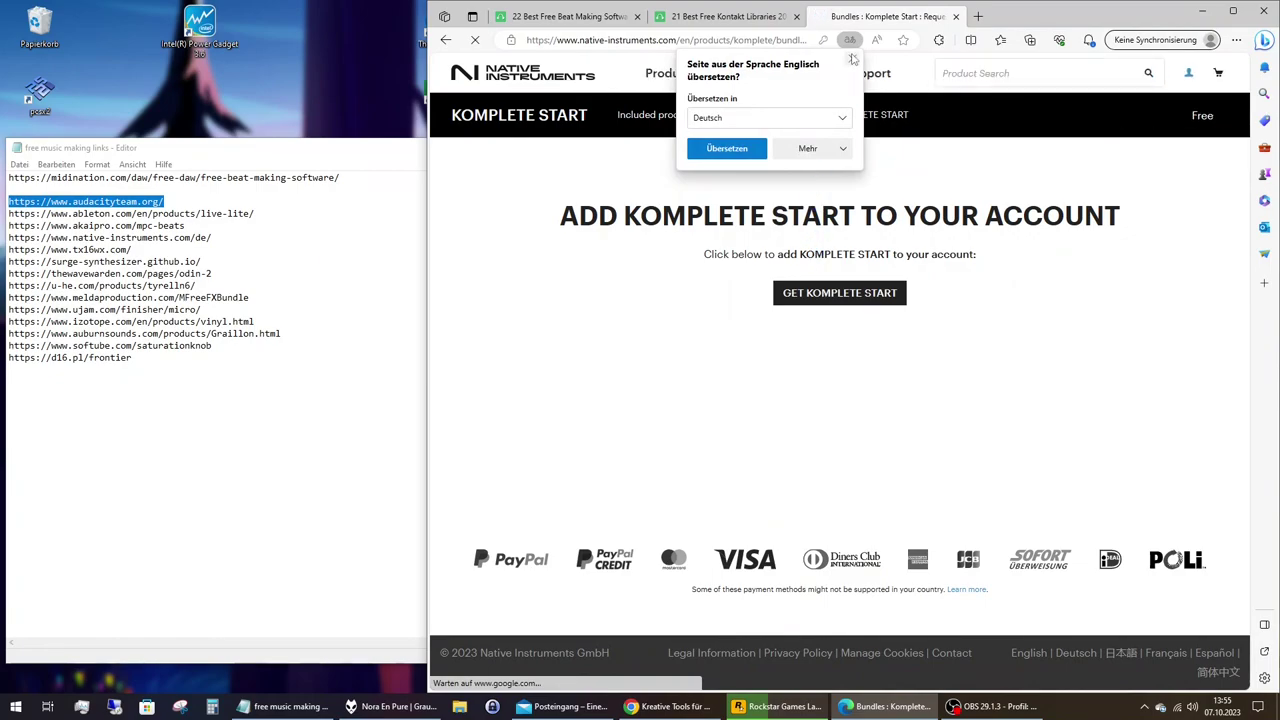
pyautogui.click(843, 300)
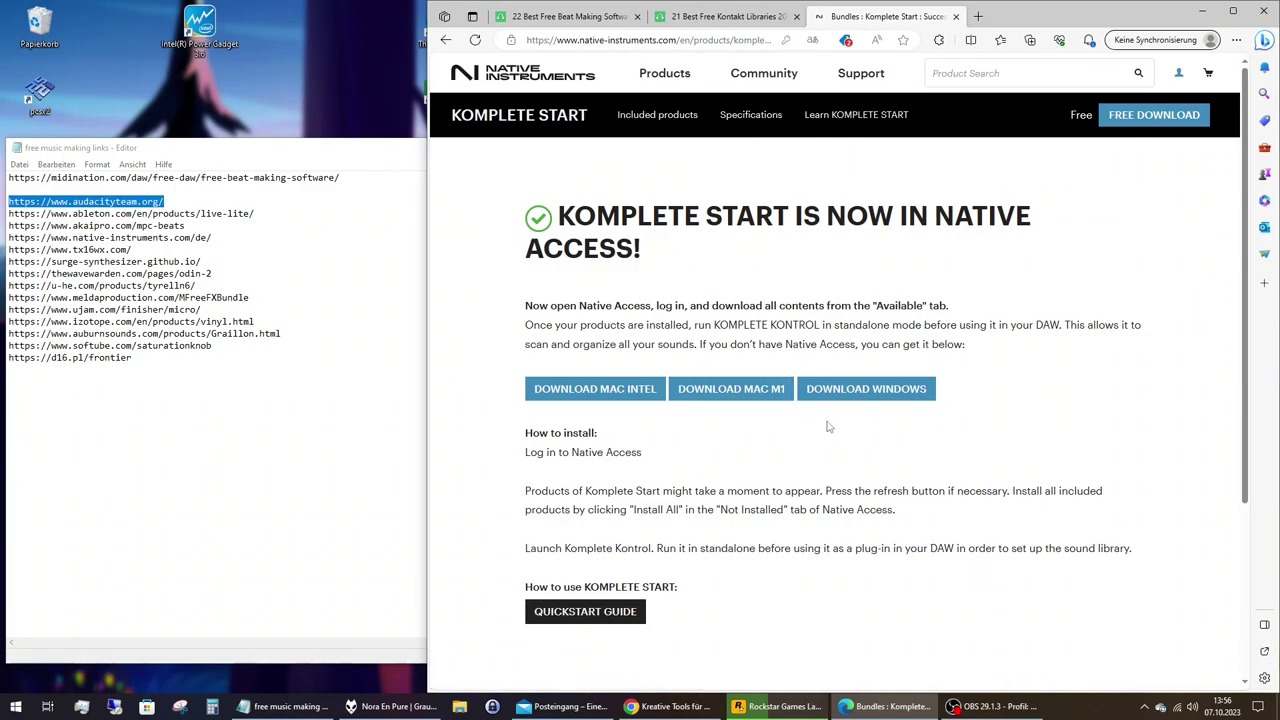
pyautogui.click(840, 393)
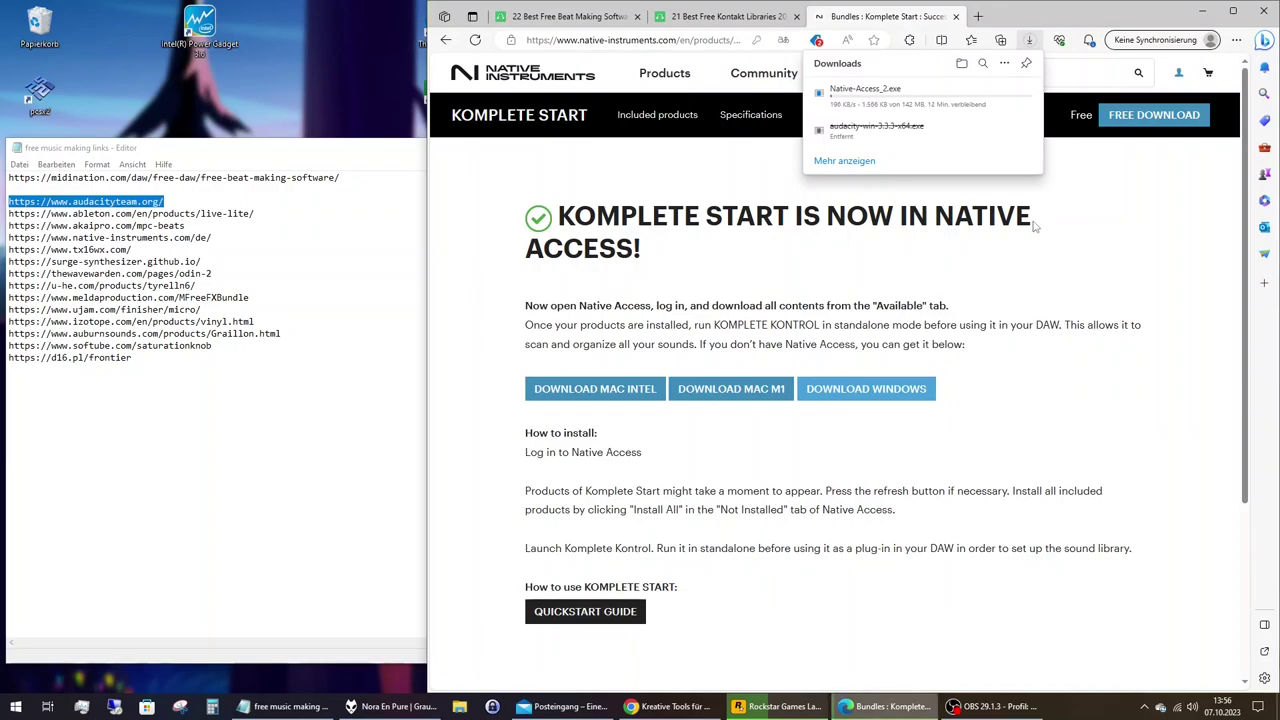
# Clear all Edge download history and close the downloads flyout.
pyautogui.click(1004, 63)
pyautogui.click(916, 109)
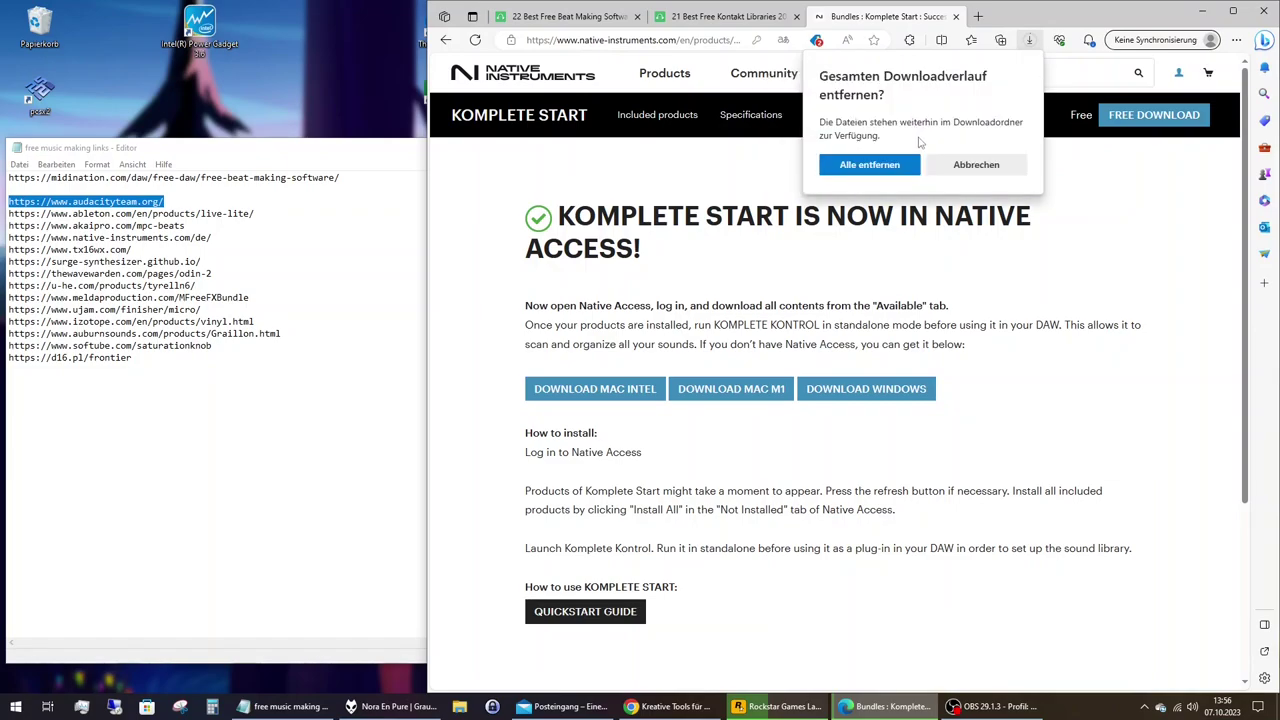
pyautogui.click(965, 167)
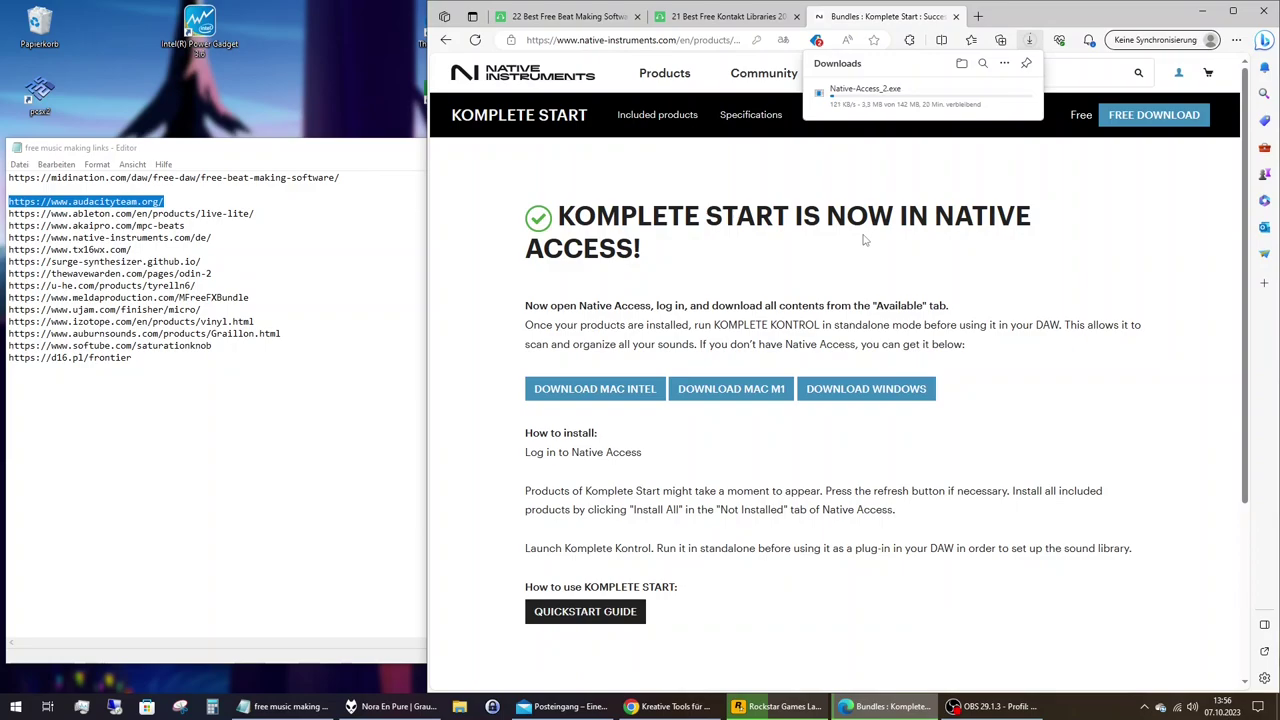
pyautogui.click(1067, 215)
pyautogui.scroll(-3, 1015, 275)
pyautogui.scroll(3, 1014, 272)
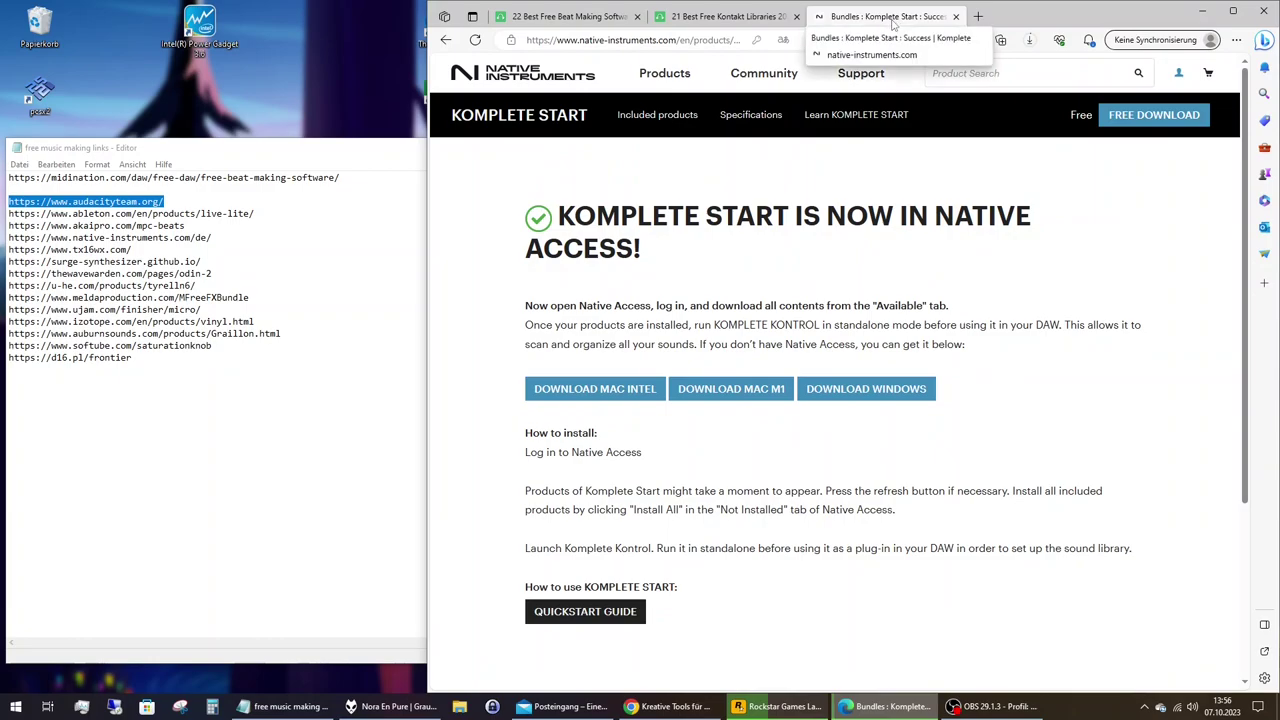
# Return to the beat-making article, scroll to TX16Wx, and bring up the 'TX16Wx Software Sampler' link's context menu.
pyautogui.click(607, 18)
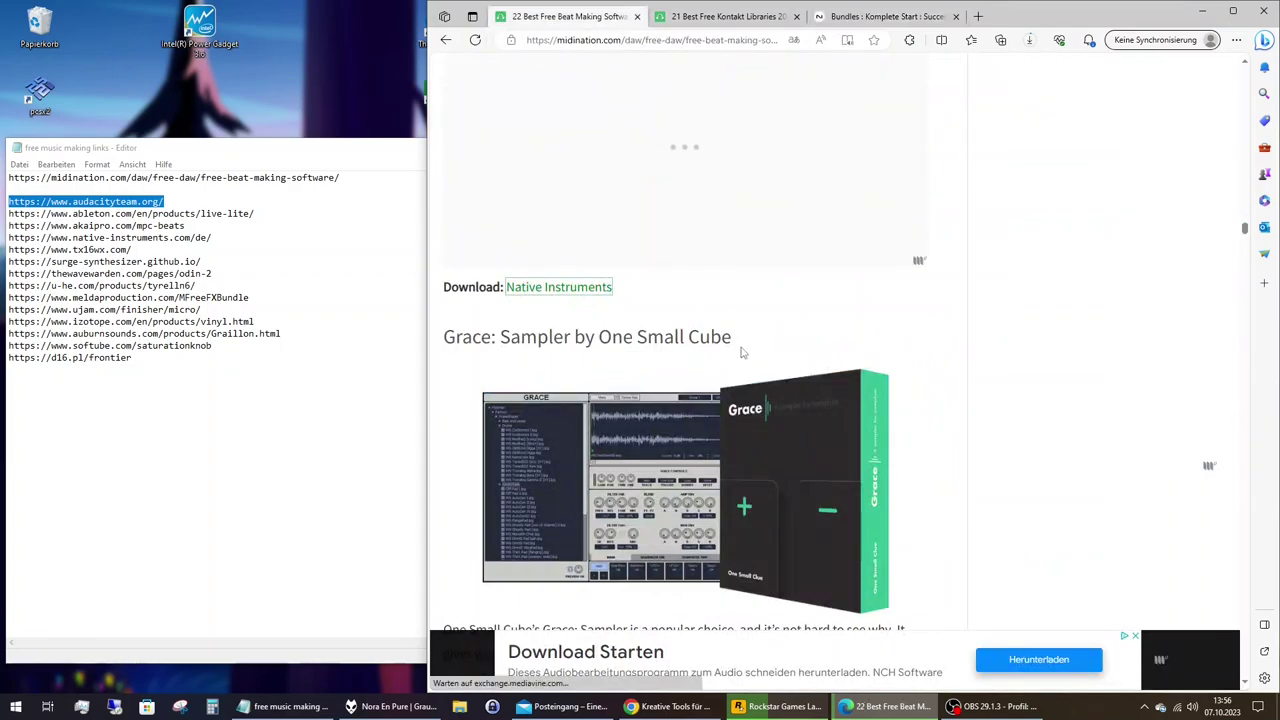
pyautogui.scroll(-3, 740, 346)
pyautogui.scroll(-5, 742, 352)
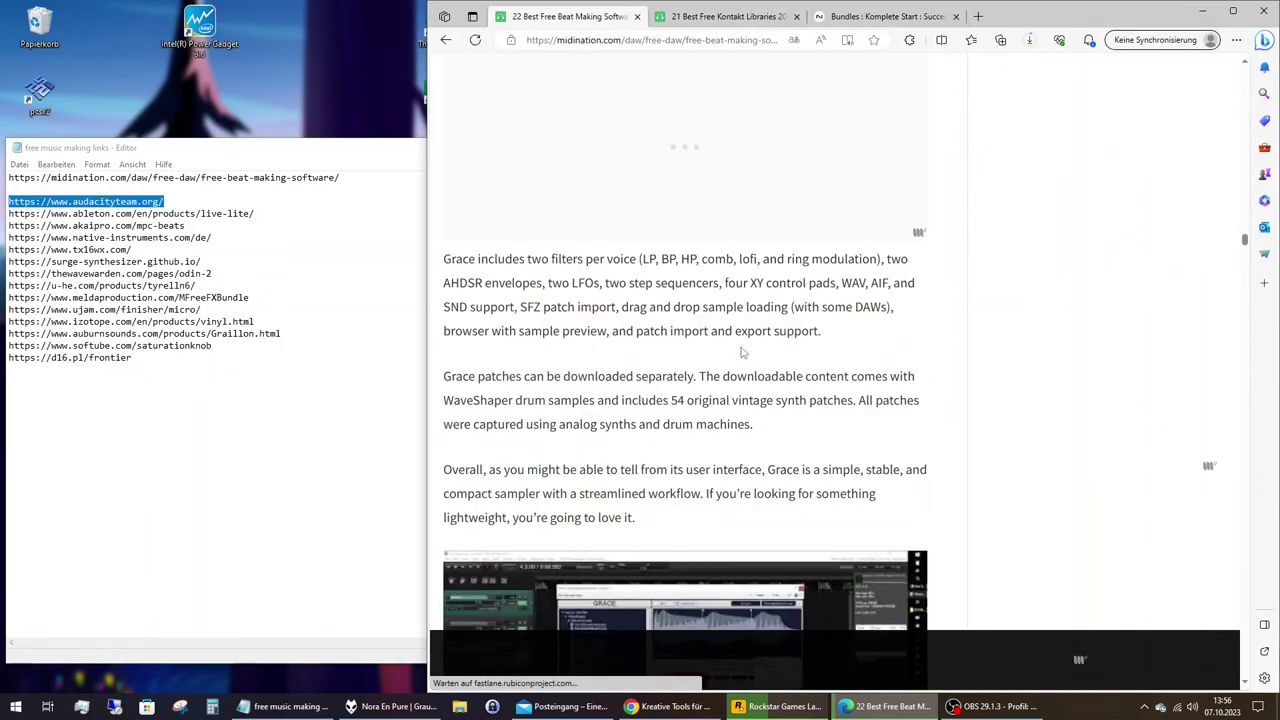
pyautogui.scroll(-5, 742, 352)
pyautogui.scroll(-3, 742, 352)
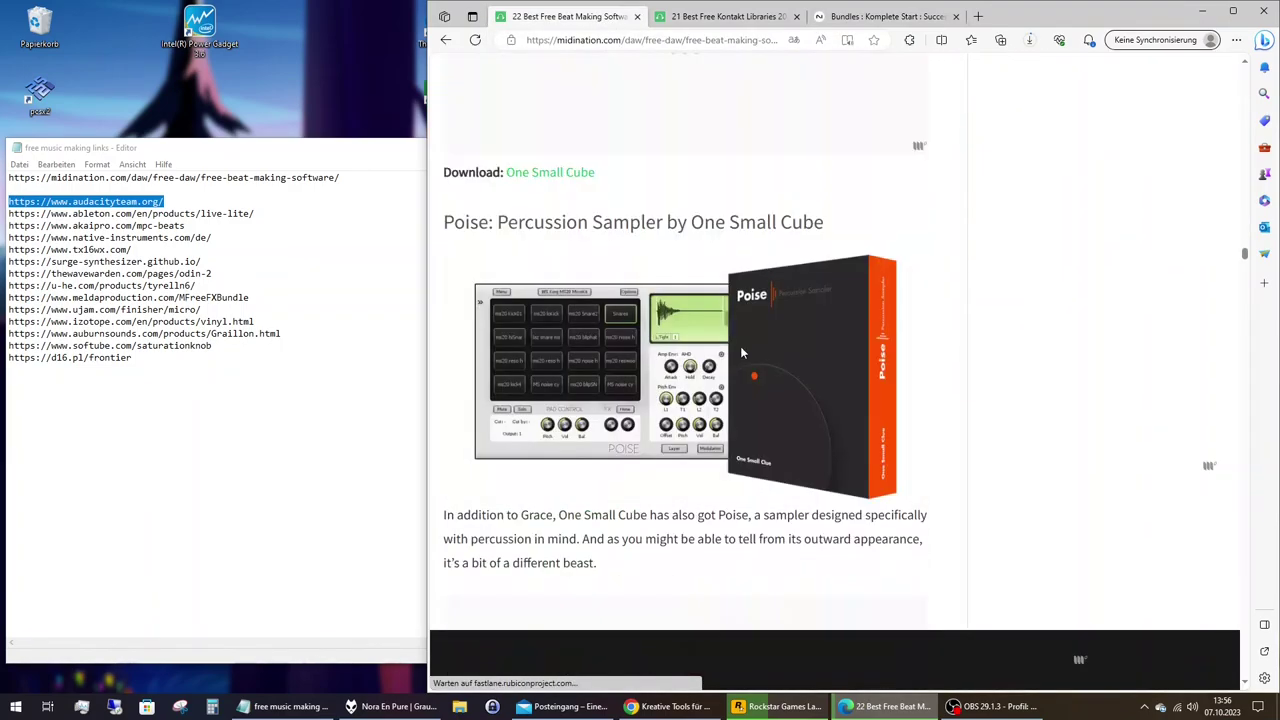
pyautogui.scroll(-4, 742, 352)
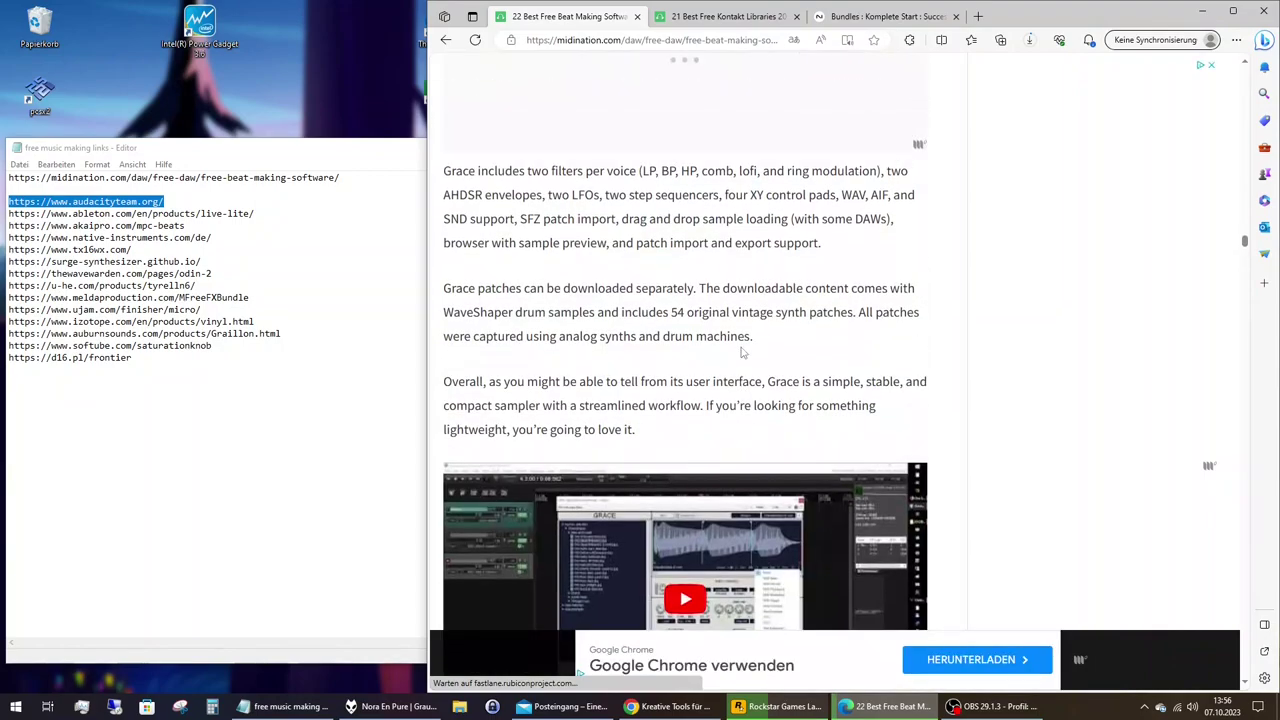
pyautogui.scroll(-3, 742, 352)
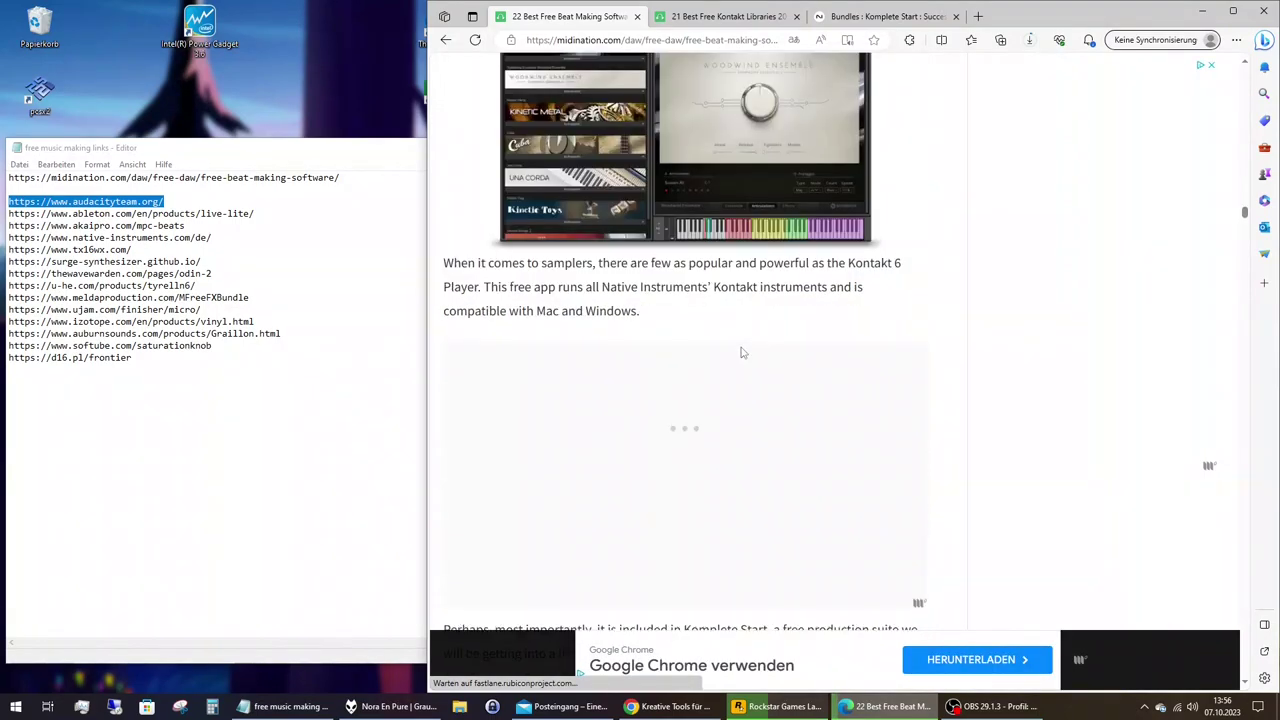
pyautogui.scroll(-5, 742, 352)
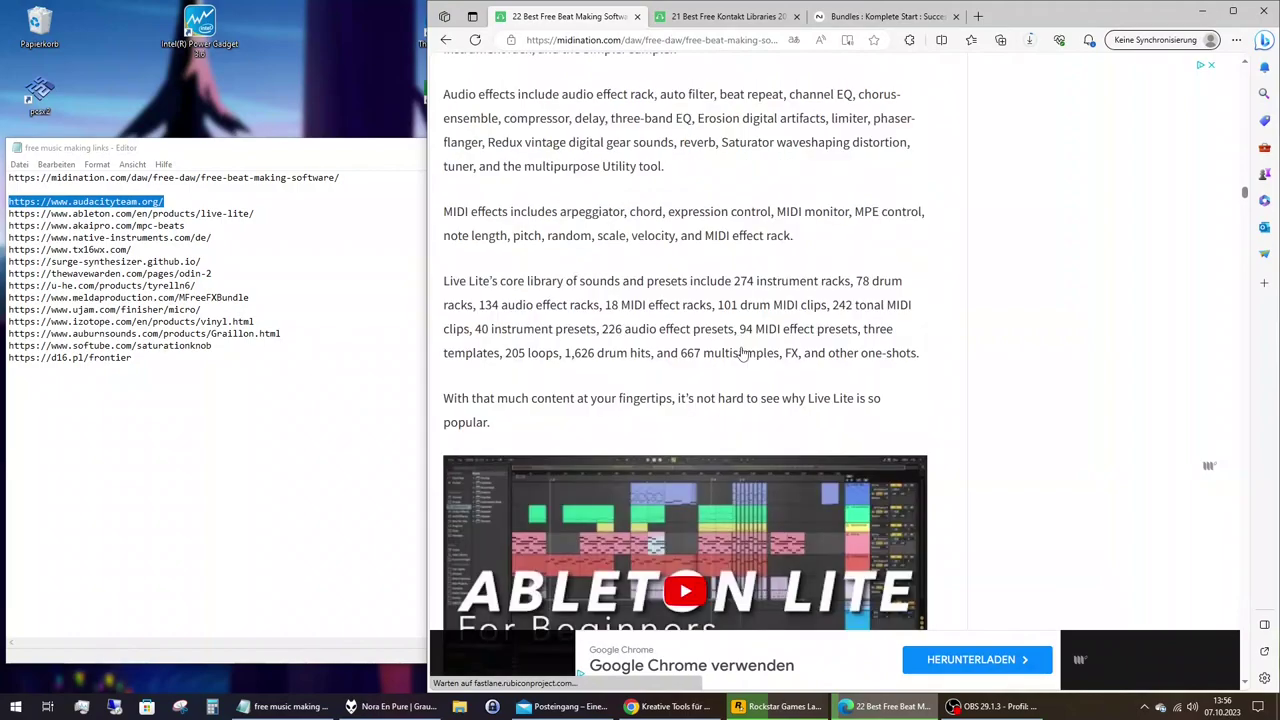
pyautogui.scroll(-5, 742, 352)
pyautogui.scroll(-3, 742, 352)
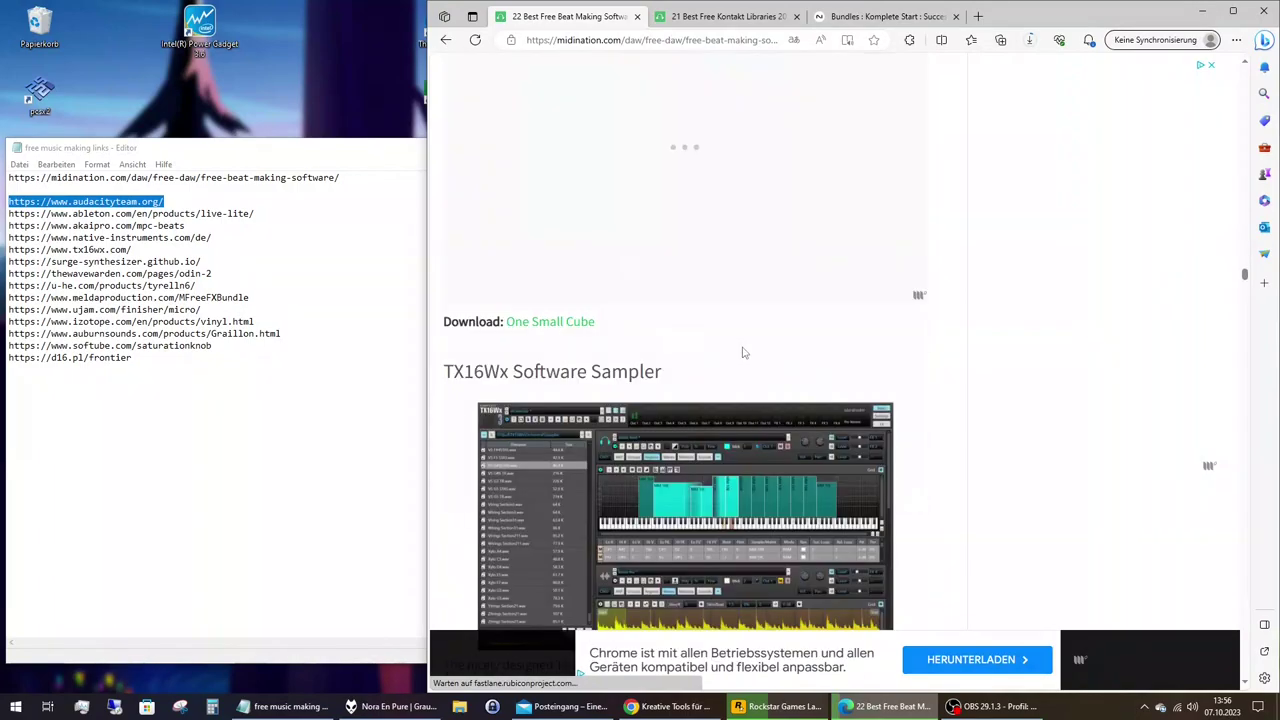
pyautogui.scroll(-2, 742, 352)
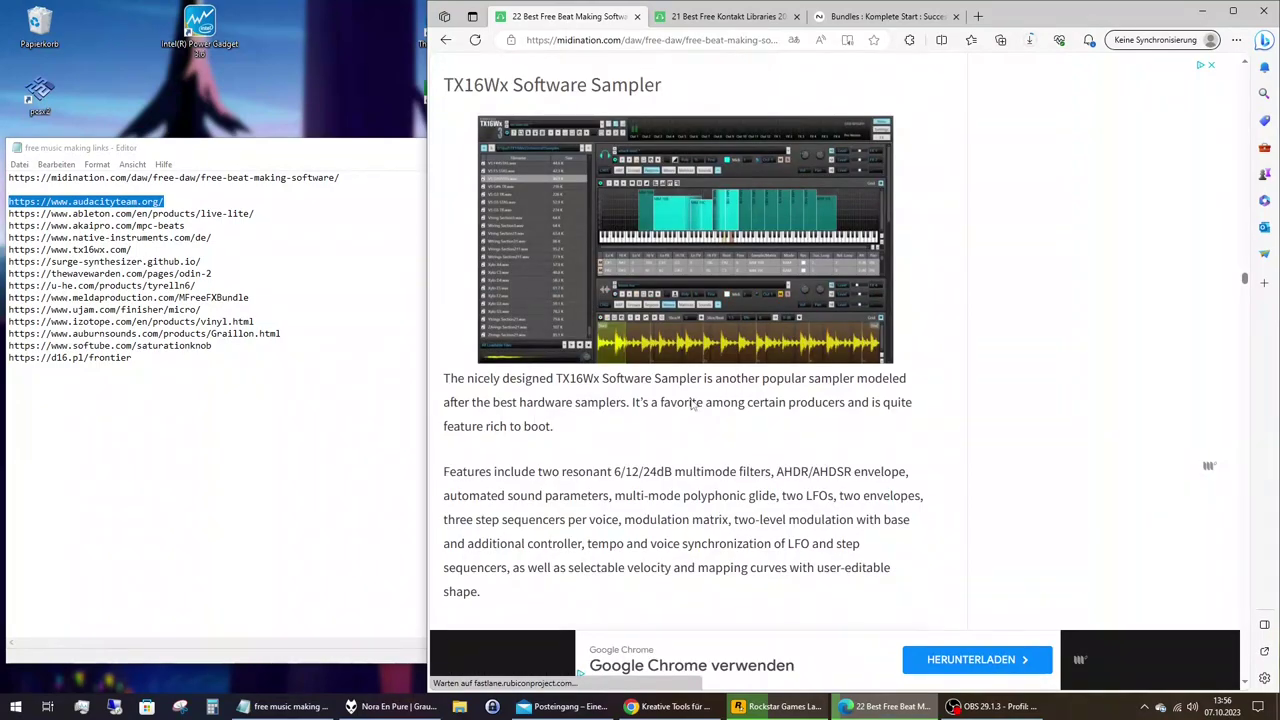
pyautogui.scroll(-4, 692, 404)
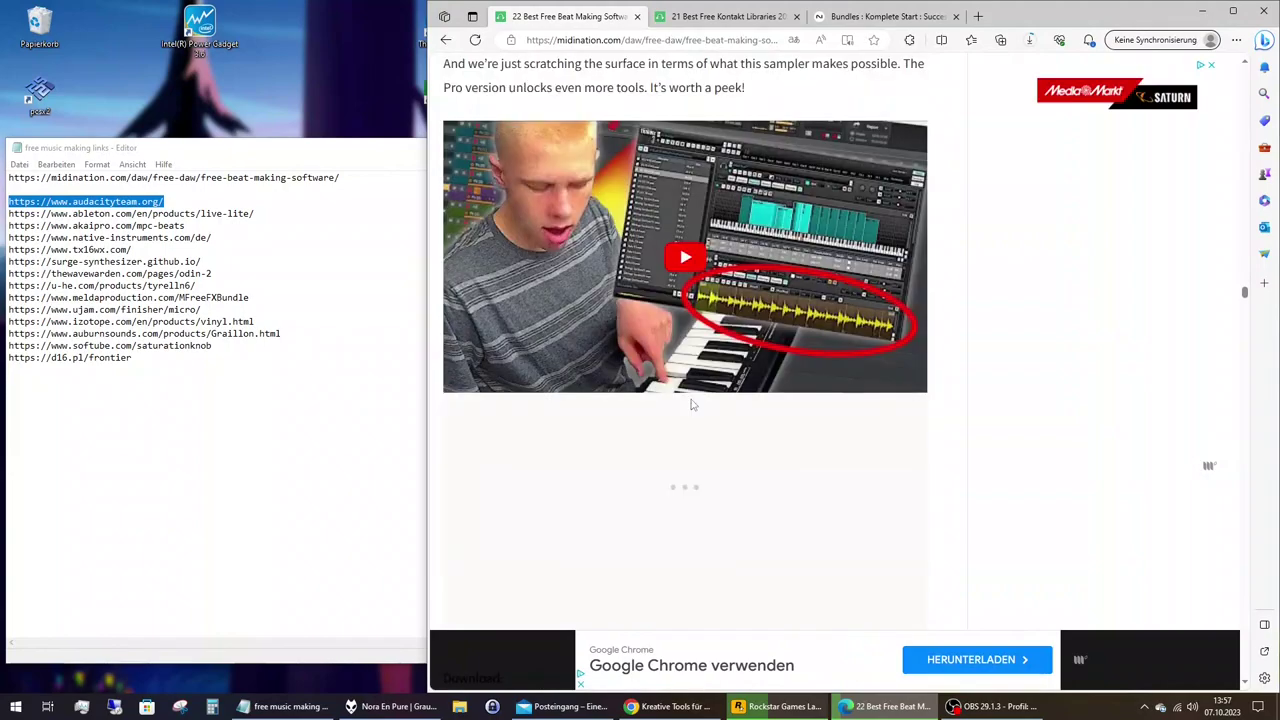
pyautogui.scroll(-2, 569, 455)
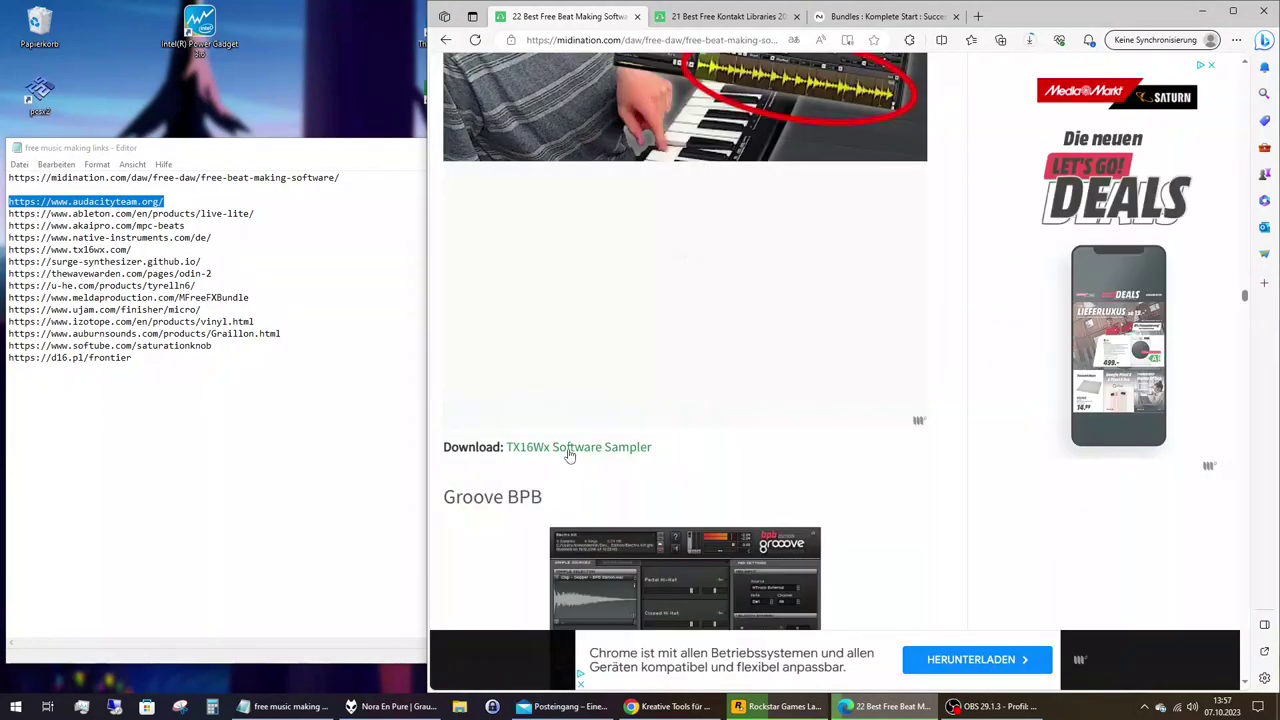
pyautogui.rightClick(569, 455)
# Open the TX16Wx site in a new tab, accept consent, download the Windows x64 setup, and close the tab.
pyautogui.click(597, 463)
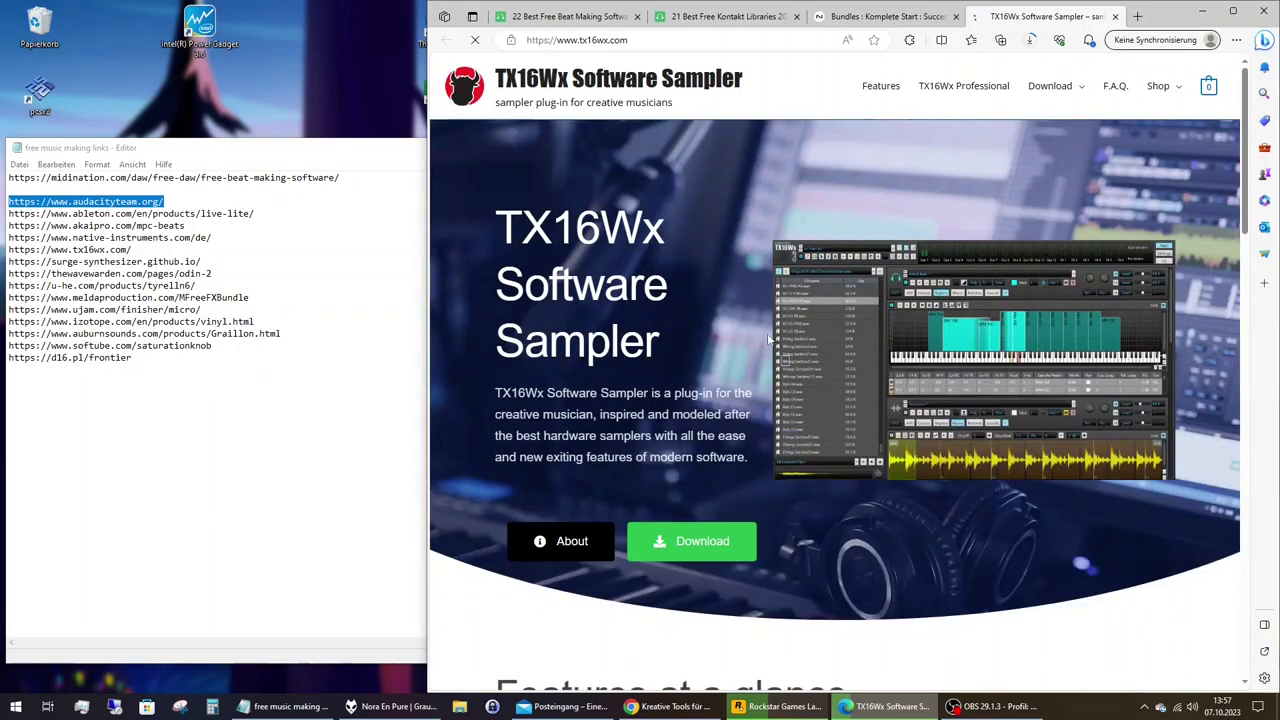
pyautogui.scroll(-1, 771, 331)
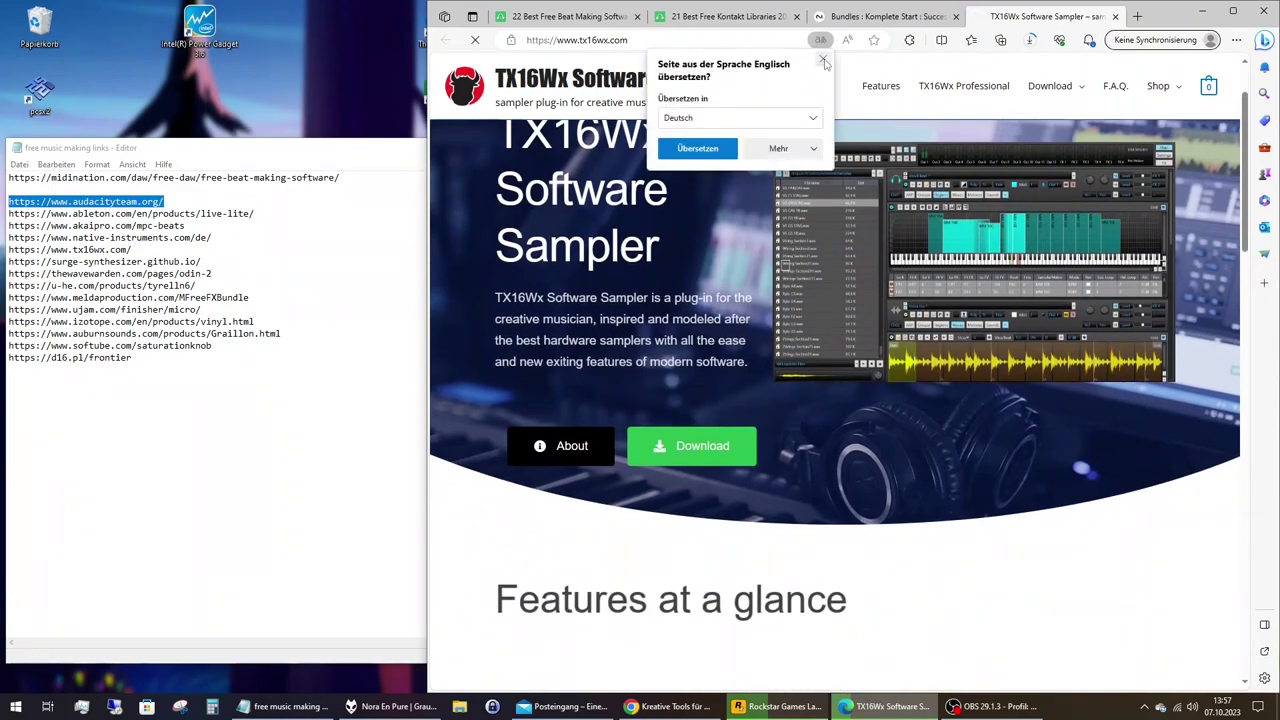
pyautogui.click(701, 458)
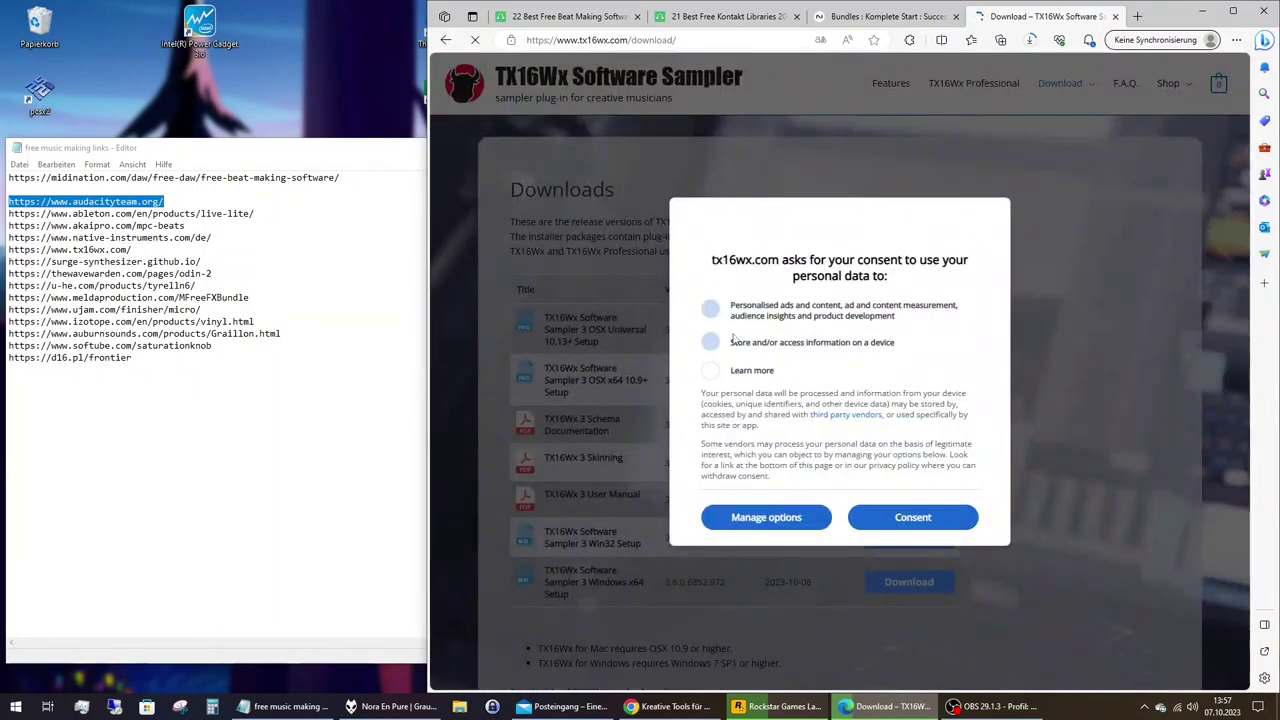
pyautogui.click(858, 515)
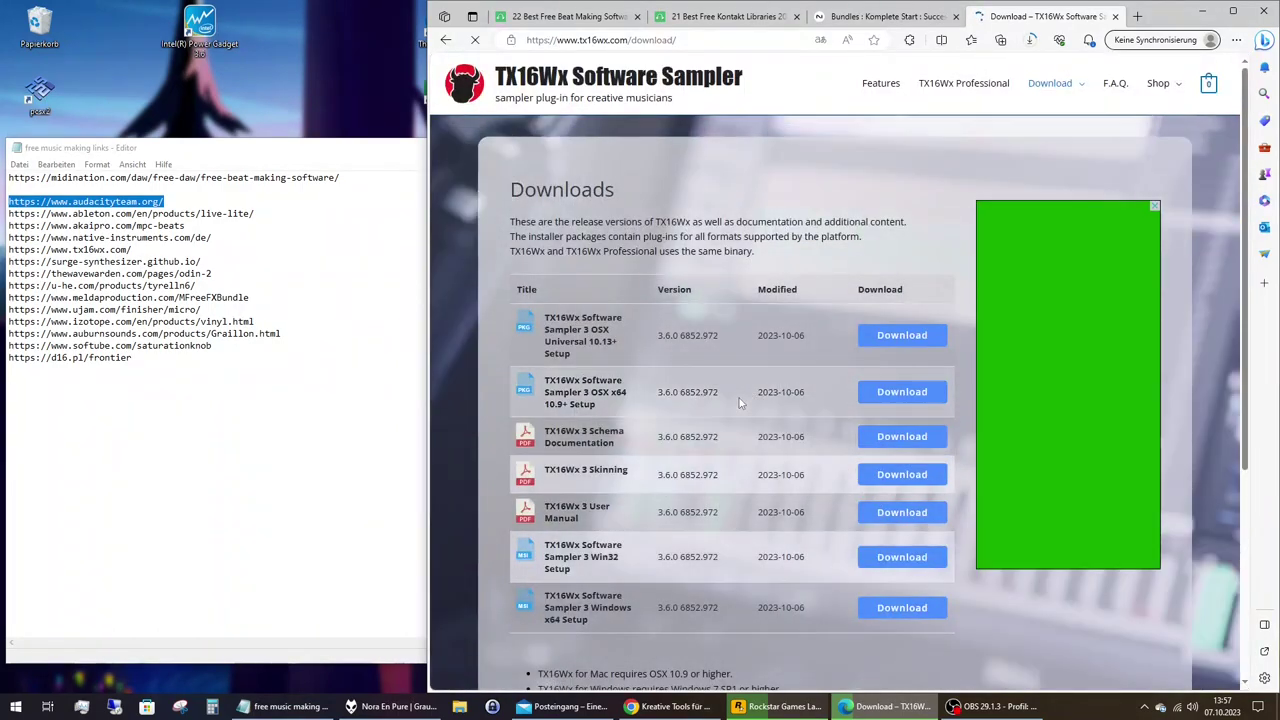
pyautogui.scroll(-1, 715, 500)
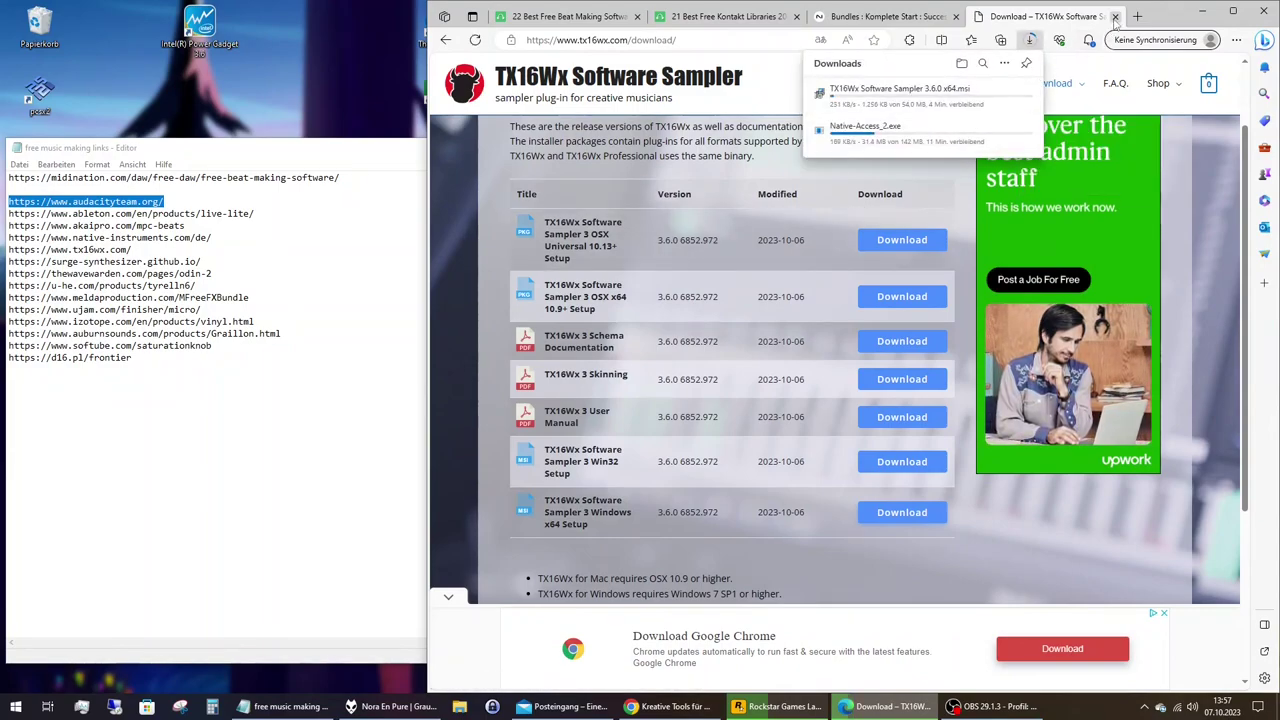
pyautogui.click(1115, 17)
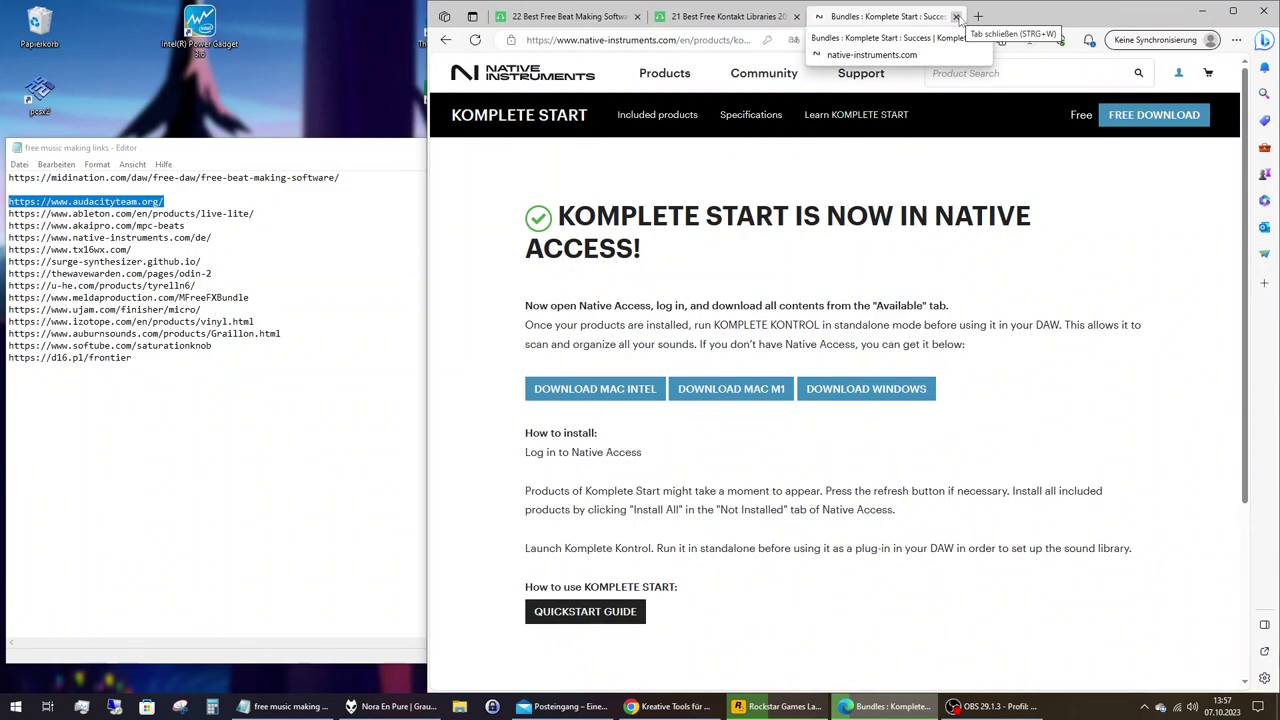
# Close the Komplete Start tab and scroll the beat-making article past LABS to Surge's 'Download: GitHub' link.
pyautogui.click(957, 17)
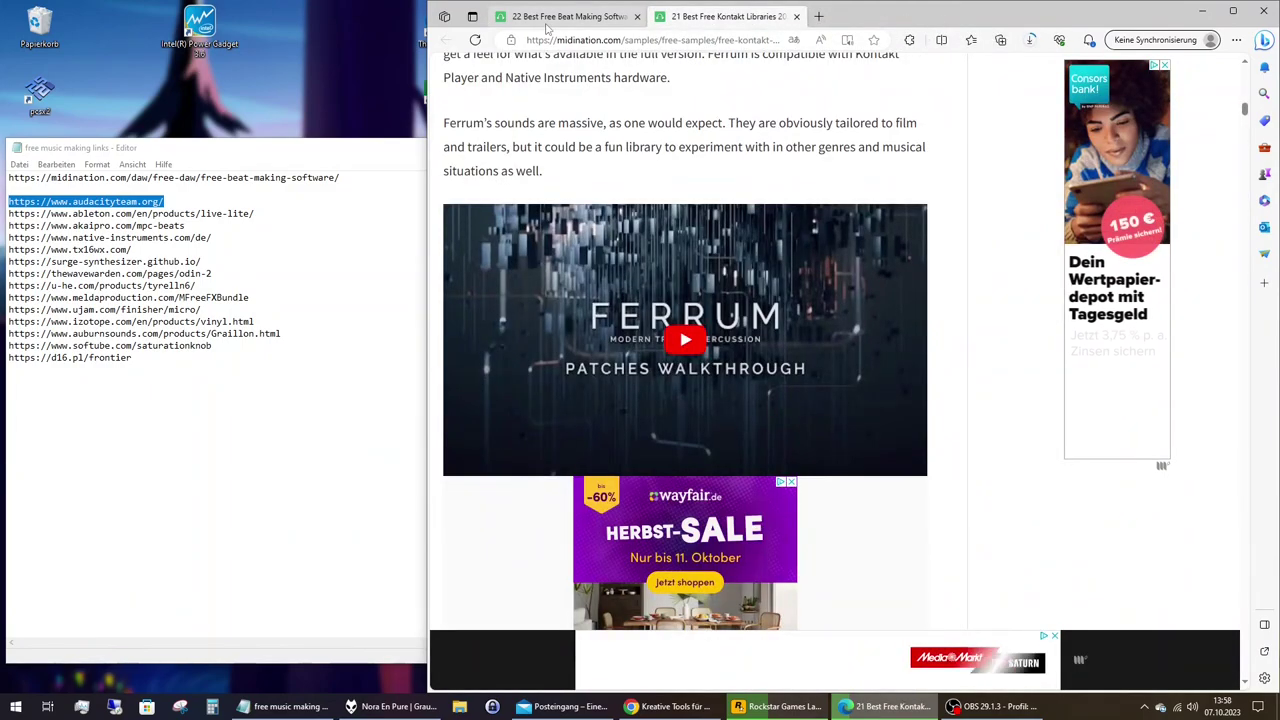
pyautogui.scroll(-5, 627, 352)
pyautogui.scroll(-3, 670, 322)
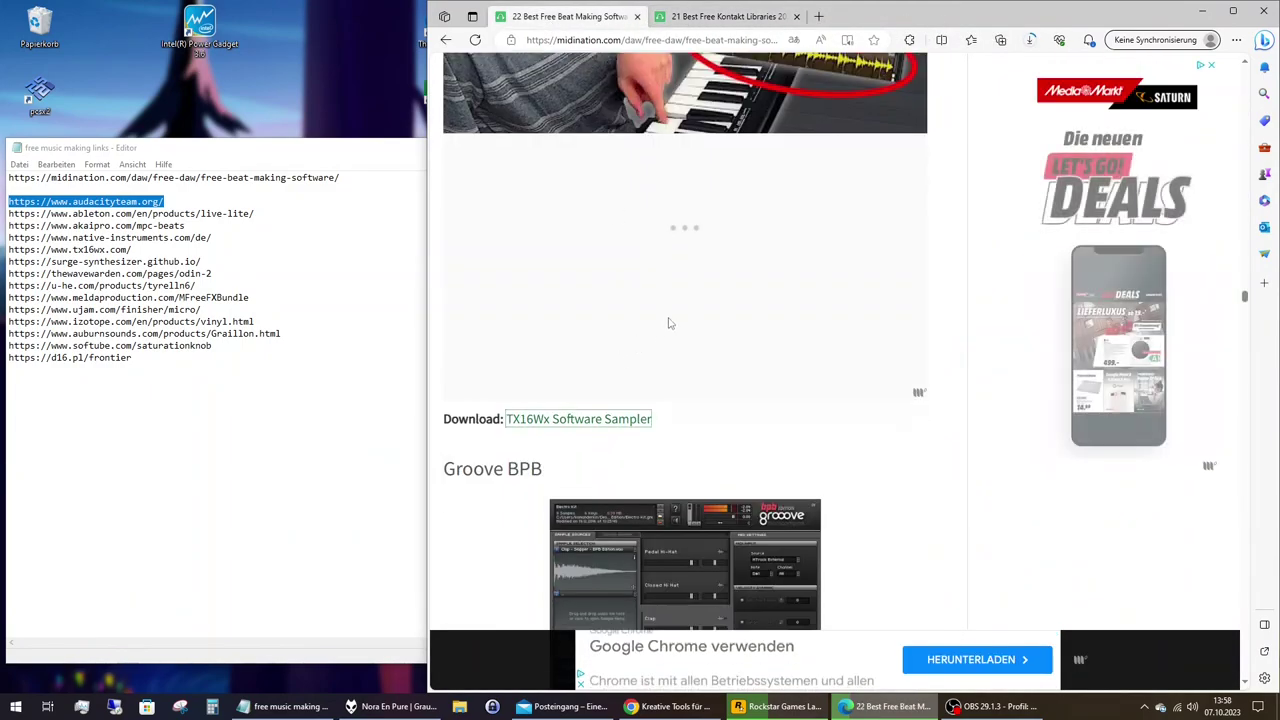
pyautogui.scroll(-4, 670, 322)
pyautogui.scroll(-8, 670, 322)
pyautogui.scroll(-8, 673, 318)
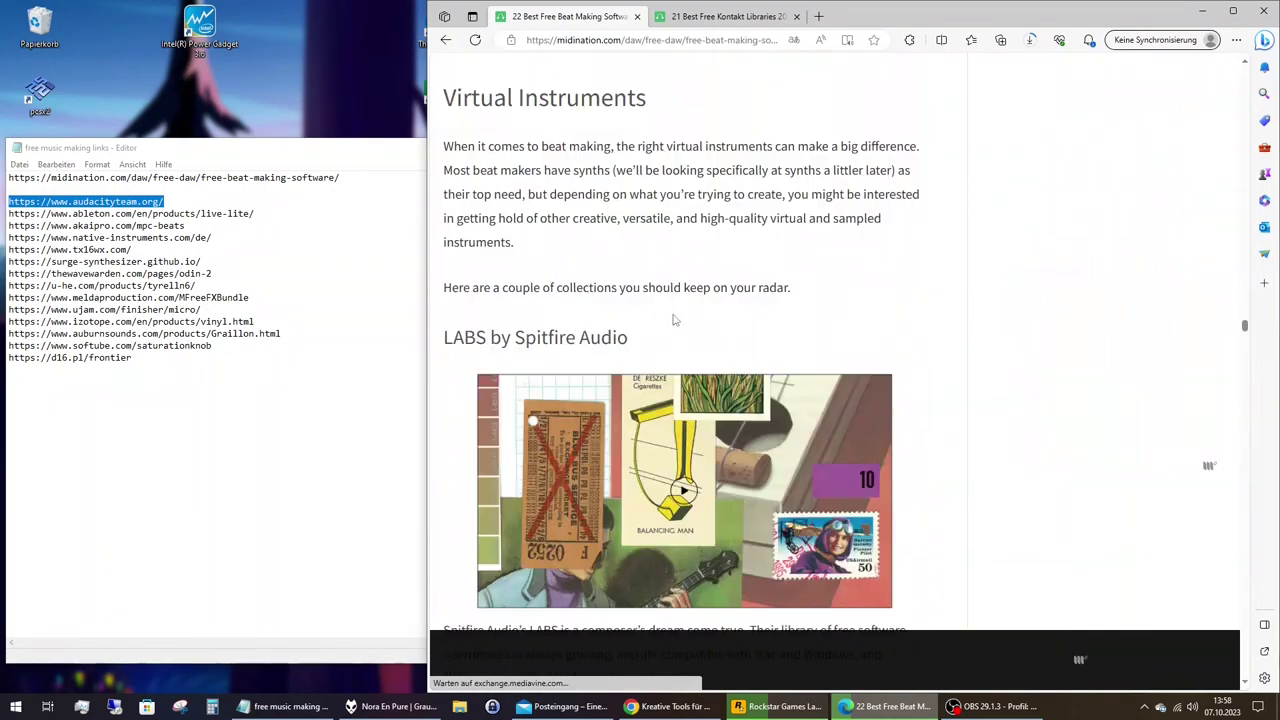
pyautogui.scroll(-4, 673, 320)
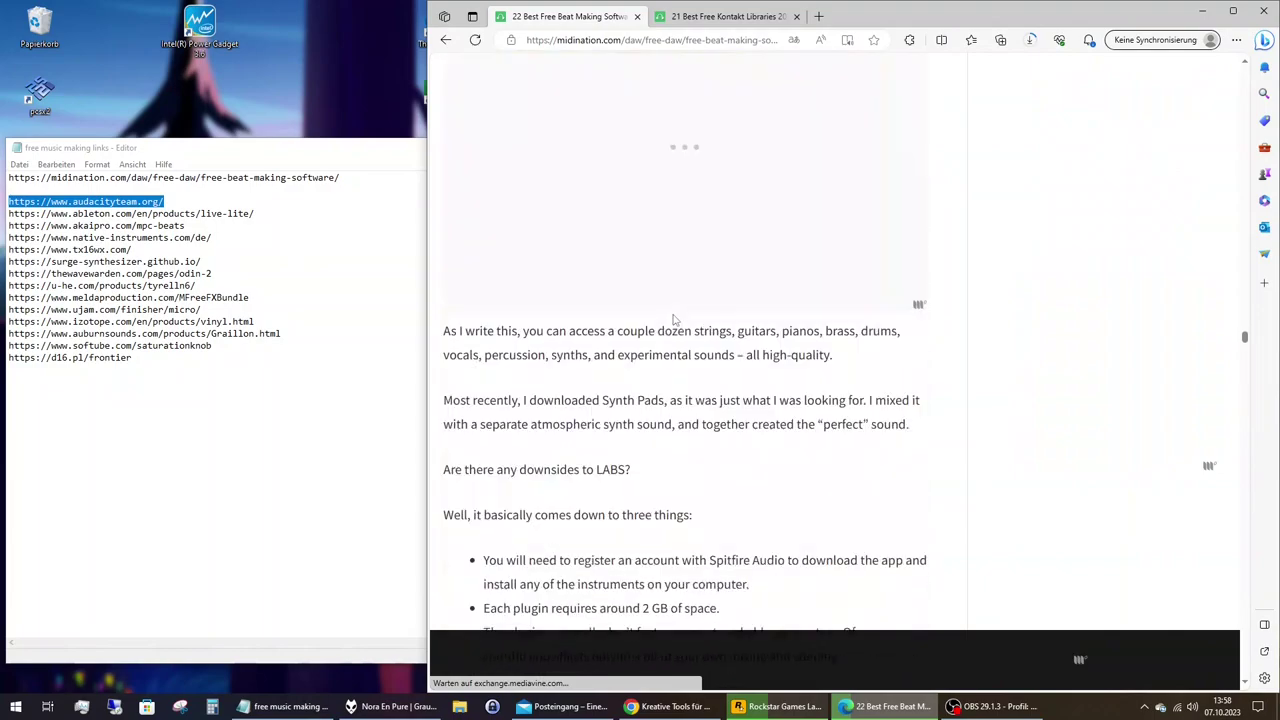
pyautogui.scroll(-8, 673, 320)
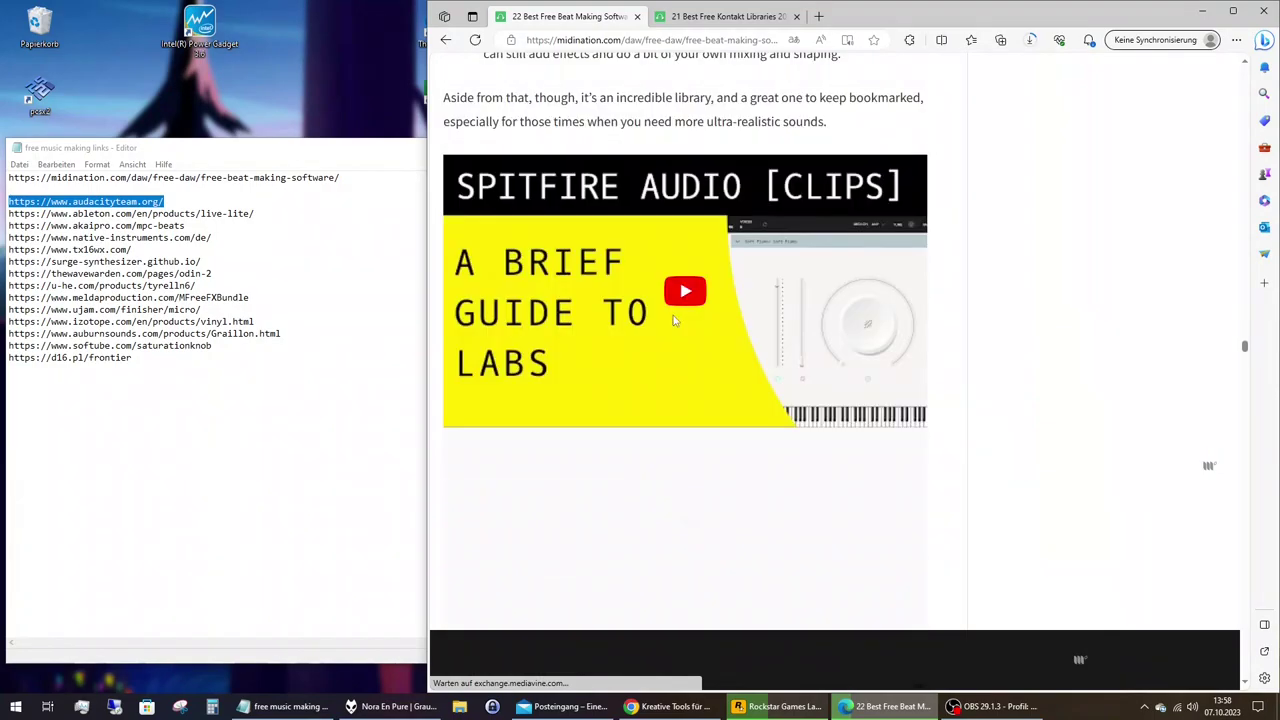
pyautogui.scroll(-10, 673, 320)
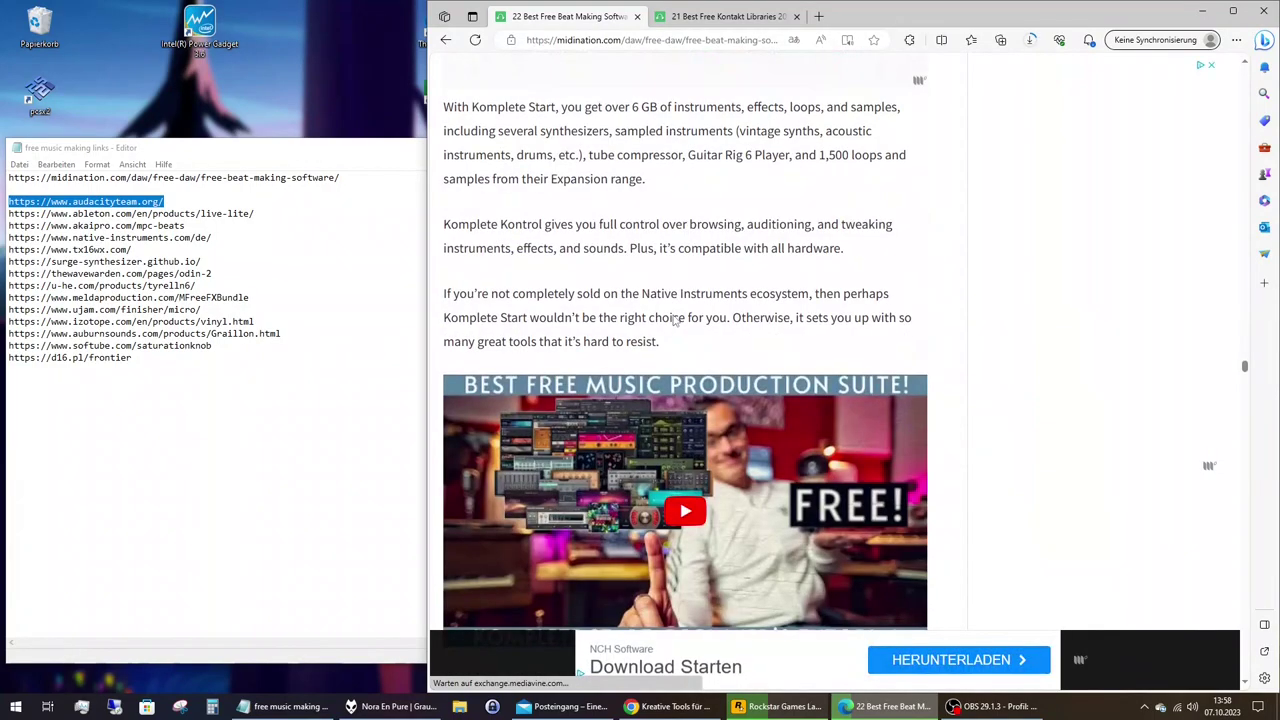
pyautogui.scroll(-3, 673, 320)
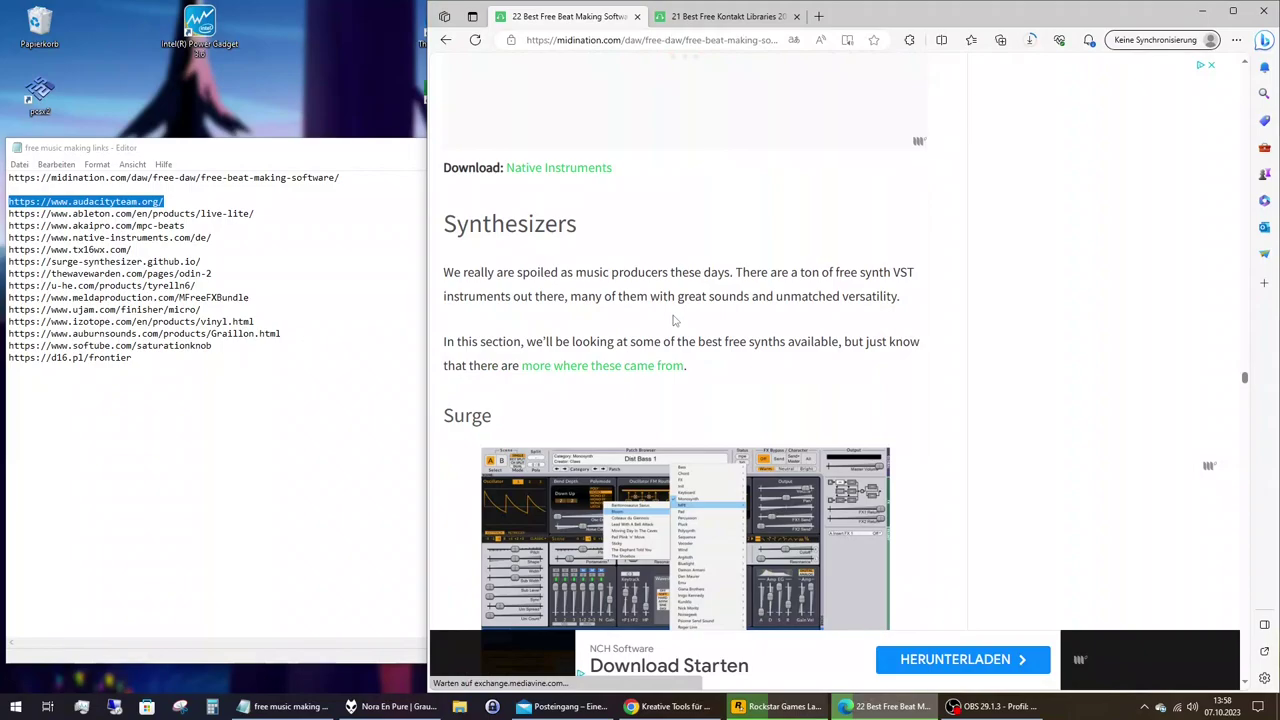
pyautogui.scroll(-1, 673, 320)
pyautogui.scroll(-4, 867, 297)
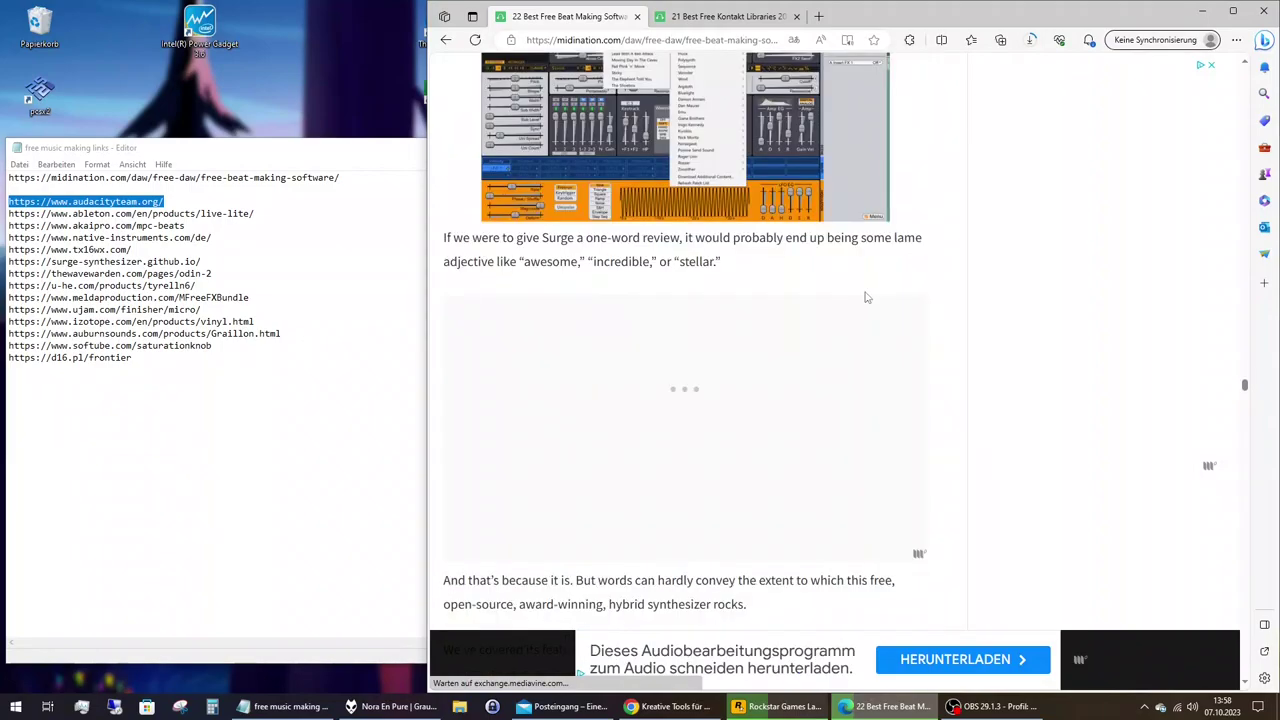
pyautogui.scroll(-6, 867, 297)
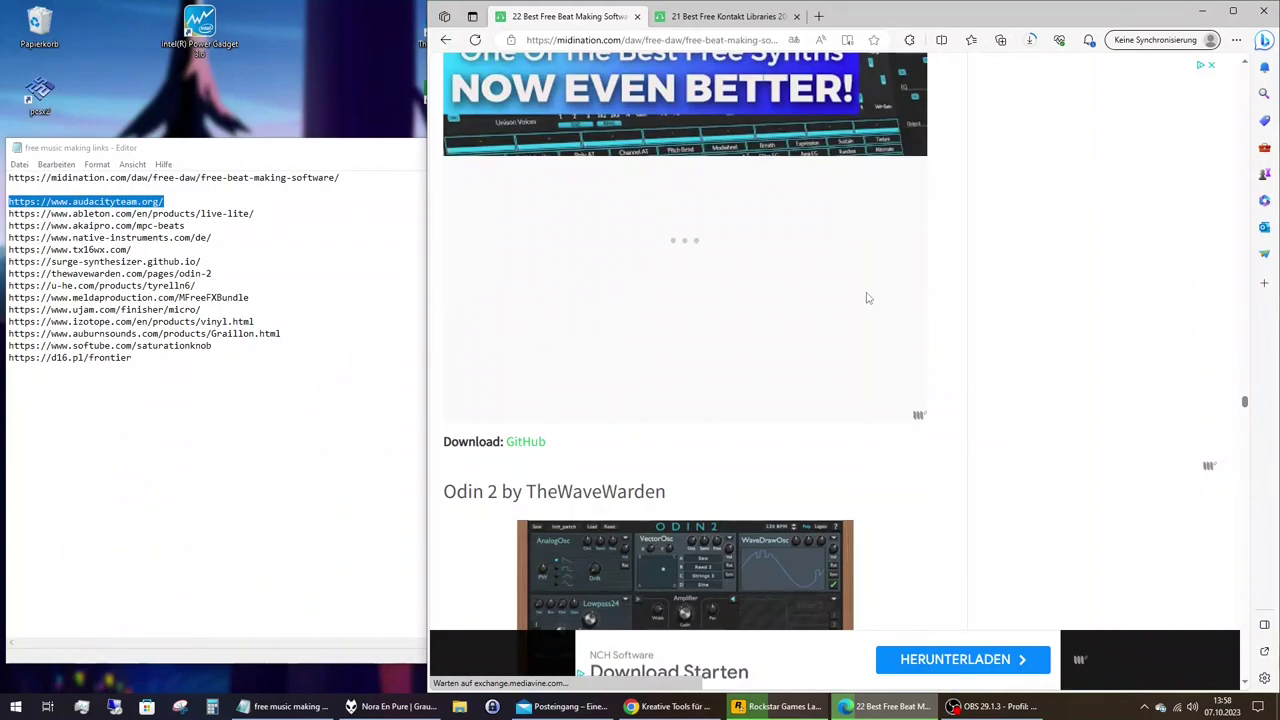
# Start the surge-xt-win64-1.2.3-setup.exe download, confirm it in Downloads, then close the Surge tab.
pyautogui.click(867, 297)
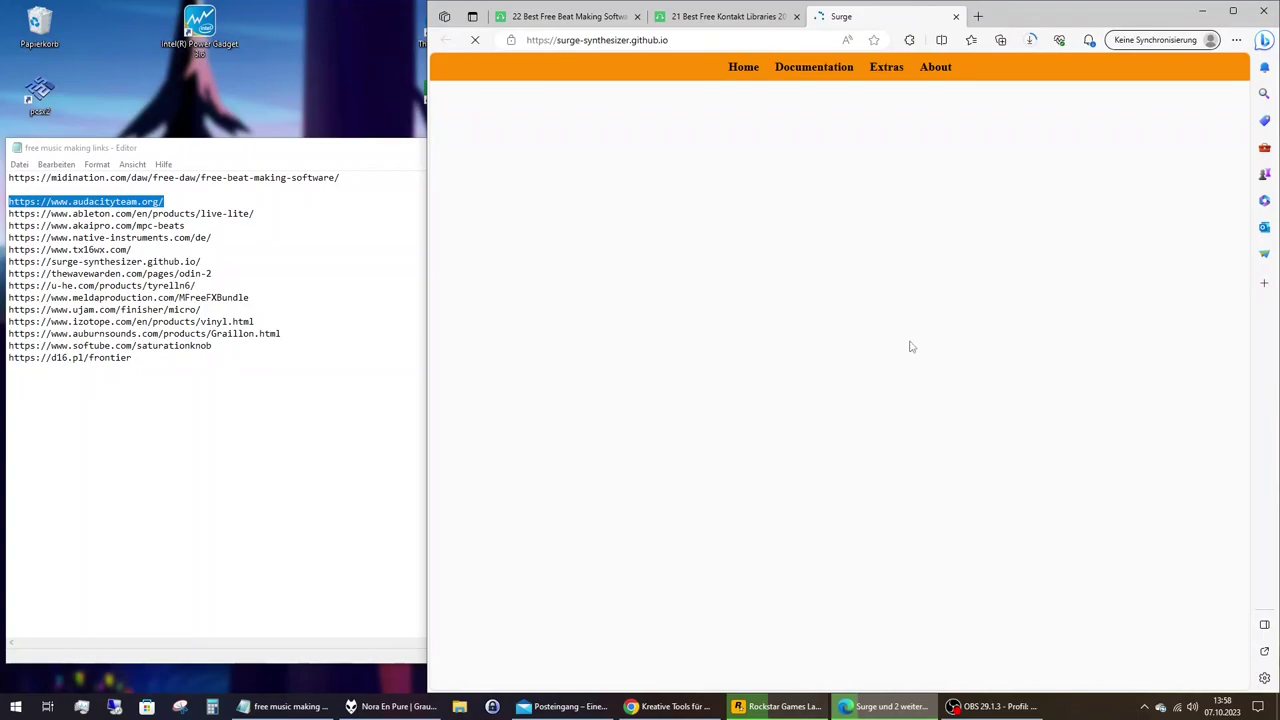
pyautogui.hotkey('alt', 'Tab')
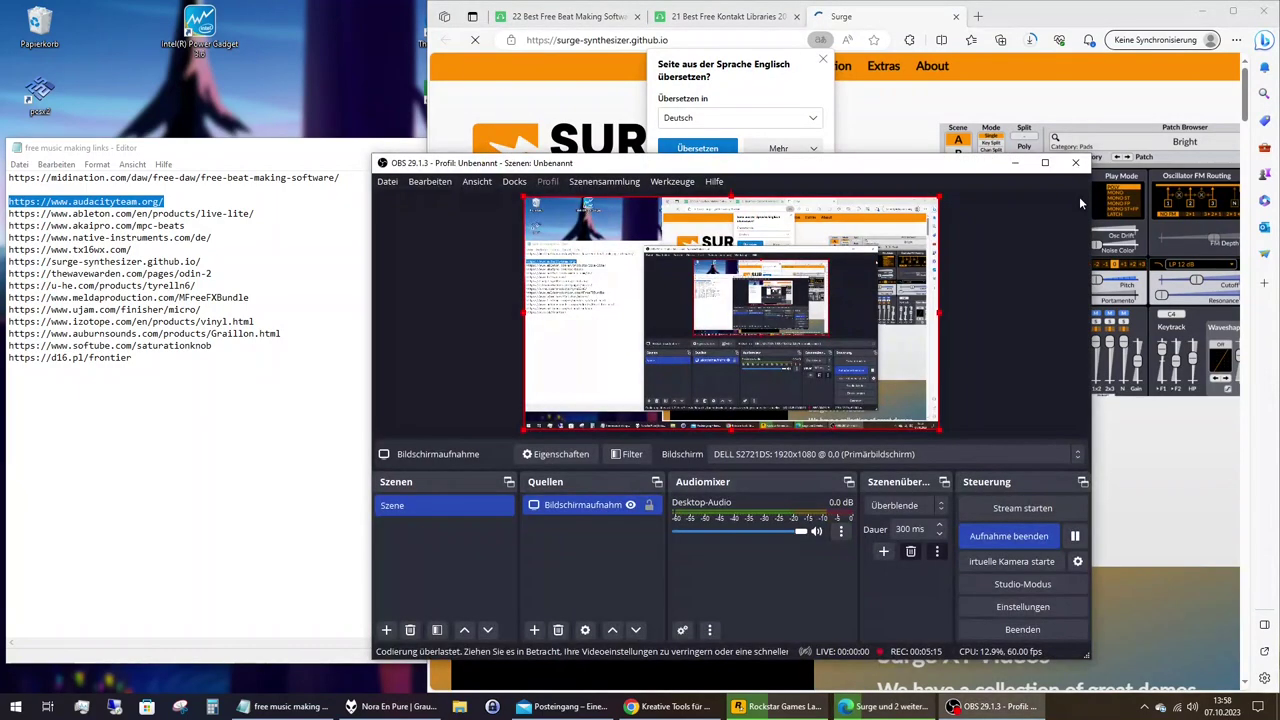
pyautogui.click(1017, 163)
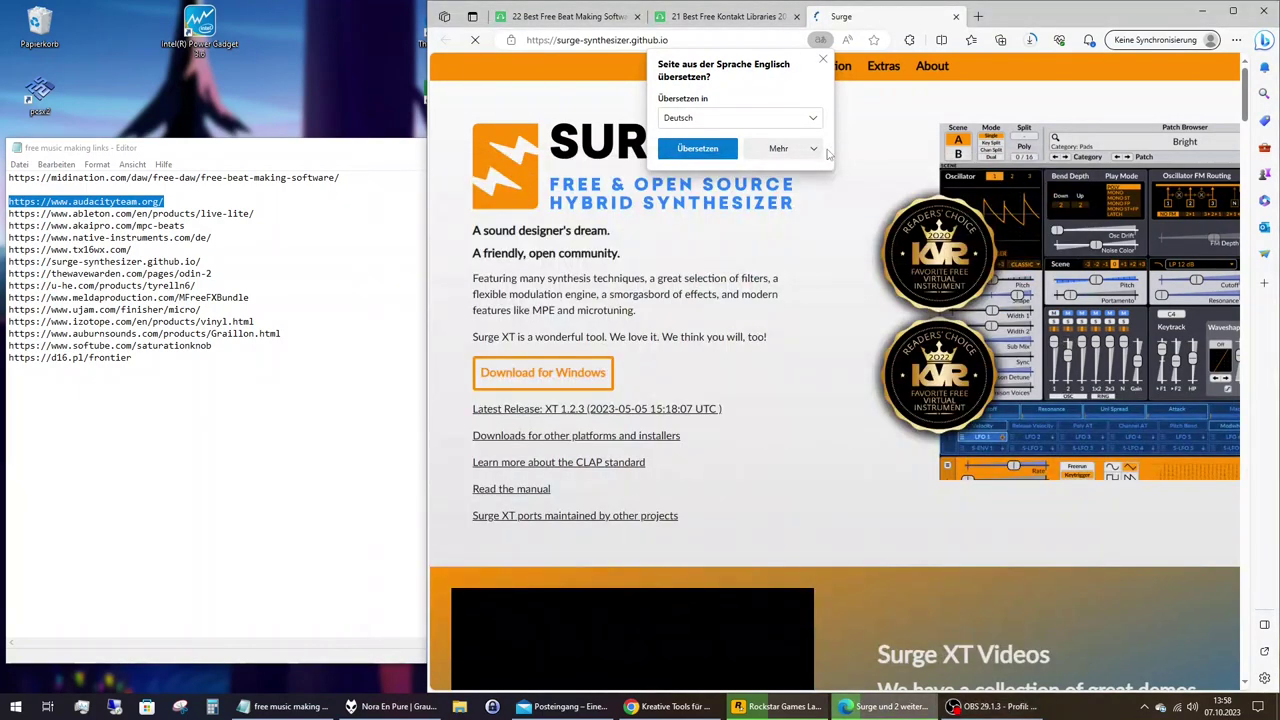
pyautogui.click(835, 120)
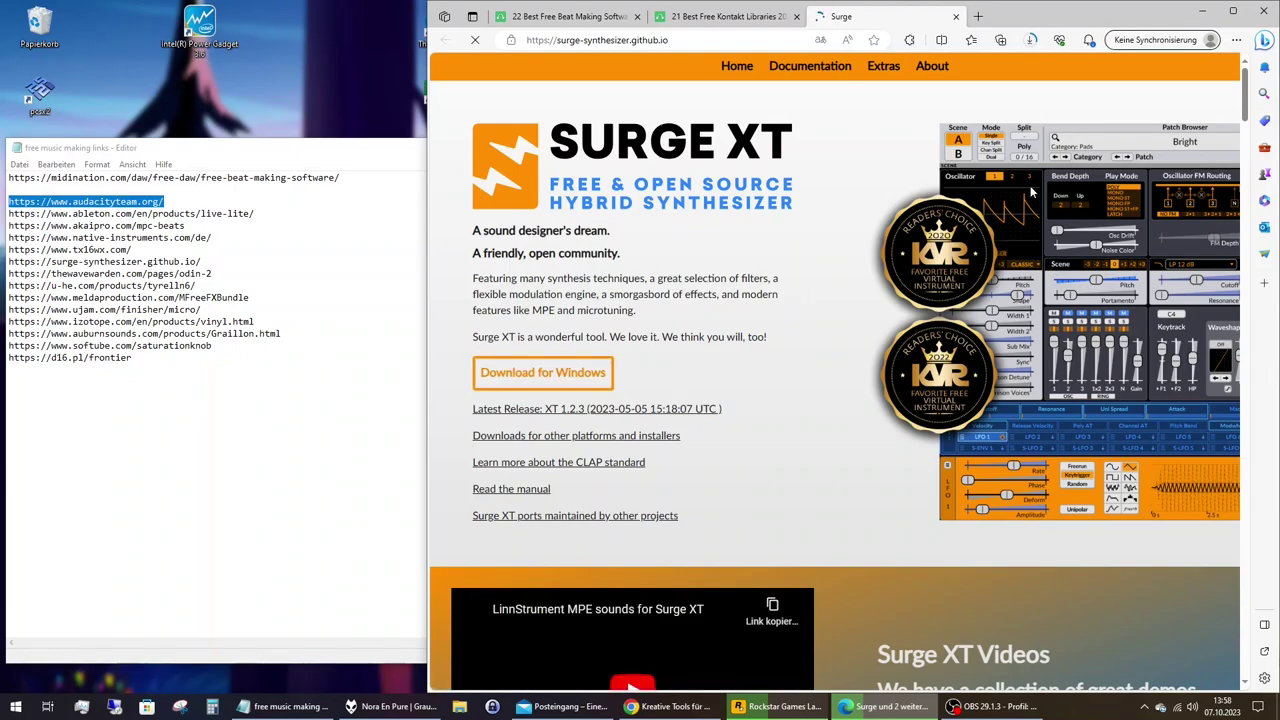
pyautogui.click(1030, 40)
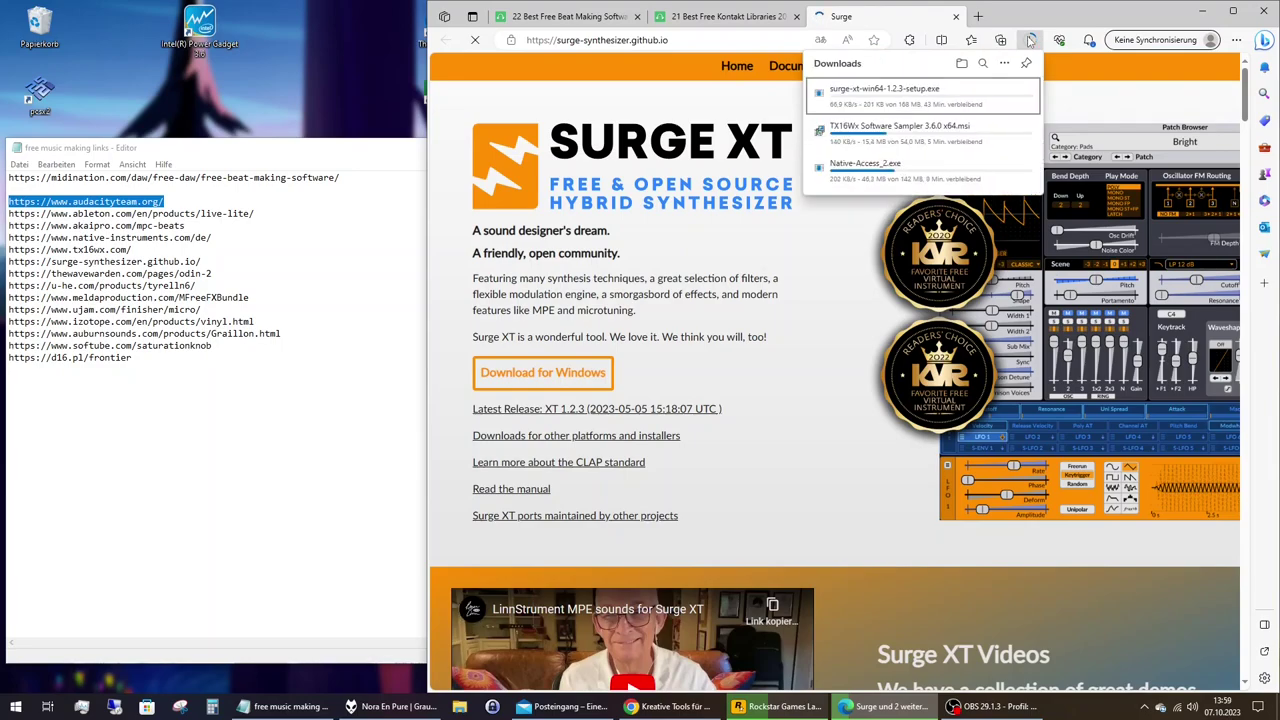
pyautogui.click(956, 17)
# From the beat-making article, open the TheWaveWarden Odin 2 link in a new tab.
pyautogui.click(600, 17)
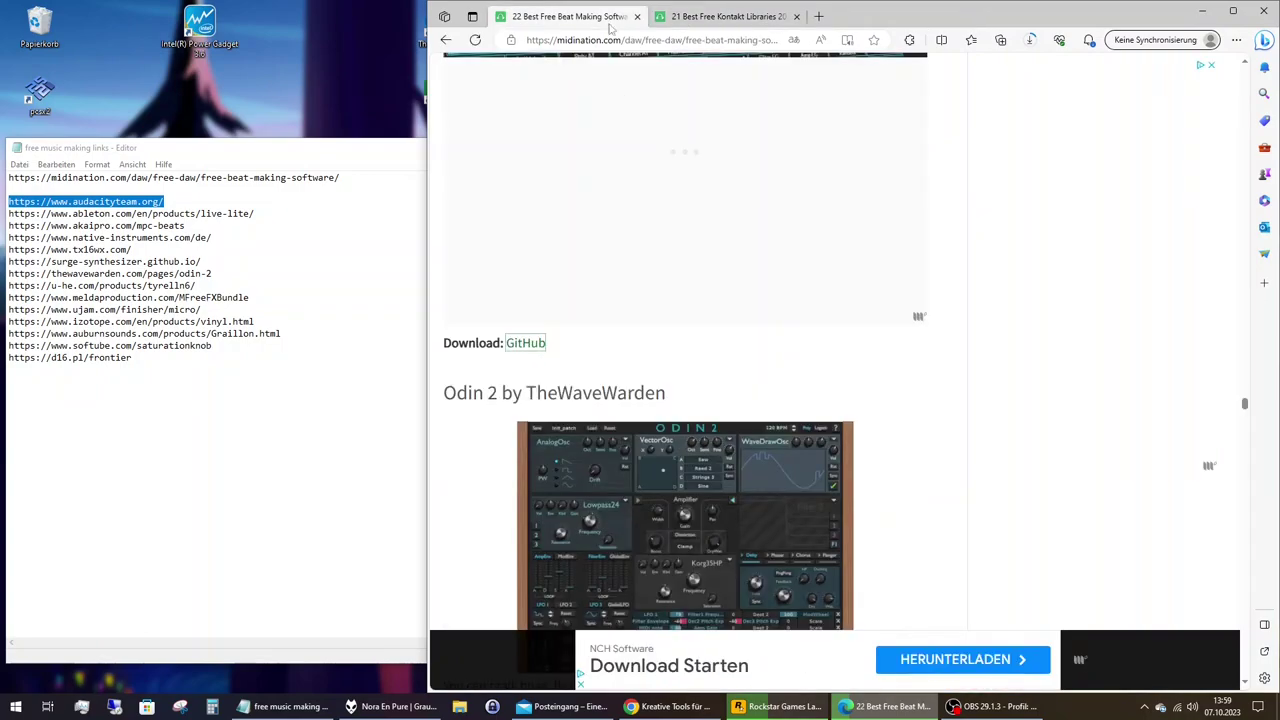
pyautogui.scroll(-6, 690, 452)
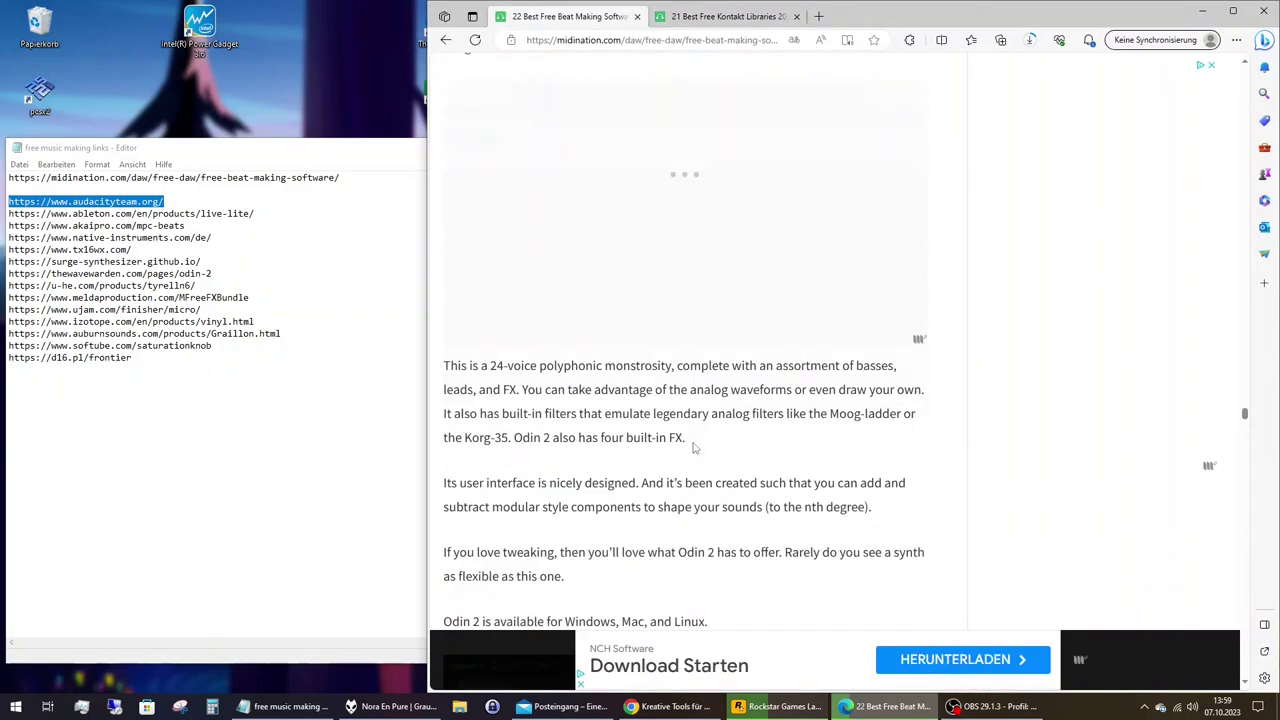
pyautogui.scroll(-6, 693, 447)
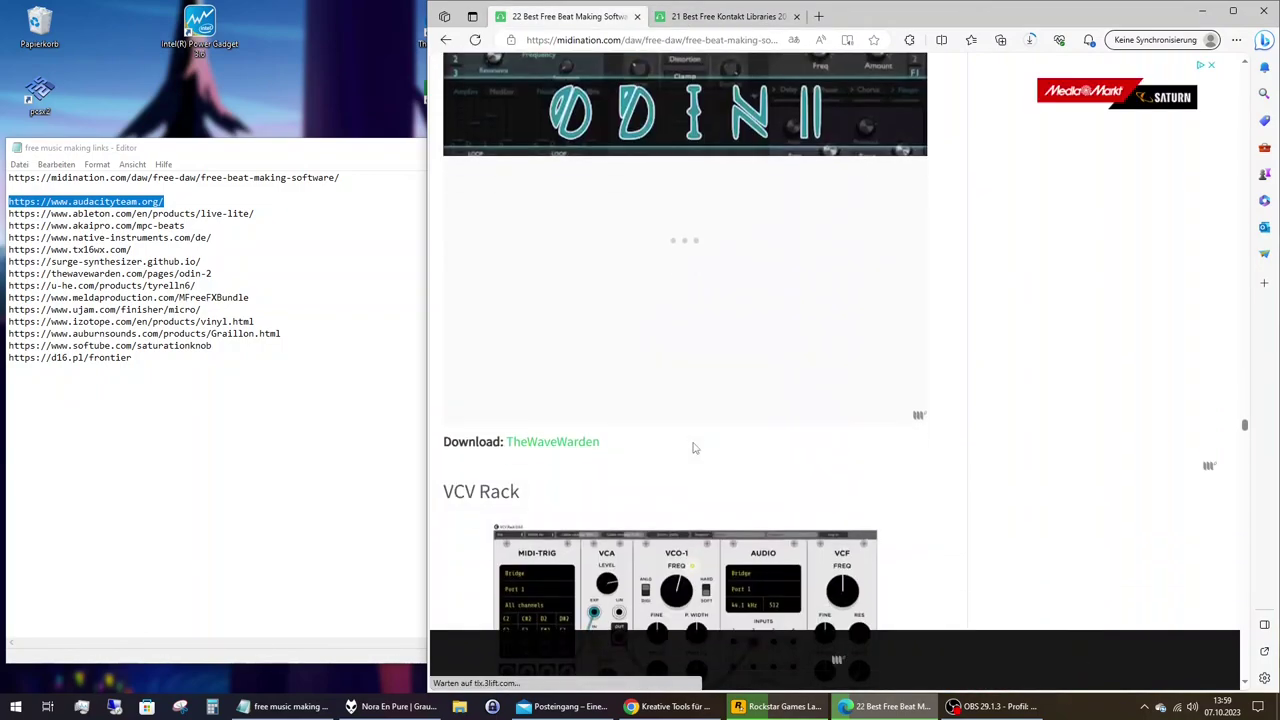
pyautogui.rightClick(577, 449)
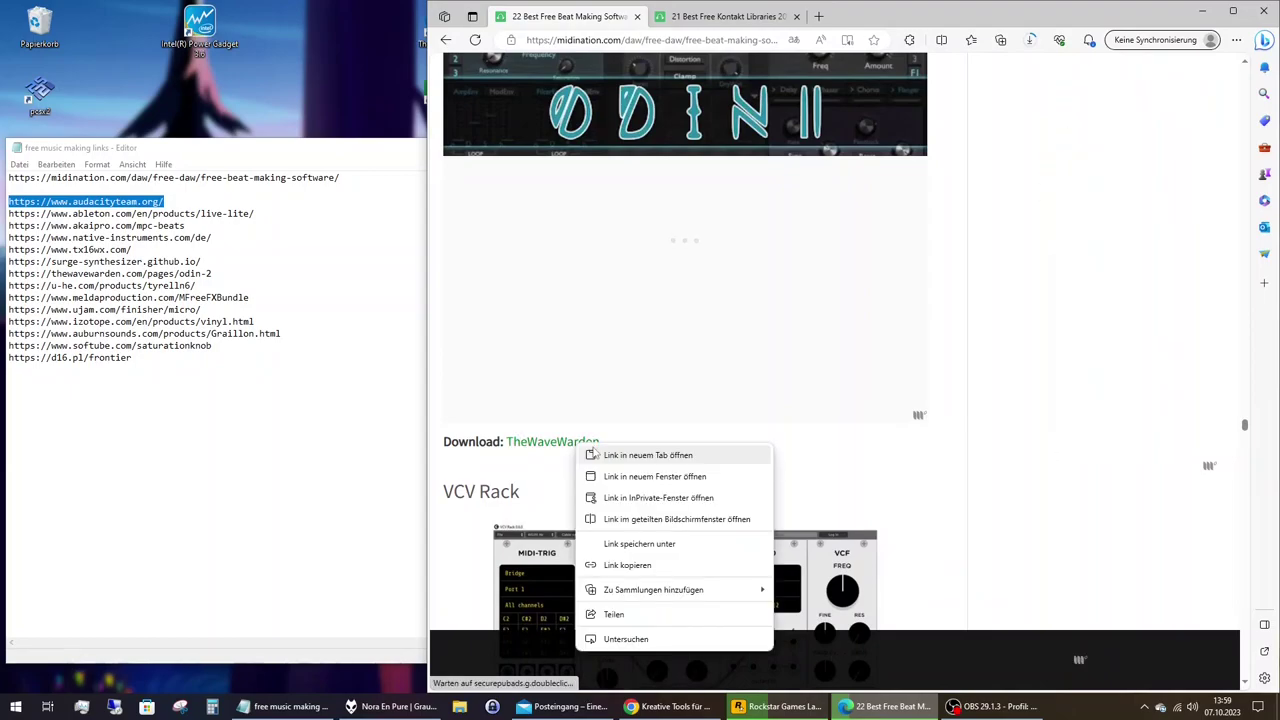
pyautogui.click(646, 455)
pyautogui.hotkey('ctrl', 'Tab')
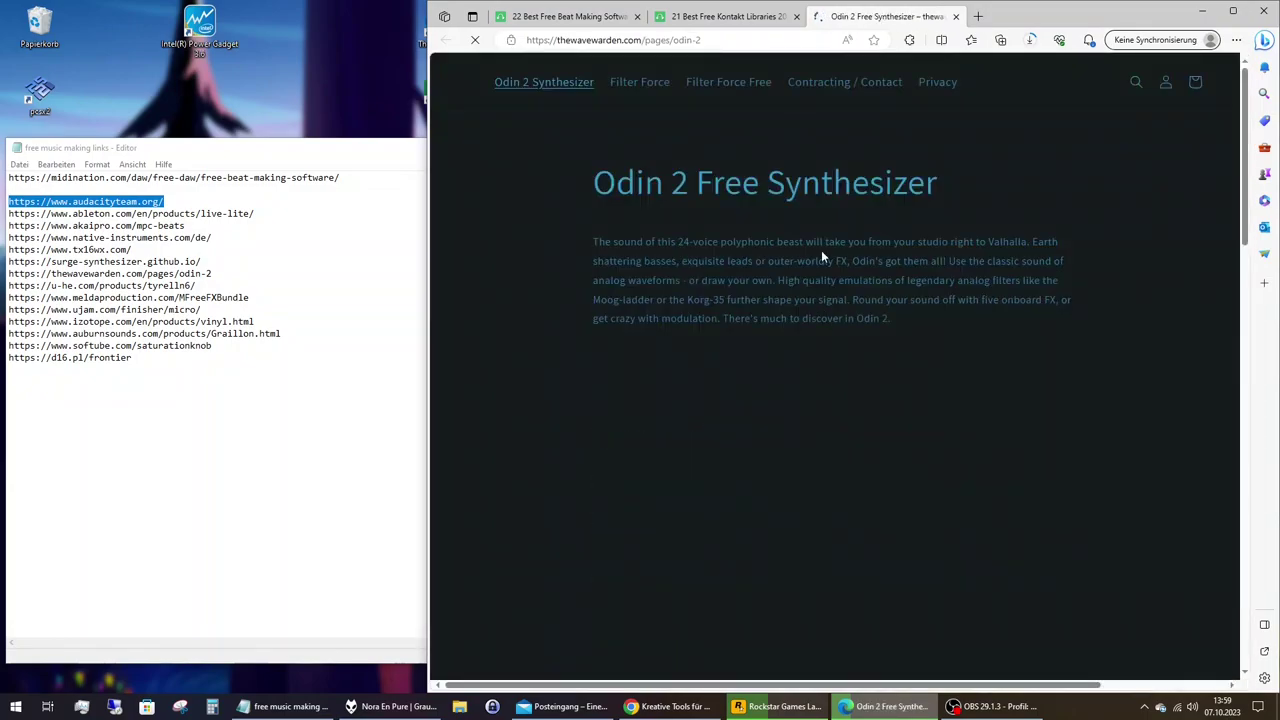
# Stop Edge offering to translate English pages and download the Windows build of Odin 2.3.4.
pyautogui.scroll(-10, 822, 252)
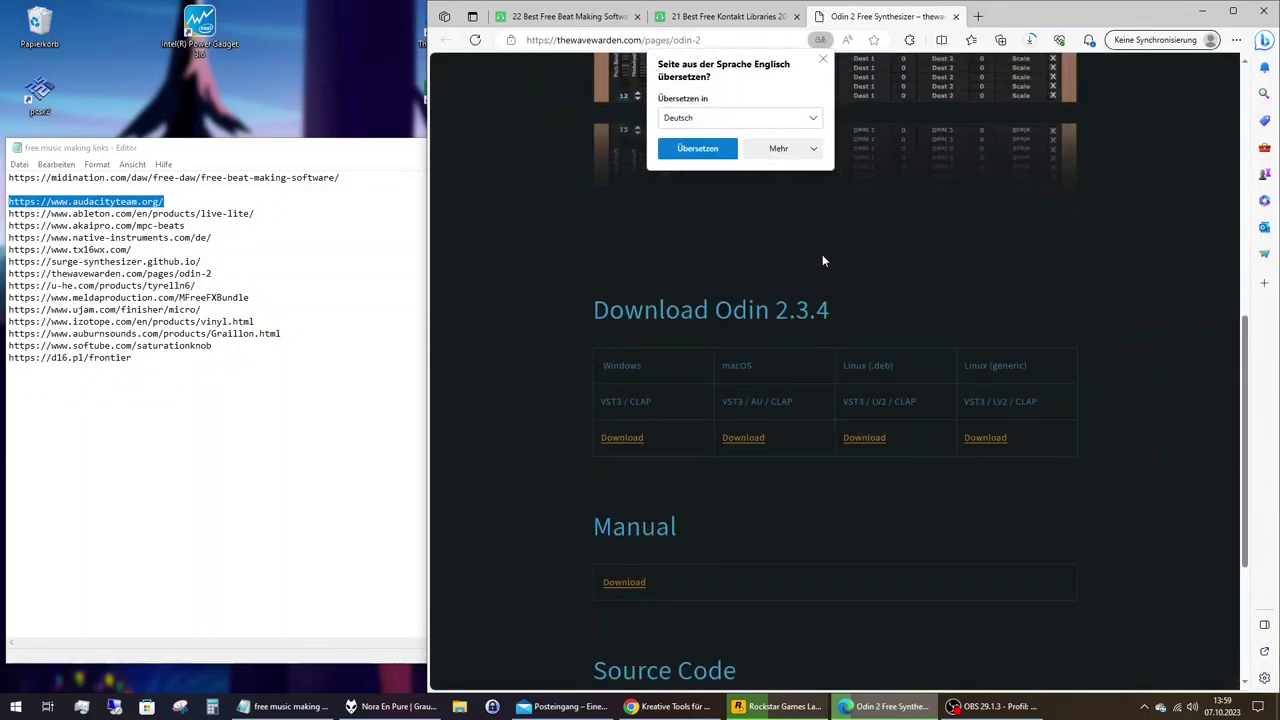
pyautogui.click(814, 148)
pyautogui.click(814, 193)
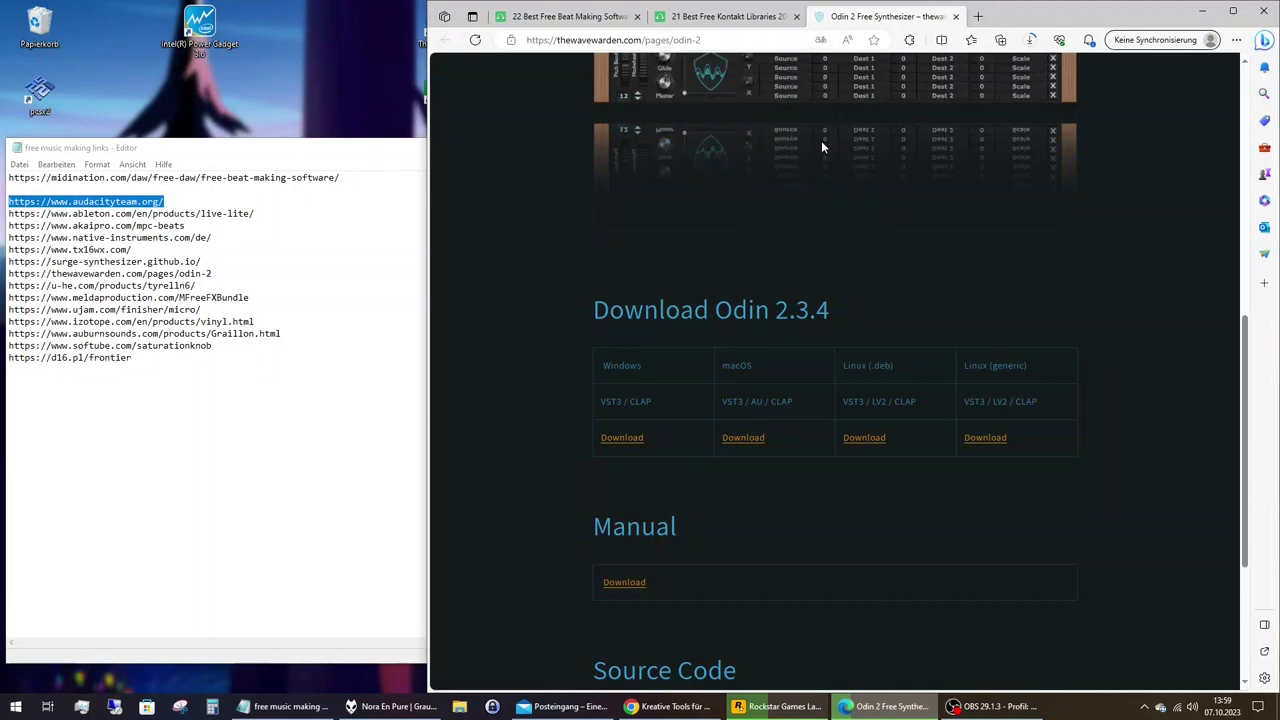
pyautogui.click(626, 446)
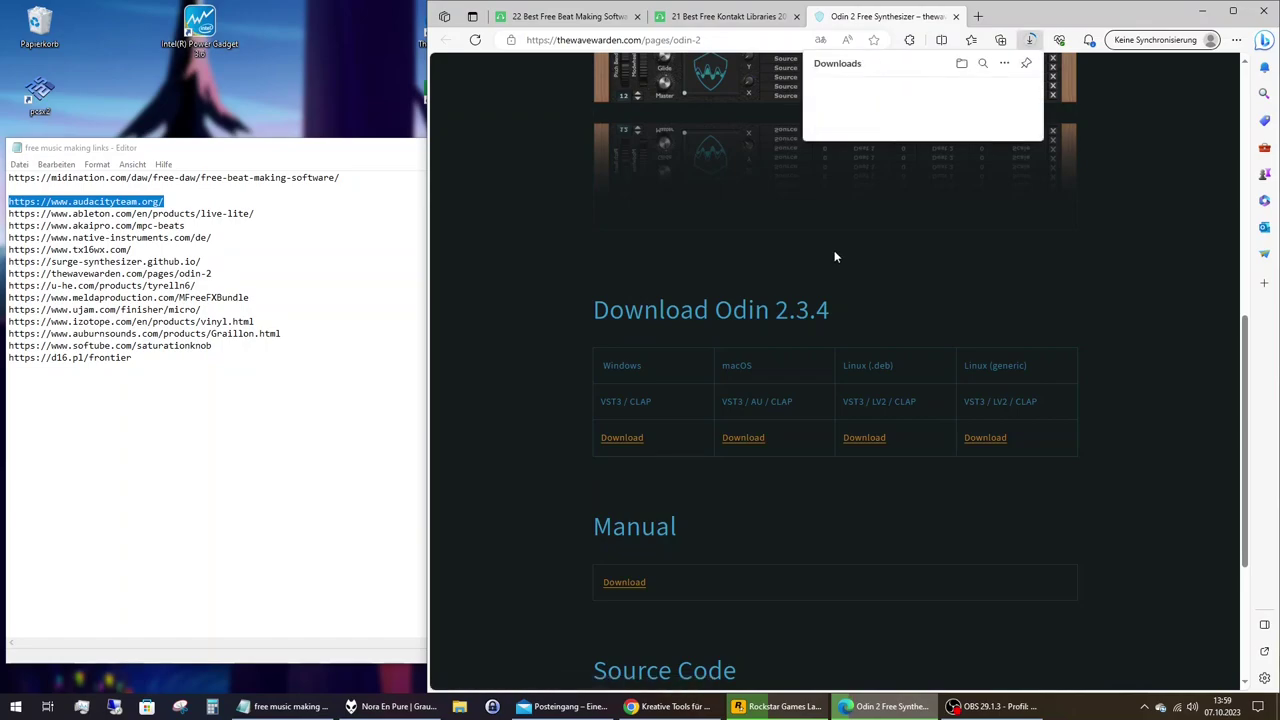
pyautogui.click(955, 17)
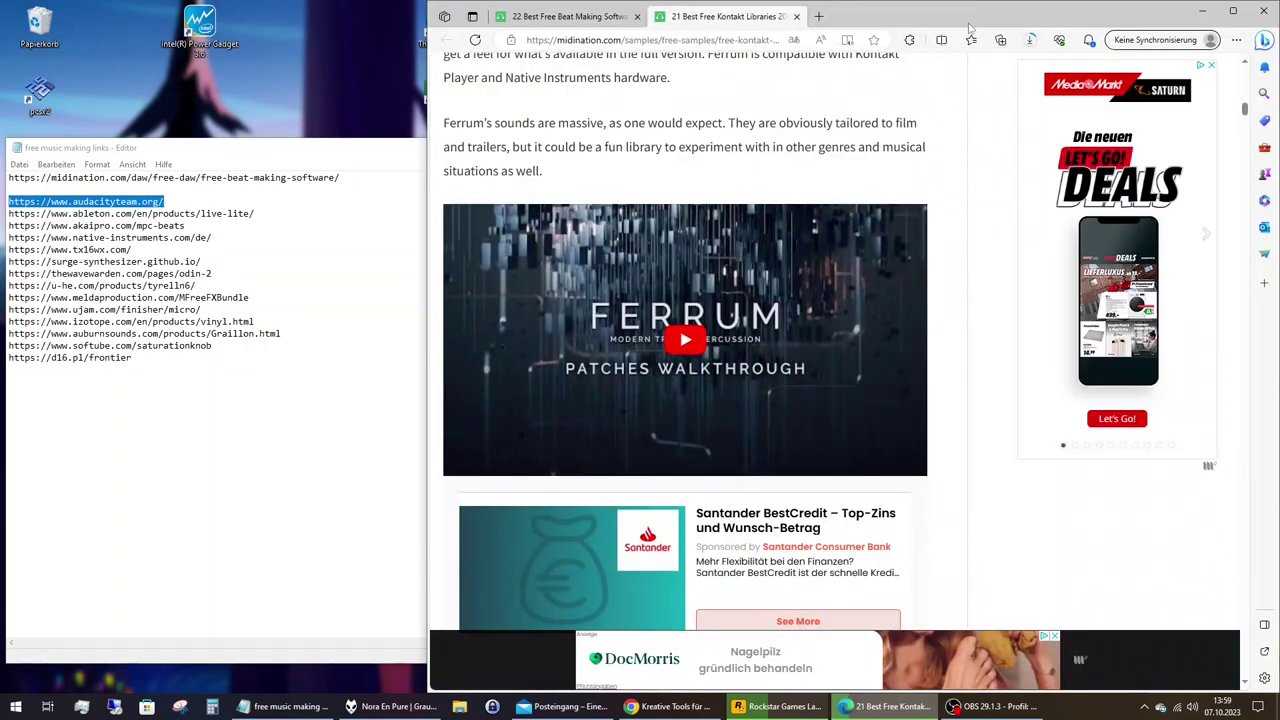
pyautogui.scroll(-5, 876, 334)
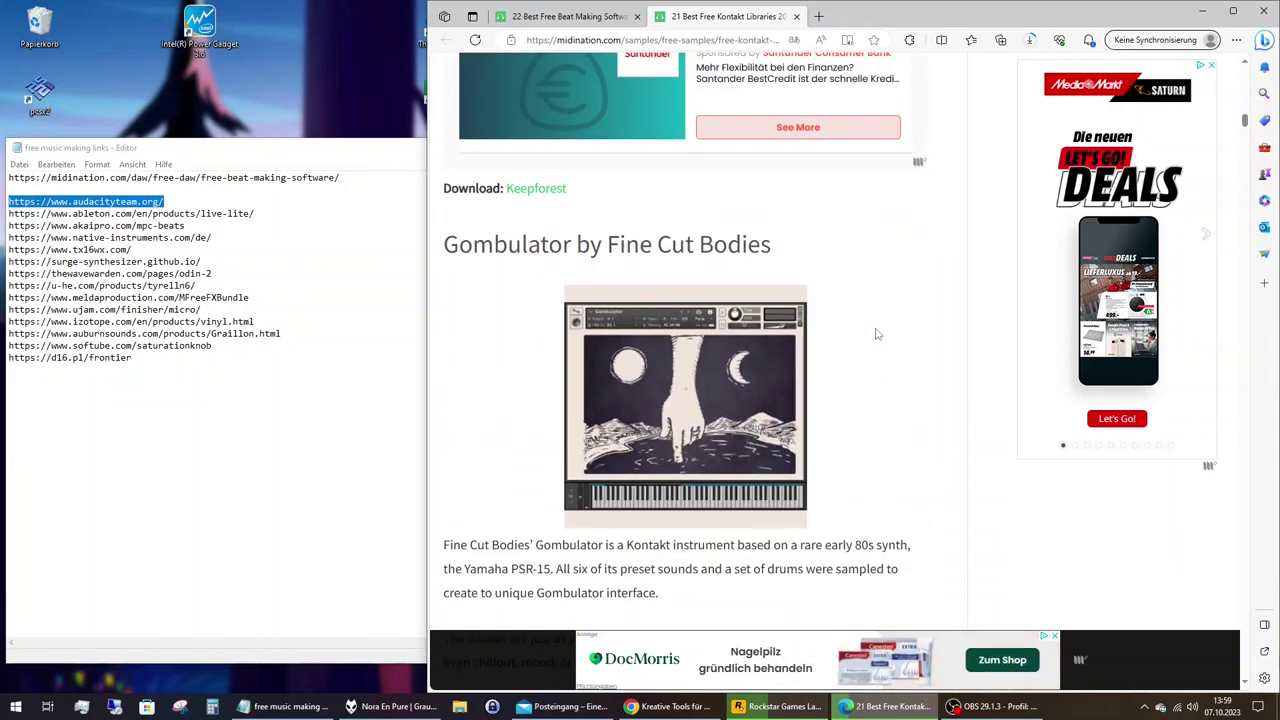
pyautogui.scroll(-9, 876, 334)
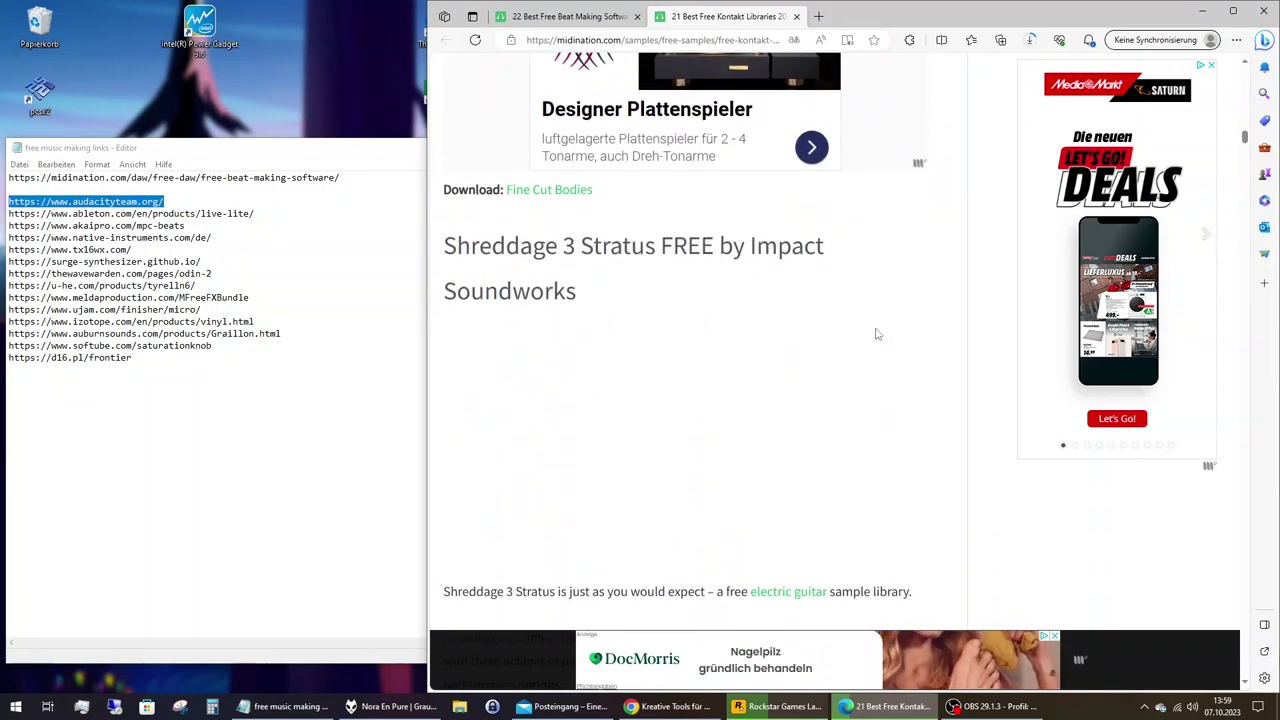
pyautogui.scroll(-1, 876, 334)
pyautogui.scroll(-13, 876, 334)
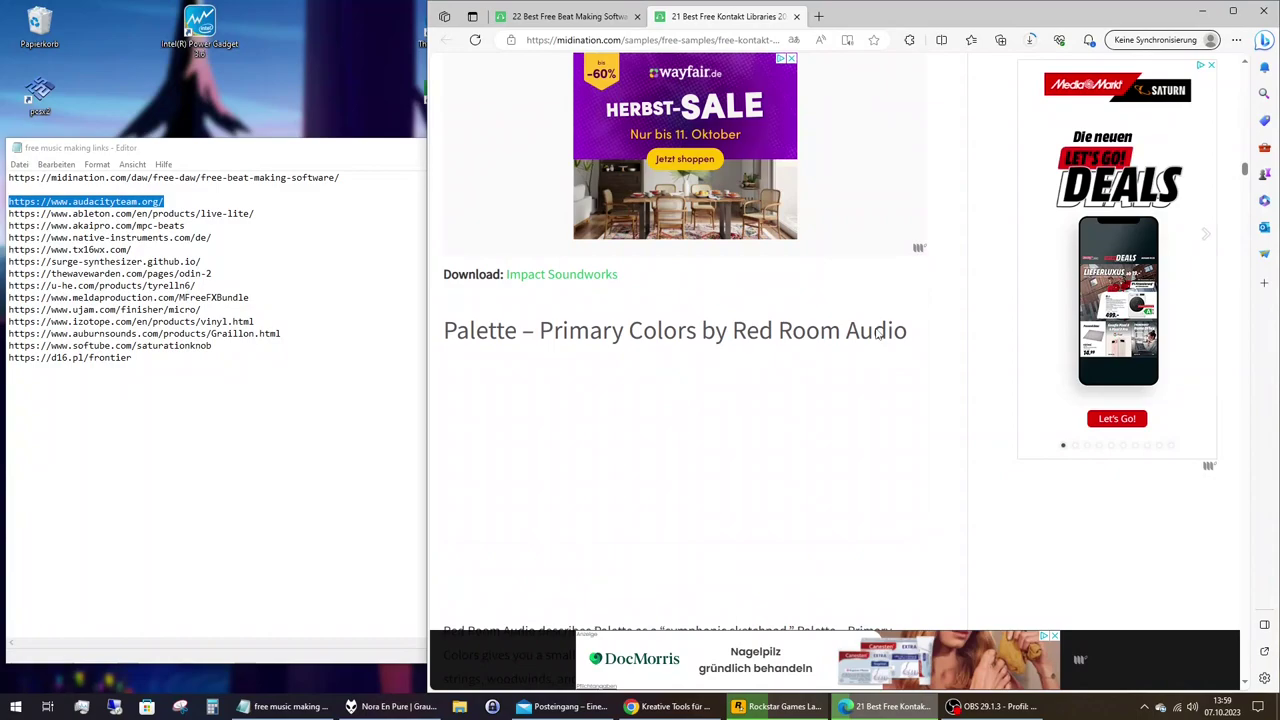
pyautogui.scroll(-9, 876, 334)
pyautogui.scroll(-10, 876, 334)
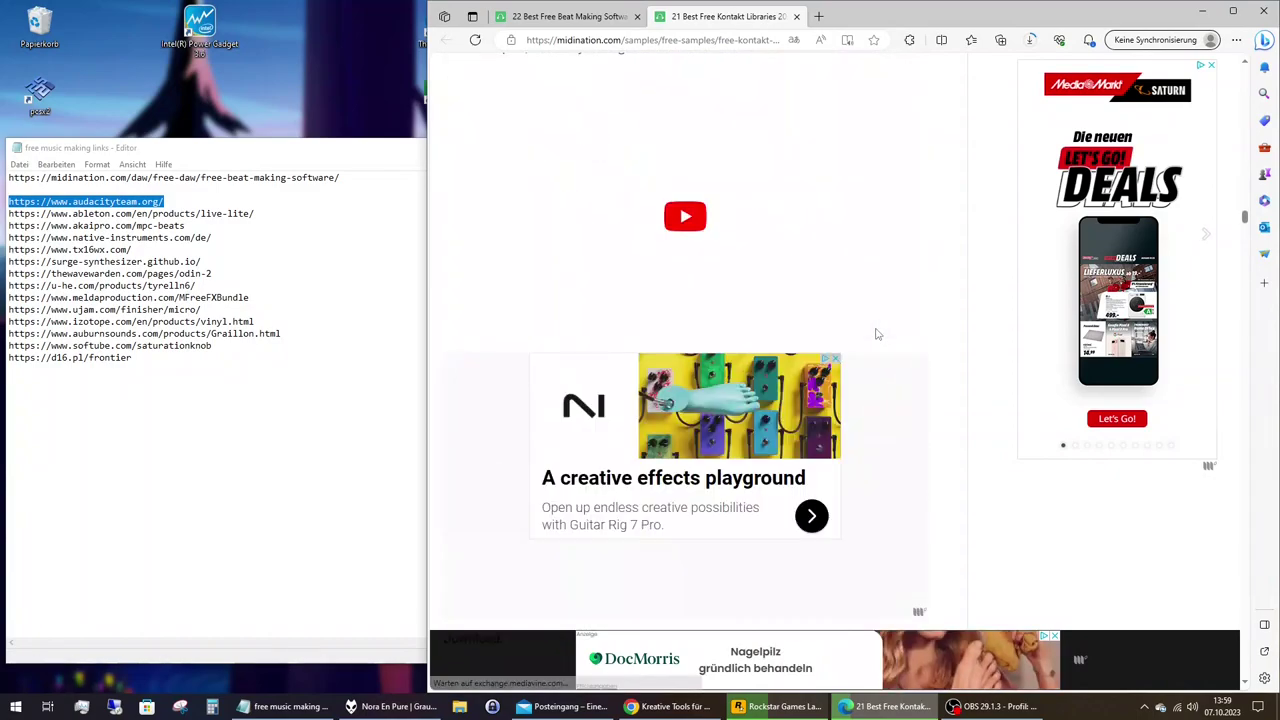
pyautogui.scroll(-10, 876, 334)
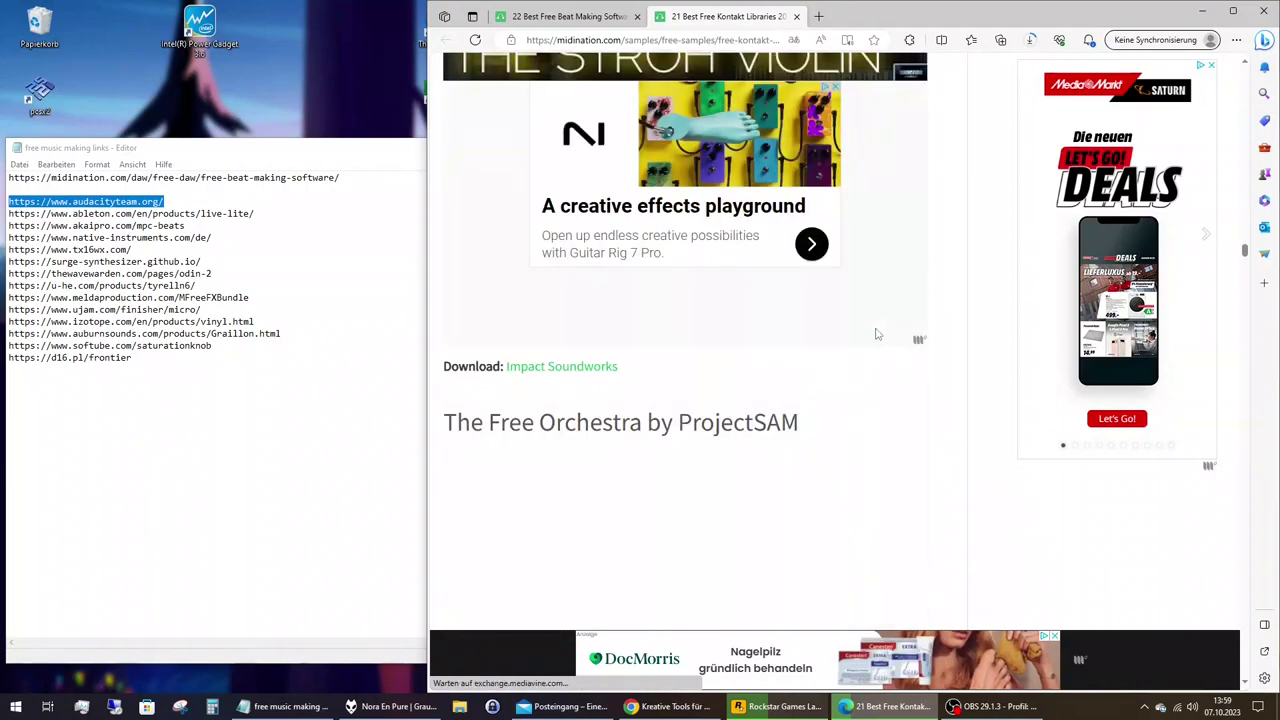
pyautogui.scroll(-8, 876, 334)
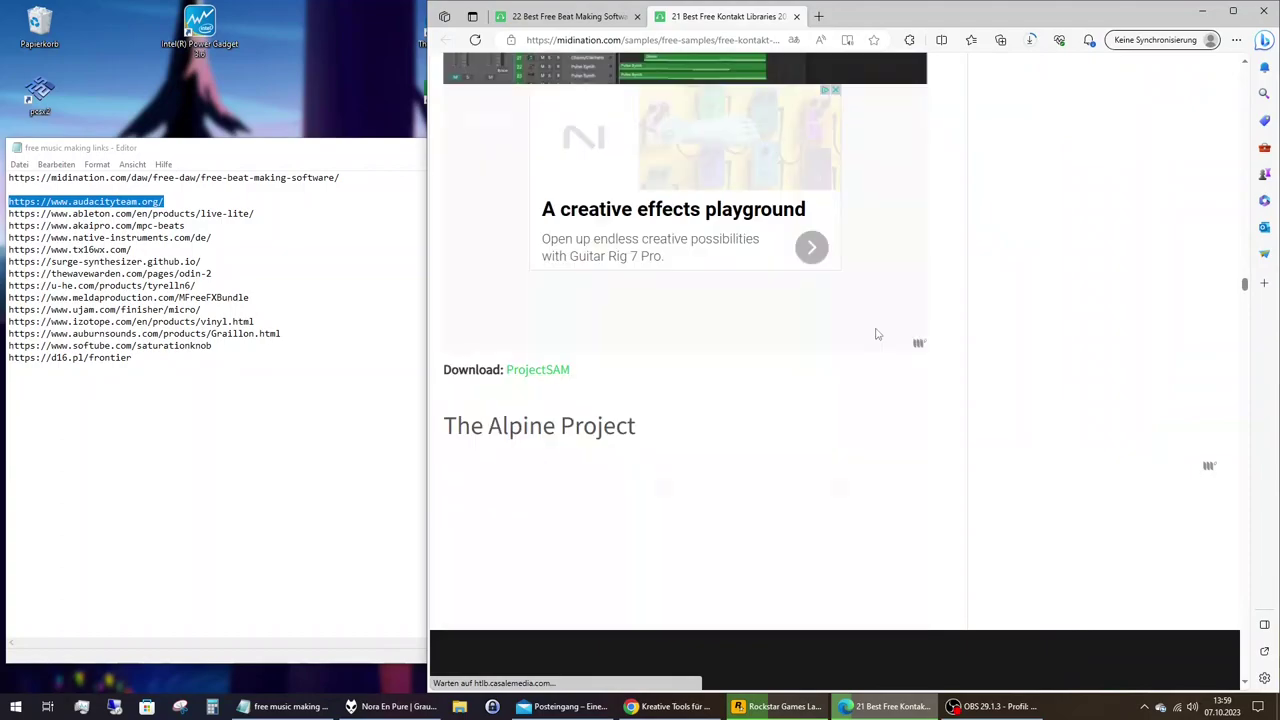
pyautogui.scroll(-5, 876, 334)
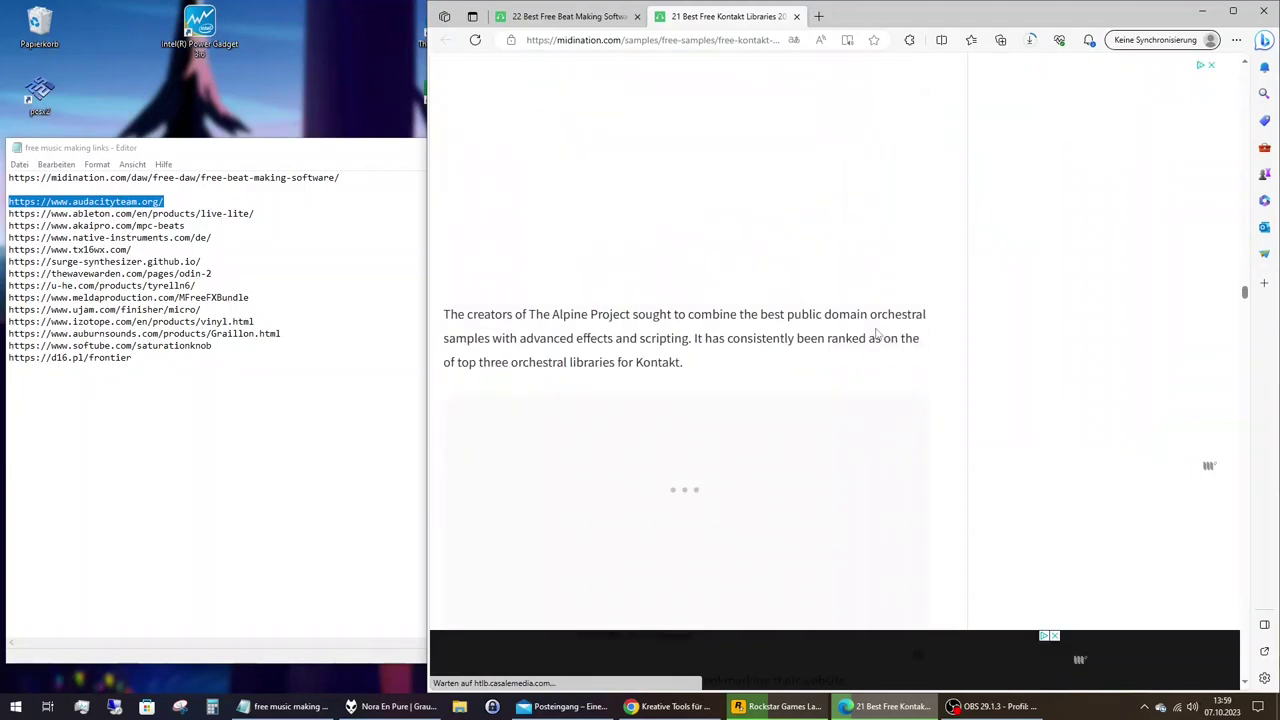
pyautogui.scroll(-5, 877, 335)
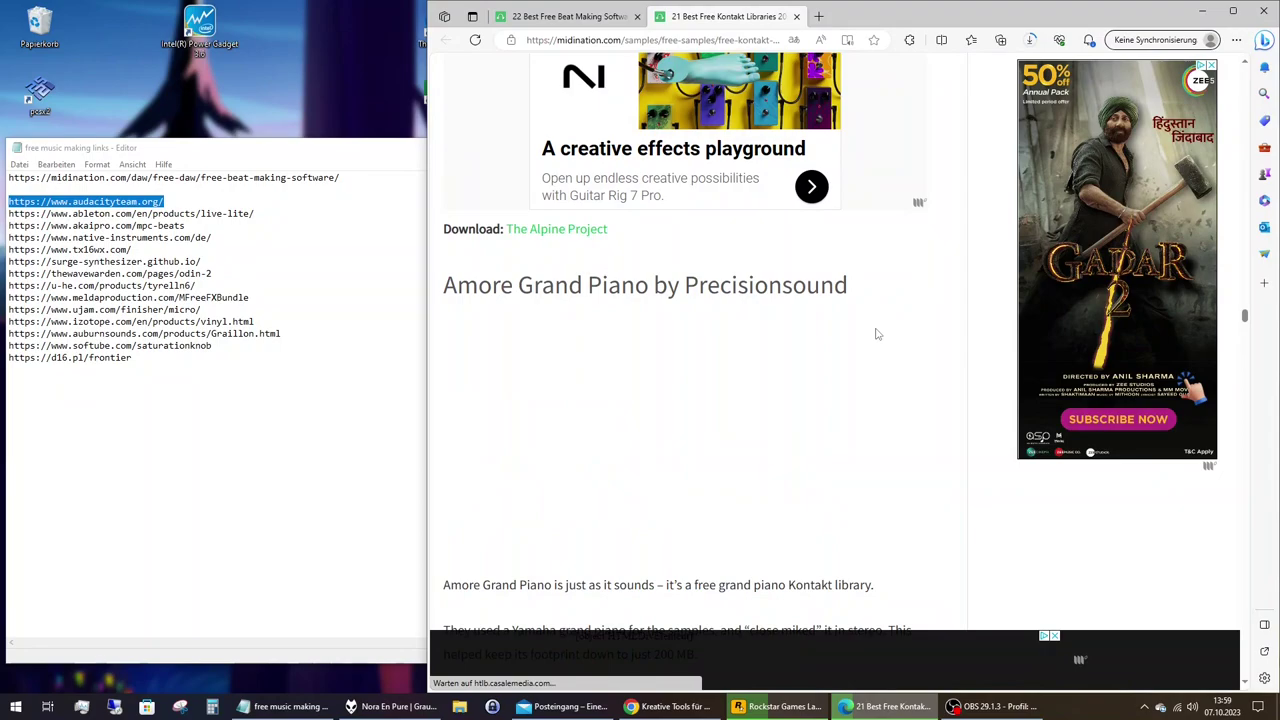
pyautogui.scroll(-8, 876, 334)
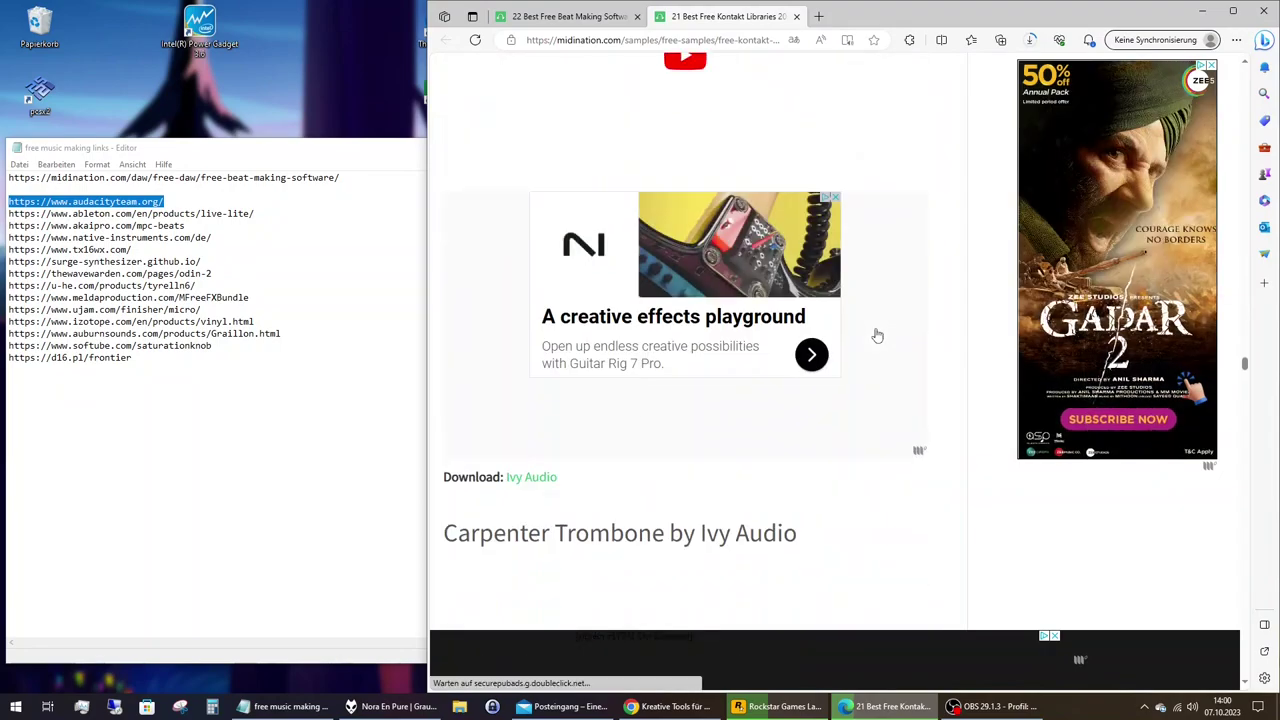
pyautogui.scroll(-3, 876, 336)
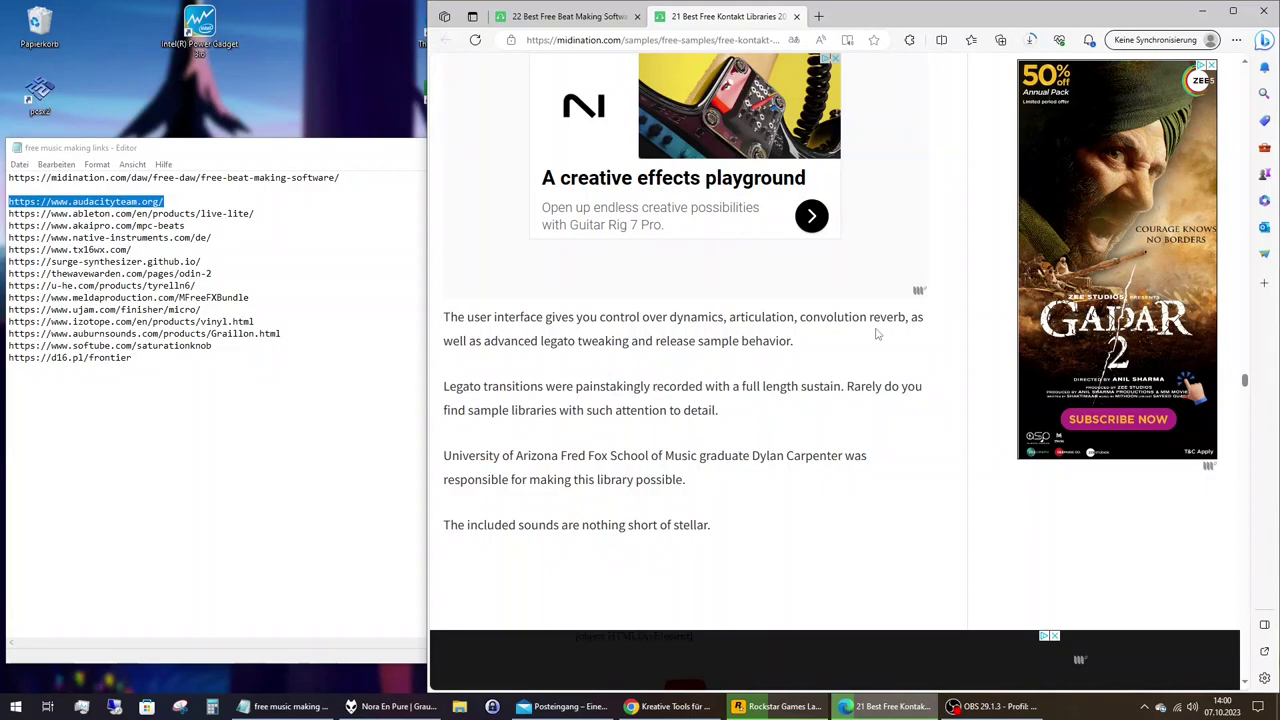
pyautogui.scroll(-3, 876, 334)
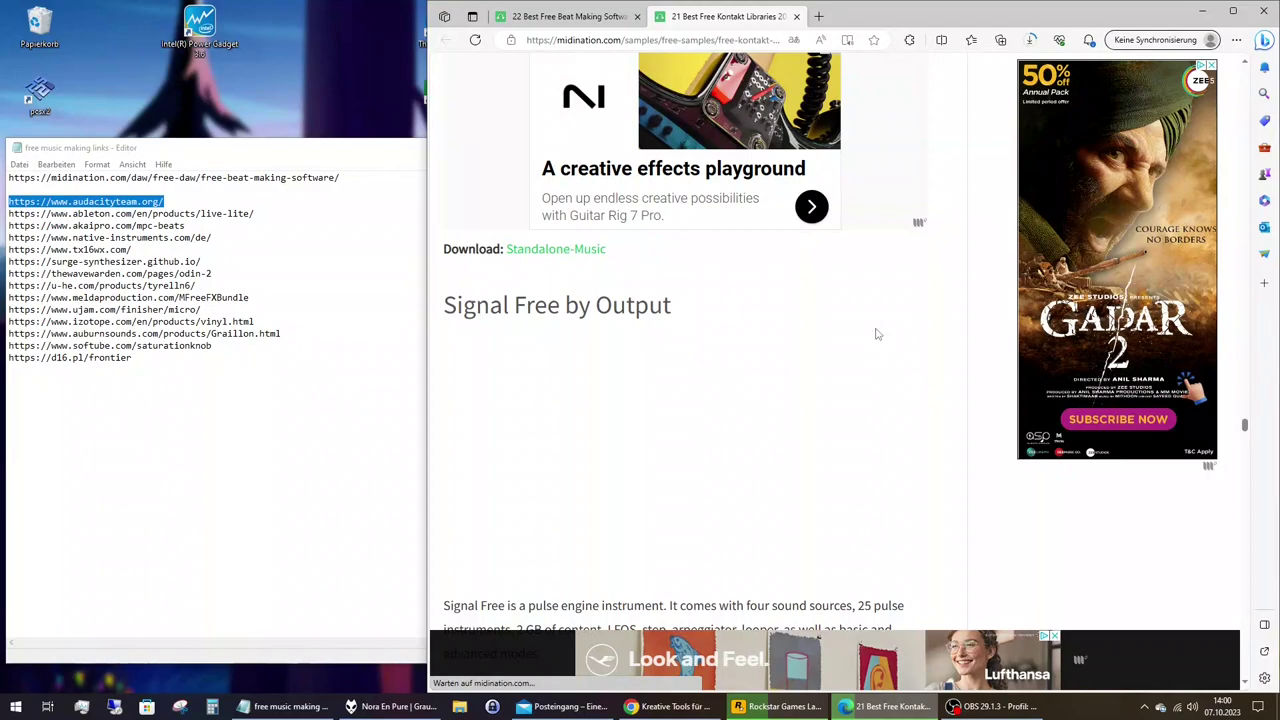
# Return to the beat-making article and drag the TyrellN6 link onto the tab strip.
pyautogui.hotkey('ctrl', 'shift', 'Tab')
pyautogui.click(1032, 40)
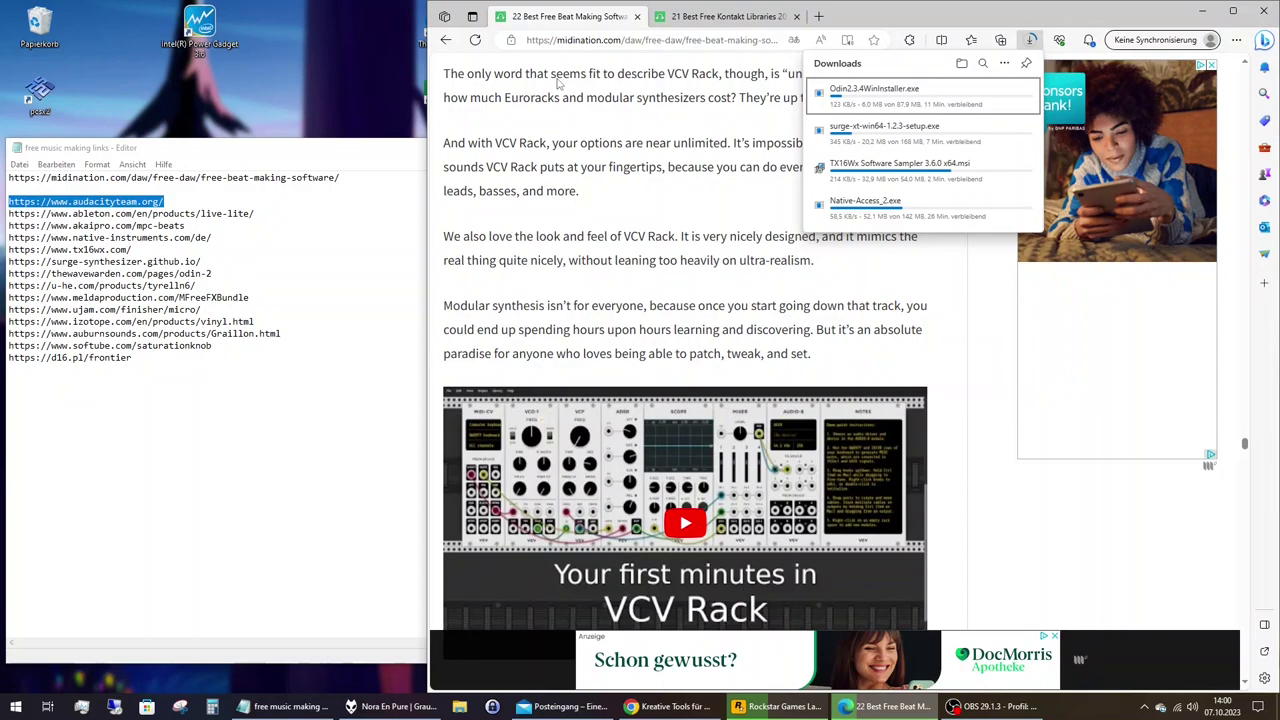
pyautogui.scroll(-15, 748, 200)
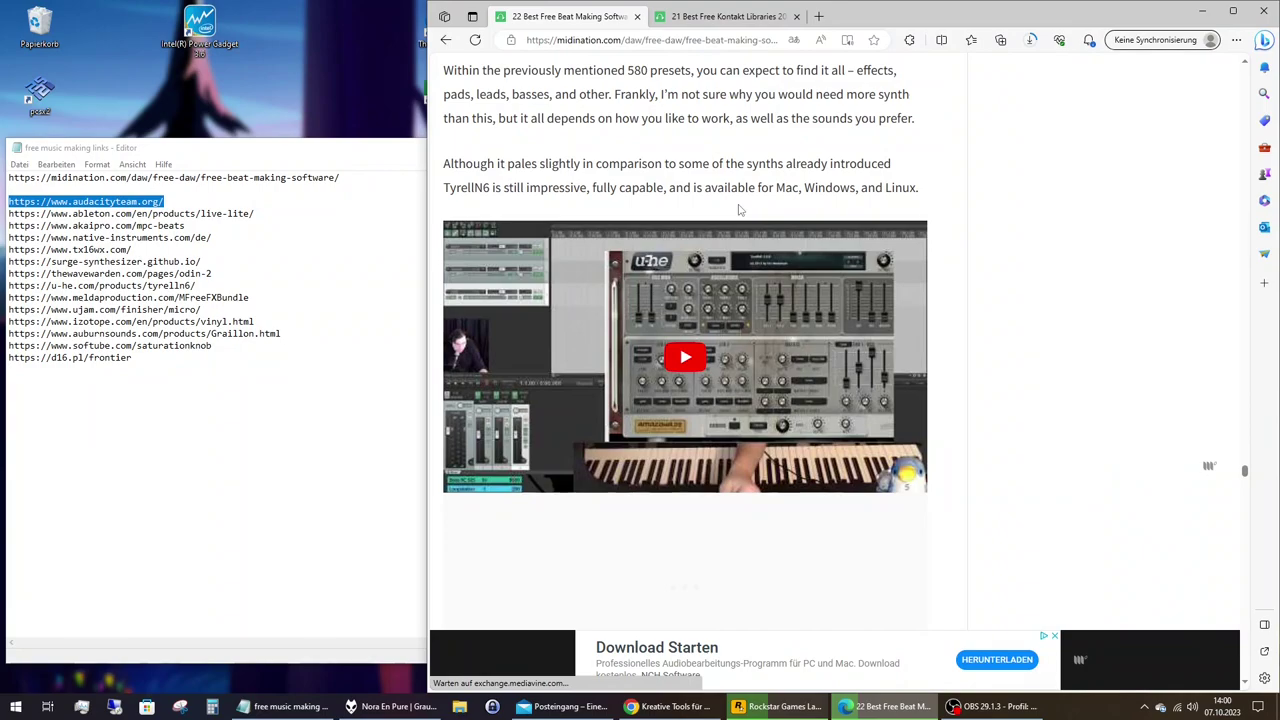
pyautogui.moveTo(463, 187); pyautogui.dragTo(836, 22)
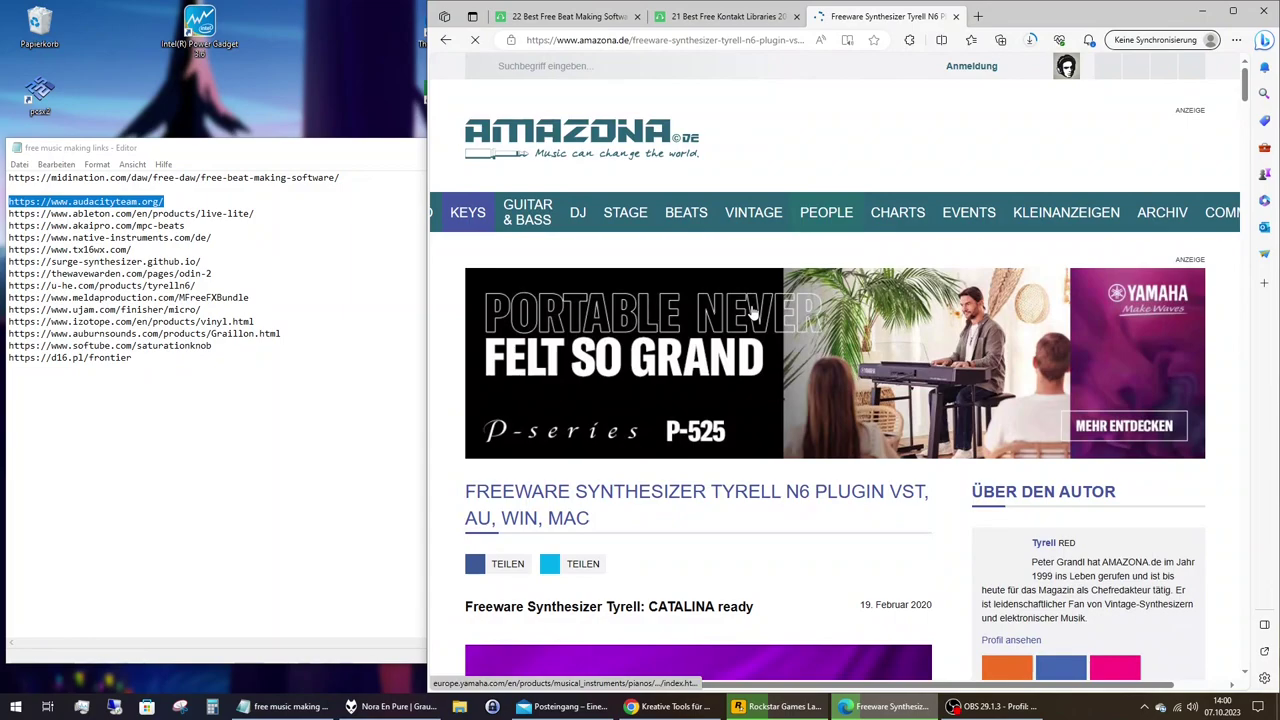
# Accept cookies, download the Windows Tyrell N6 V3.0 zip, then close the AMAZONA.de tab.
pyautogui.scroll(-5, 752, 312)
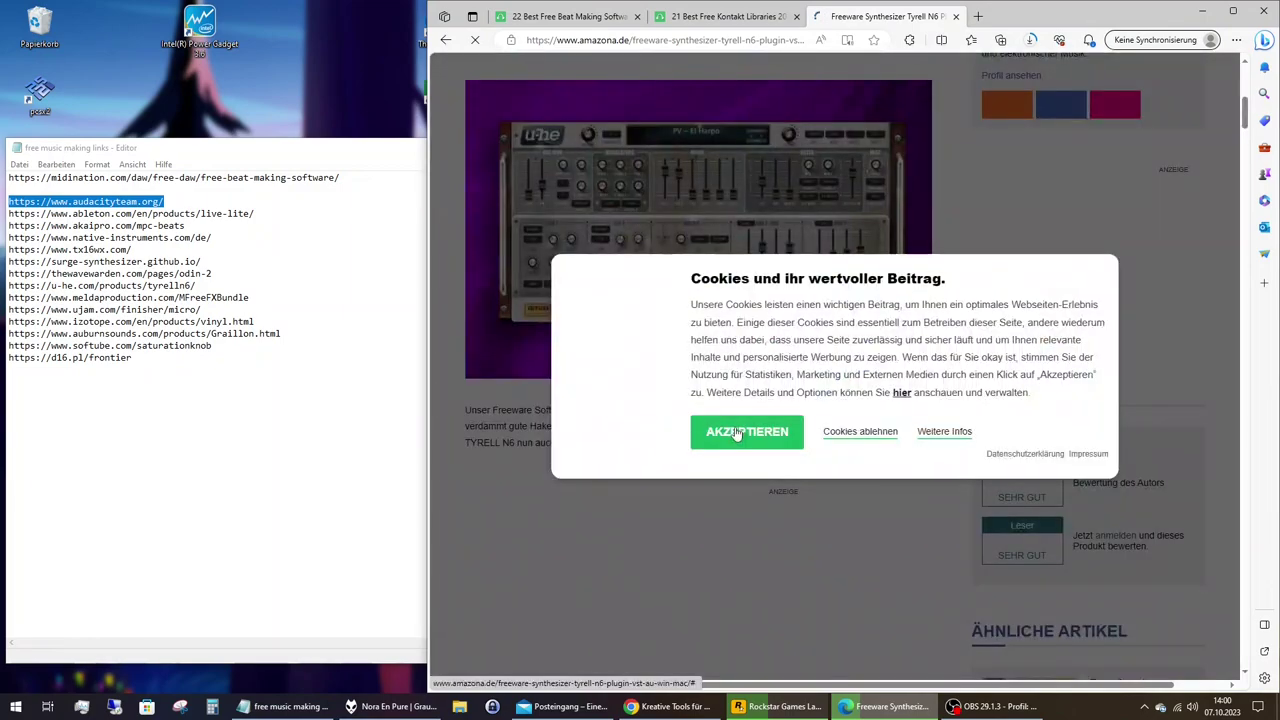
pyautogui.click(736, 433)
pyautogui.scroll(-2, 782, 399)
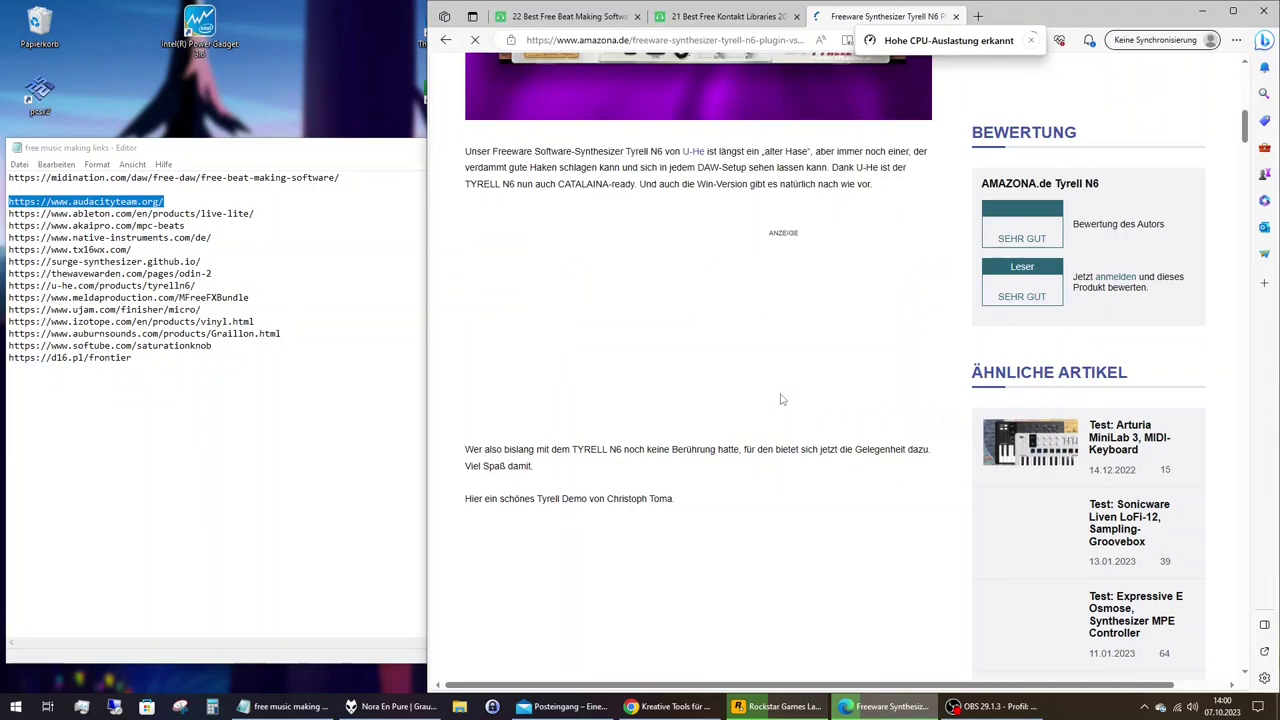
pyautogui.scroll(-7, 782, 399)
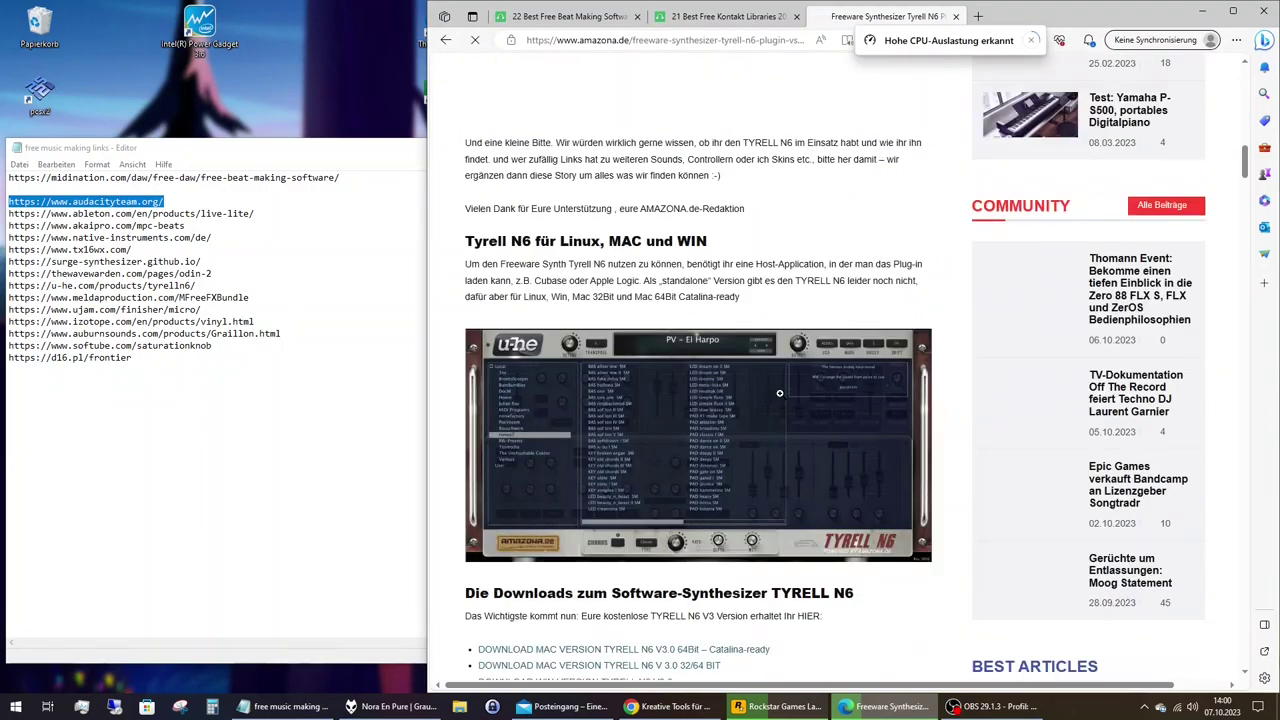
pyautogui.scroll(-4, 779, 393)
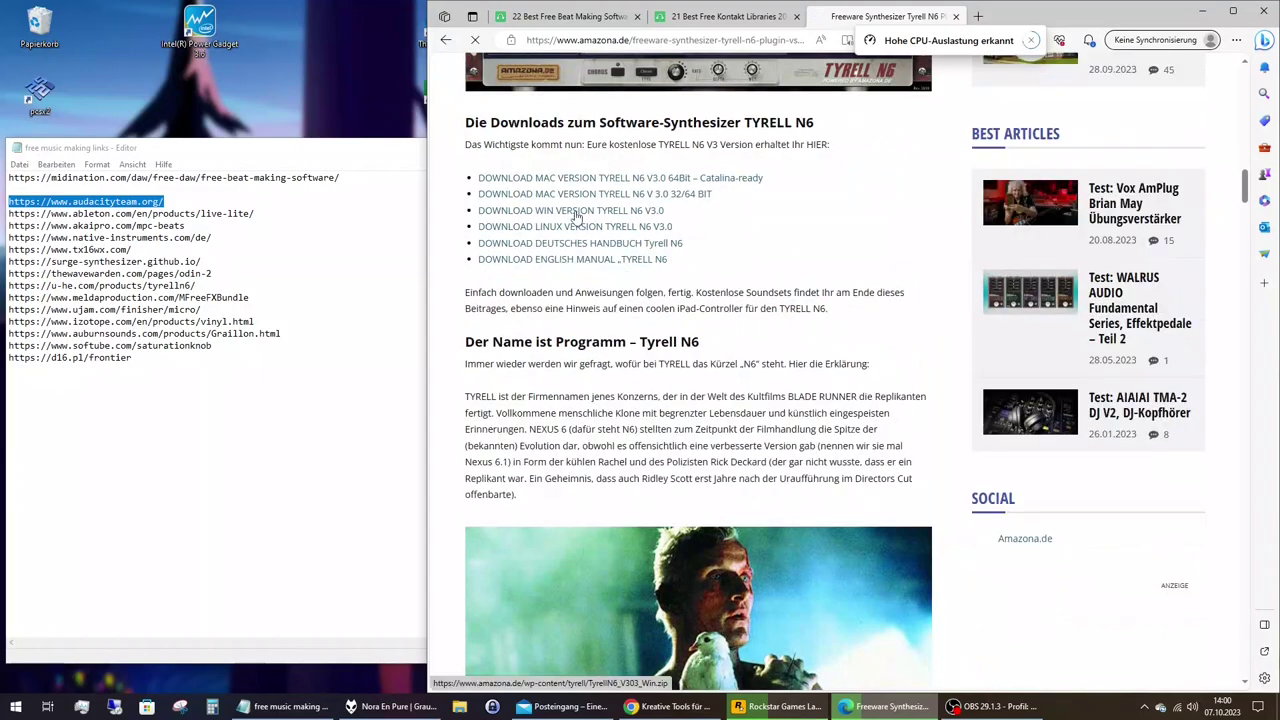
pyautogui.click(576, 211)
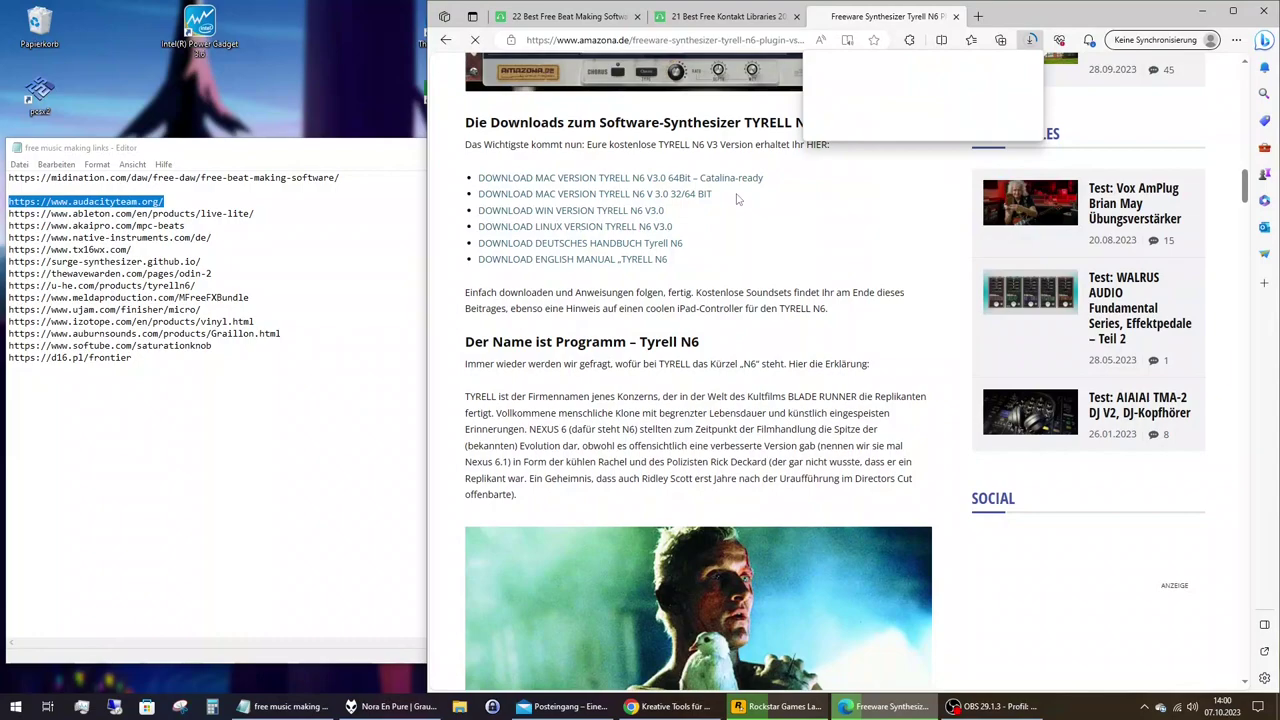
pyautogui.click(956, 17)
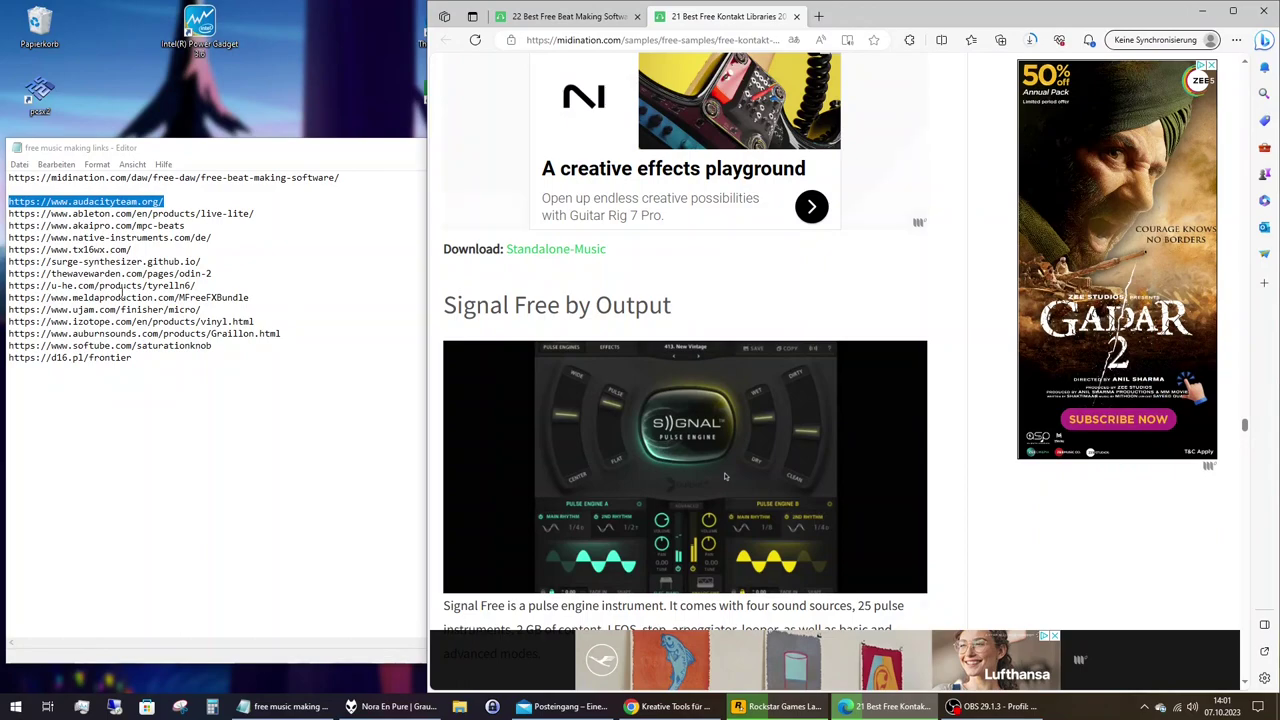
# In the beat-making article, follow the MeldaProduction MFreeFXBundle download link.
pyautogui.scroll(-5, 781, 368)
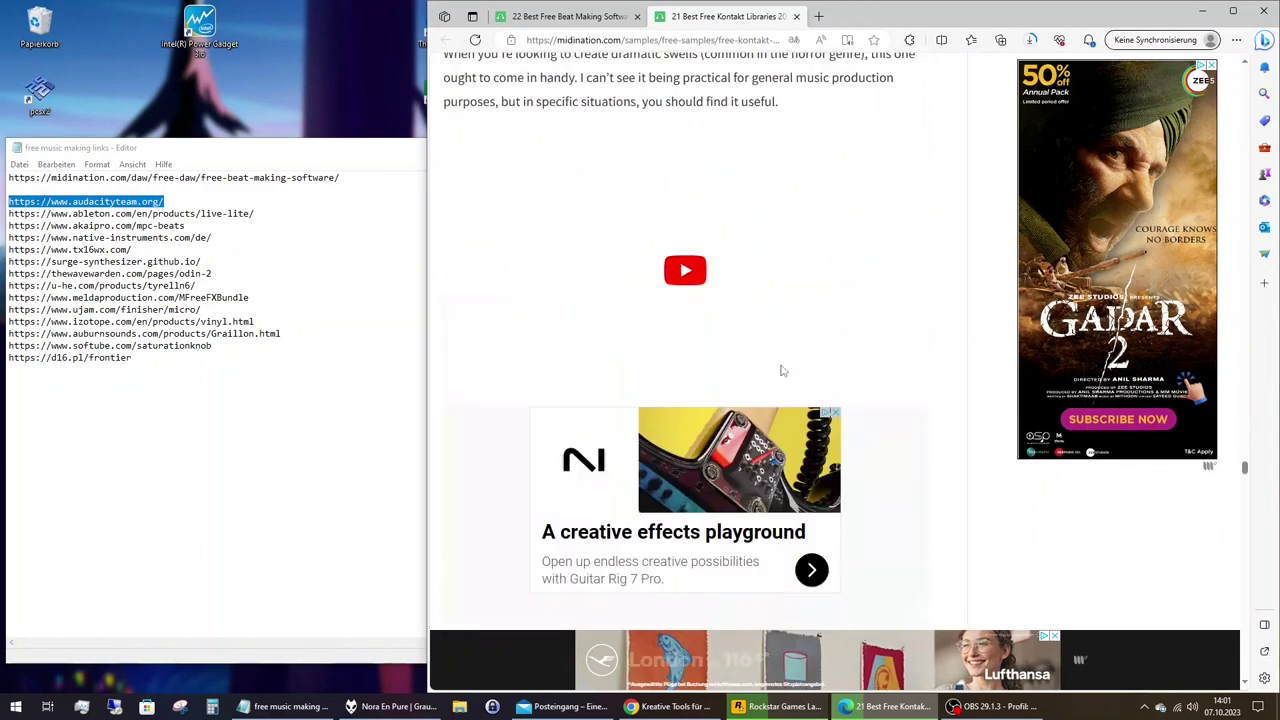
pyautogui.scroll(-5, 781, 368)
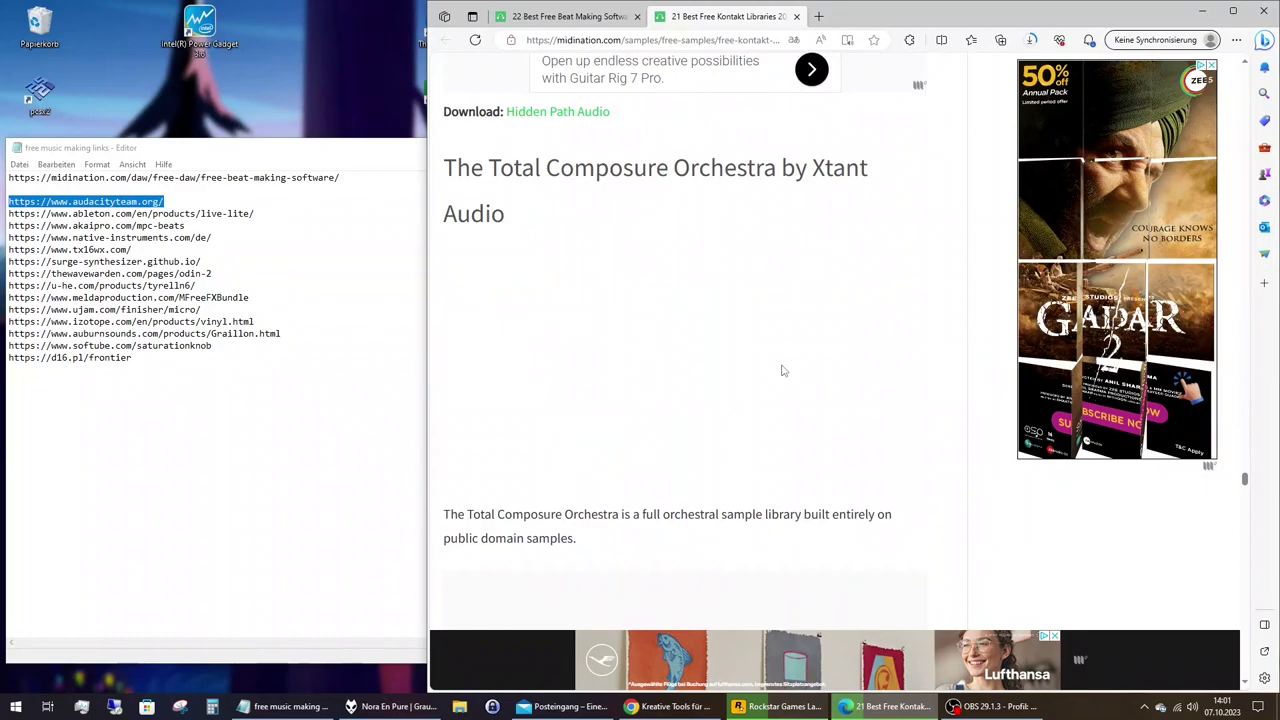
pyautogui.hotkey('ctrl', 'shift', 'Tab')
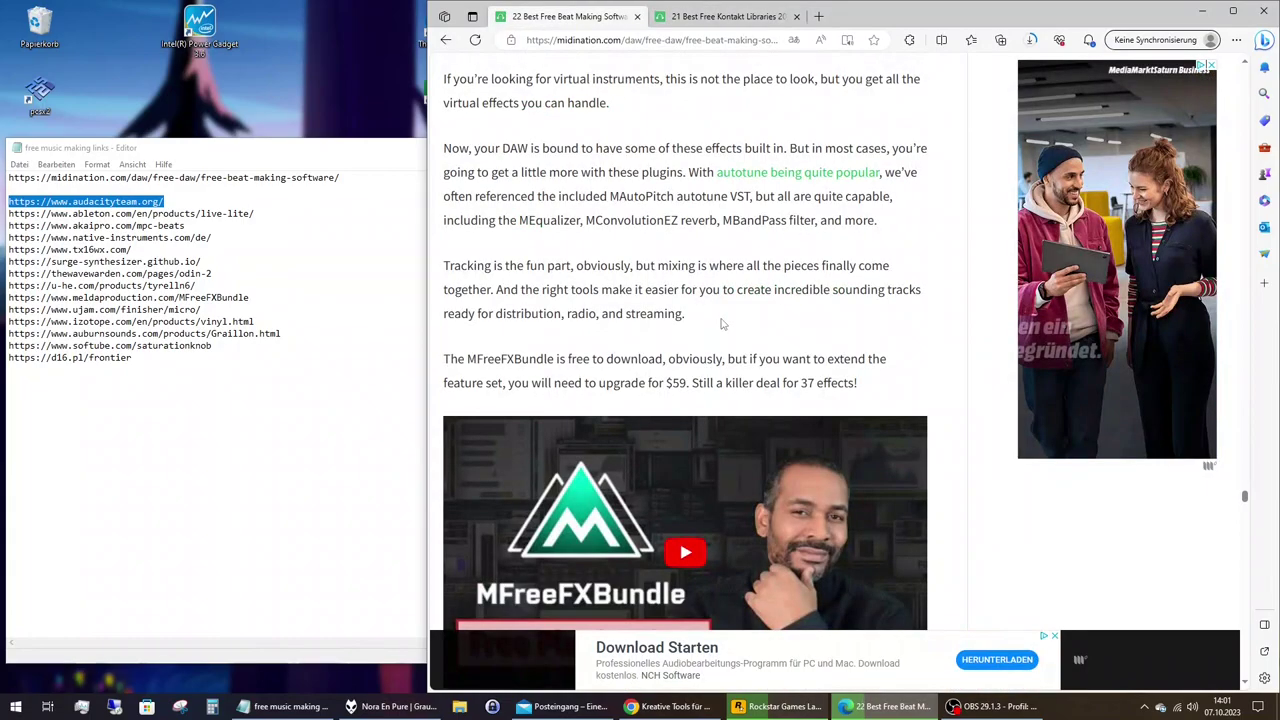
pyautogui.scroll(-4, 720, 325)
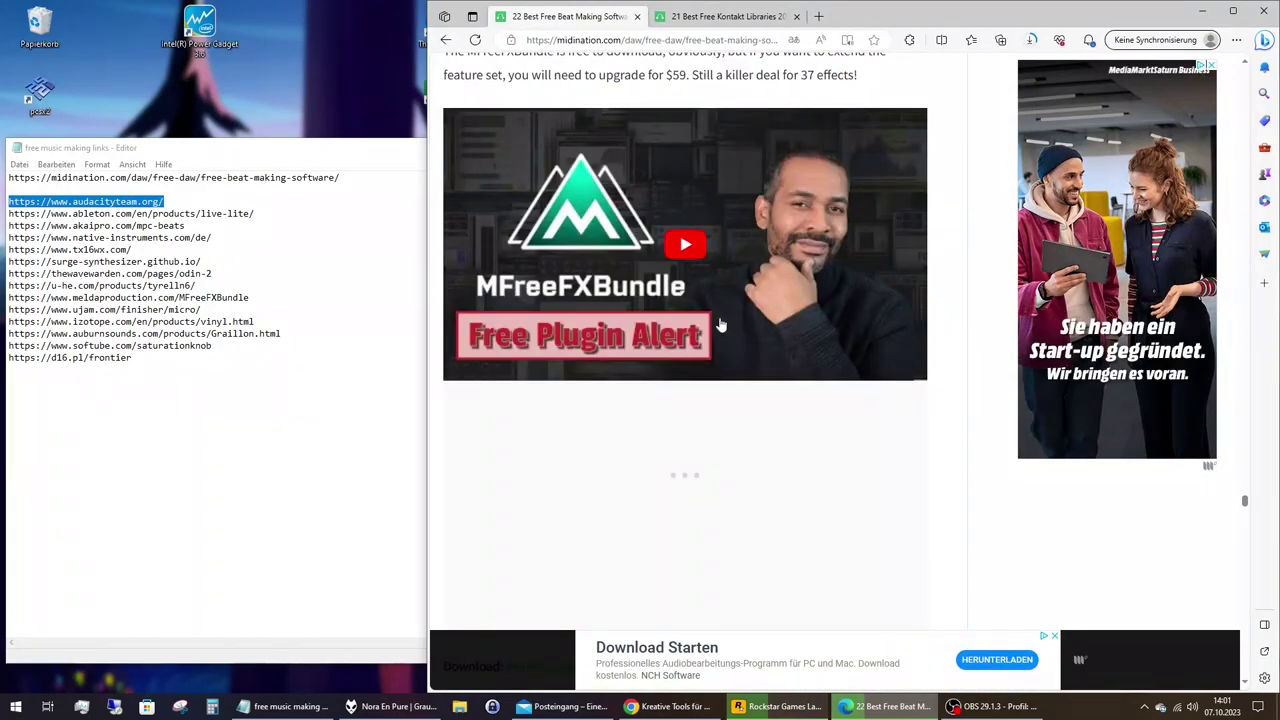
pyautogui.scroll(3, 720, 325)
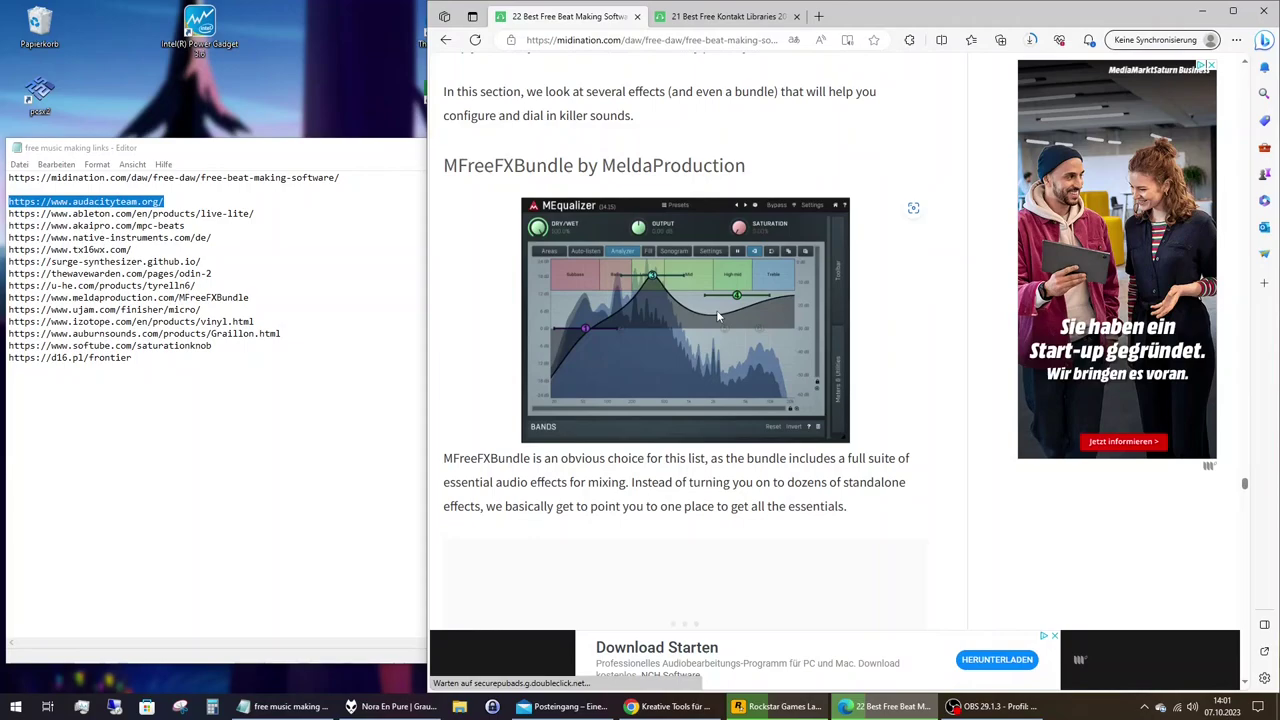
pyautogui.scroll(-4, 718, 316)
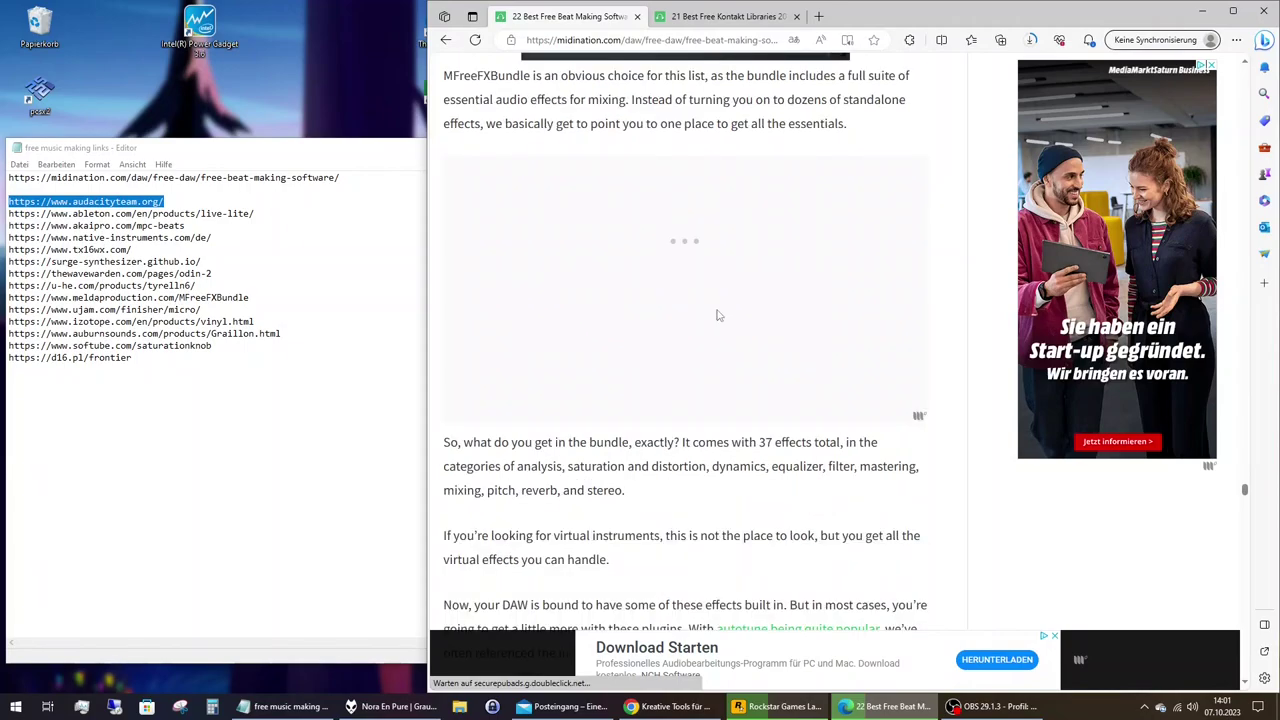
pyautogui.scroll(-5, 716, 315)
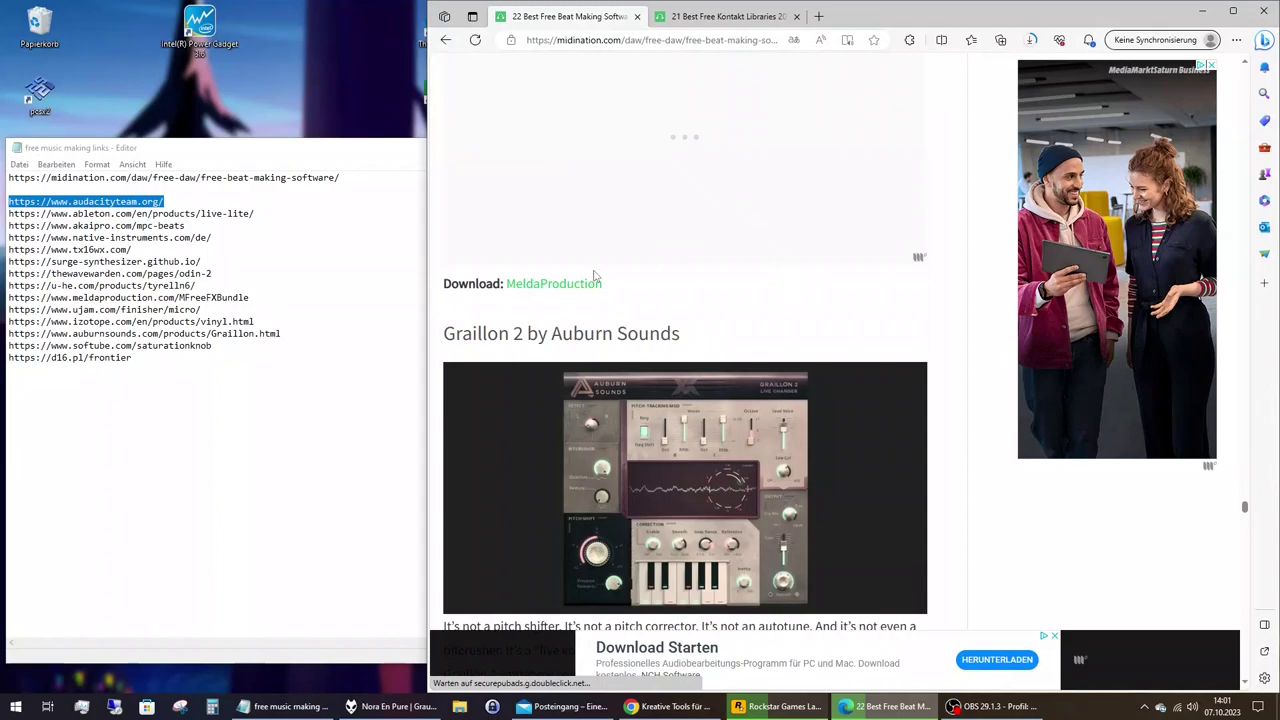
pyautogui.click(585, 284)
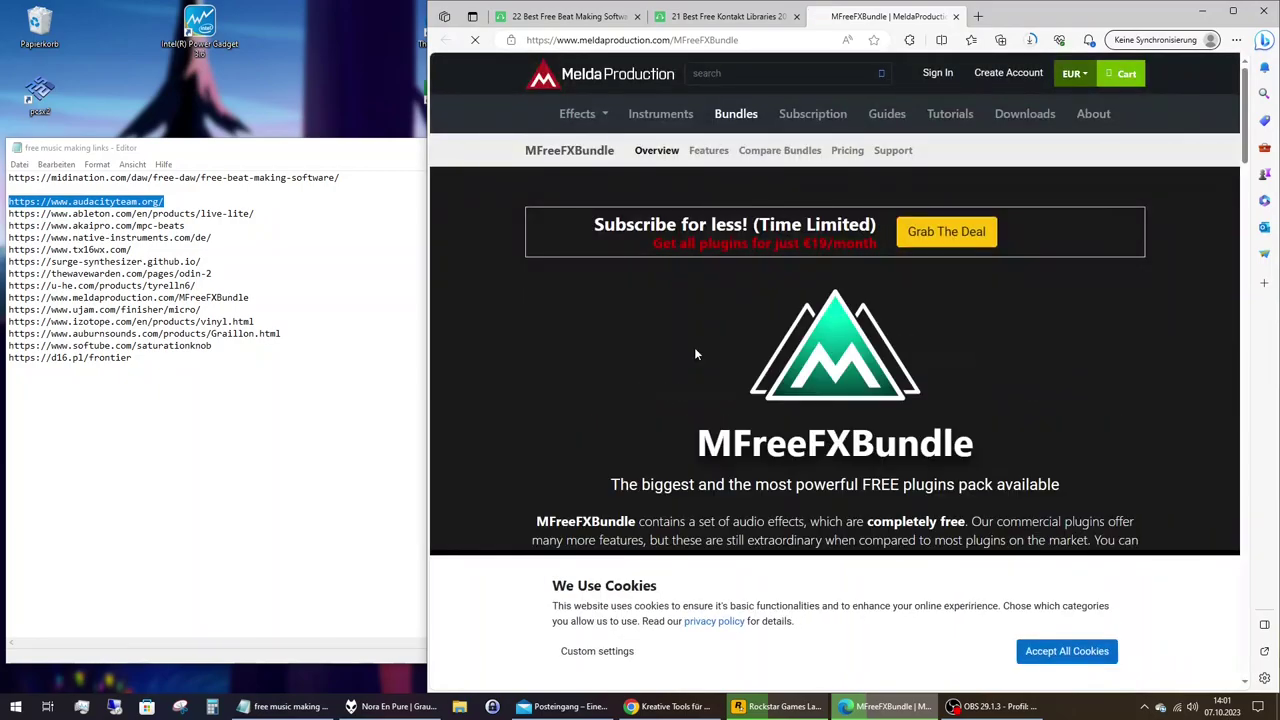
# Accept cookies, download the MAudioPlugins 16.09 Windows installer, and dismiss the newsletter popup.
pyautogui.scroll(-3, 696, 354)
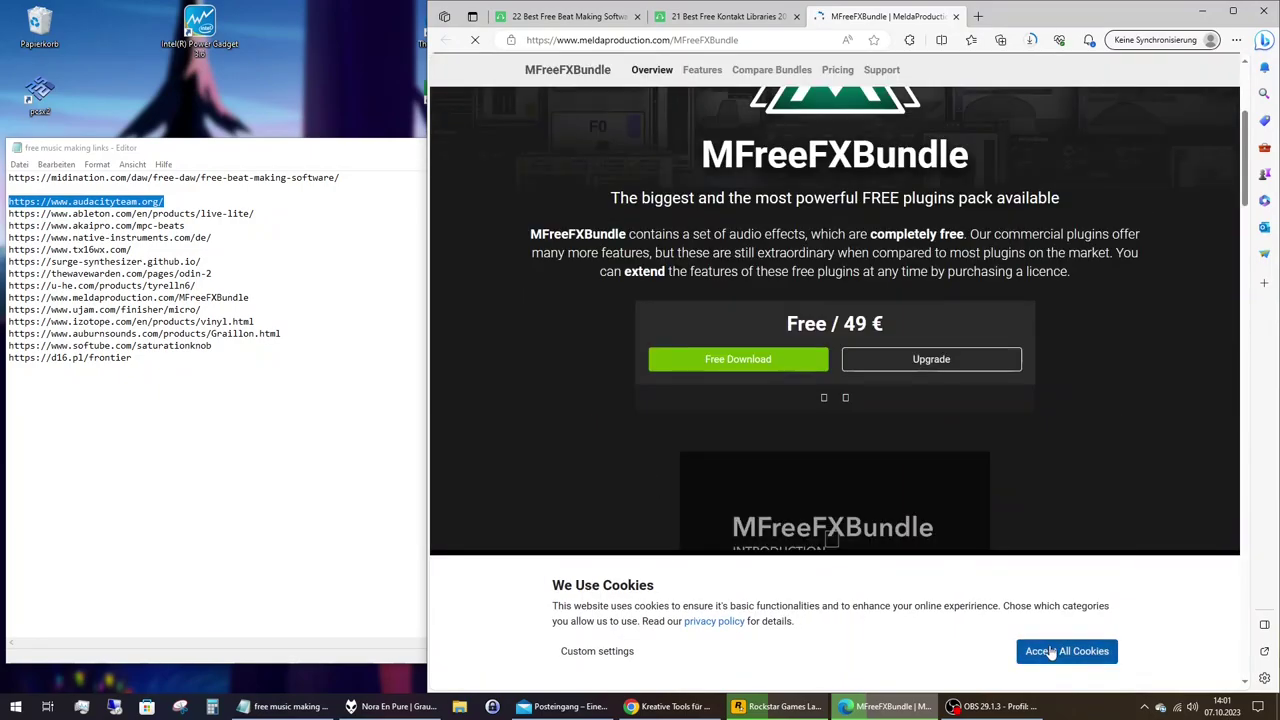
pyautogui.click(1051, 651)
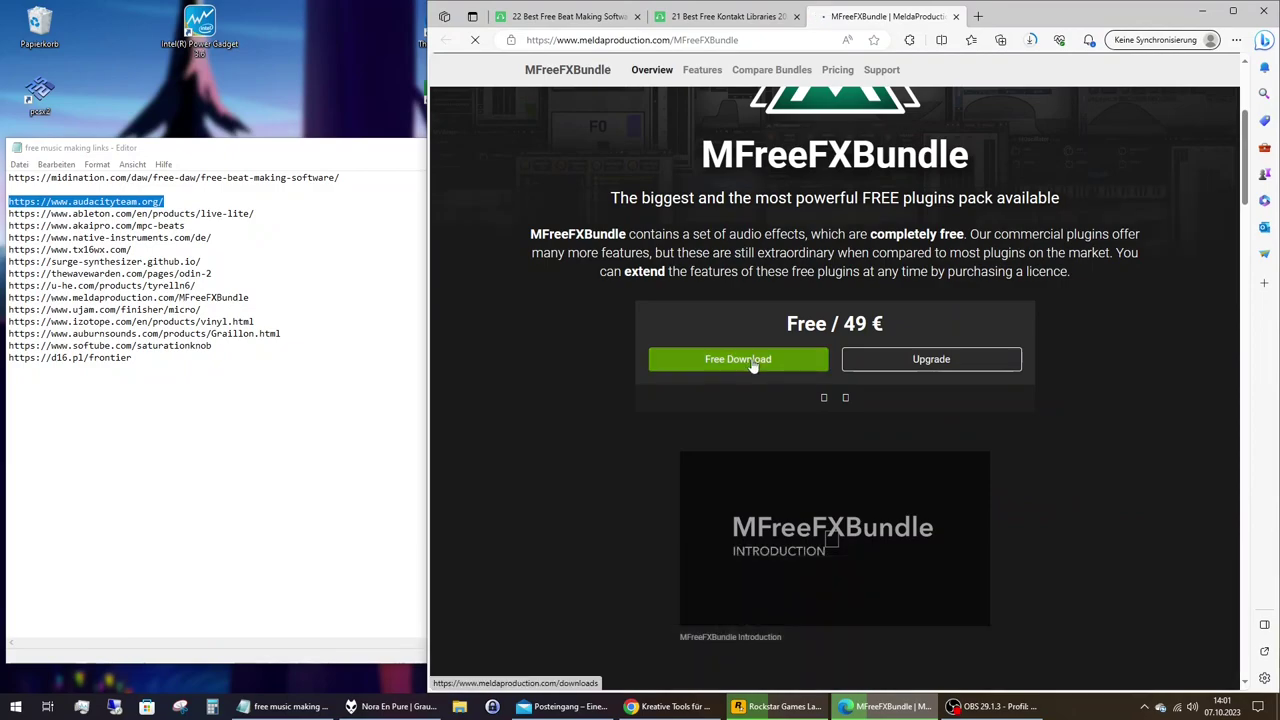
pyautogui.click(752, 366)
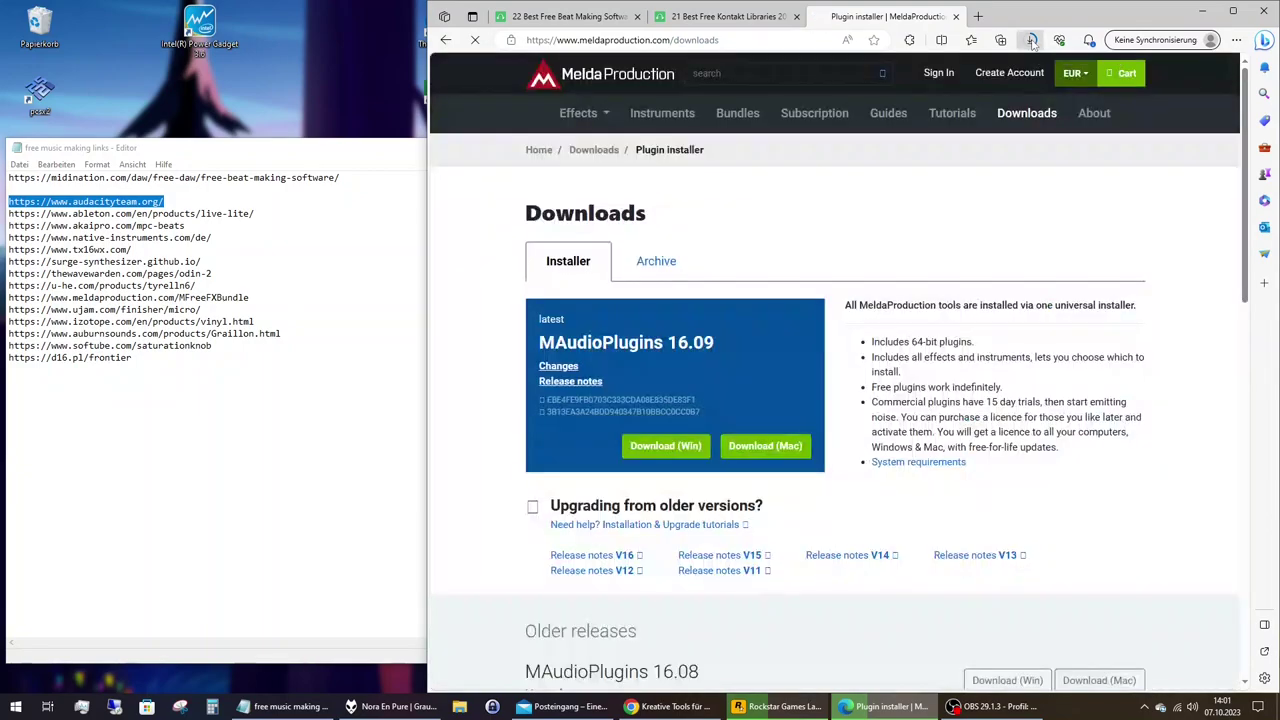
pyautogui.click(1033, 40)
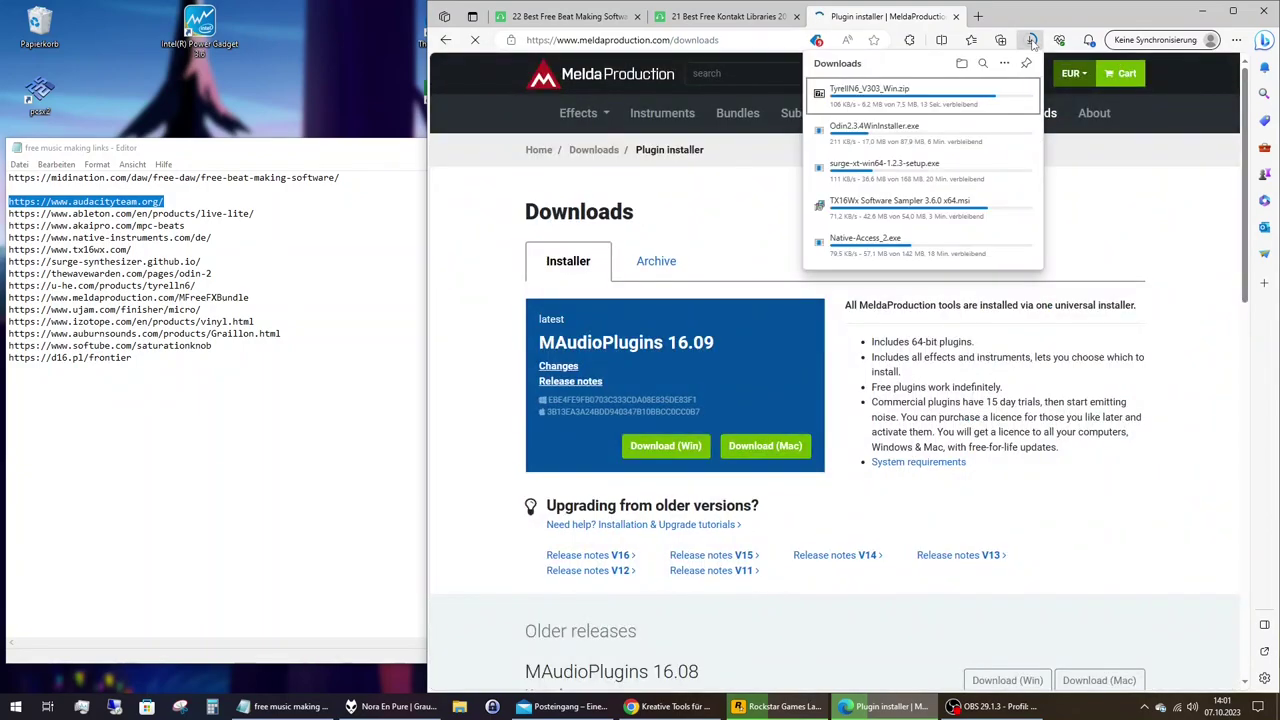
pyautogui.click(1033, 40)
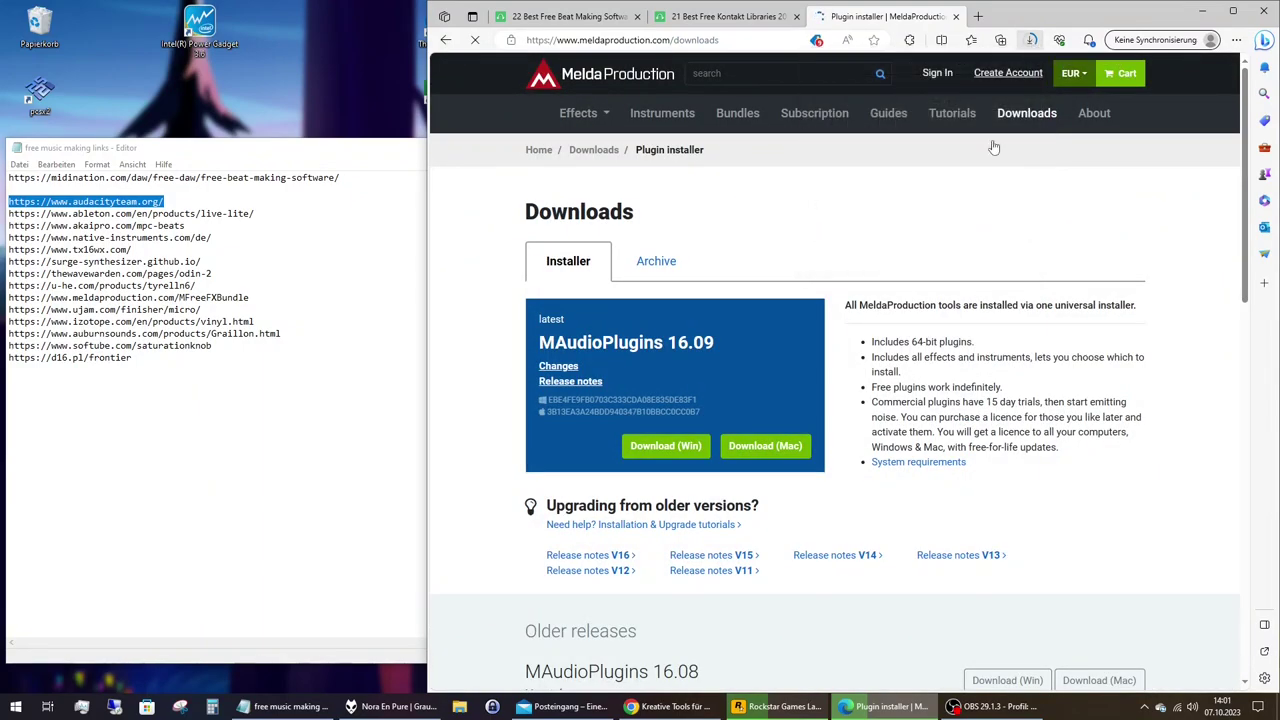
pyautogui.click(667, 446)
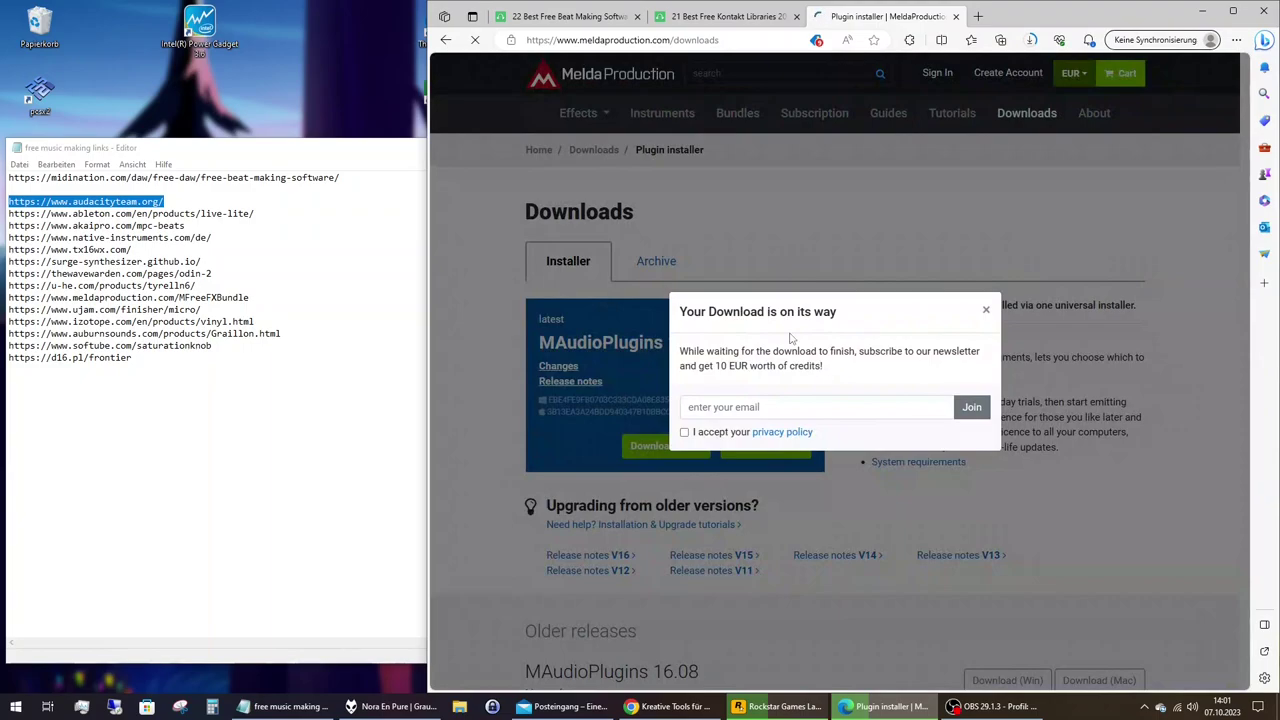
pyautogui.click(985, 310)
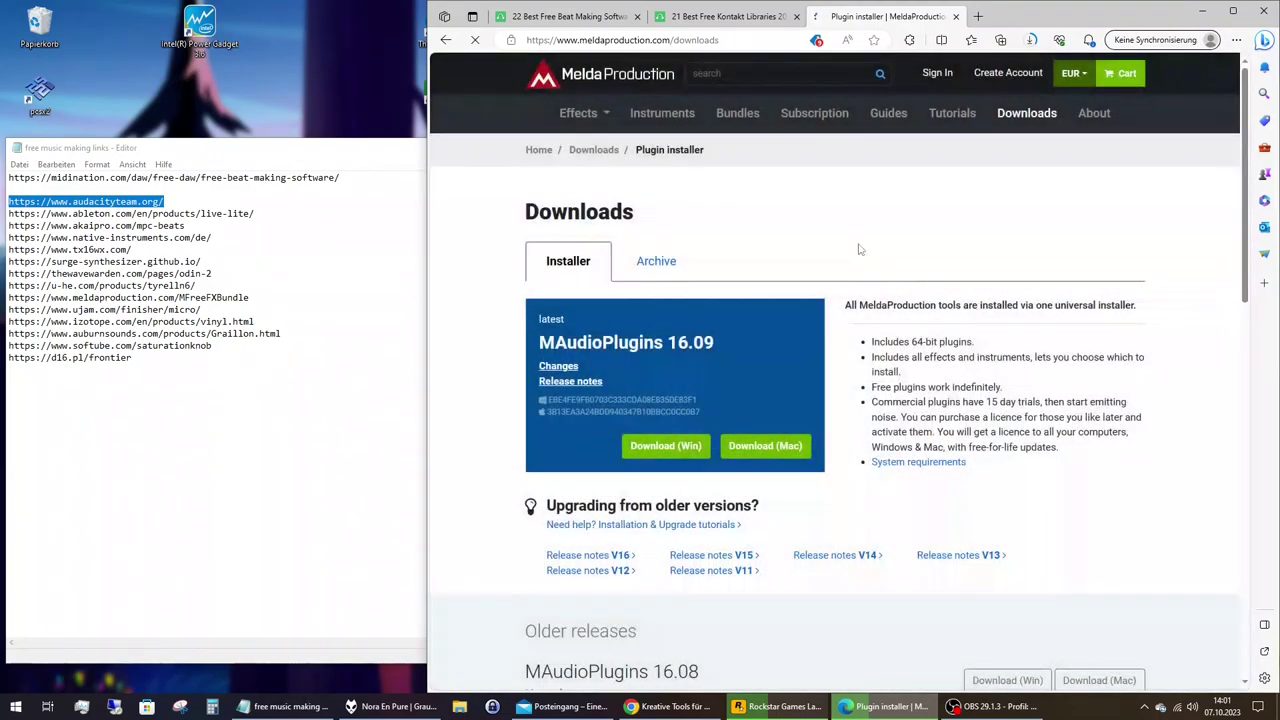
# Open the full edge://downloads/all page via the Downloads flyout's Download-Seite öffnen option.
pyautogui.click(1031, 41)
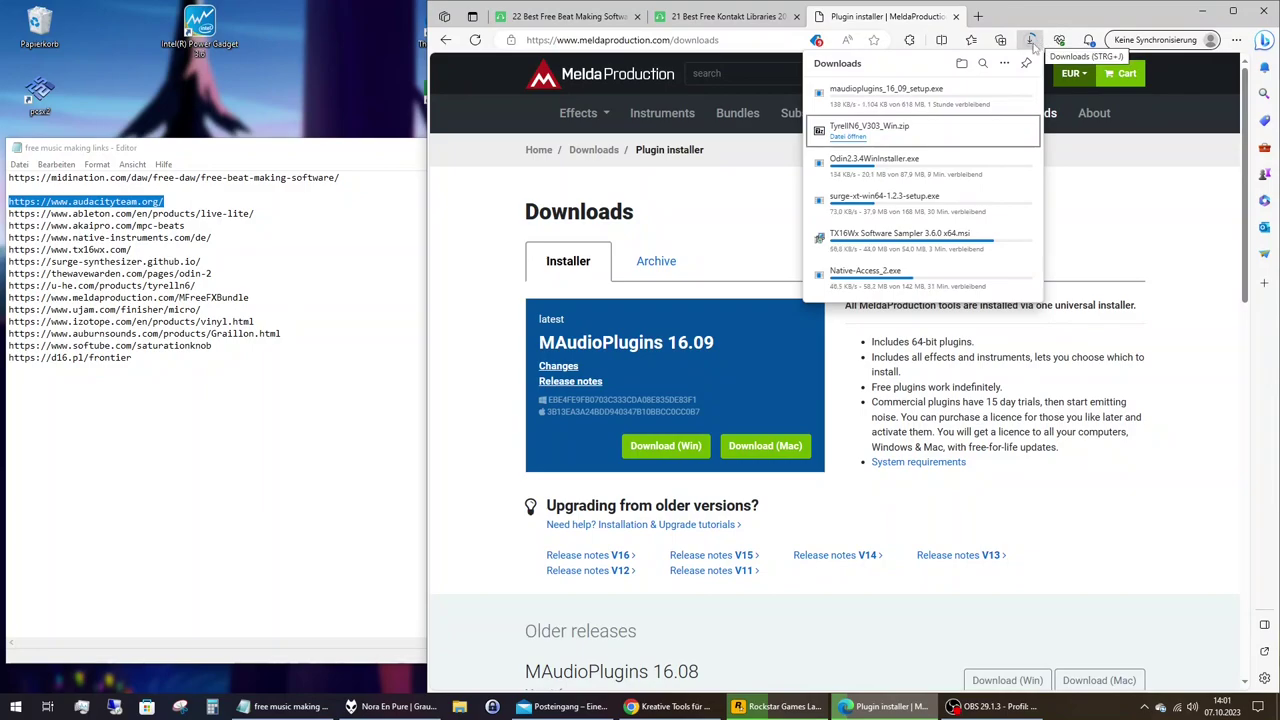
pyautogui.moveTo(981, 93)
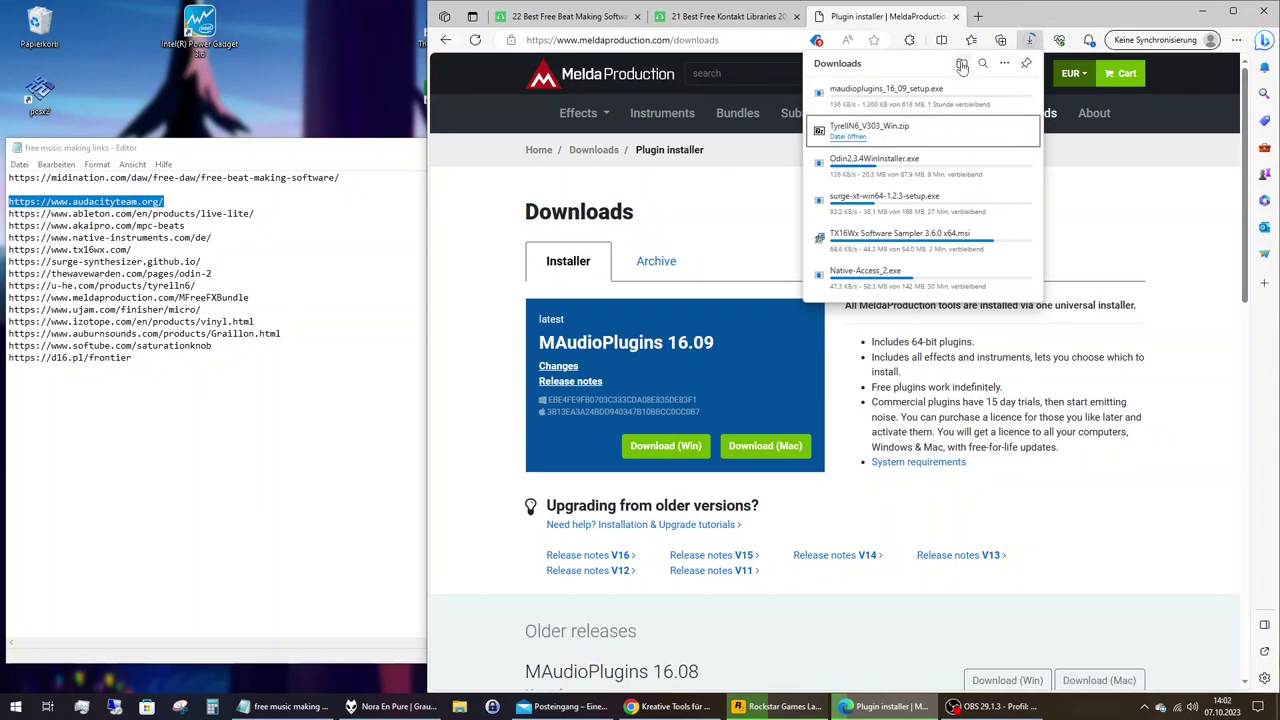
pyautogui.click(1006, 64)
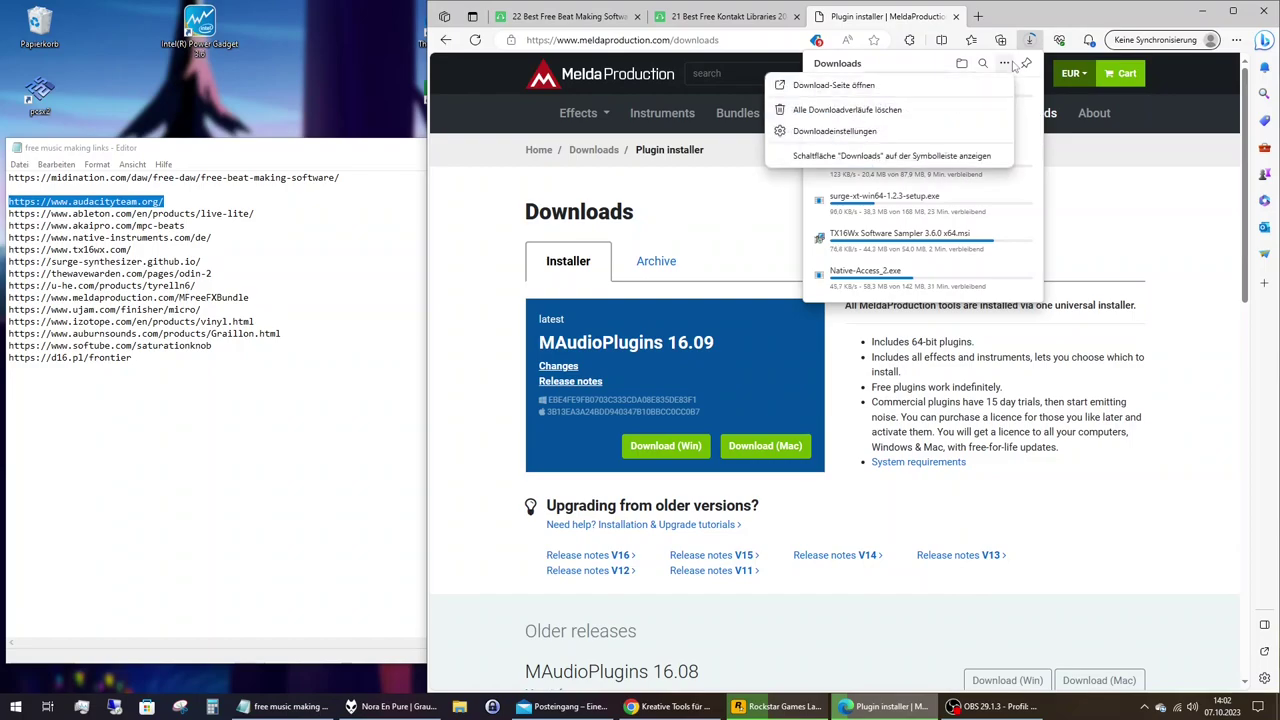
pyautogui.click(921, 92)
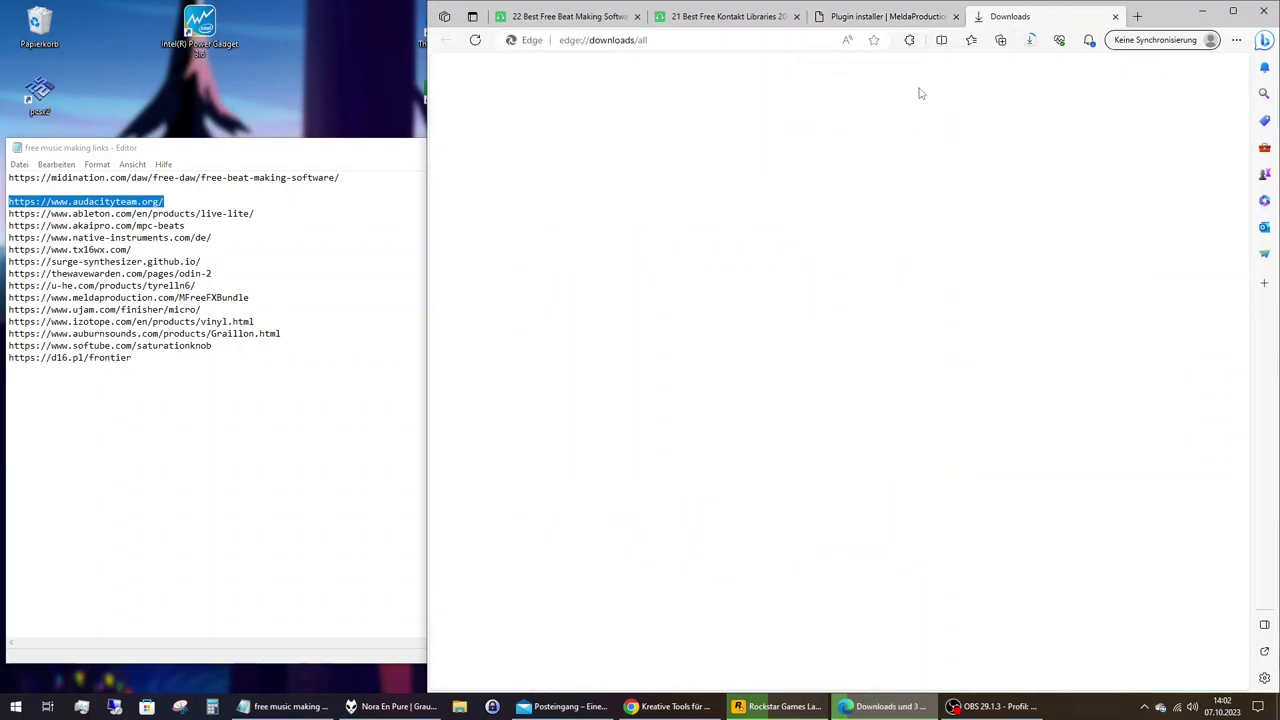